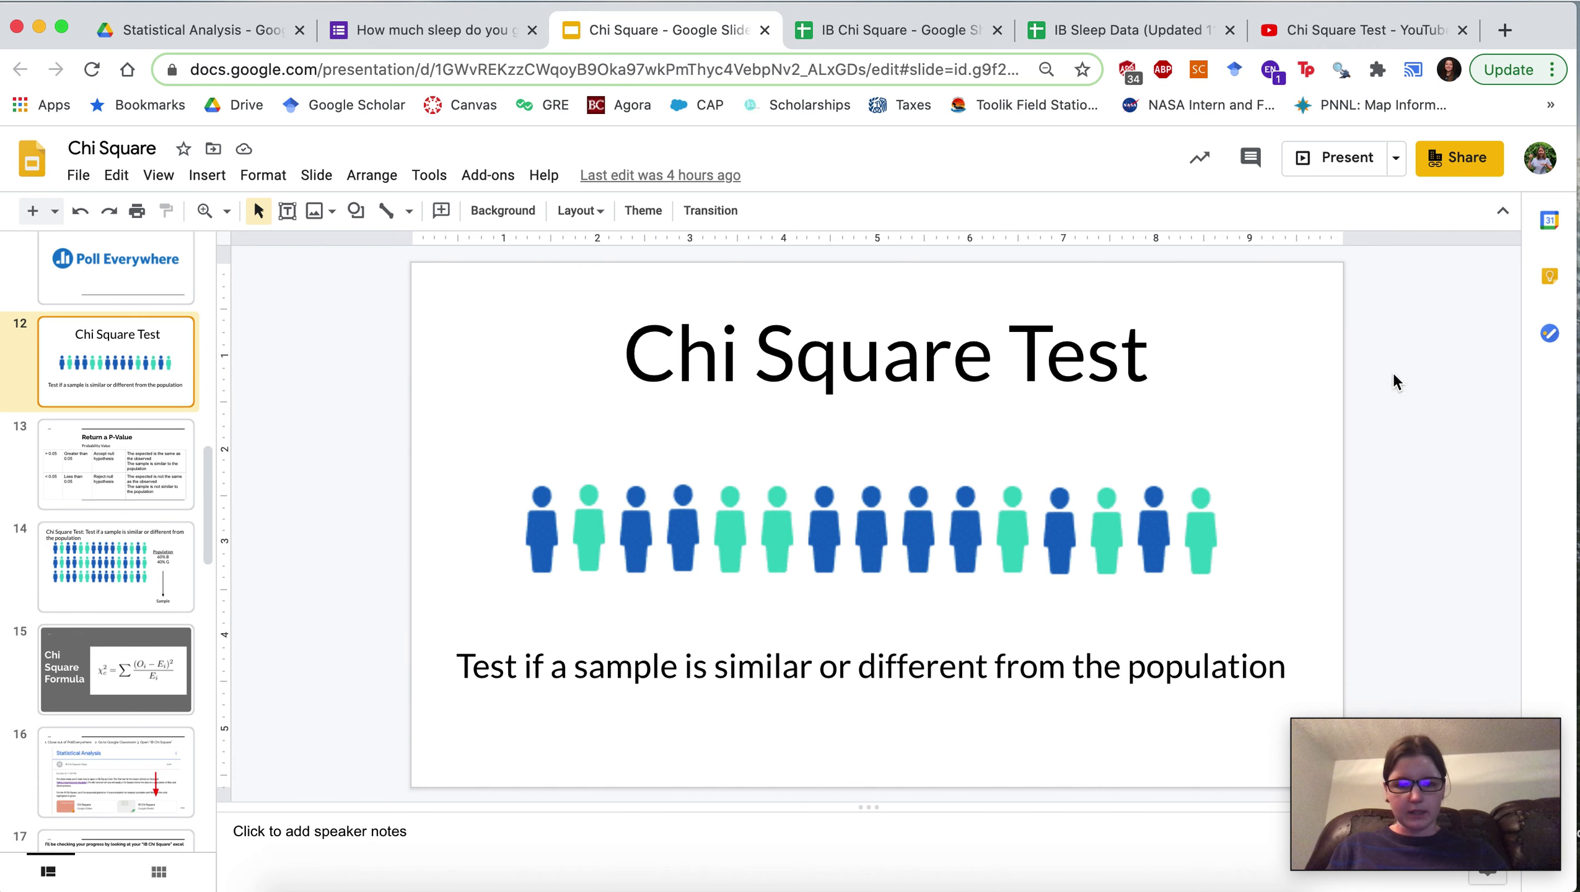
# Step: Review the sample-versus-population slide and the Chi Square Formula slide, then return to the IB Chi Square spreadsheet
pyautogui.scroll(-5, 102, 526)
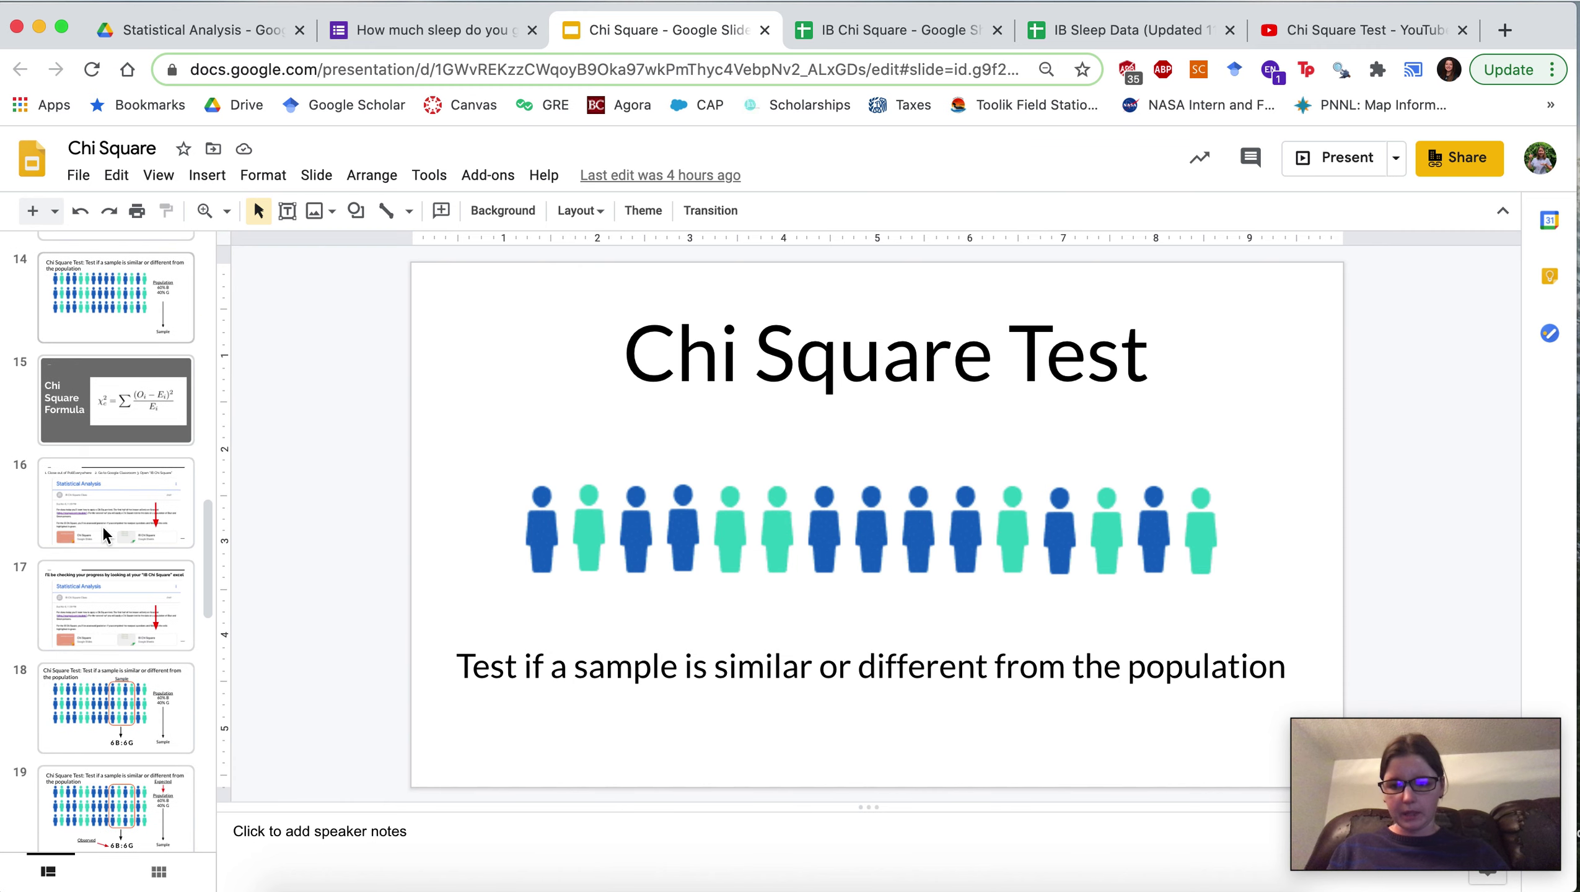
pyautogui.click(124, 590)
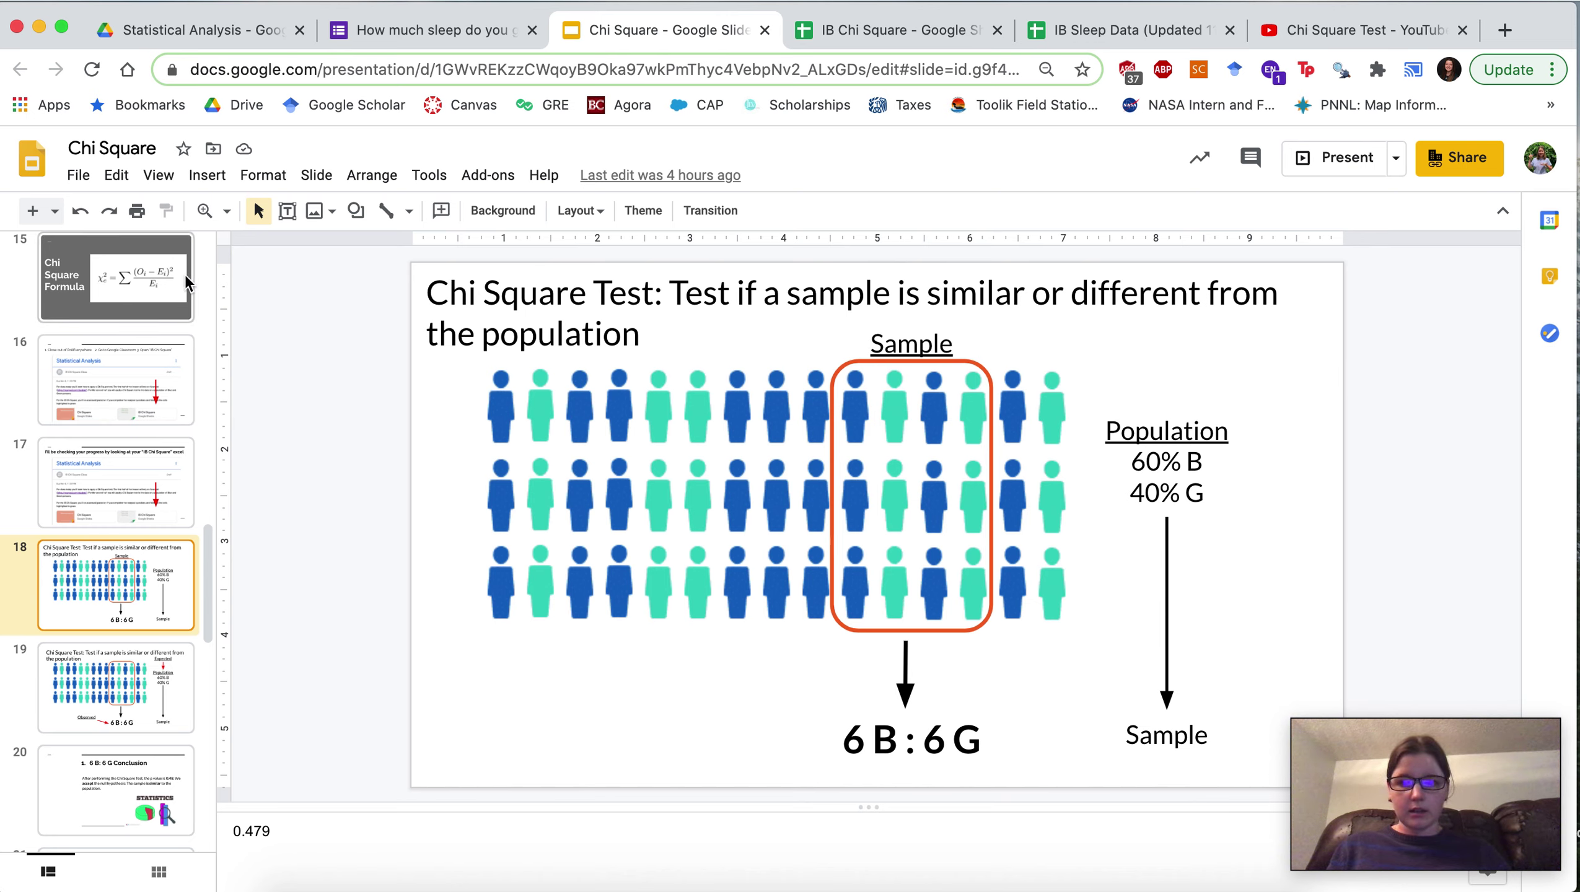
pyautogui.click(119, 275)
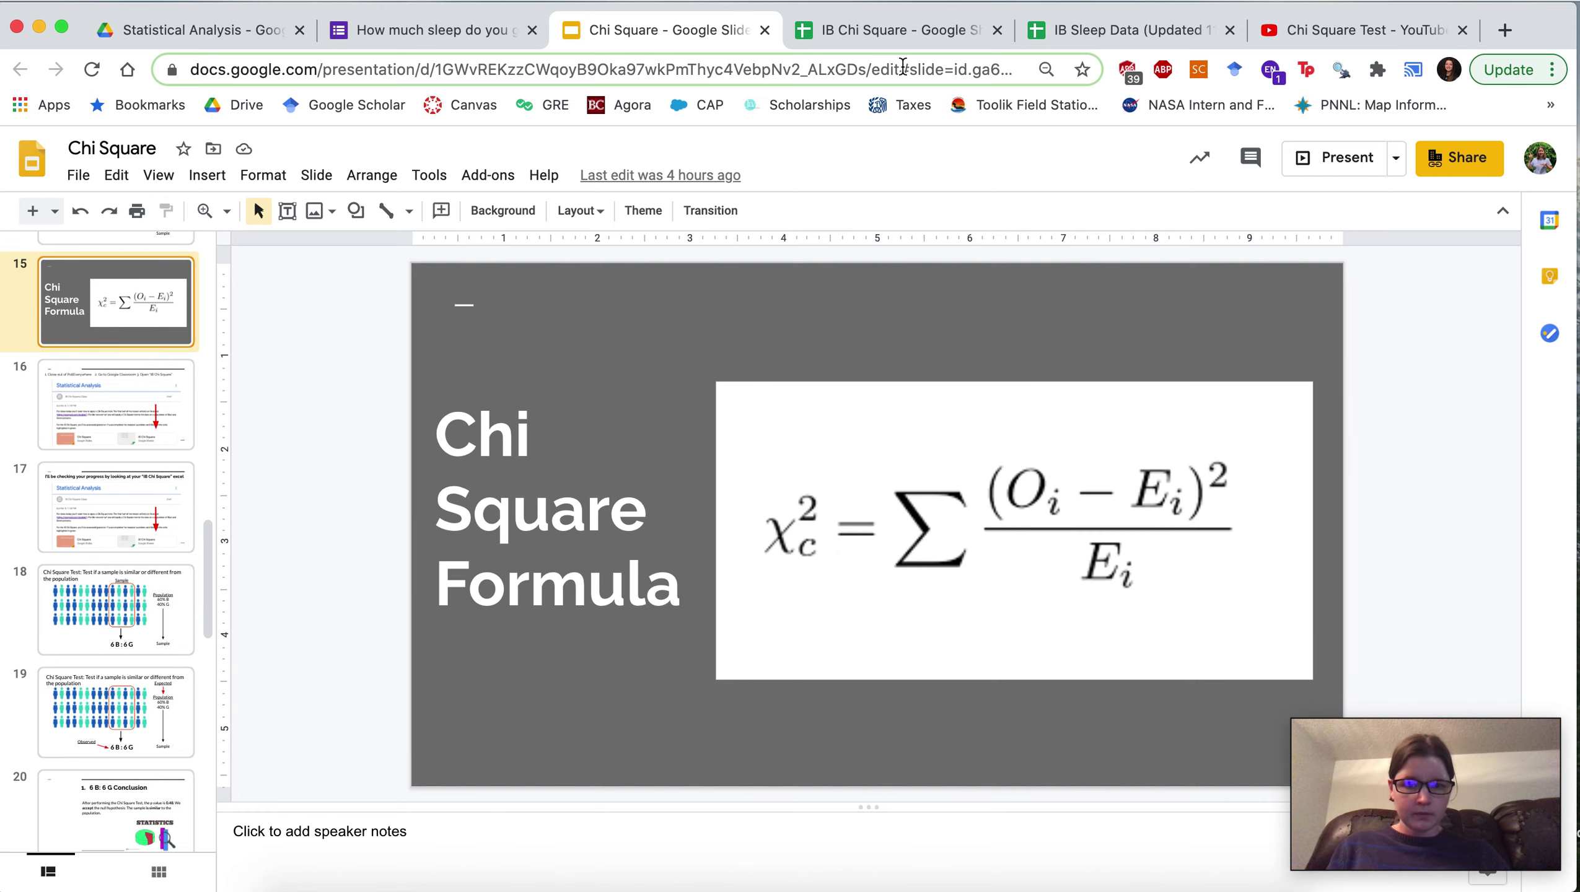
pyautogui.click(867, 40)
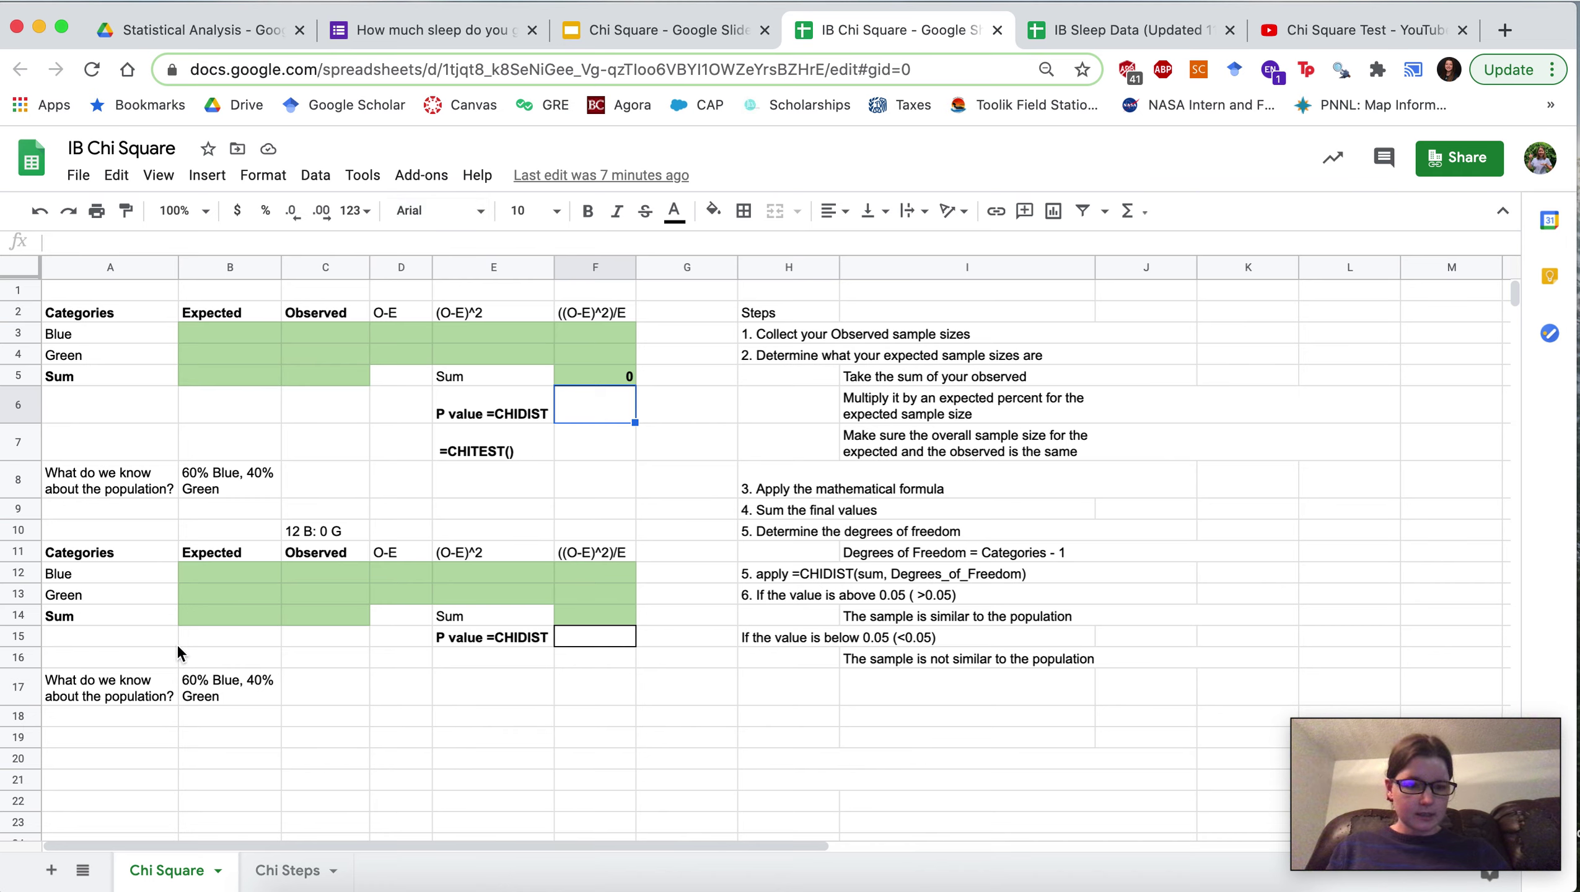
# Step: Glance over the sleep survey form, the Chi Square slides and the spreadsheet, then bring up the Chi Square Test video
pyautogui.click(451, 31)
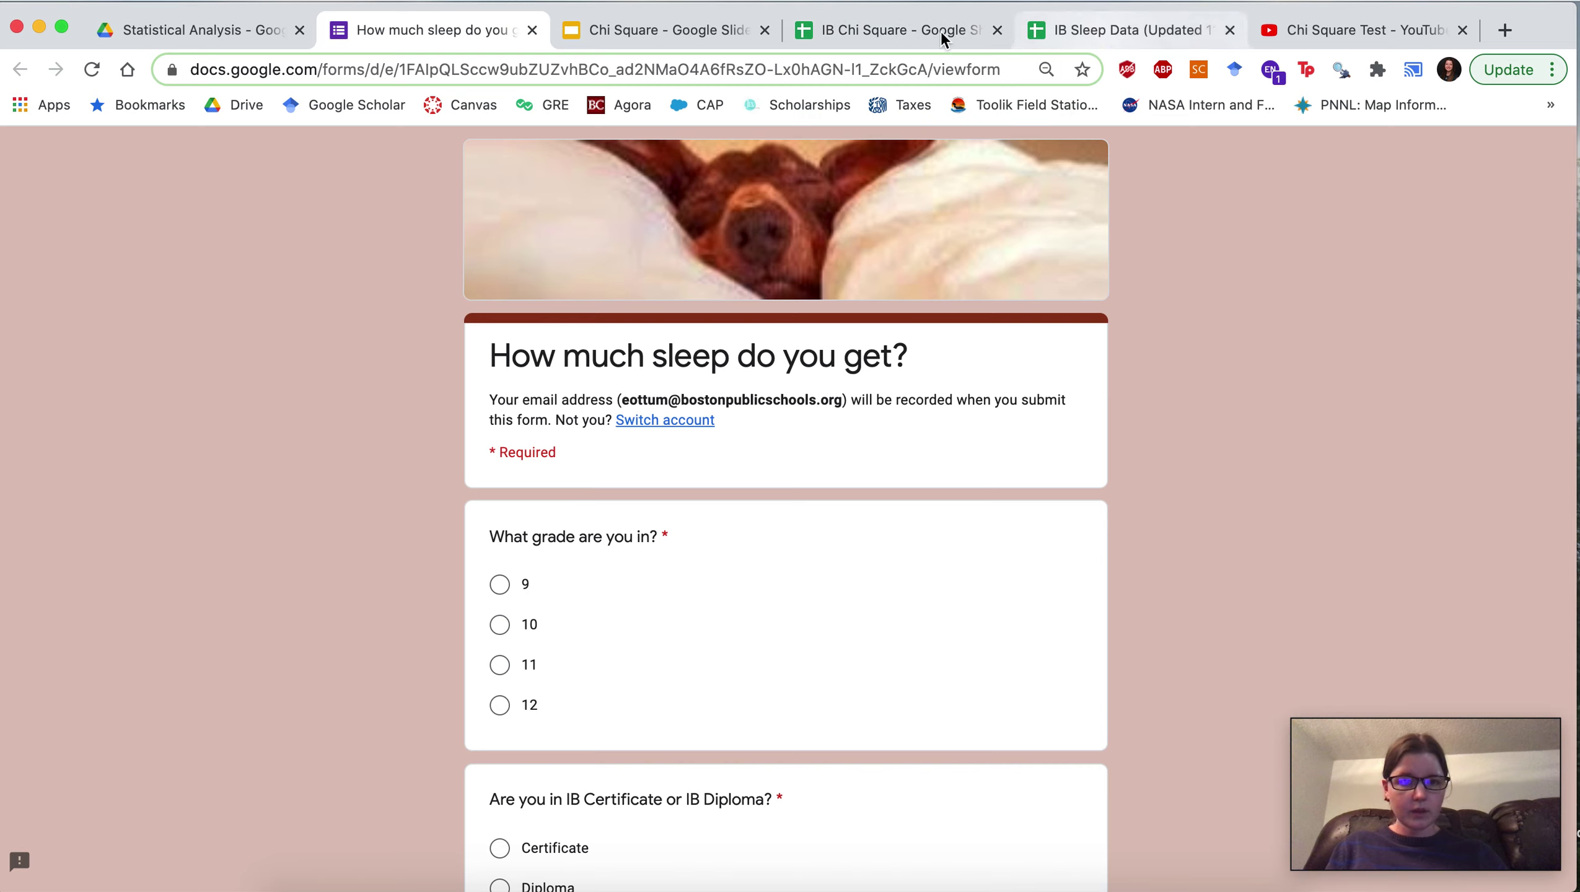
pyautogui.click(656, 30)
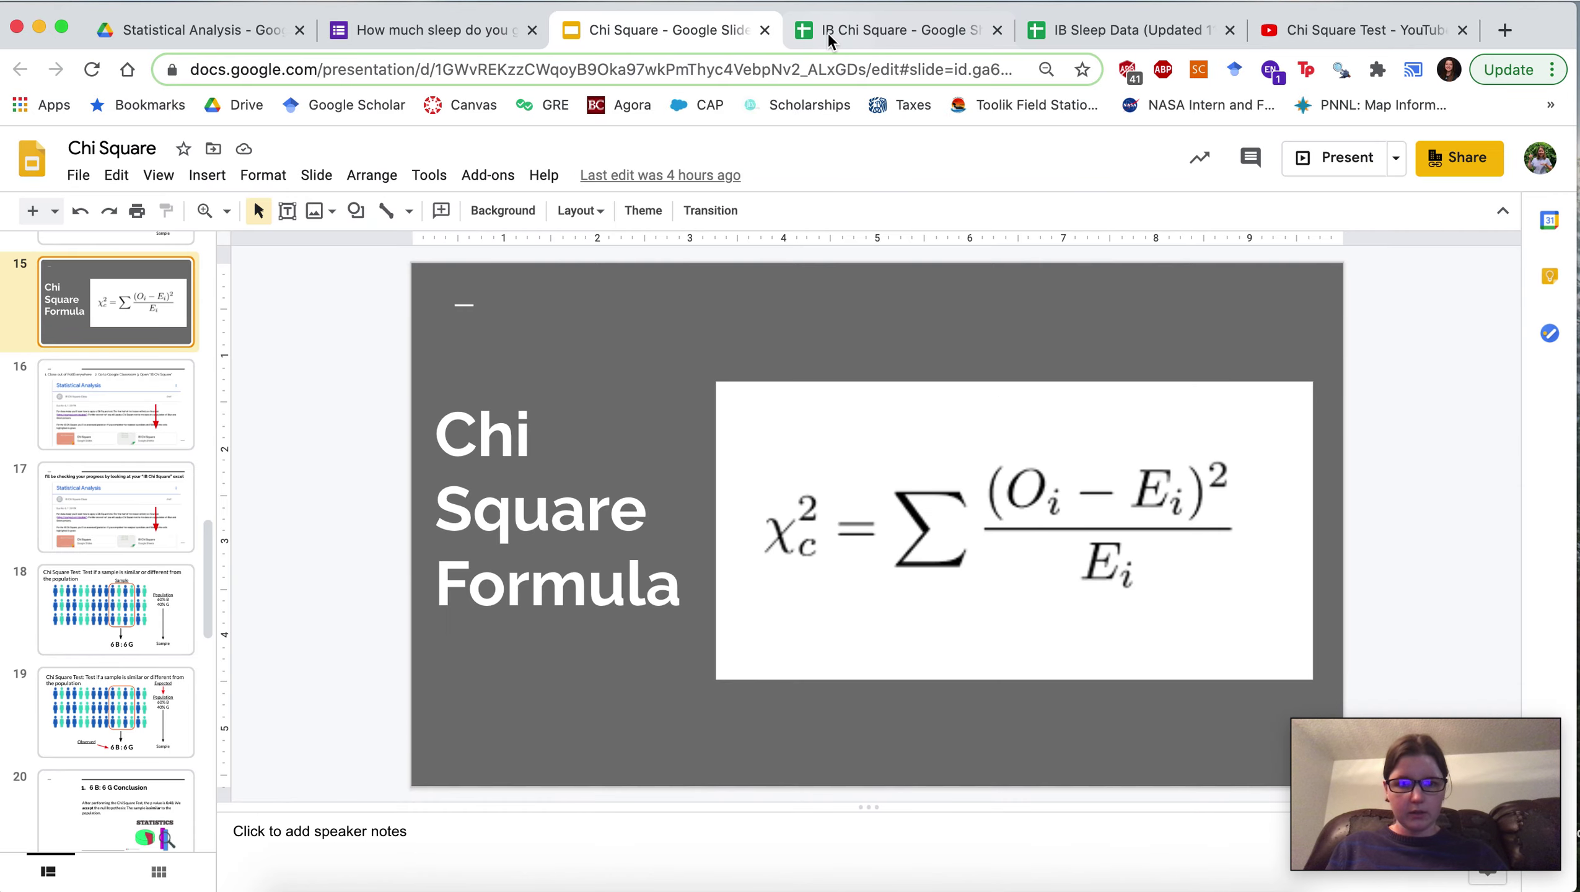
pyautogui.click(866, 32)
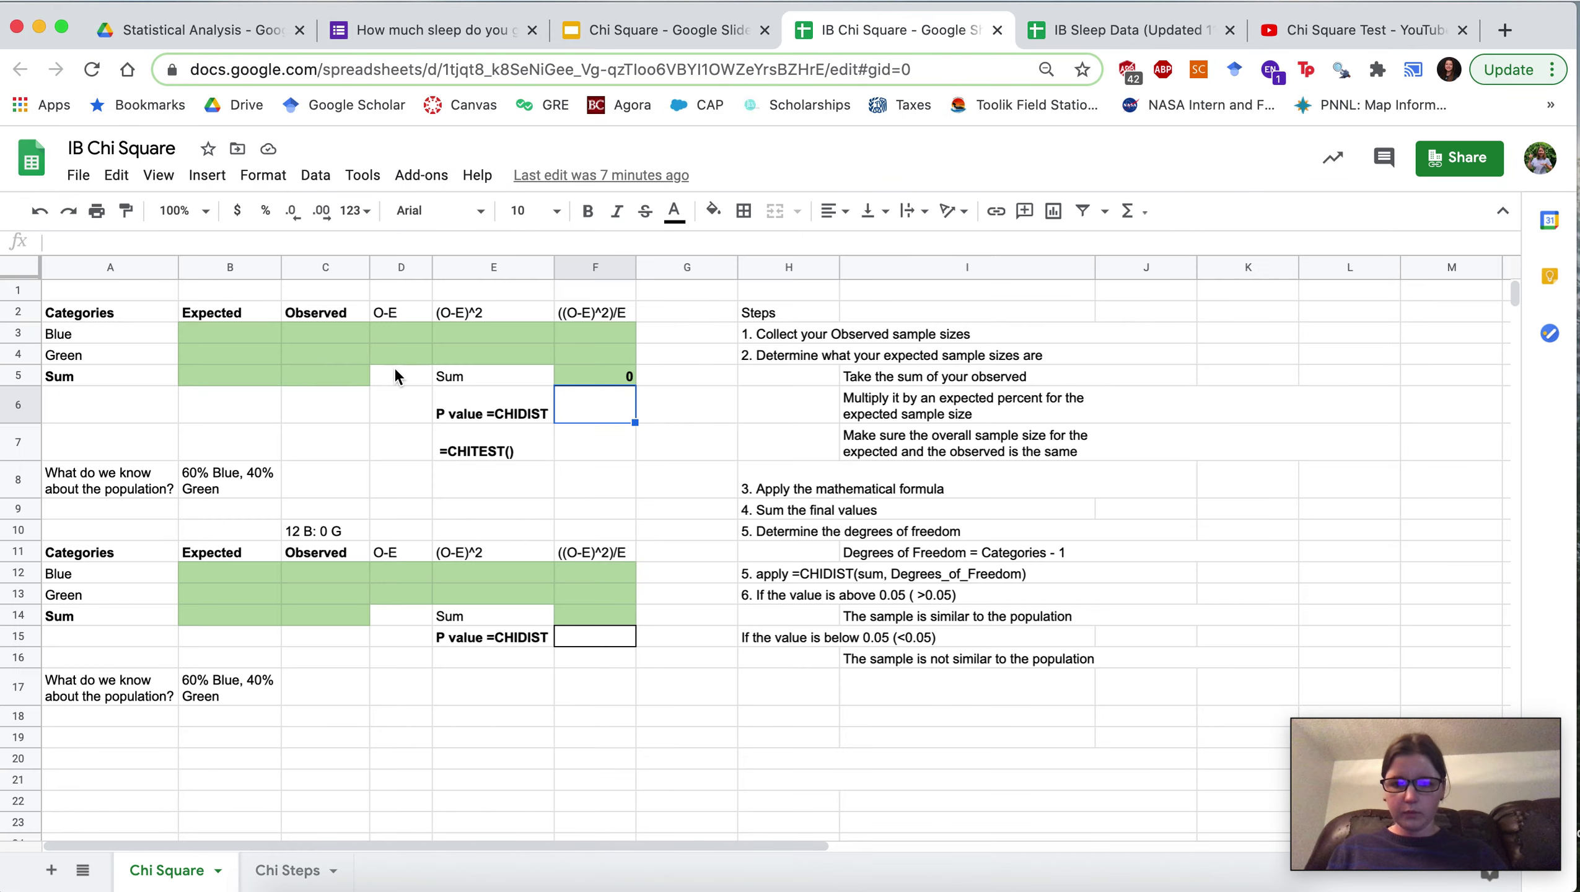
pyautogui.click(1354, 24)
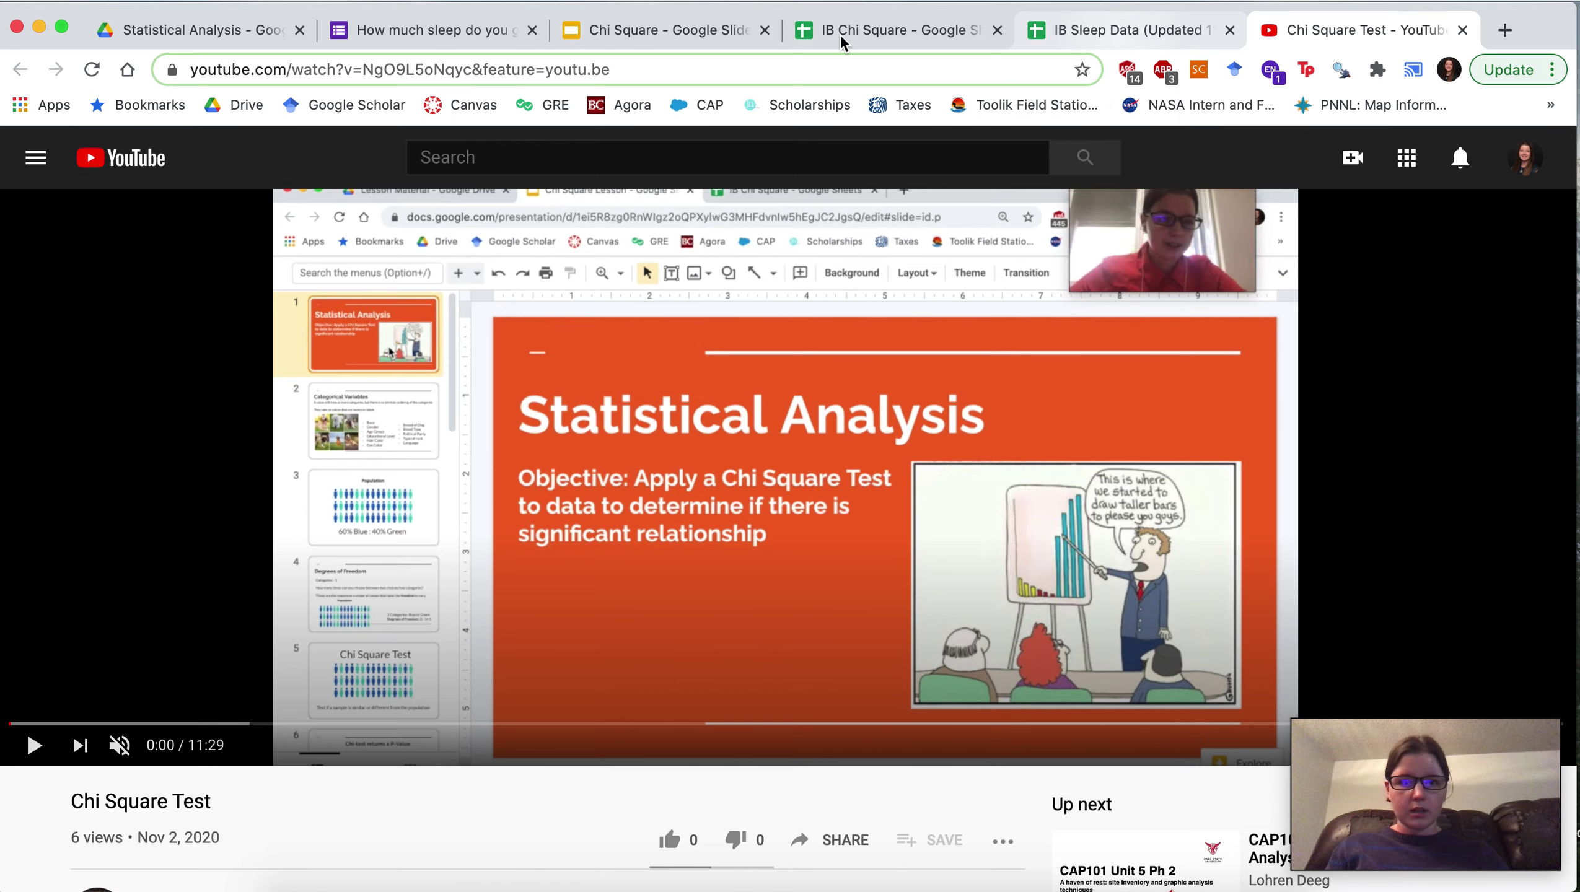
# Step: Switch to the Raw Data sheet of the IB Sleep Data spreadsheet
pyautogui.click(1107, 32)
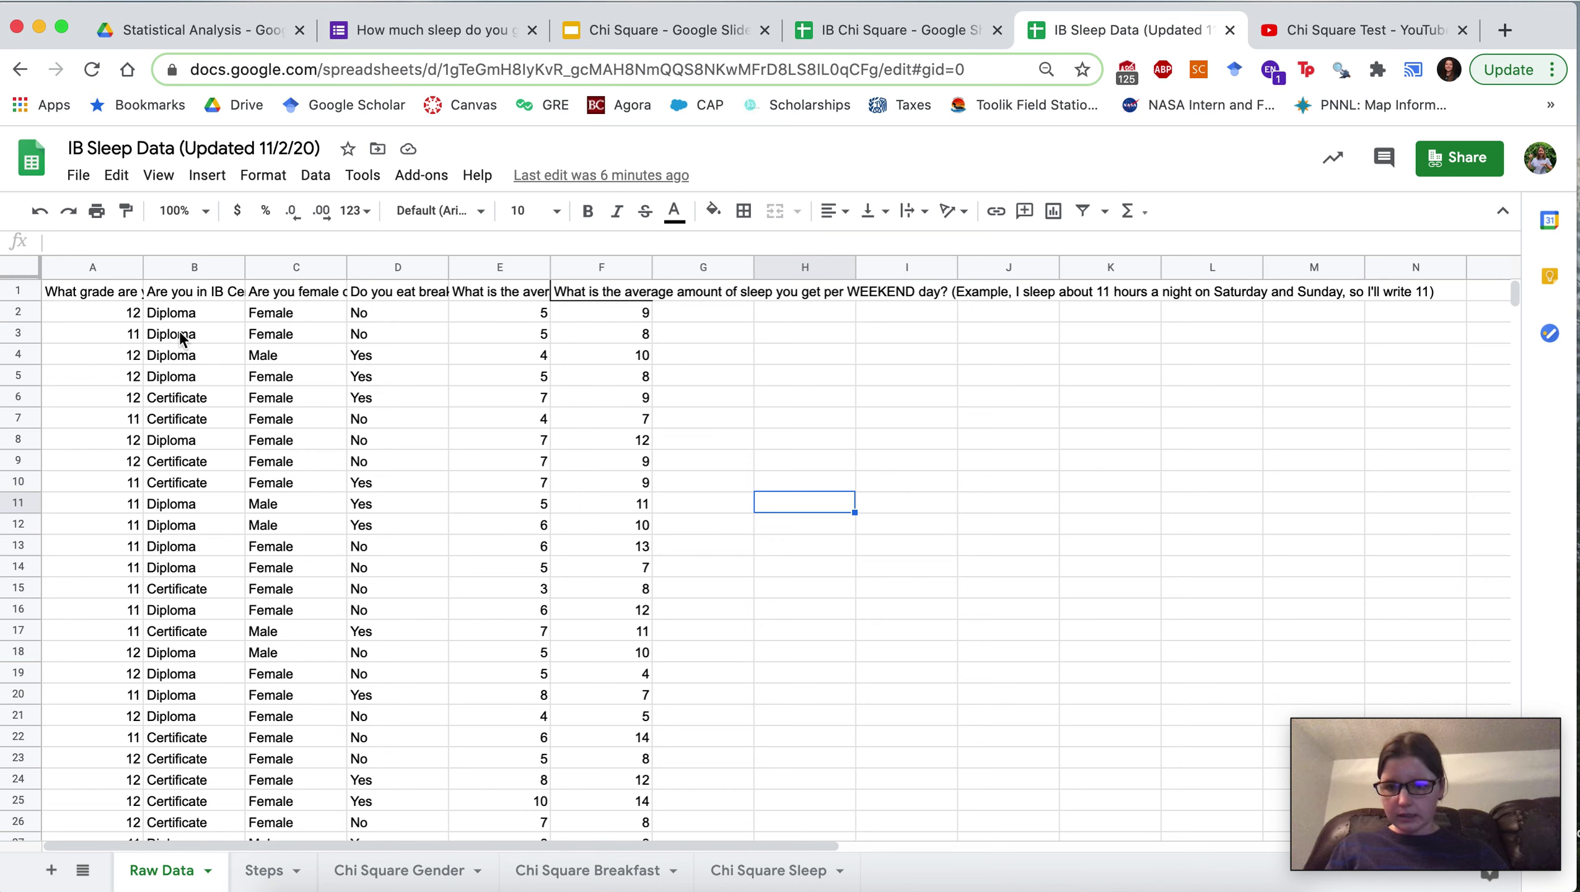
# Step: Scroll through the Raw Data sleep survey responses
pyautogui.scroll(-3, 250, 509)
pyautogui.scroll(-8, 250, 513)
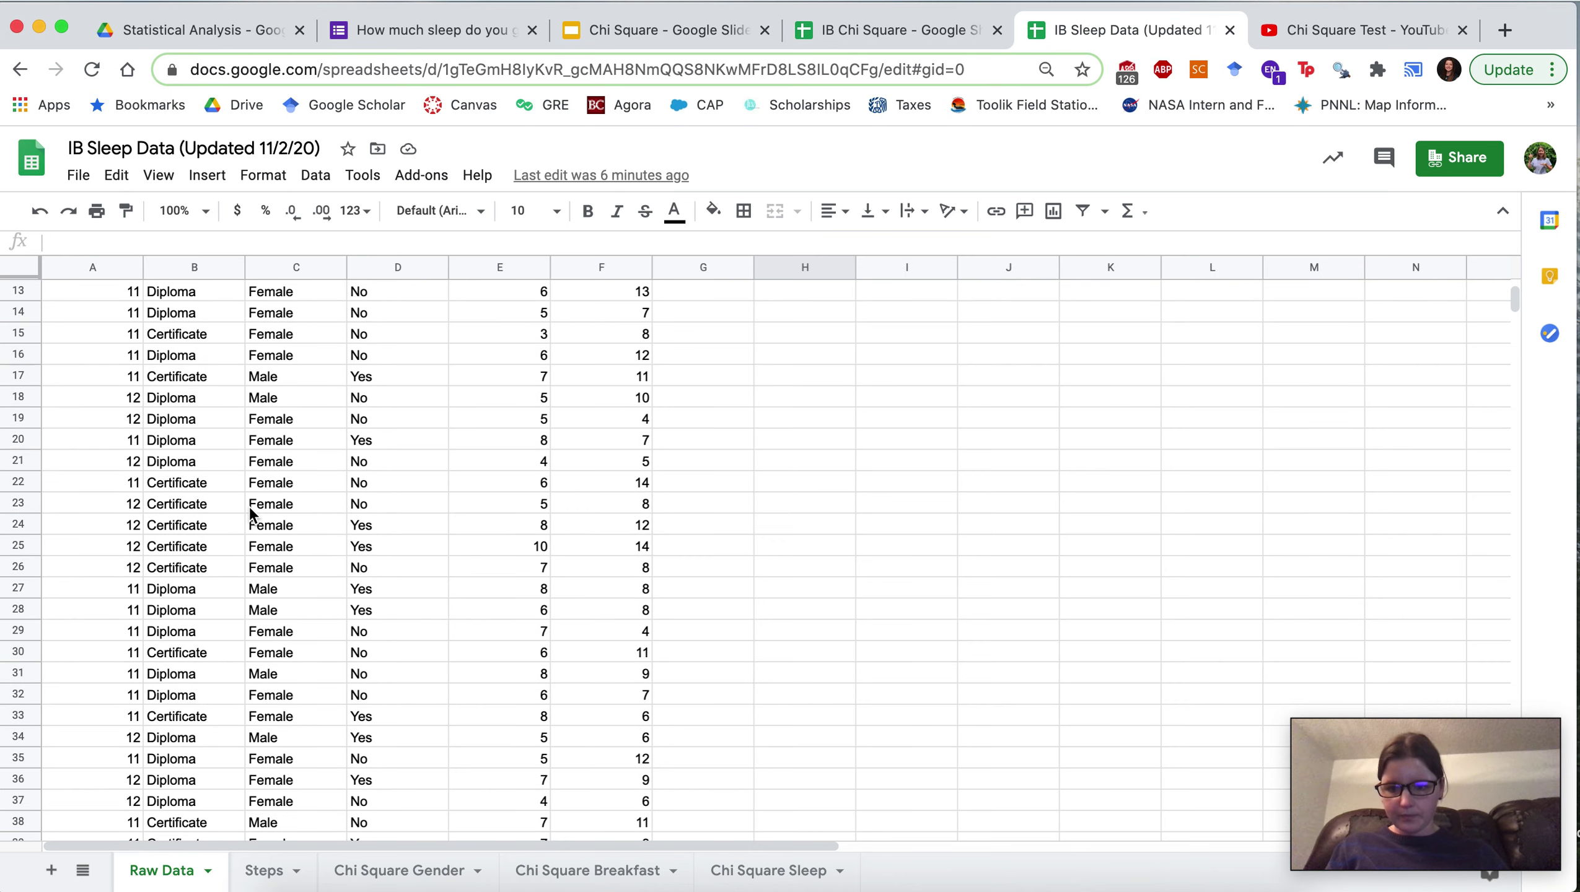
pyautogui.scroll(-5, 250, 513)
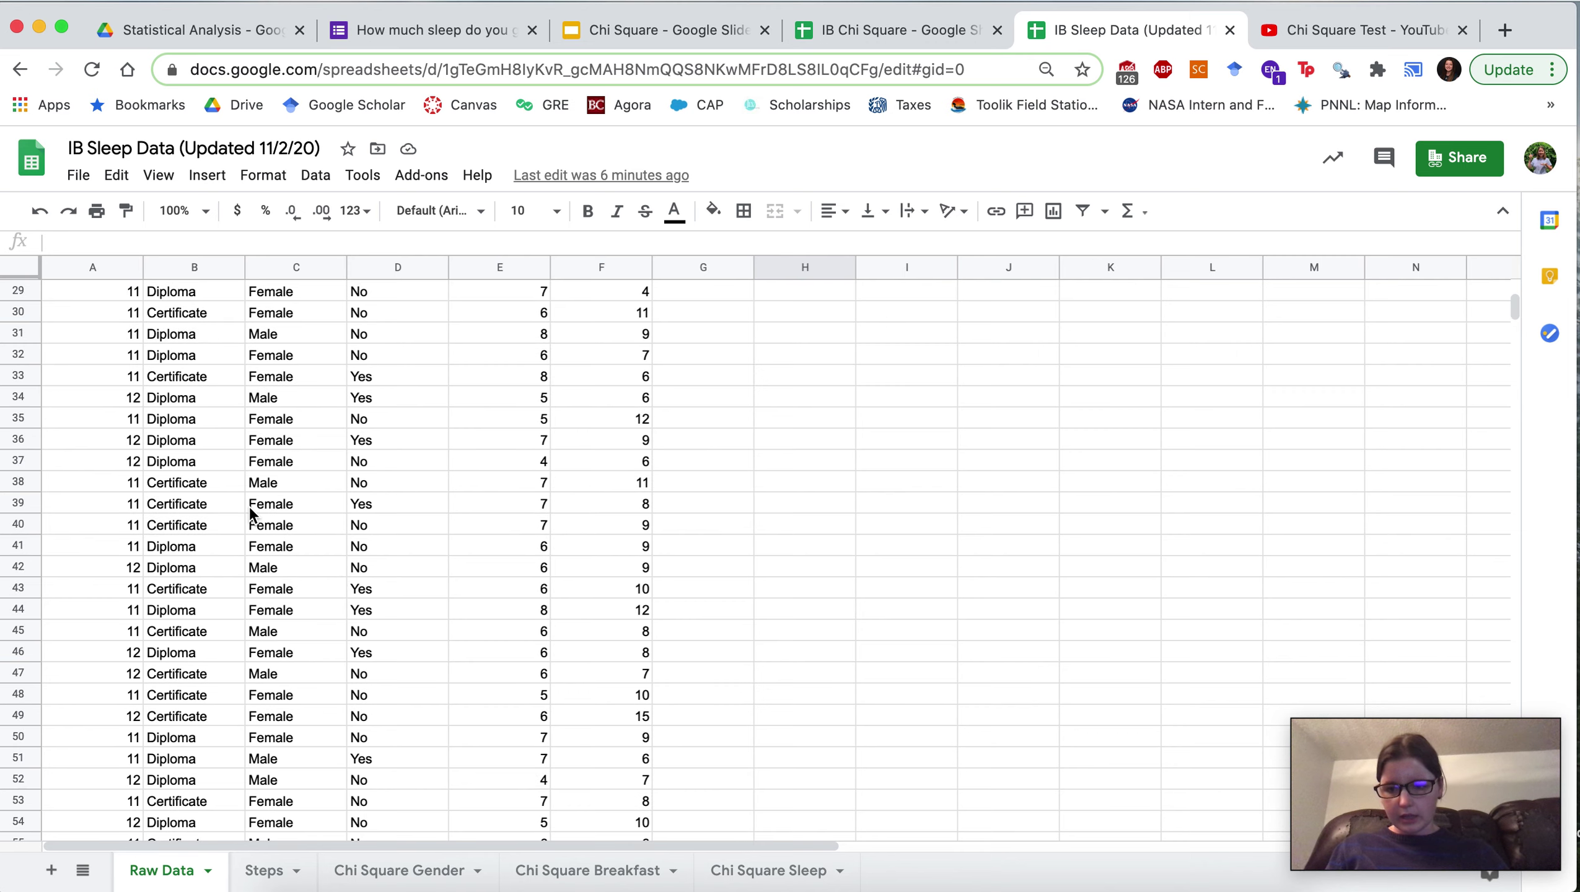
pyautogui.scroll(3, 249, 514)
pyautogui.scroll(14, 249, 513)
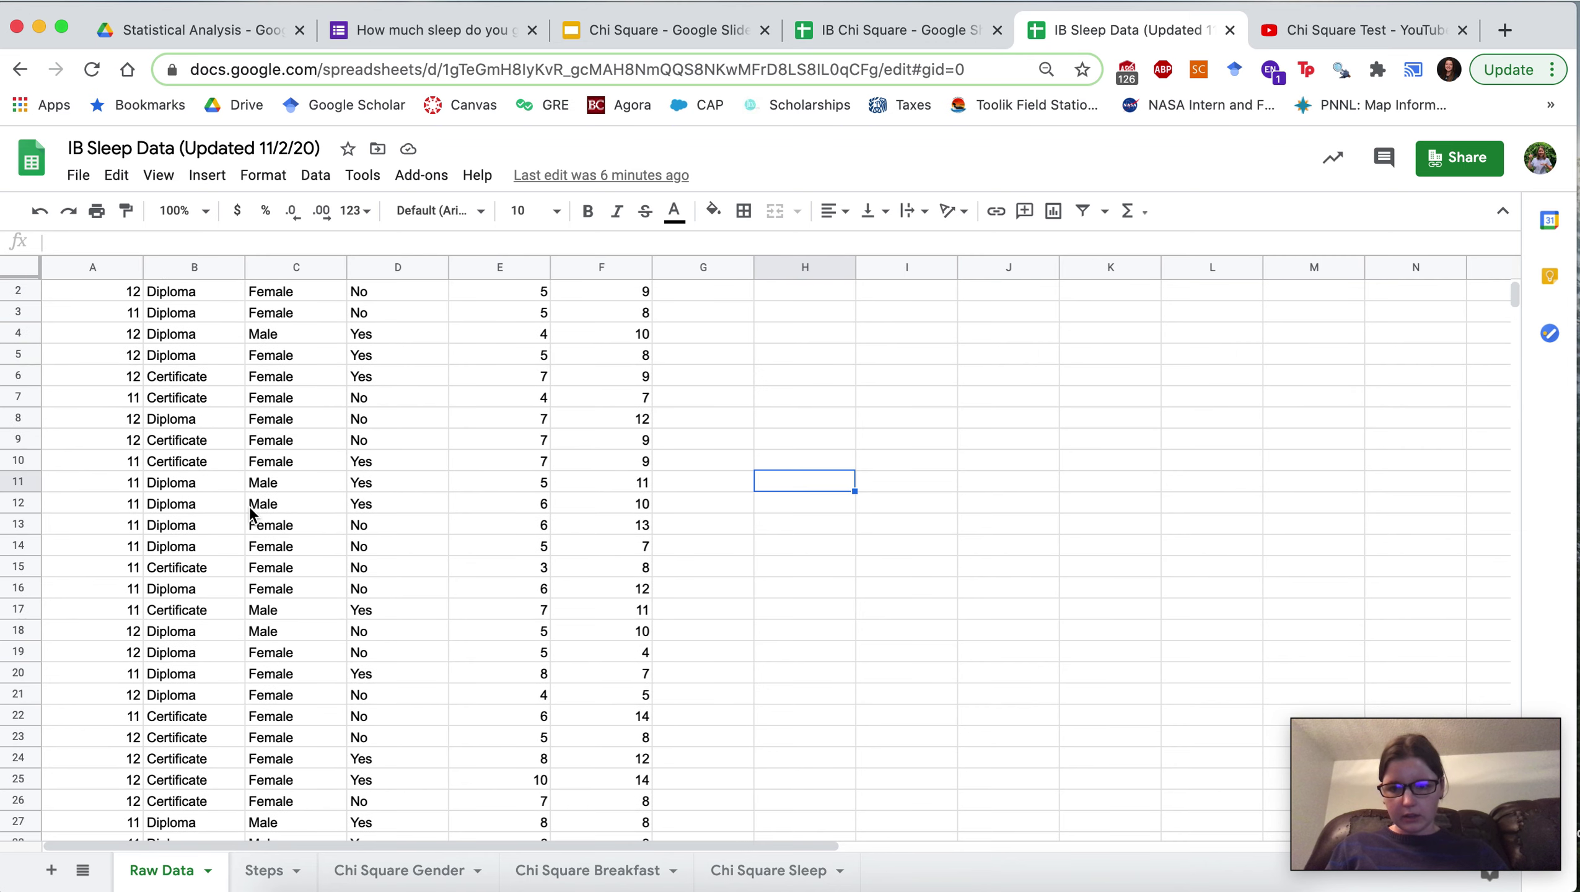
# Step: Read the breakfast, weekday-sleep and weekend-sleep questions in D1–F1, then go to the Steps sheet
pyautogui.click(400, 296)
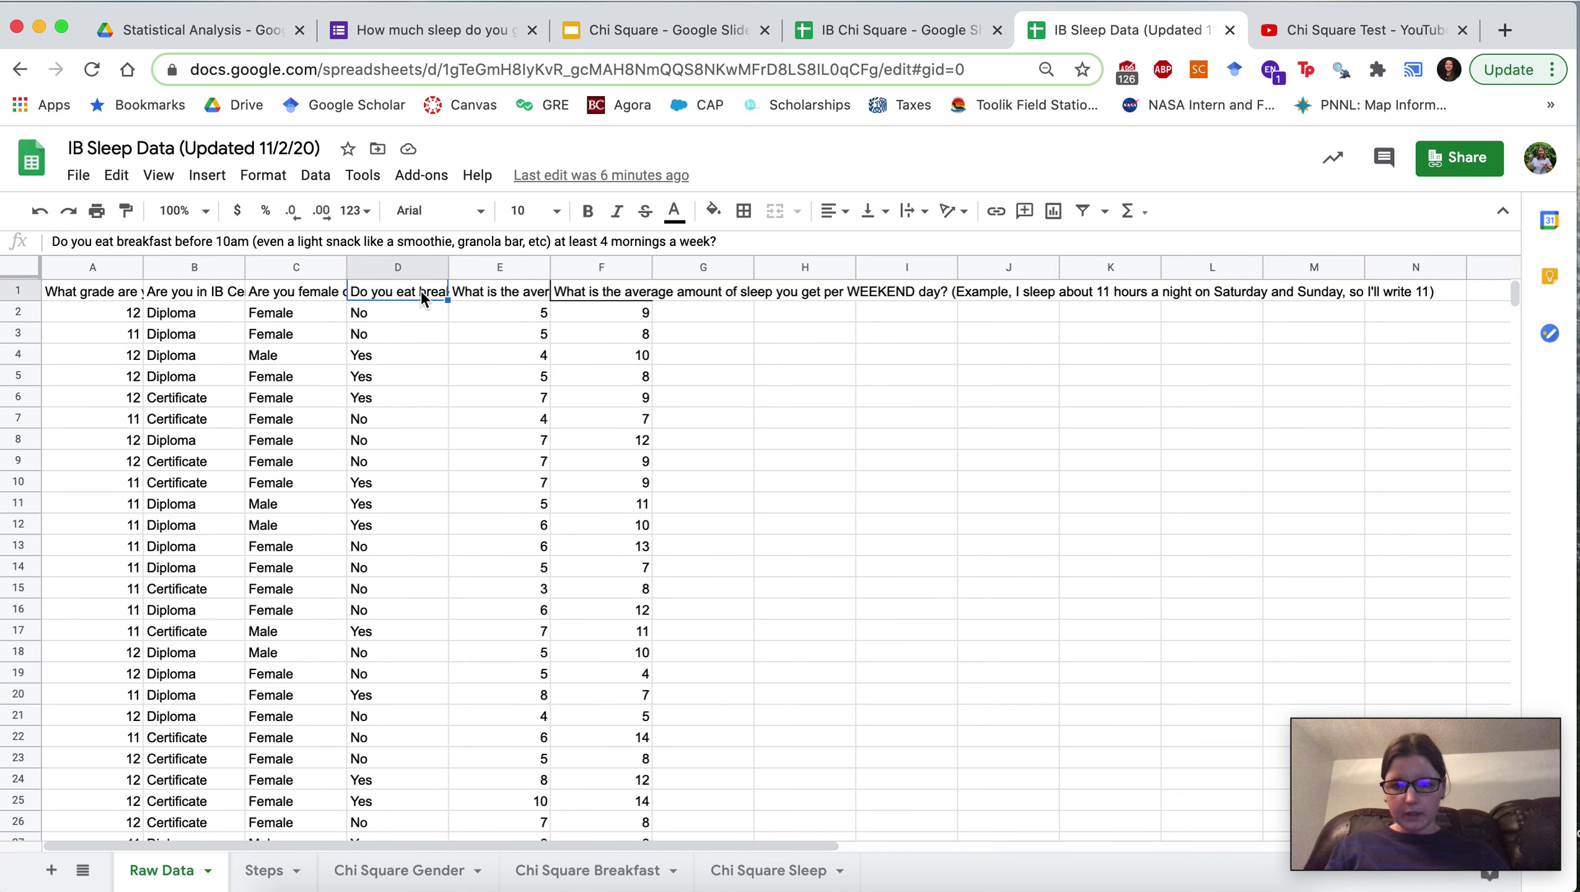
pyautogui.click(484, 288)
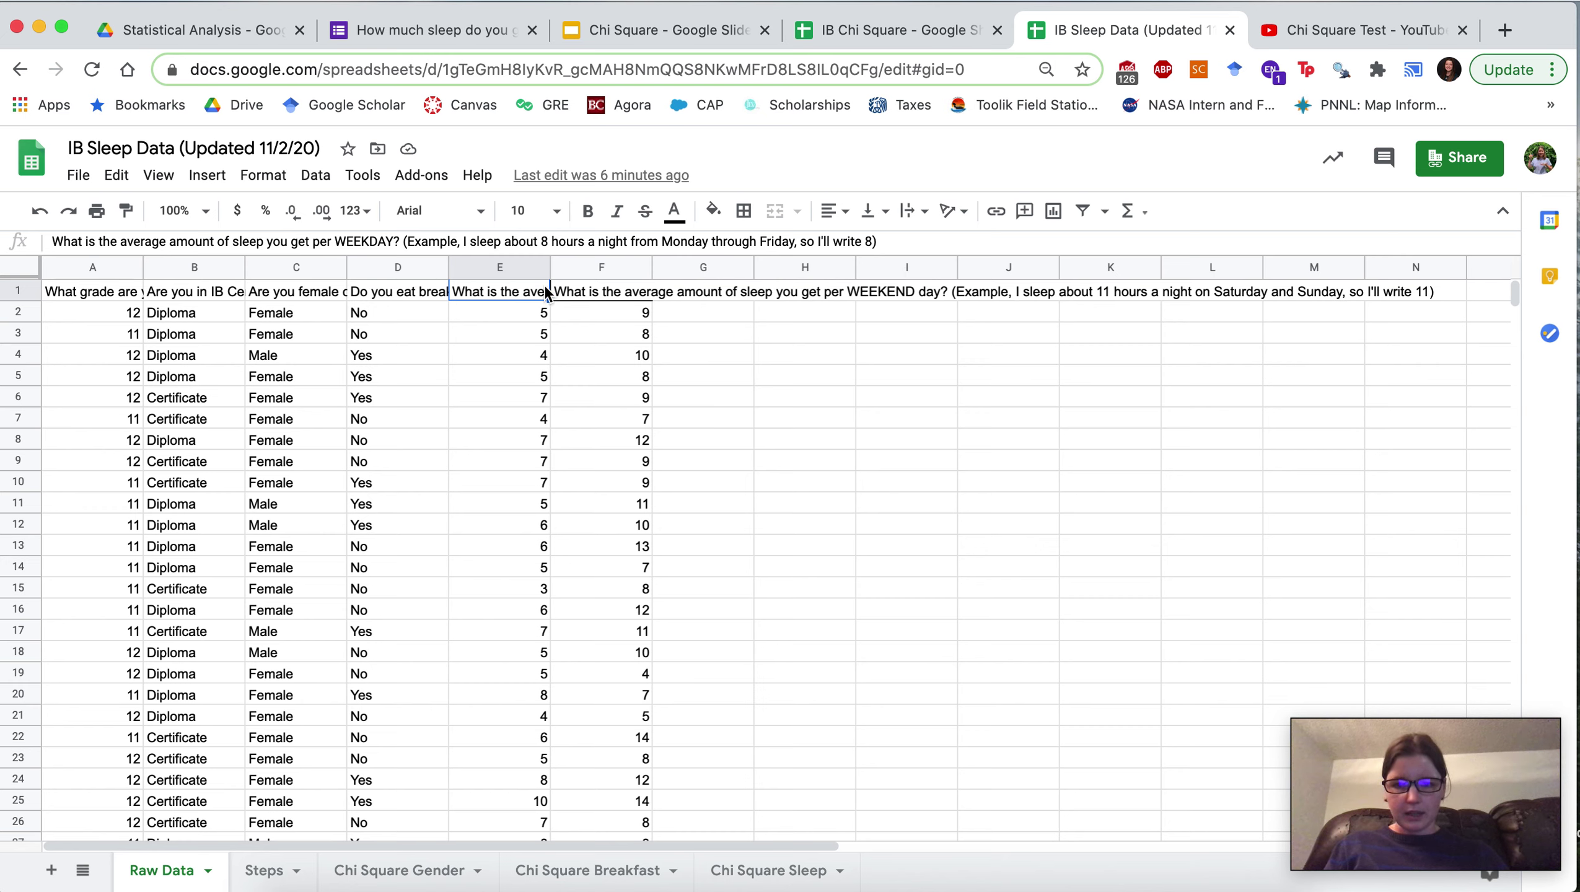
pyautogui.click(579, 287)
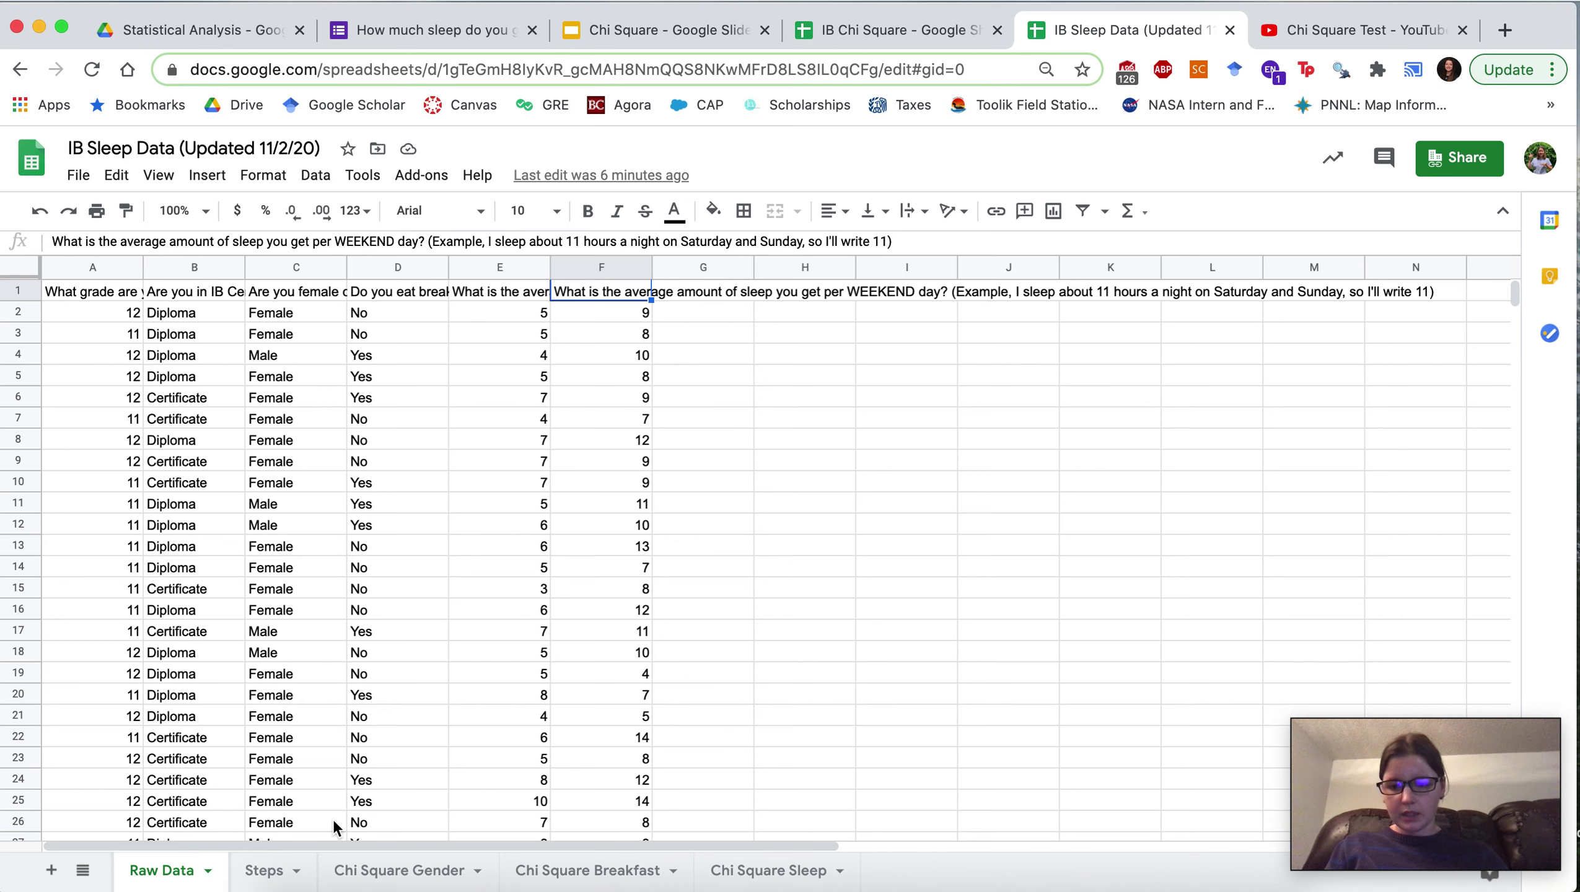
pyautogui.click(264, 872)
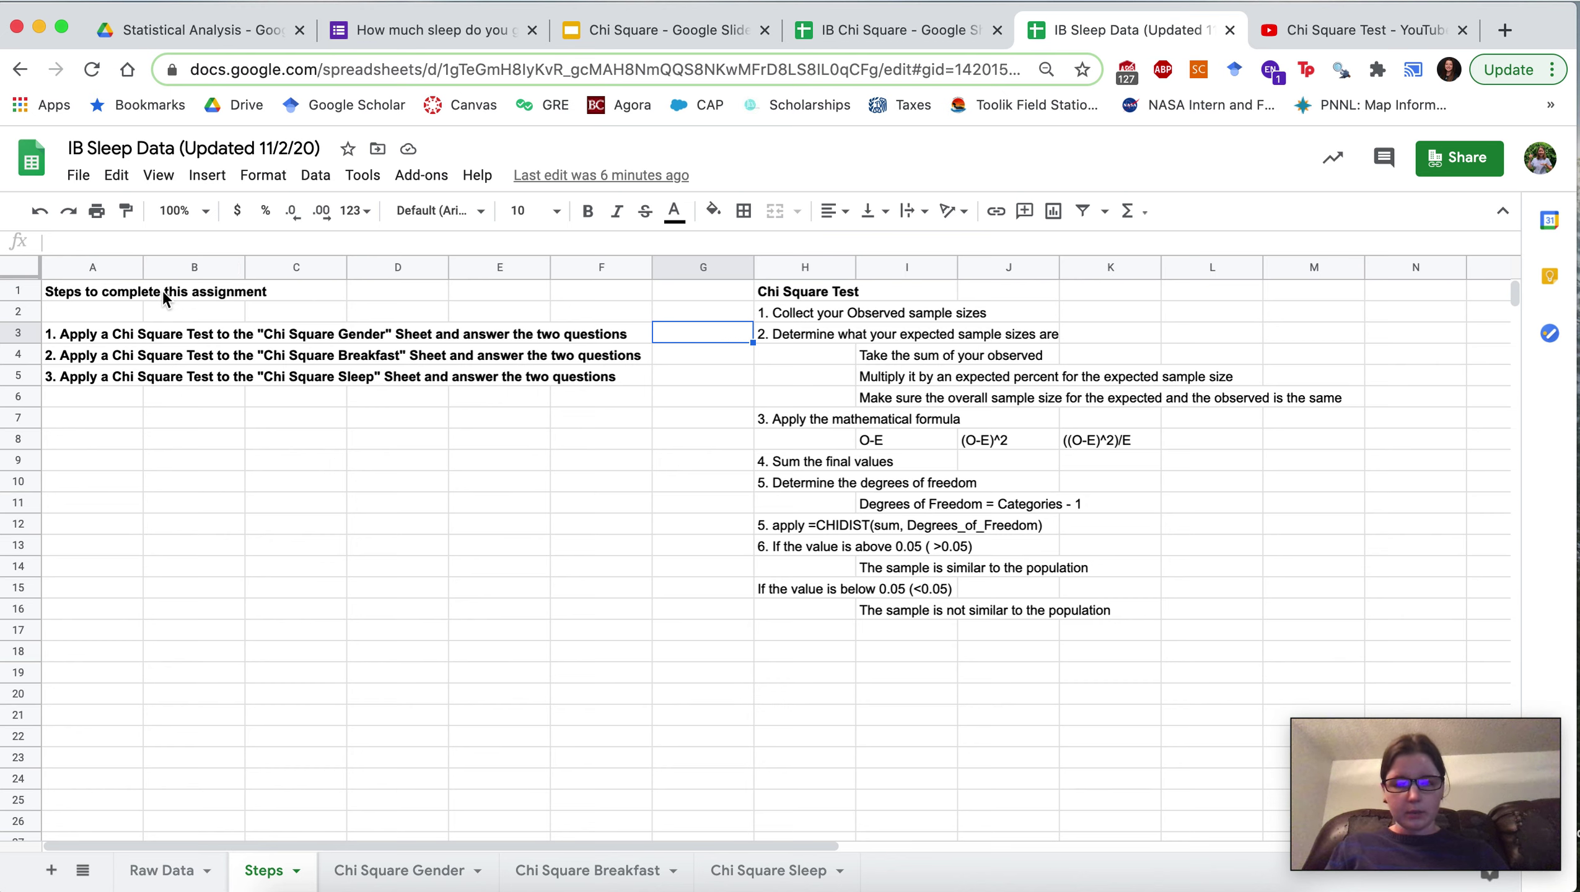
# Step: Walk through the assignment steps and the Chi Square Test block H1:J14, then open Chi Square Gender
pyautogui.click(122, 295)
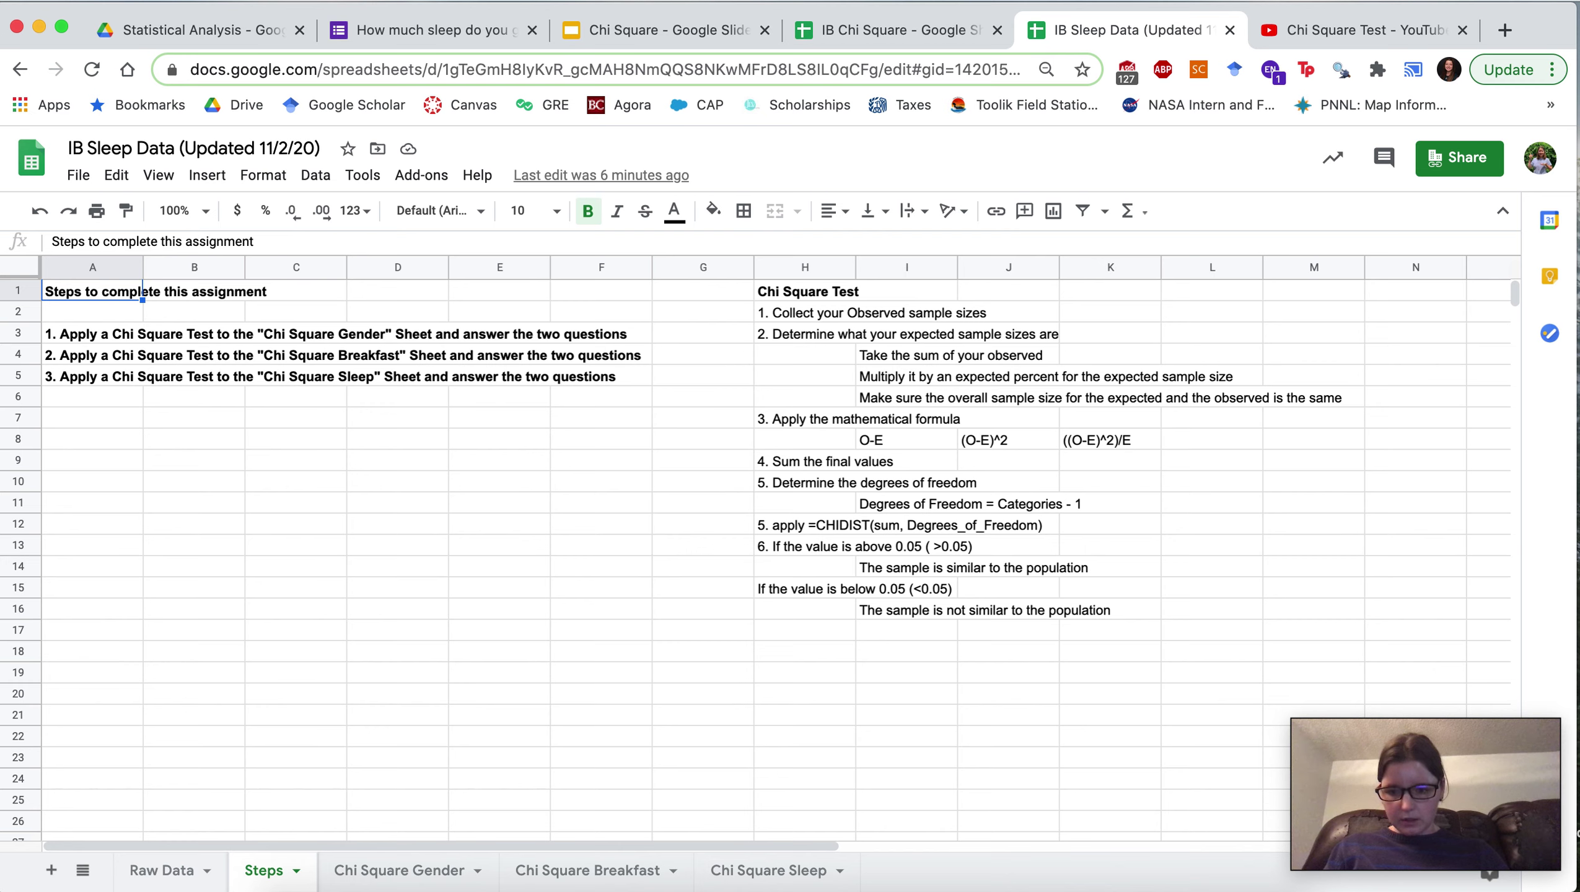
pyautogui.click(118, 344)
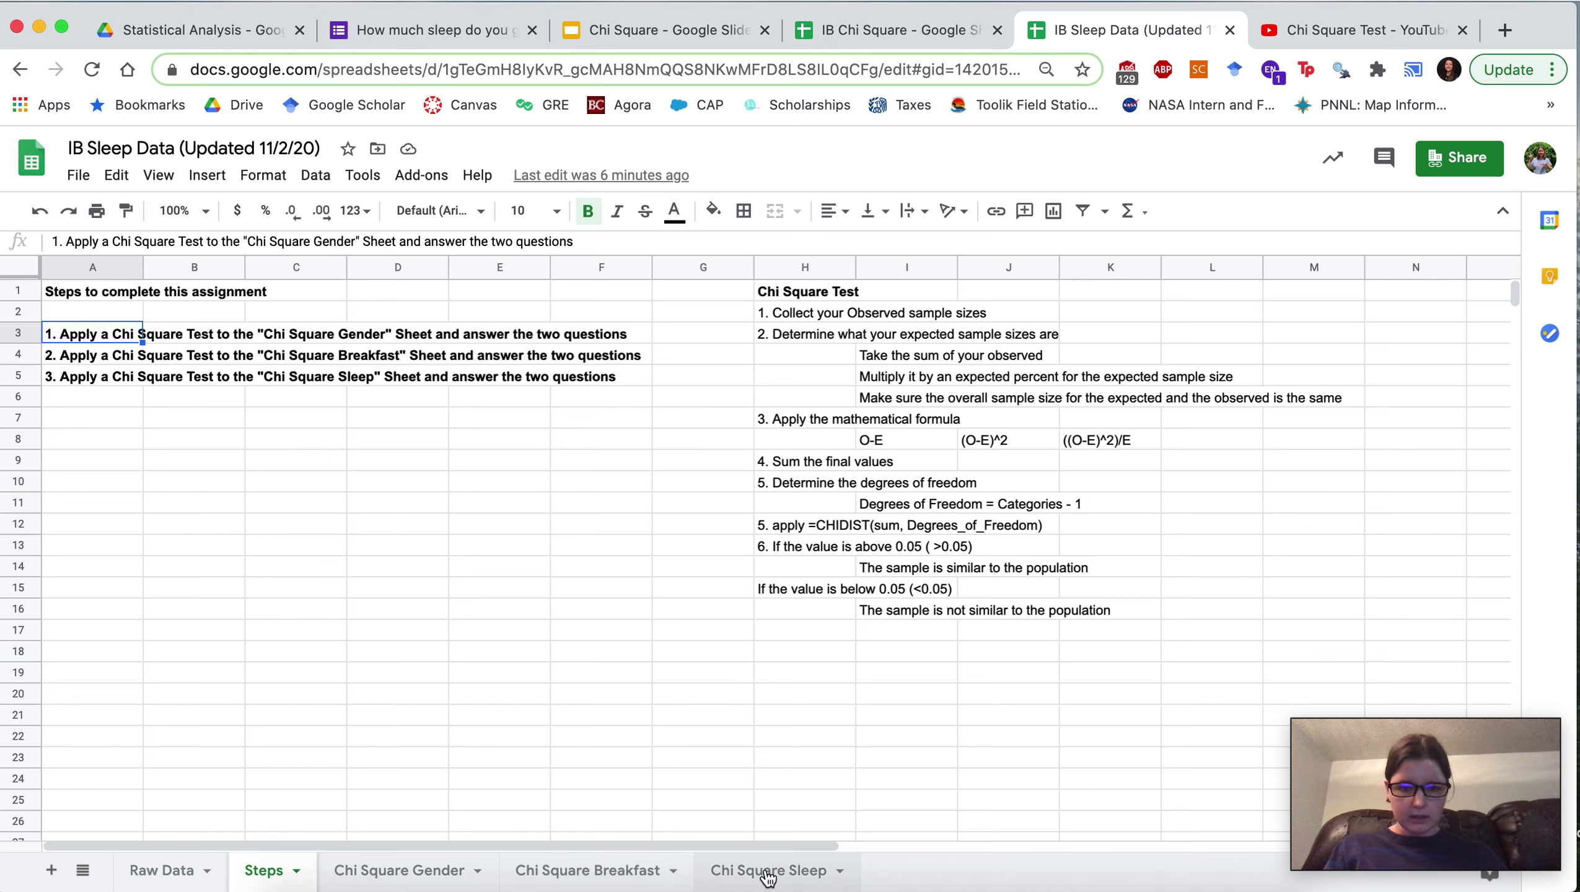
pyautogui.click(777, 292)
pyautogui.moveTo(776, 293); pyautogui.dragTo(1025, 616)
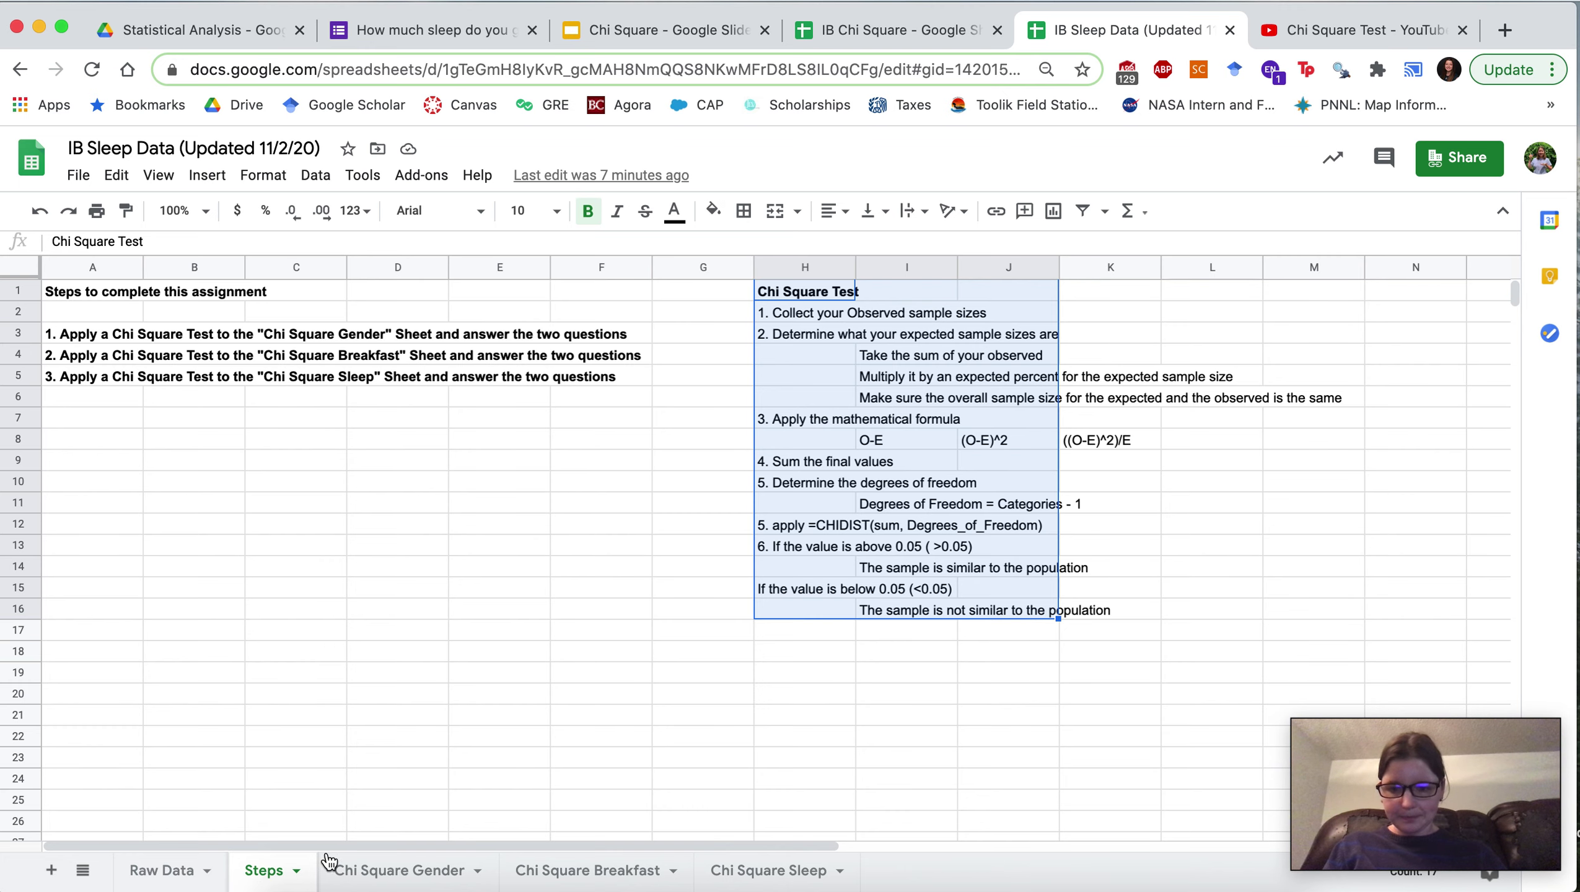
pyautogui.click(394, 875)
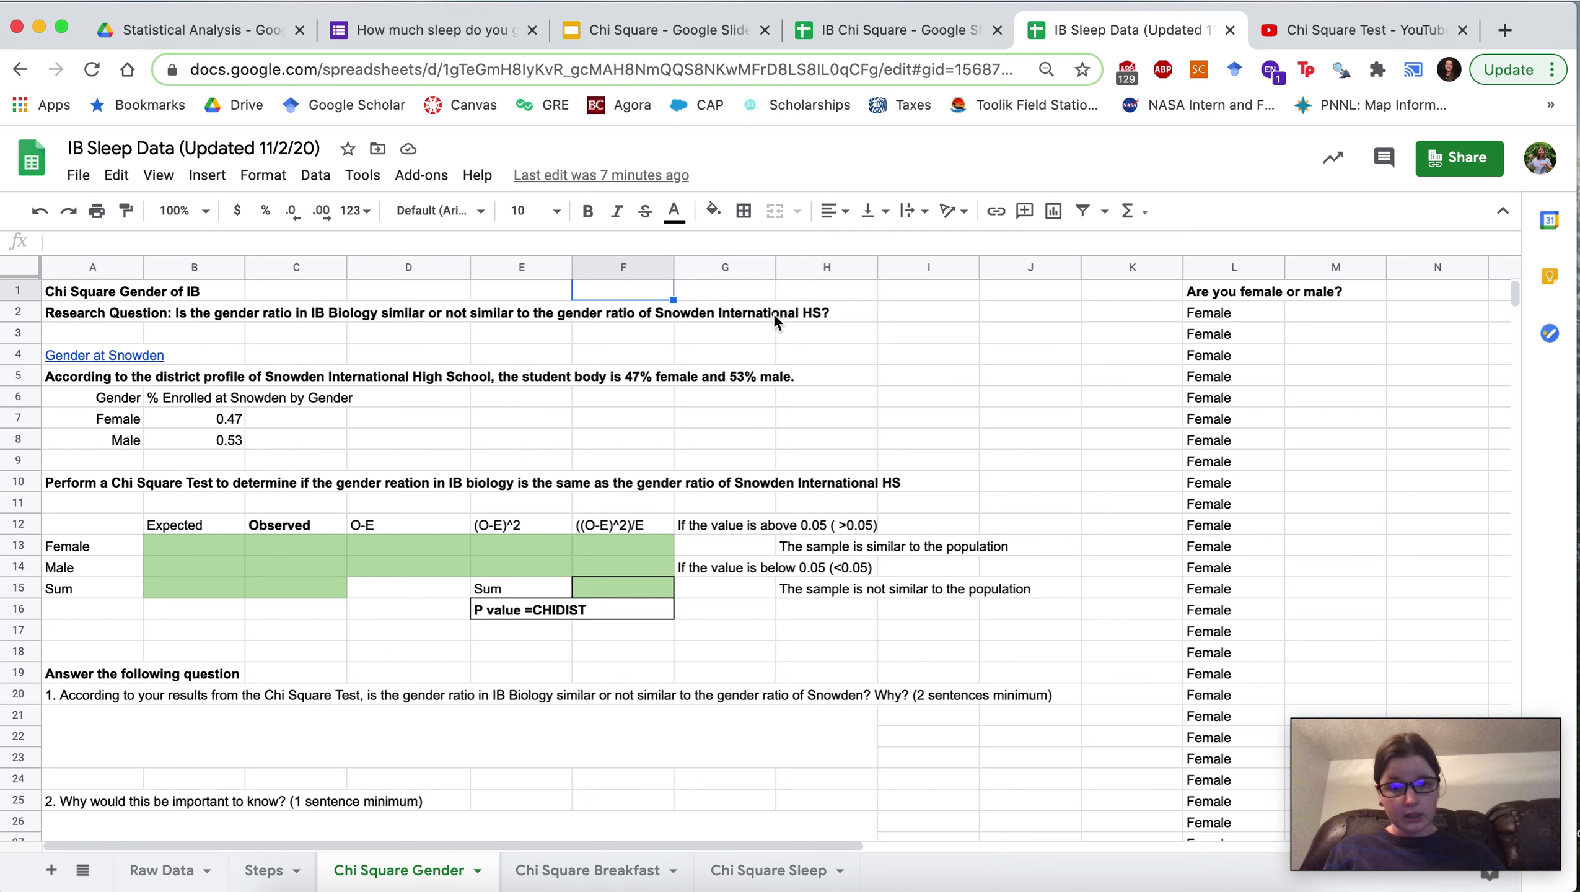
# Step: Check Snowden's enrollment-by-gender figures from the A4 link, then return to the spreadsheet
pyautogui.click(104, 360)
pyautogui.click(160, 382)
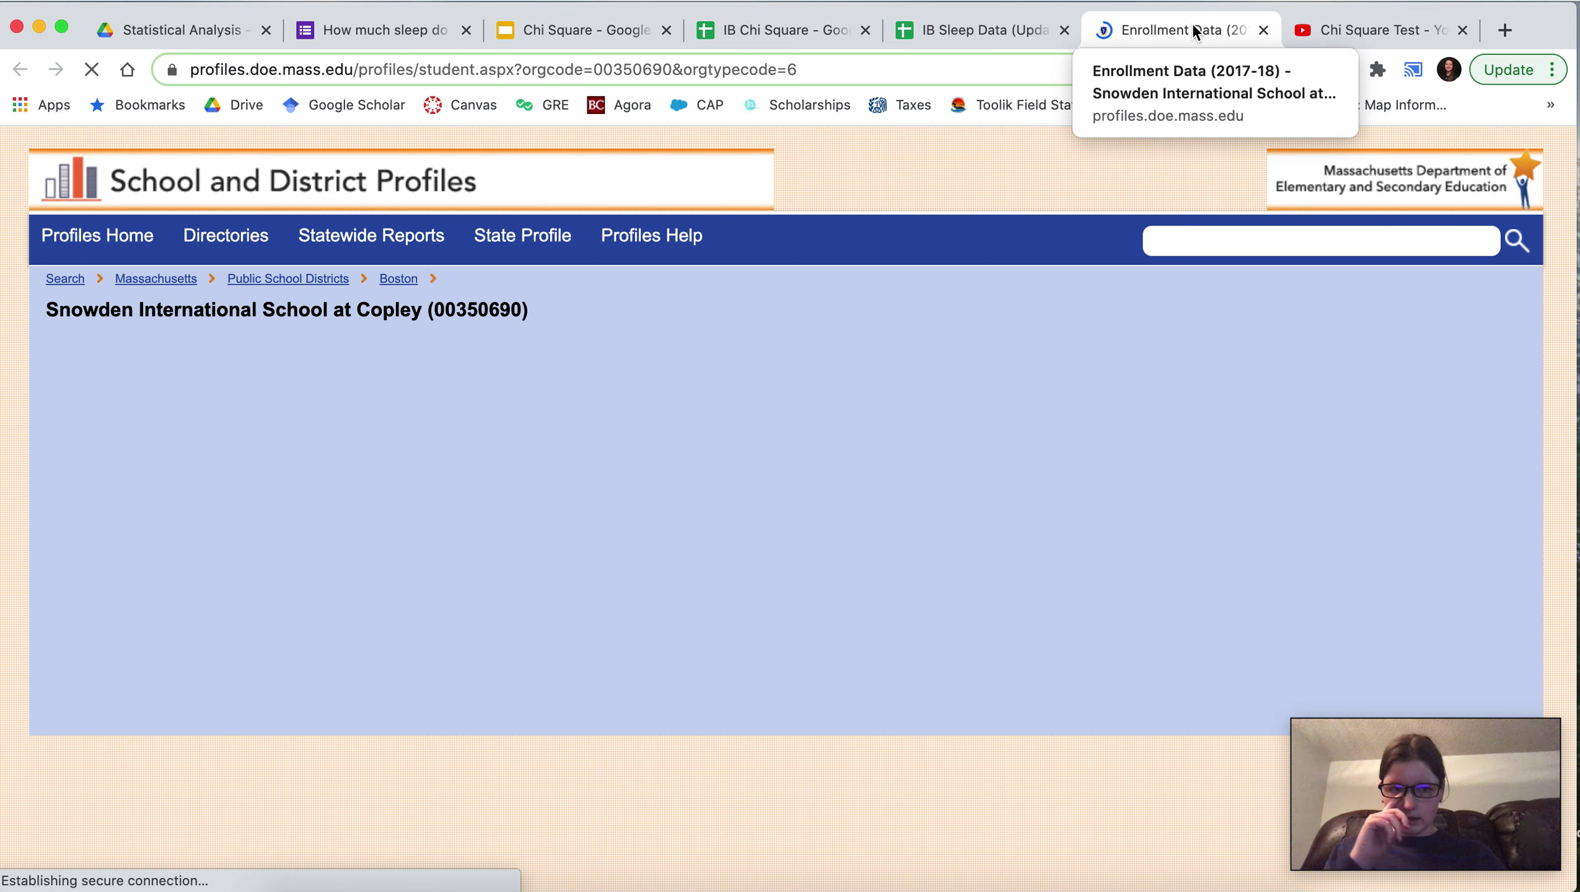
pyautogui.scroll(-5, 1054, 428)
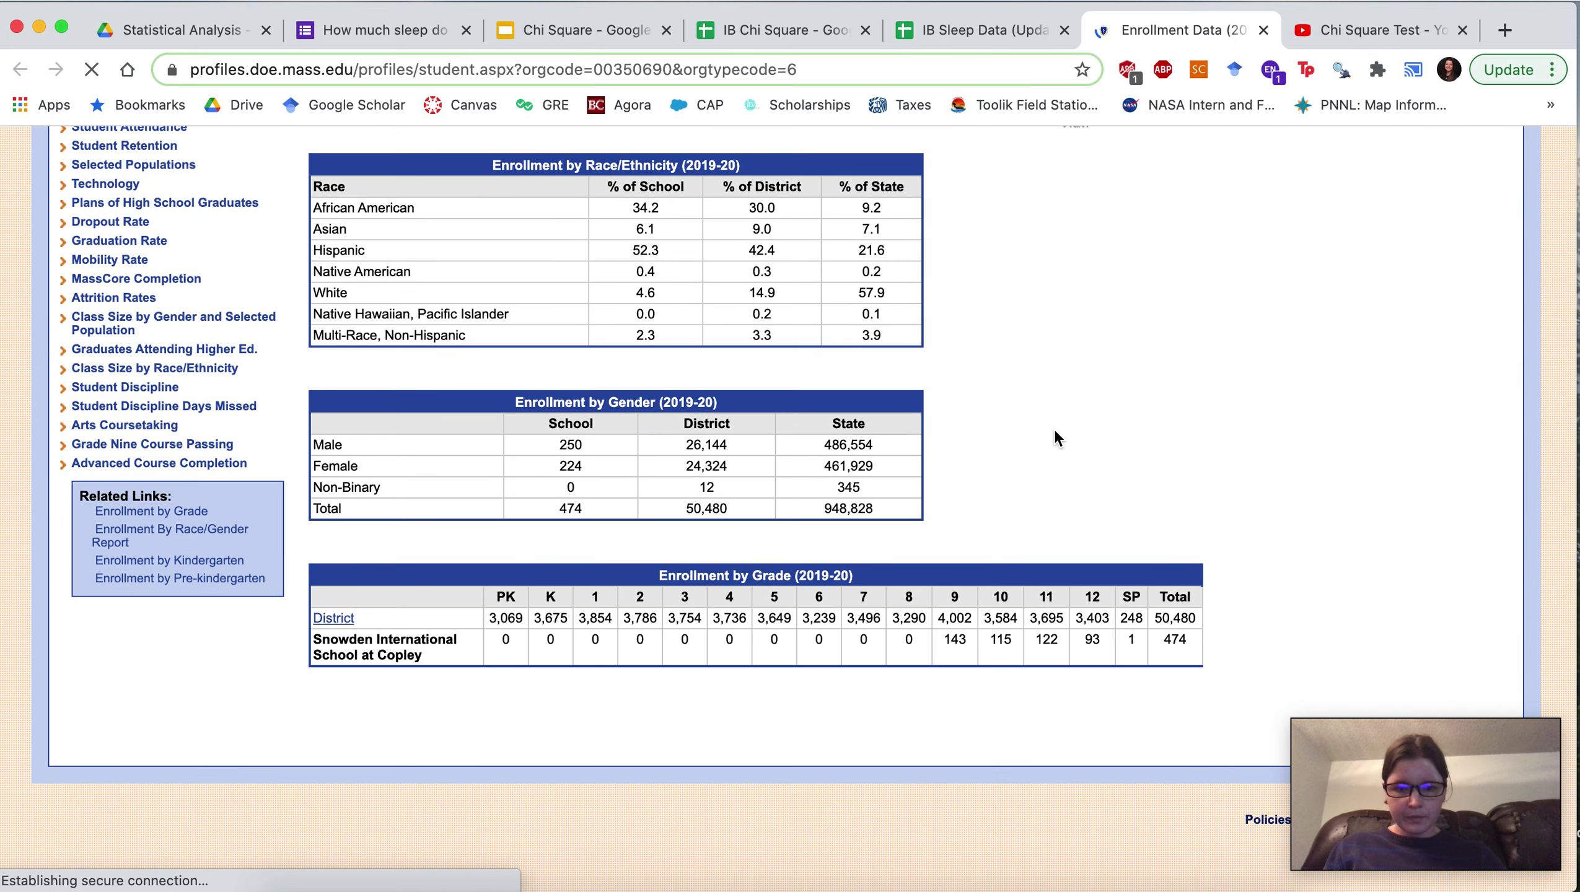
pyautogui.scroll(1, 1056, 431)
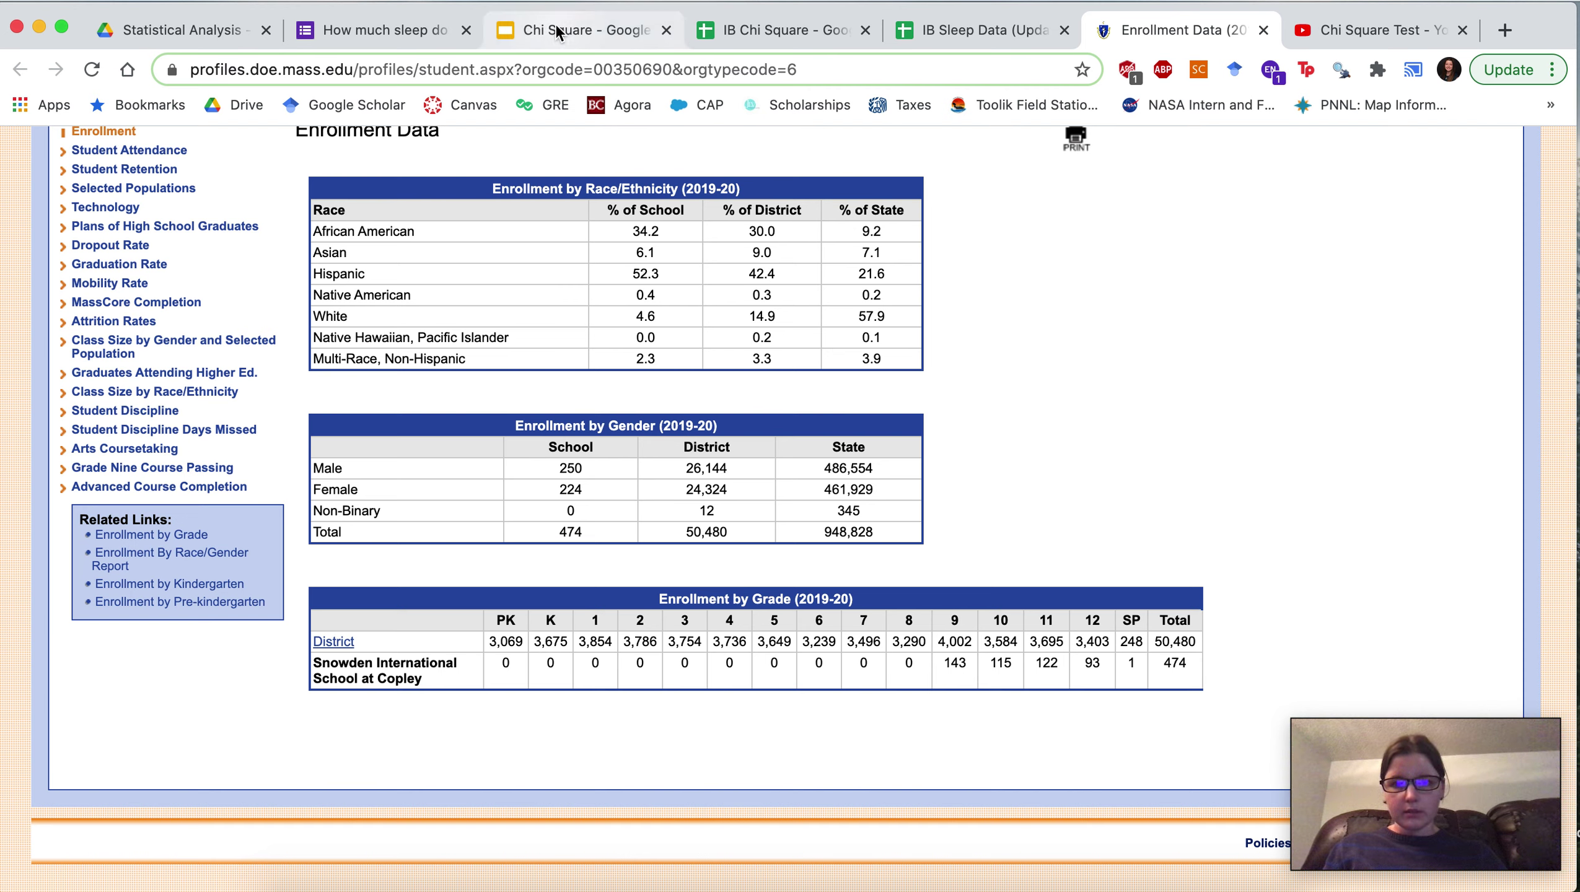
pyautogui.click(990, 25)
pyautogui.click(549, 431)
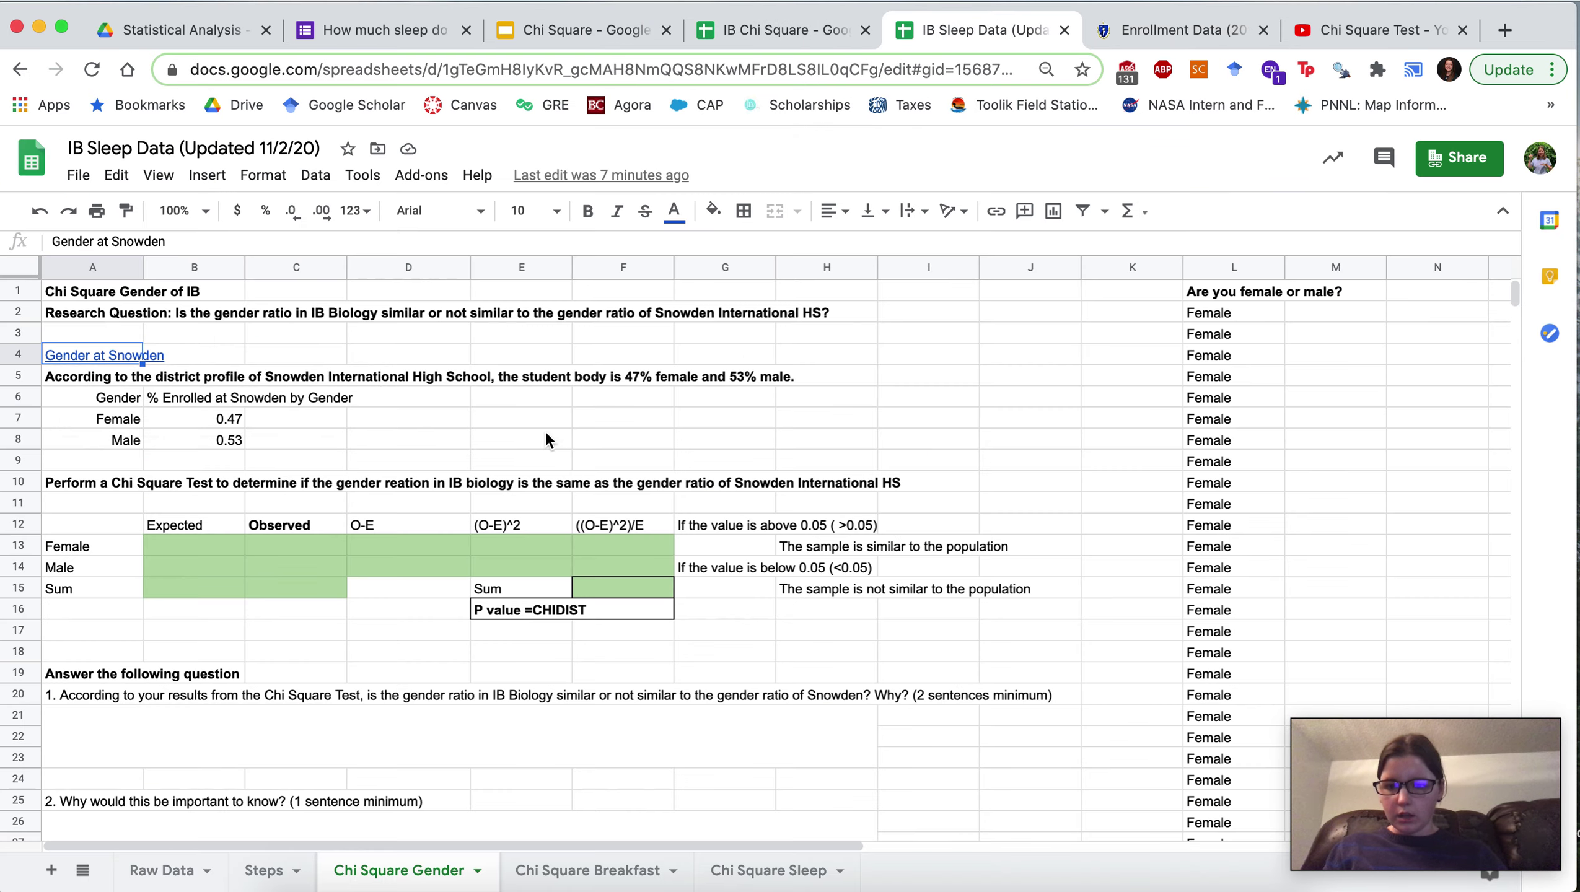
# Step: Compare the 0.47 female and 0.53 male proportions with Snowden's enrollment figures
pyautogui.click(222, 425)
pyautogui.moveTo(215, 445); pyautogui.dragTo(217, 446)
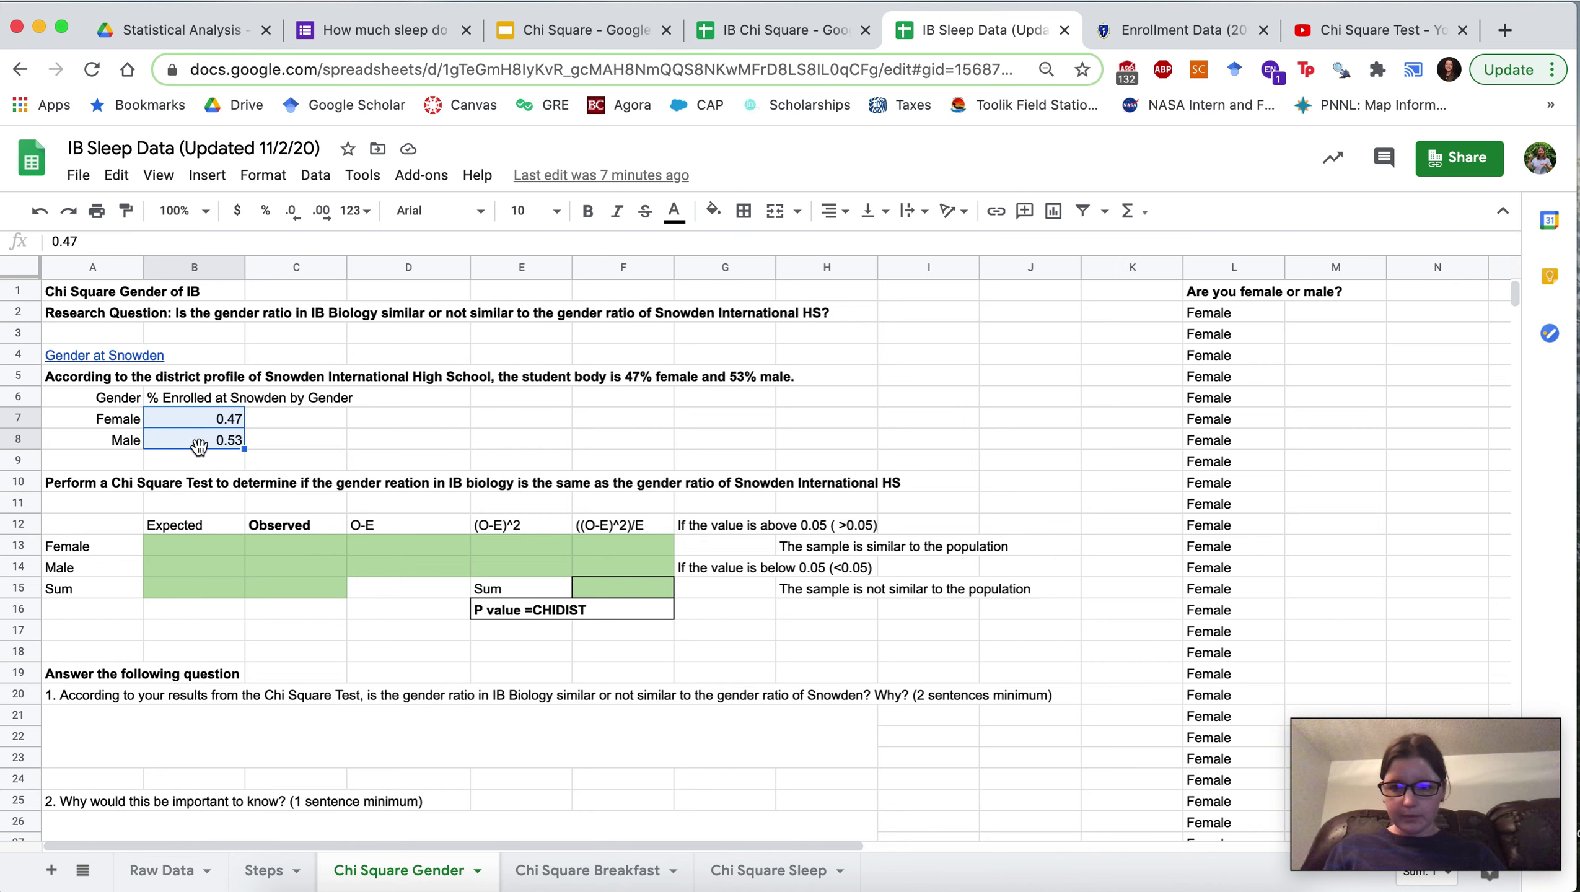
pyautogui.click(1170, 40)
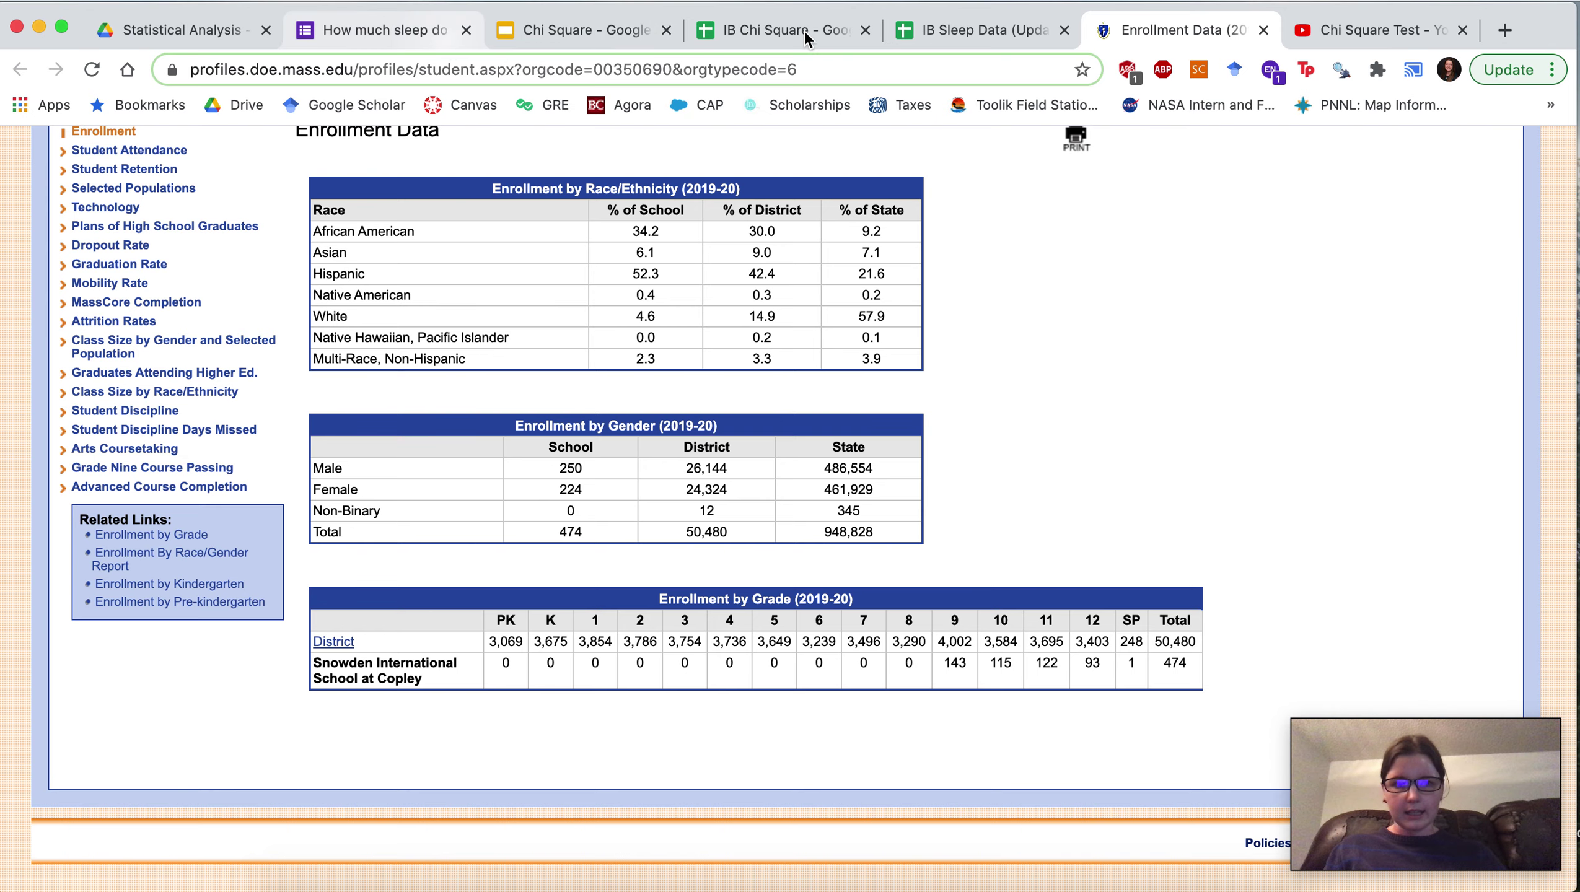
pyautogui.click(947, 37)
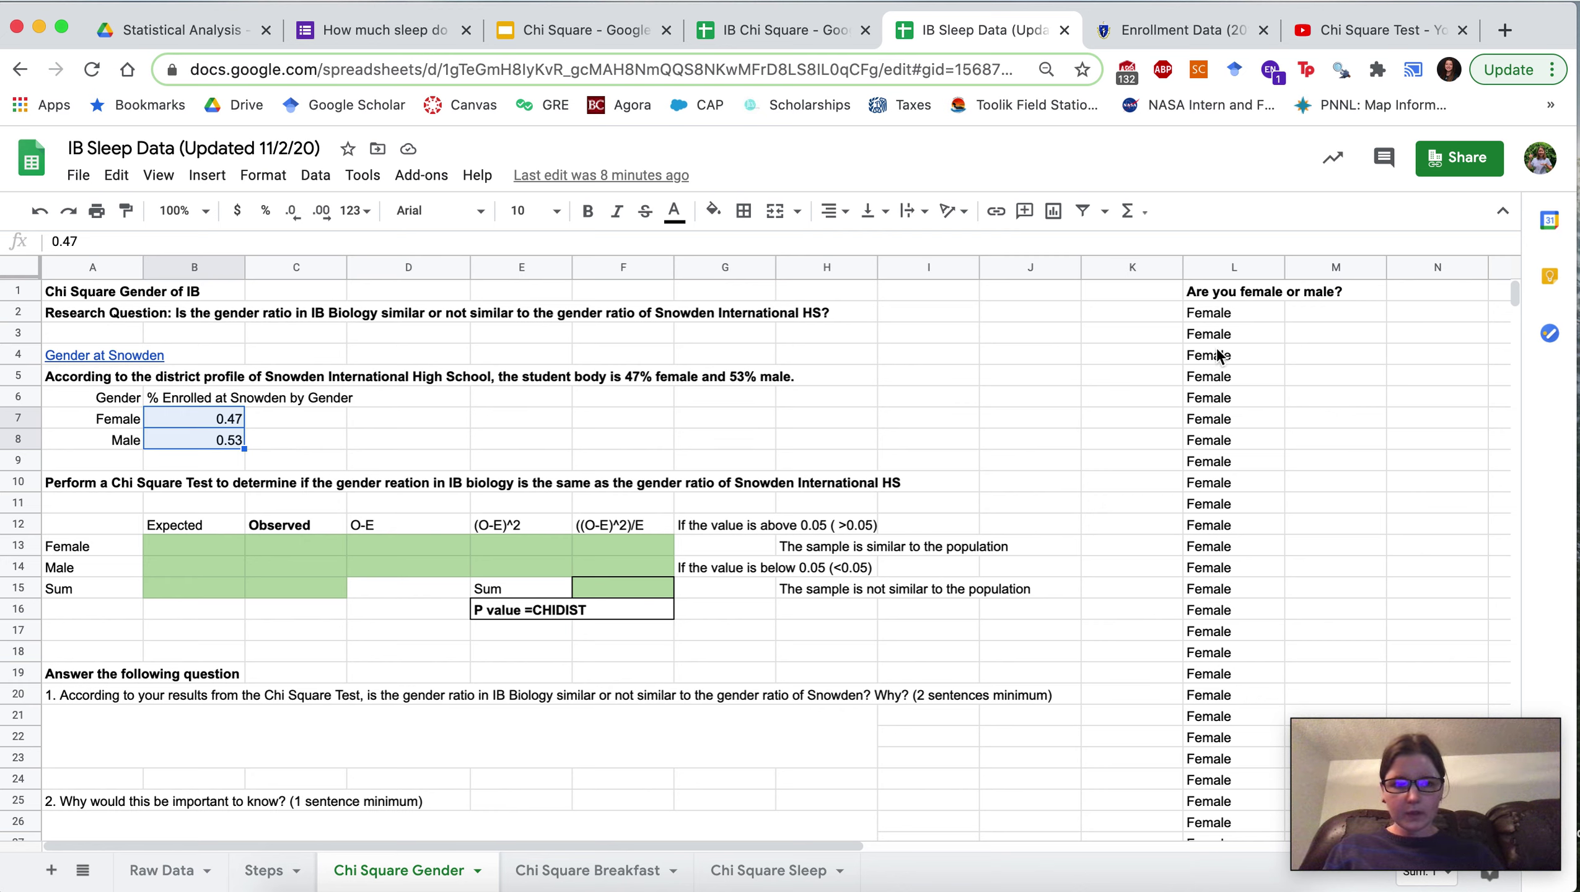
# Step: Scroll column L to confirm all Female answers come before the Male answers
pyautogui.click(1227, 296)
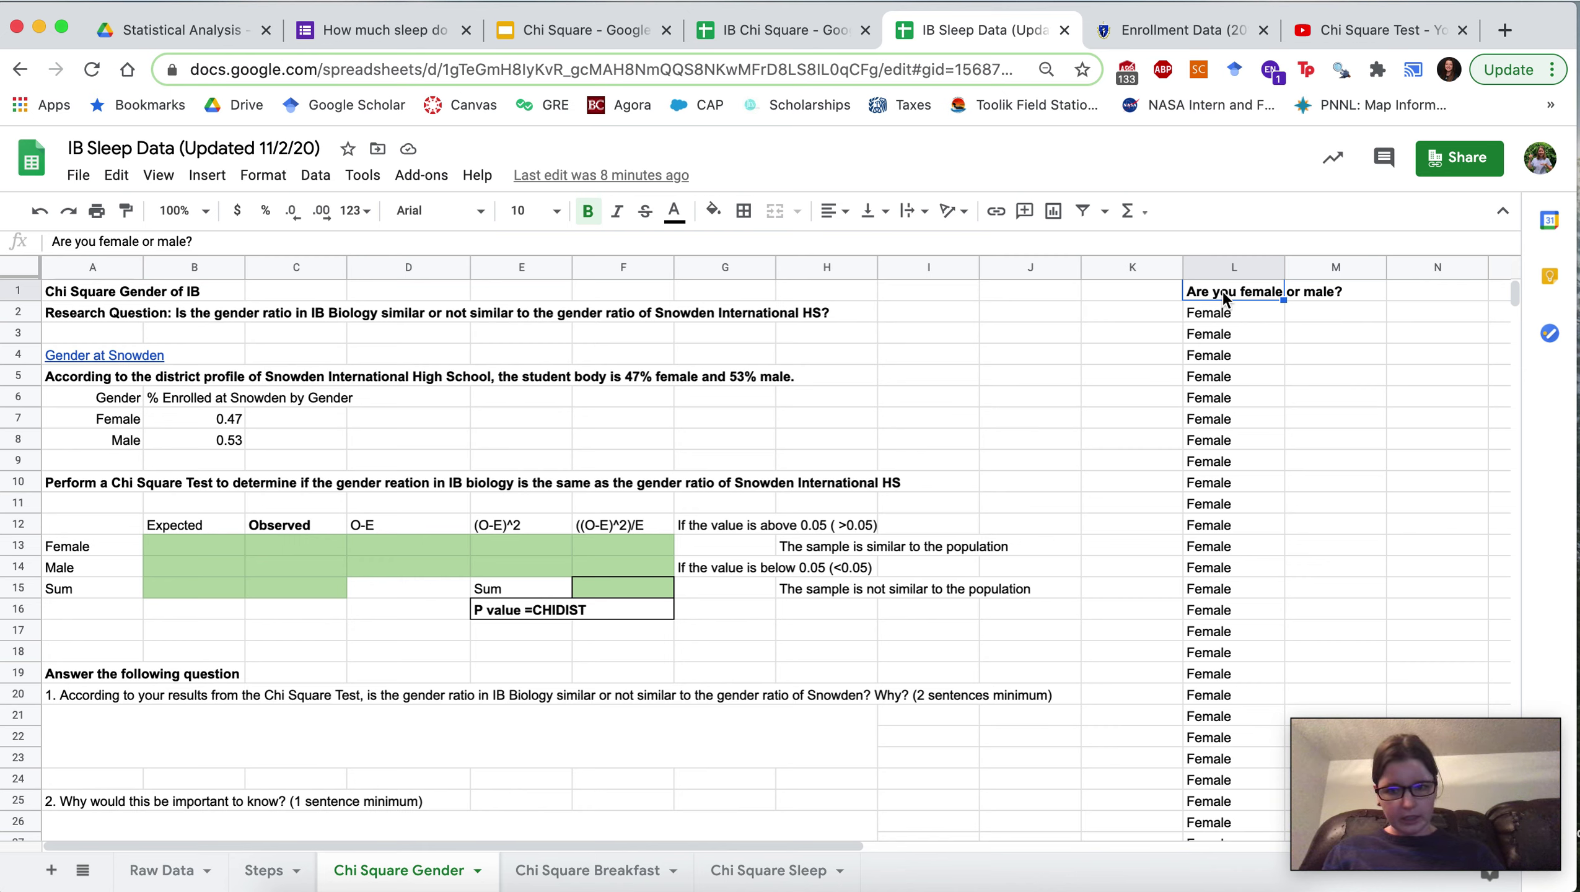
pyautogui.click(1208, 320)
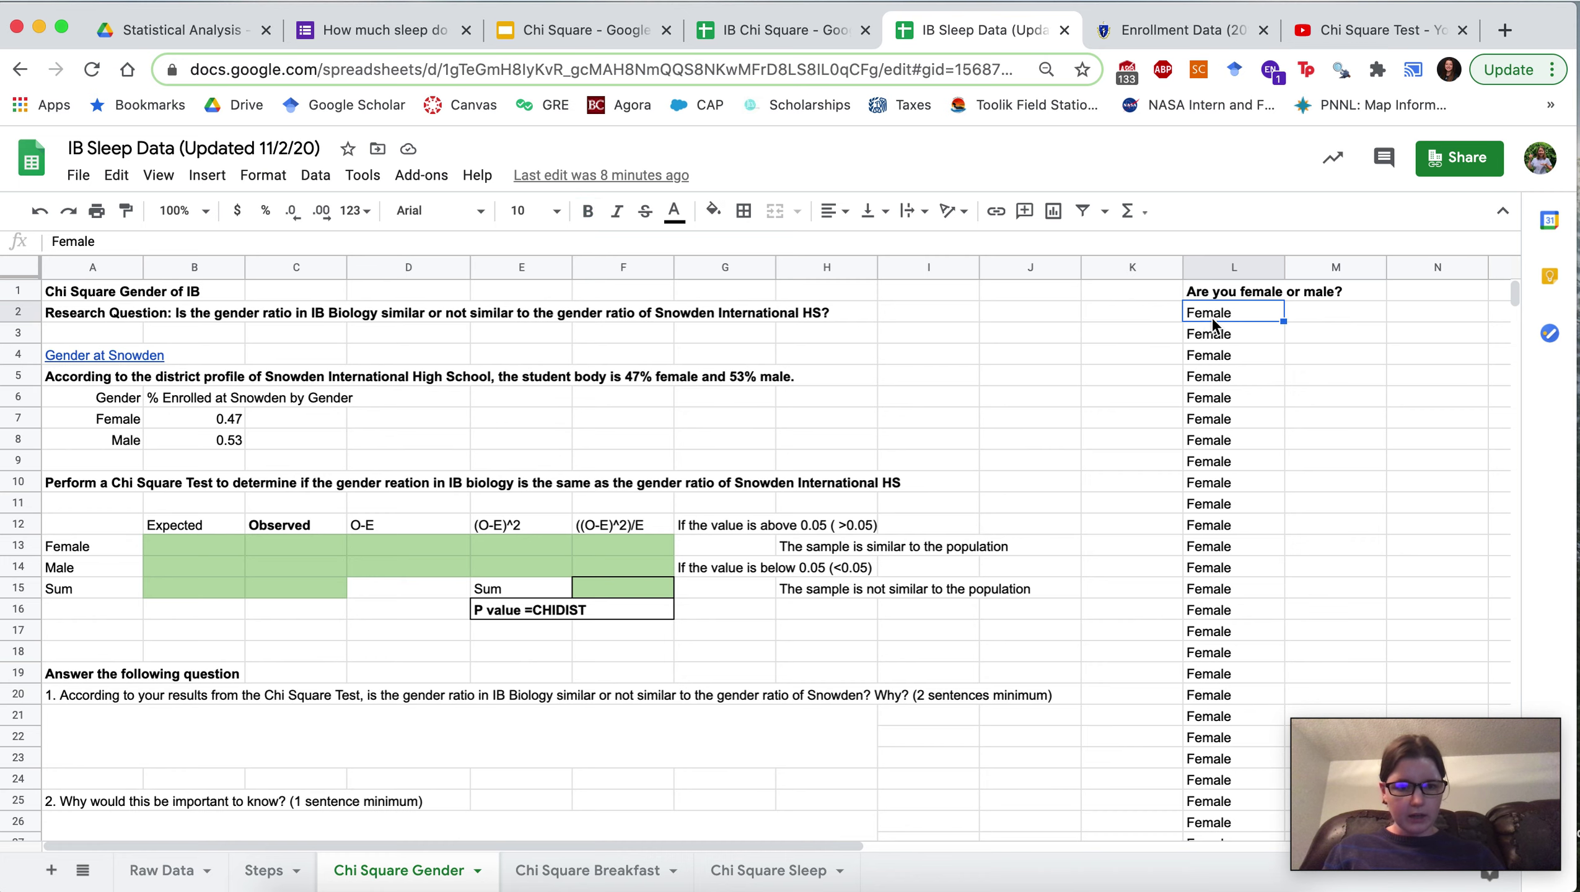
pyautogui.scroll(-7, 1216, 319)
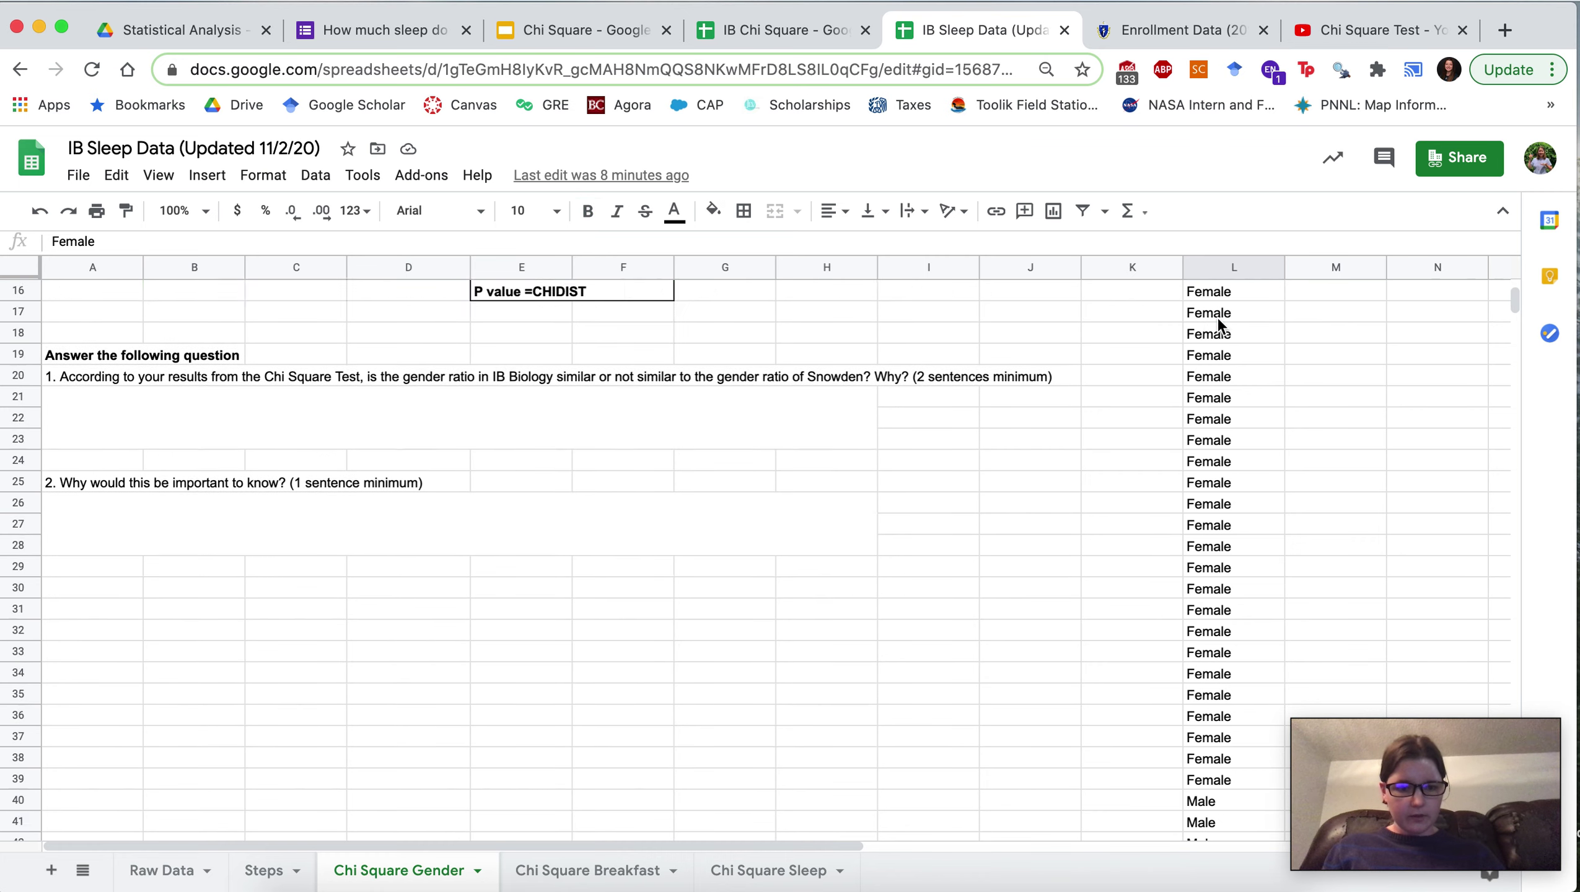
pyautogui.scroll(-3, 1216, 319)
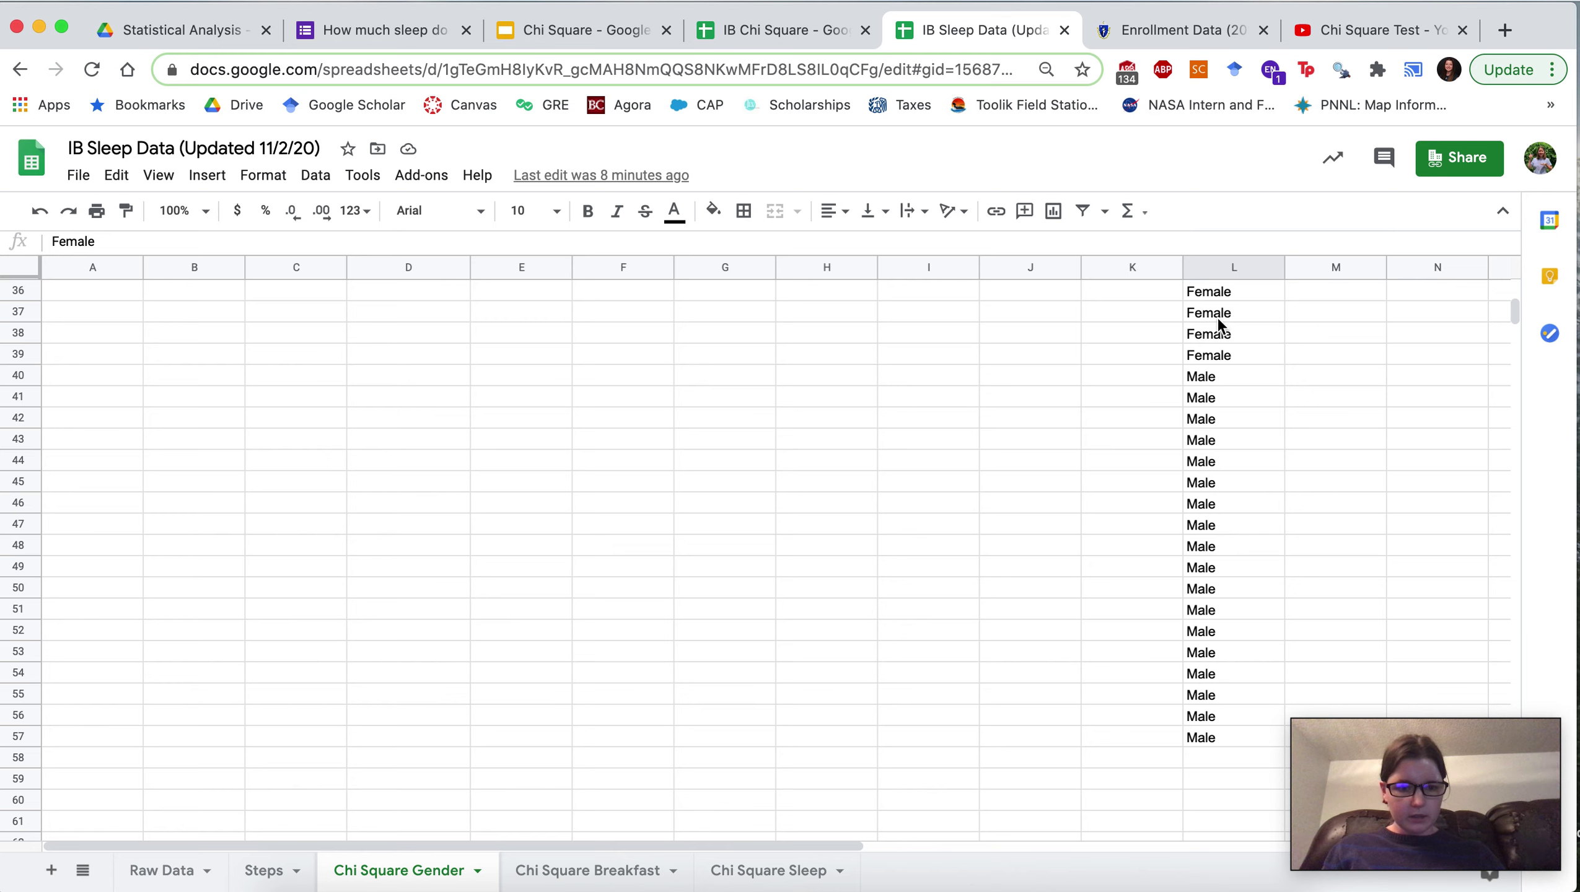
pyautogui.scroll(10, 1217, 317)
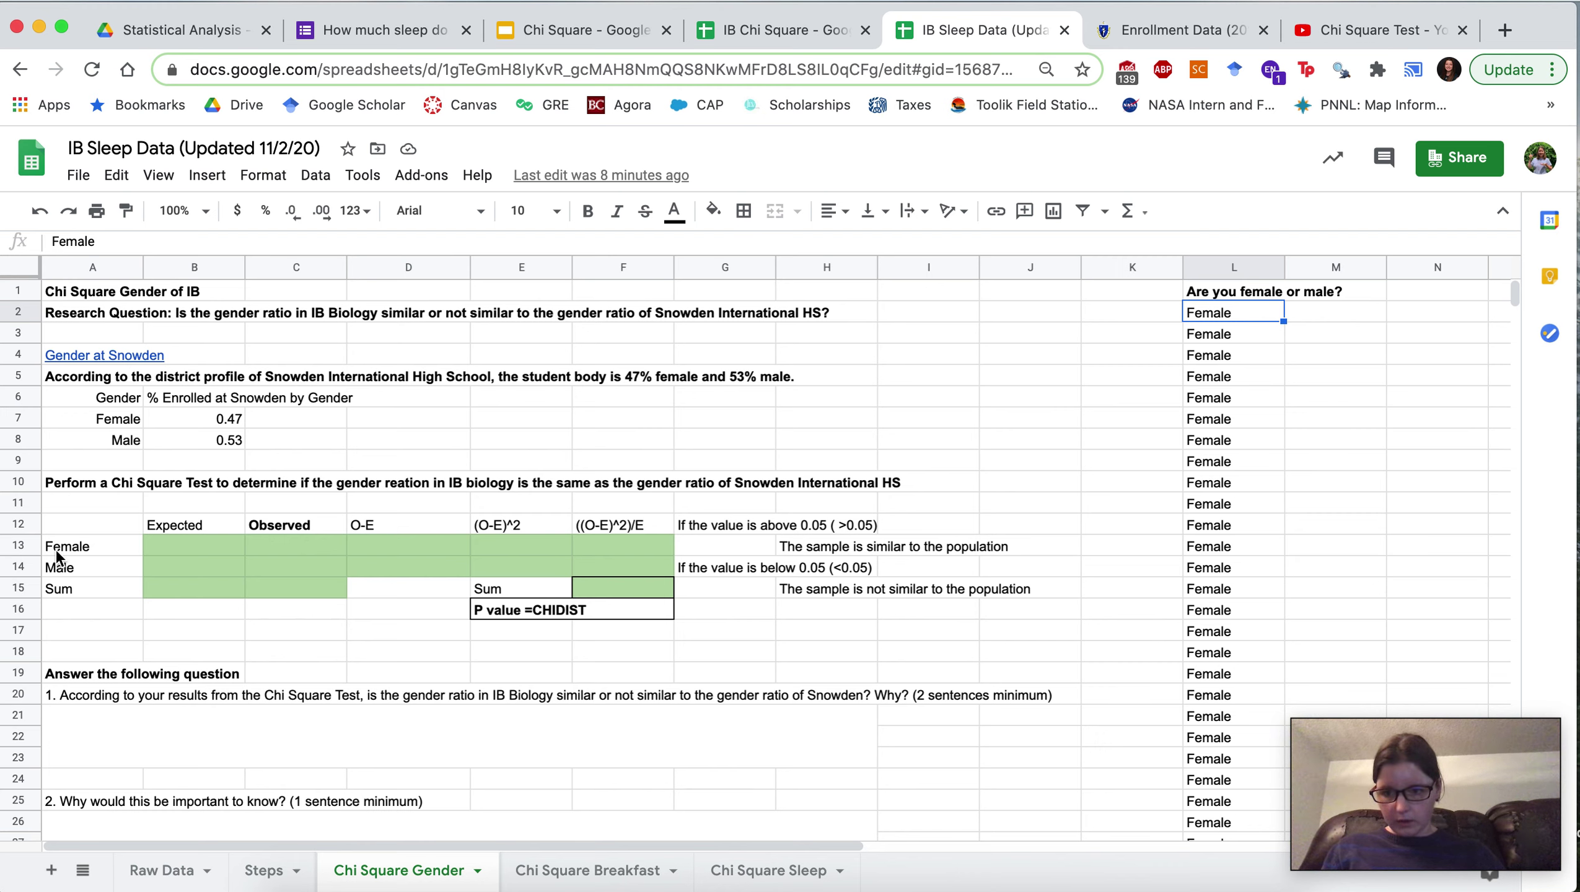
# Step: Enter =COUNTIF(L2:L57,"Female") in C13, giving an observed Female count of 35
pyautogui.click(281, 544)
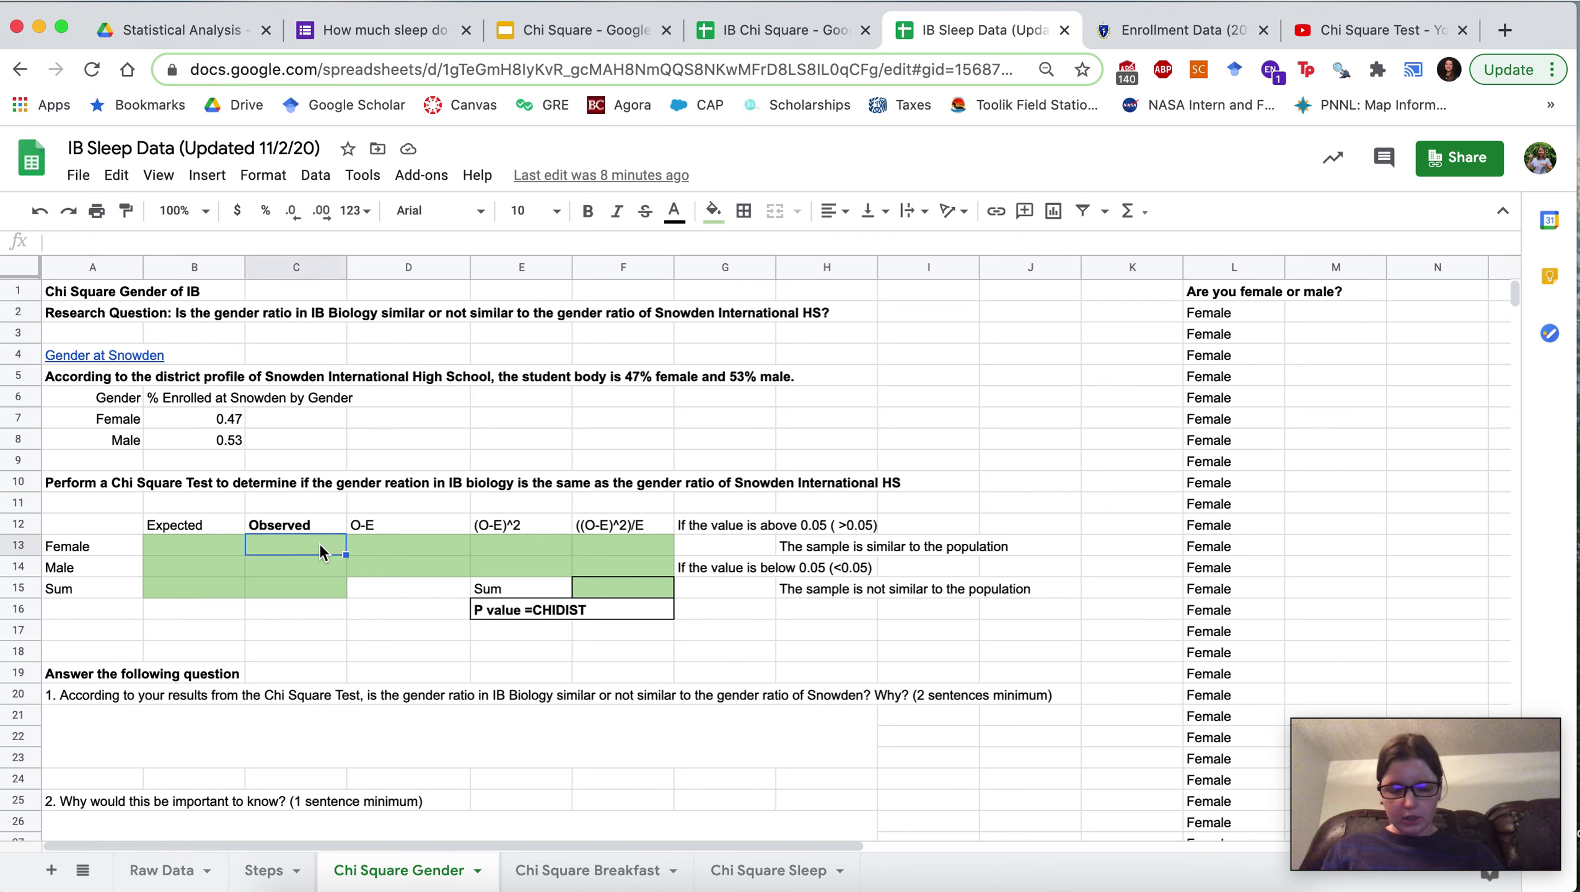
pyautogui.write('=c')
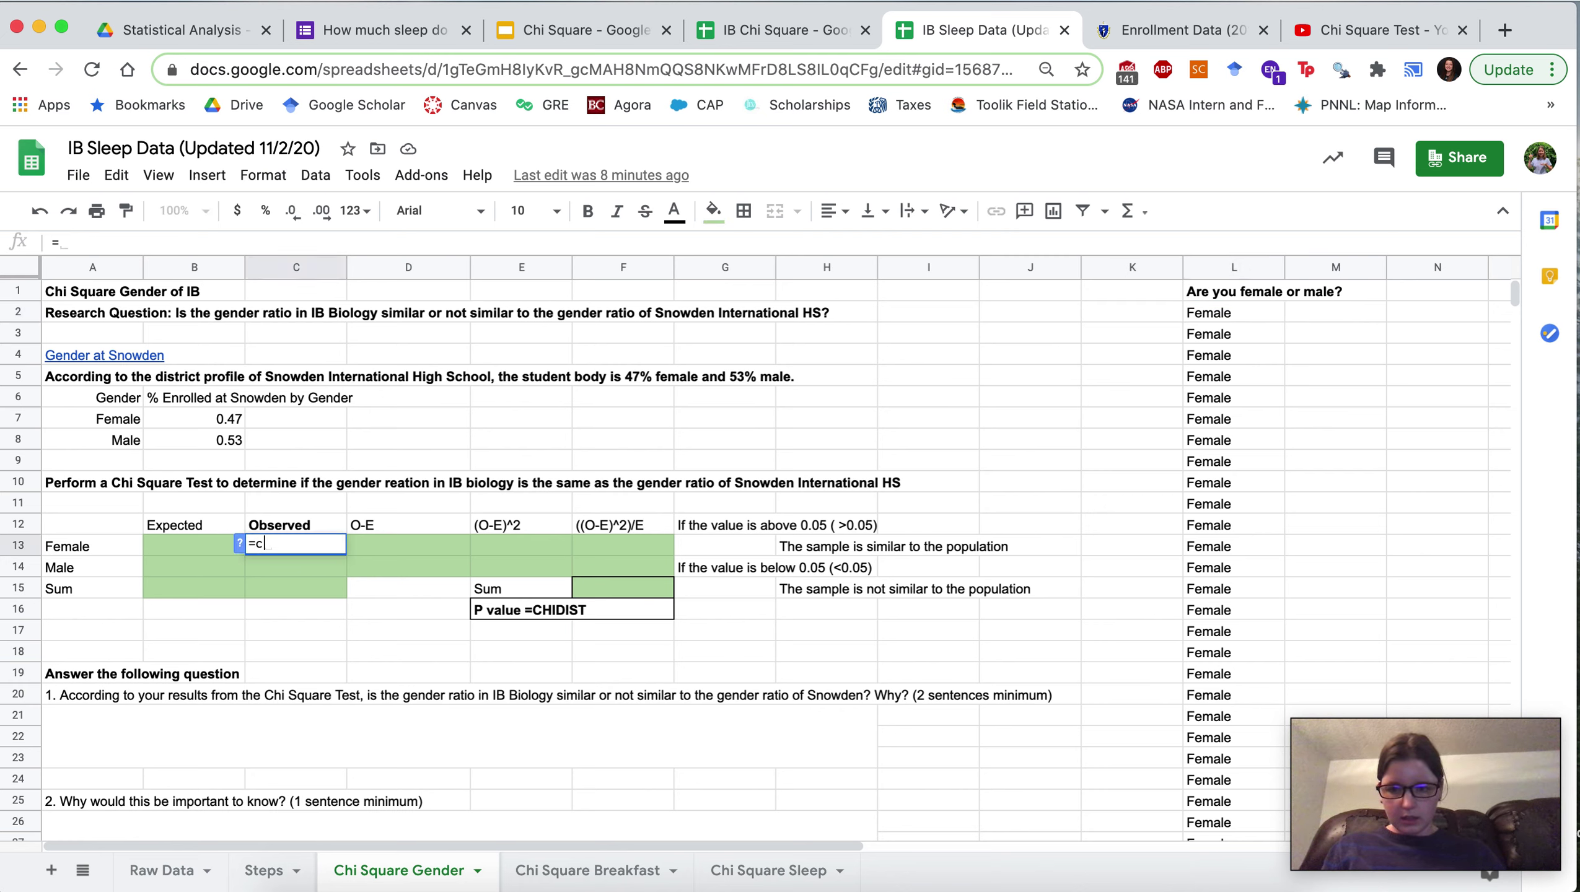
pyautogui.write('ountif')
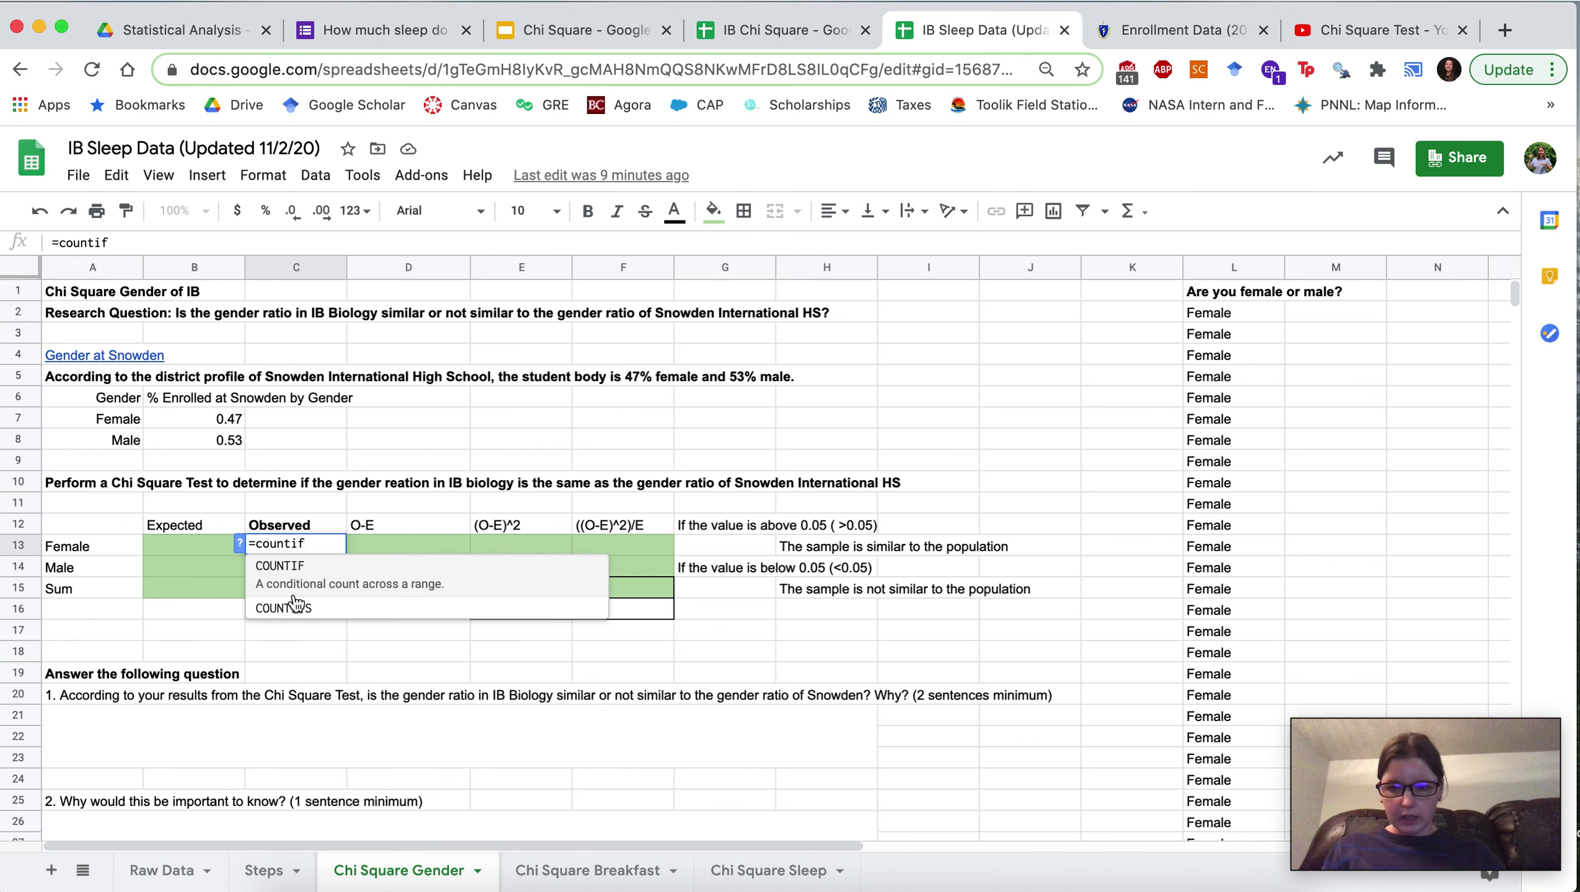
pyautogui.click(444, 588)
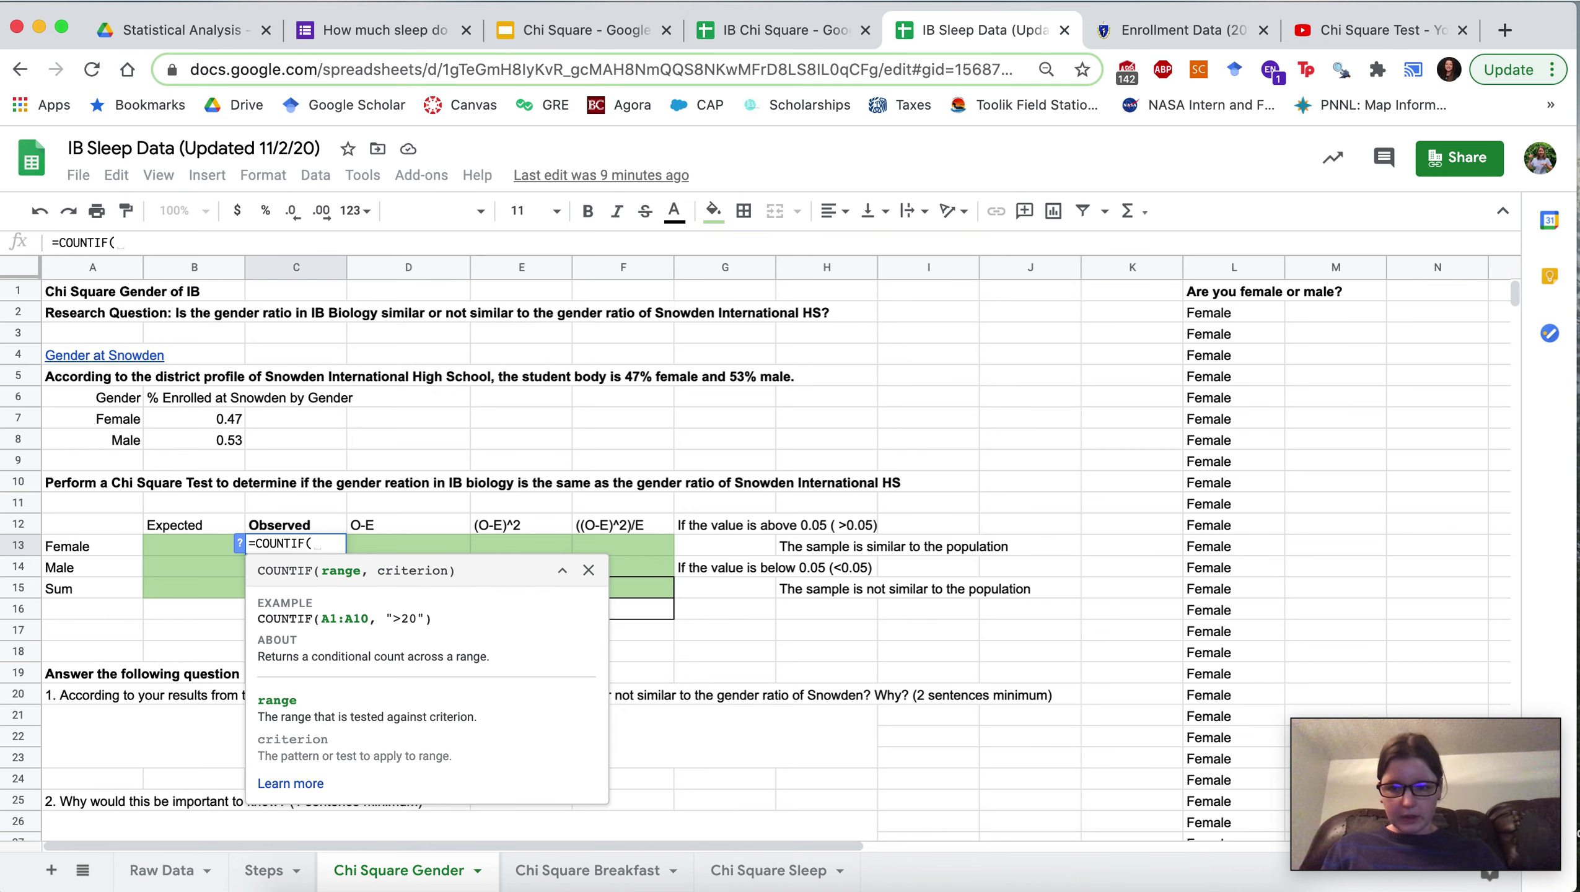
pyautogui.moveTo(1234, 313); pyautogui.dragTo(1224, 881)
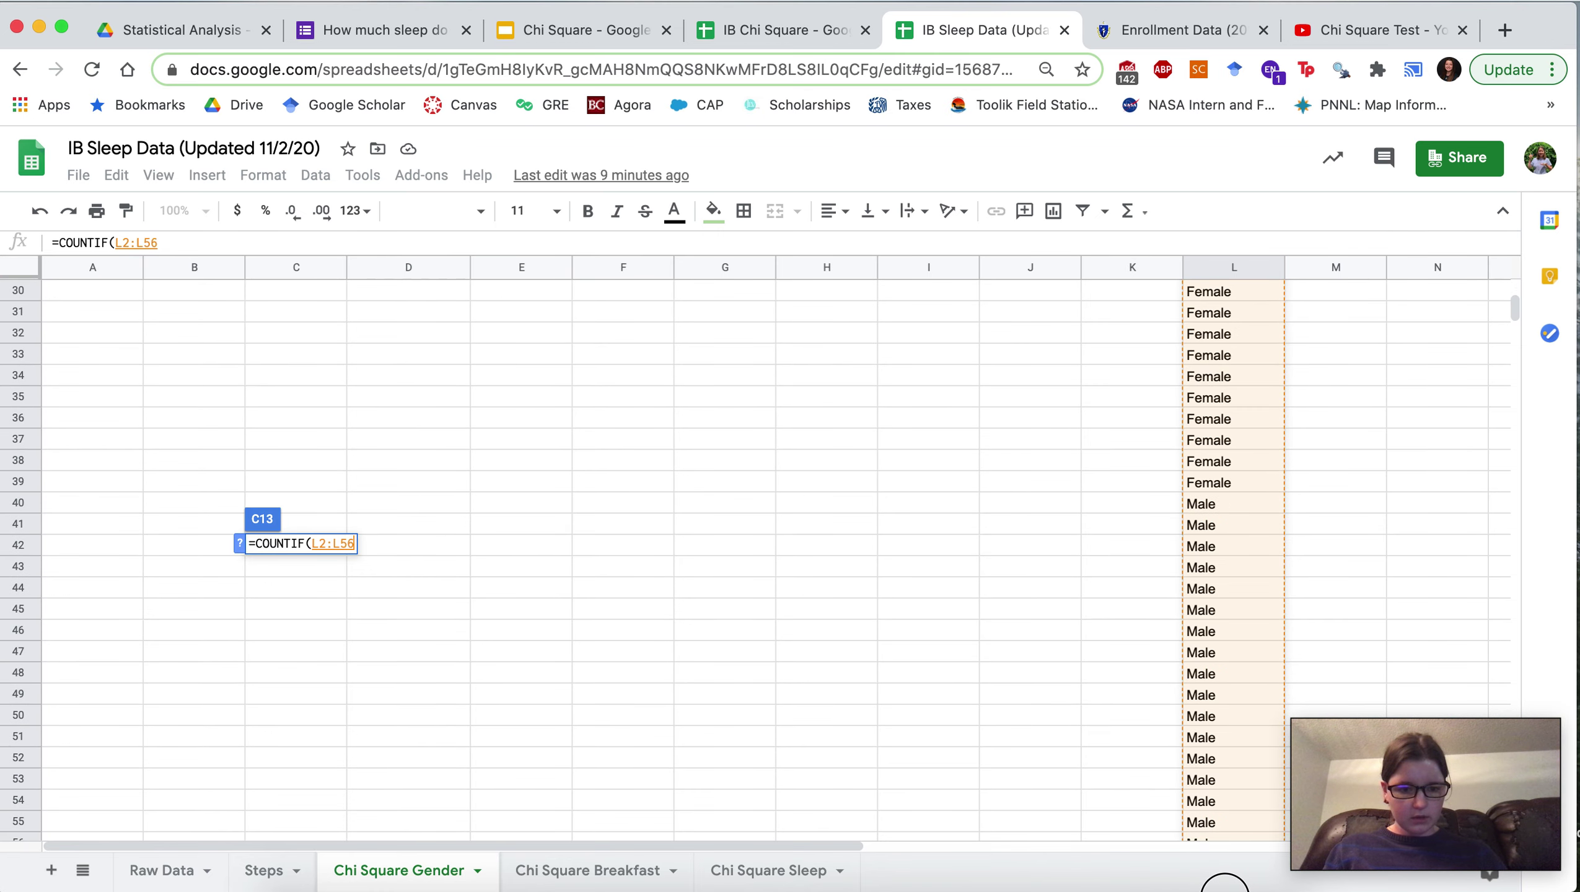
pyautogui.moveTo(1186, 713); pyautogui.dragTo(1208, 737)
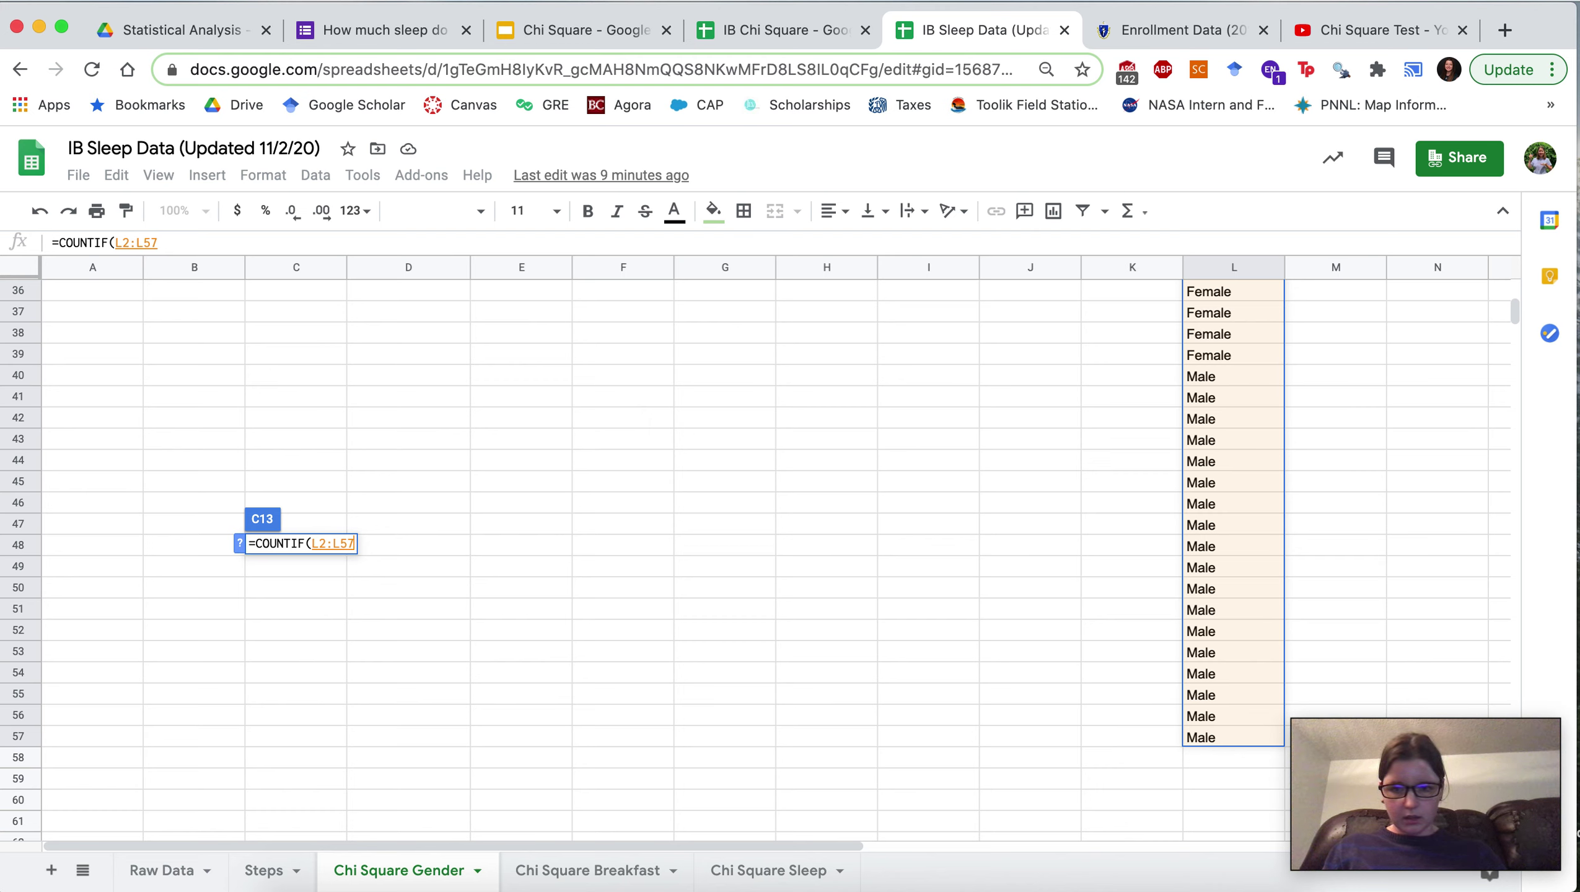
pyautogui.write(',')
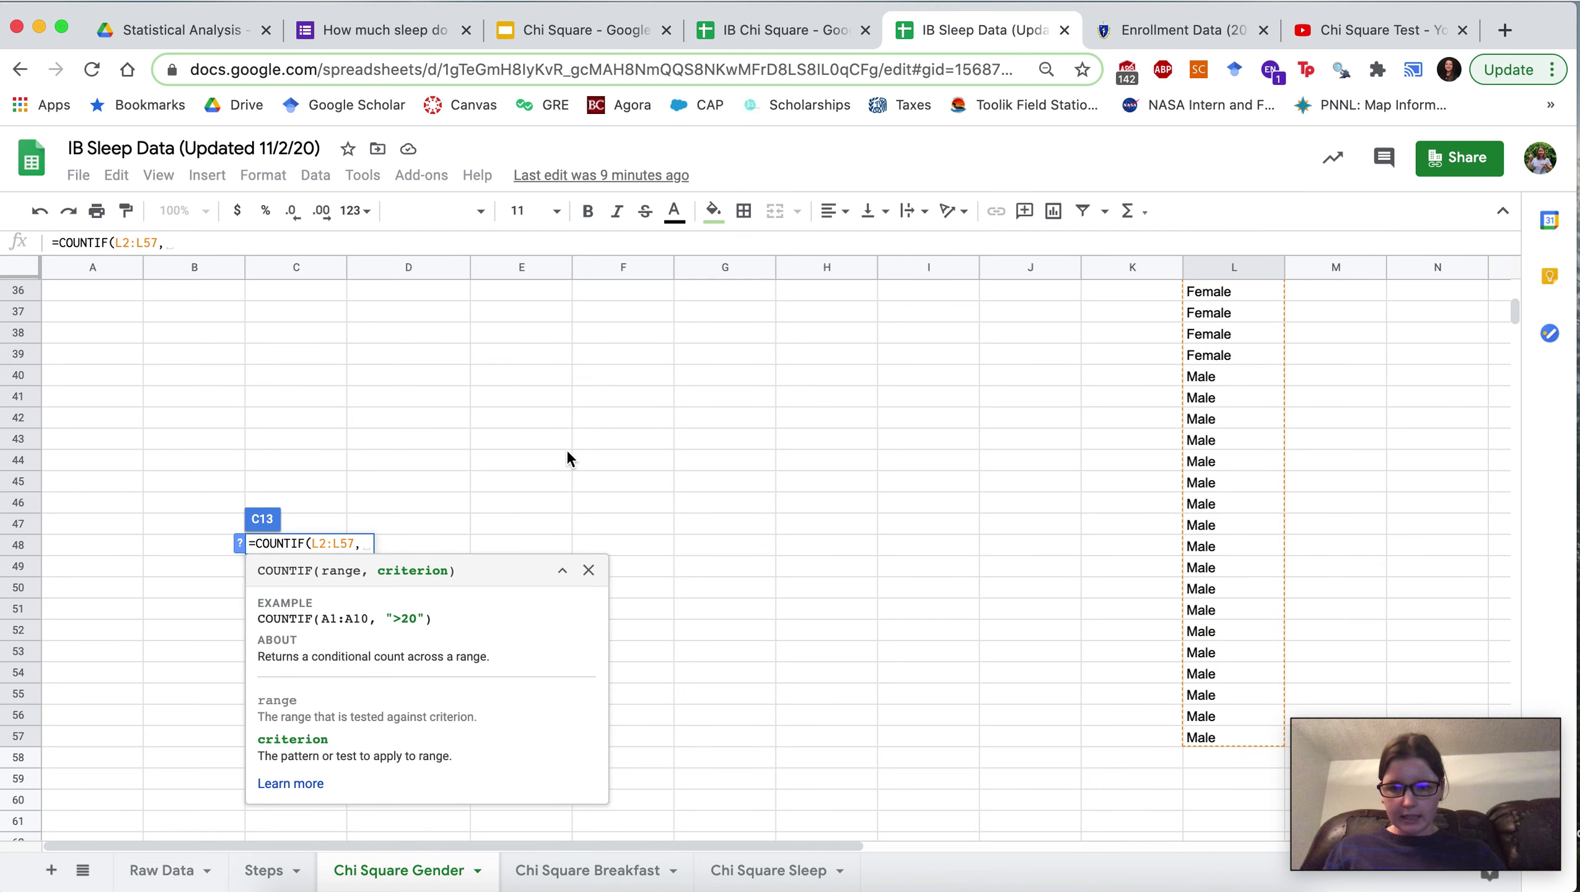
pyautogui.scroll(3, 788, 446)
pyautogui.scroll(5, 790, 448)
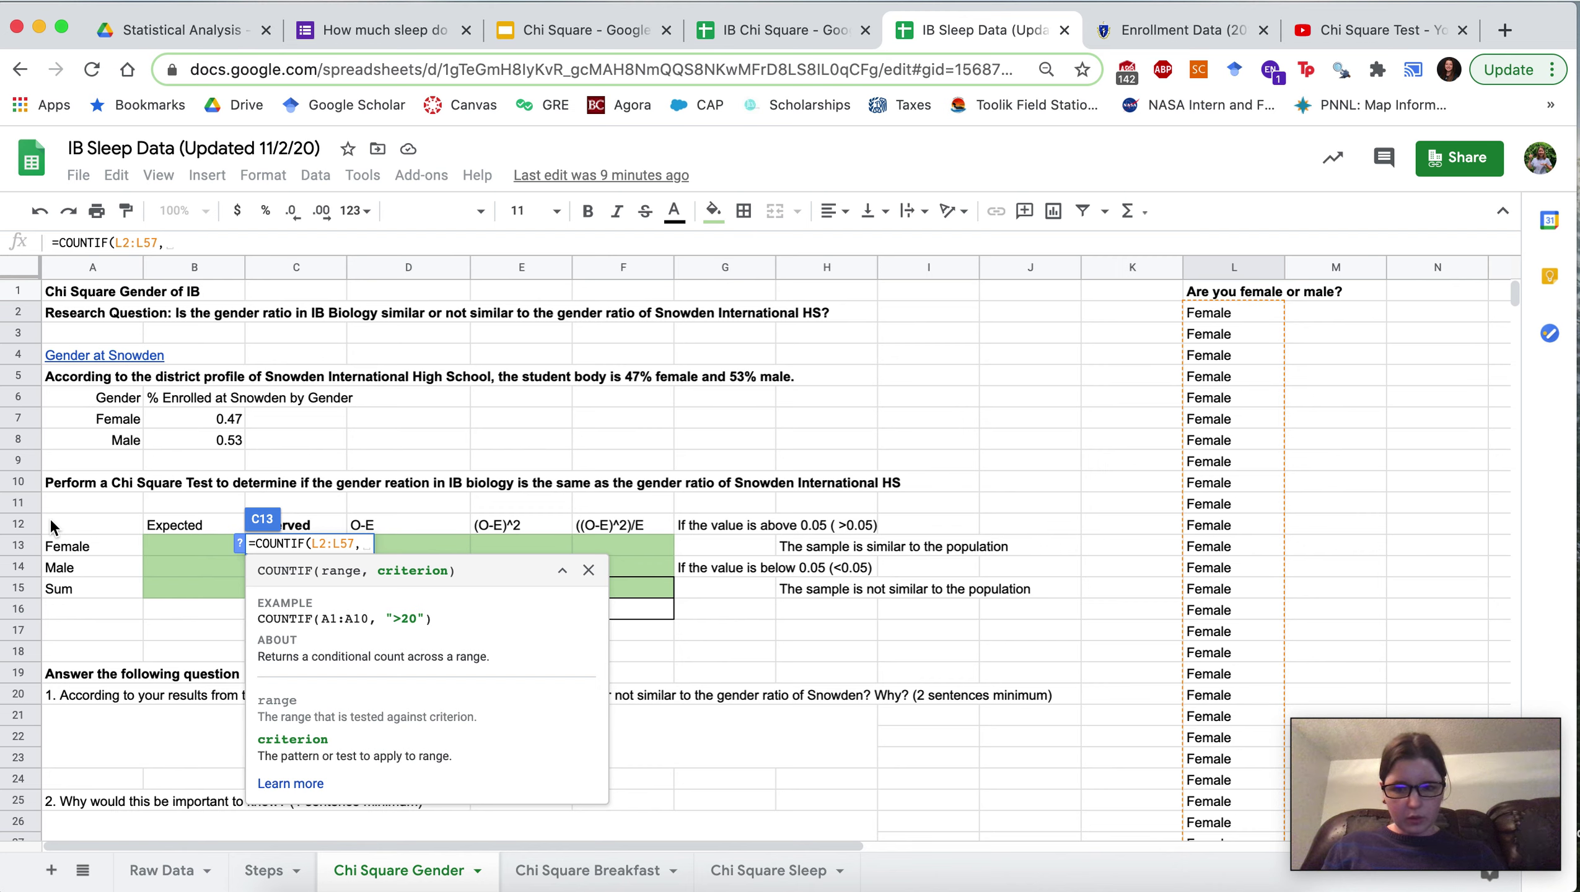
pyautogui.write('"')
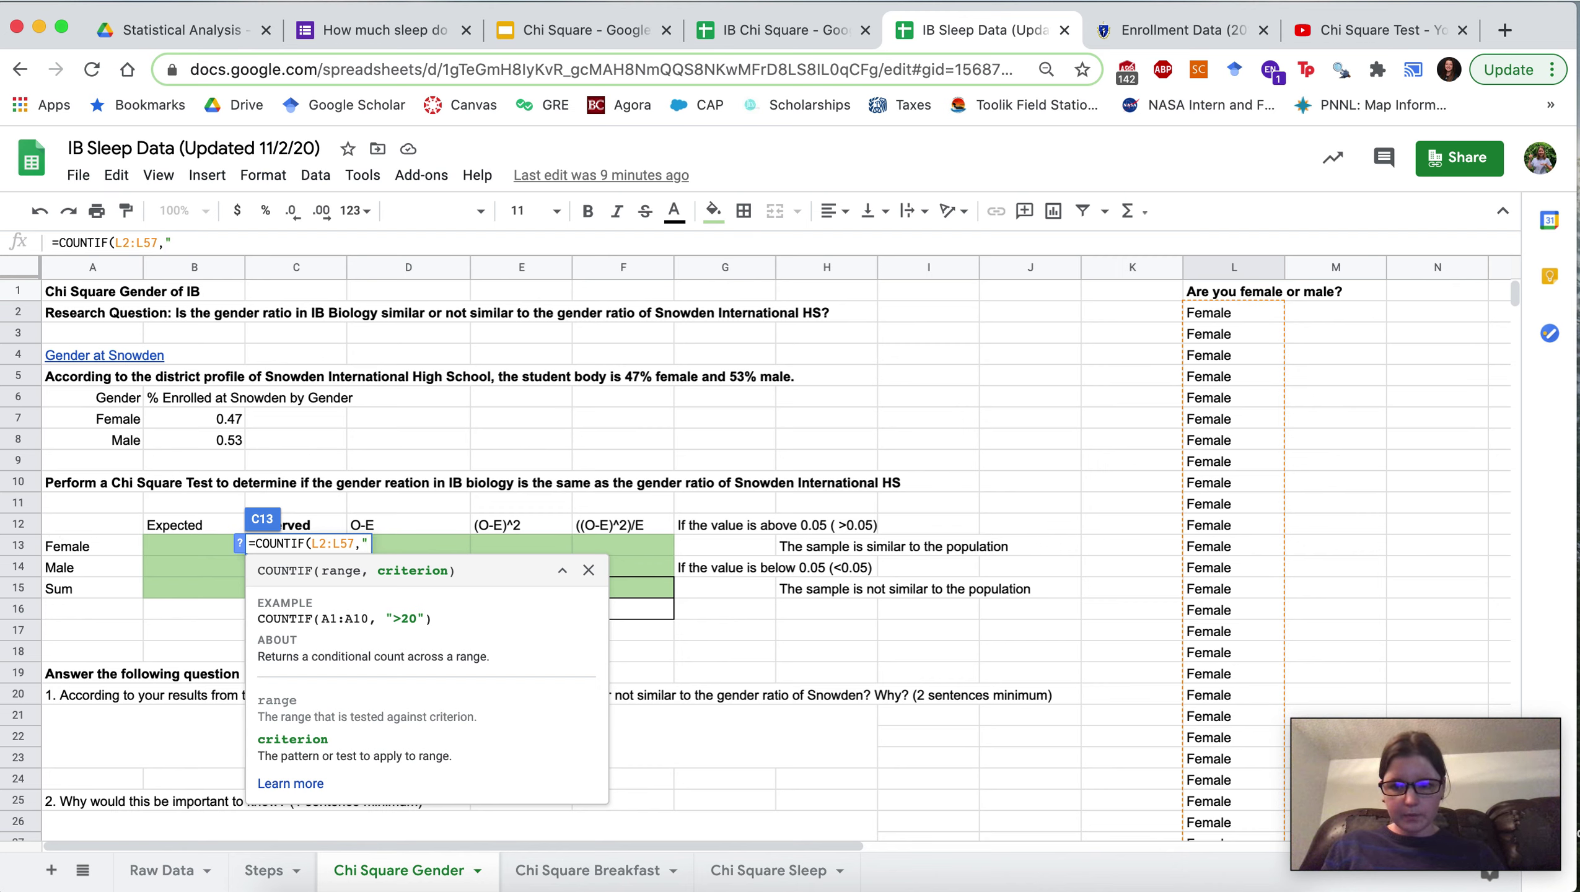
pyautogui.write('Female')
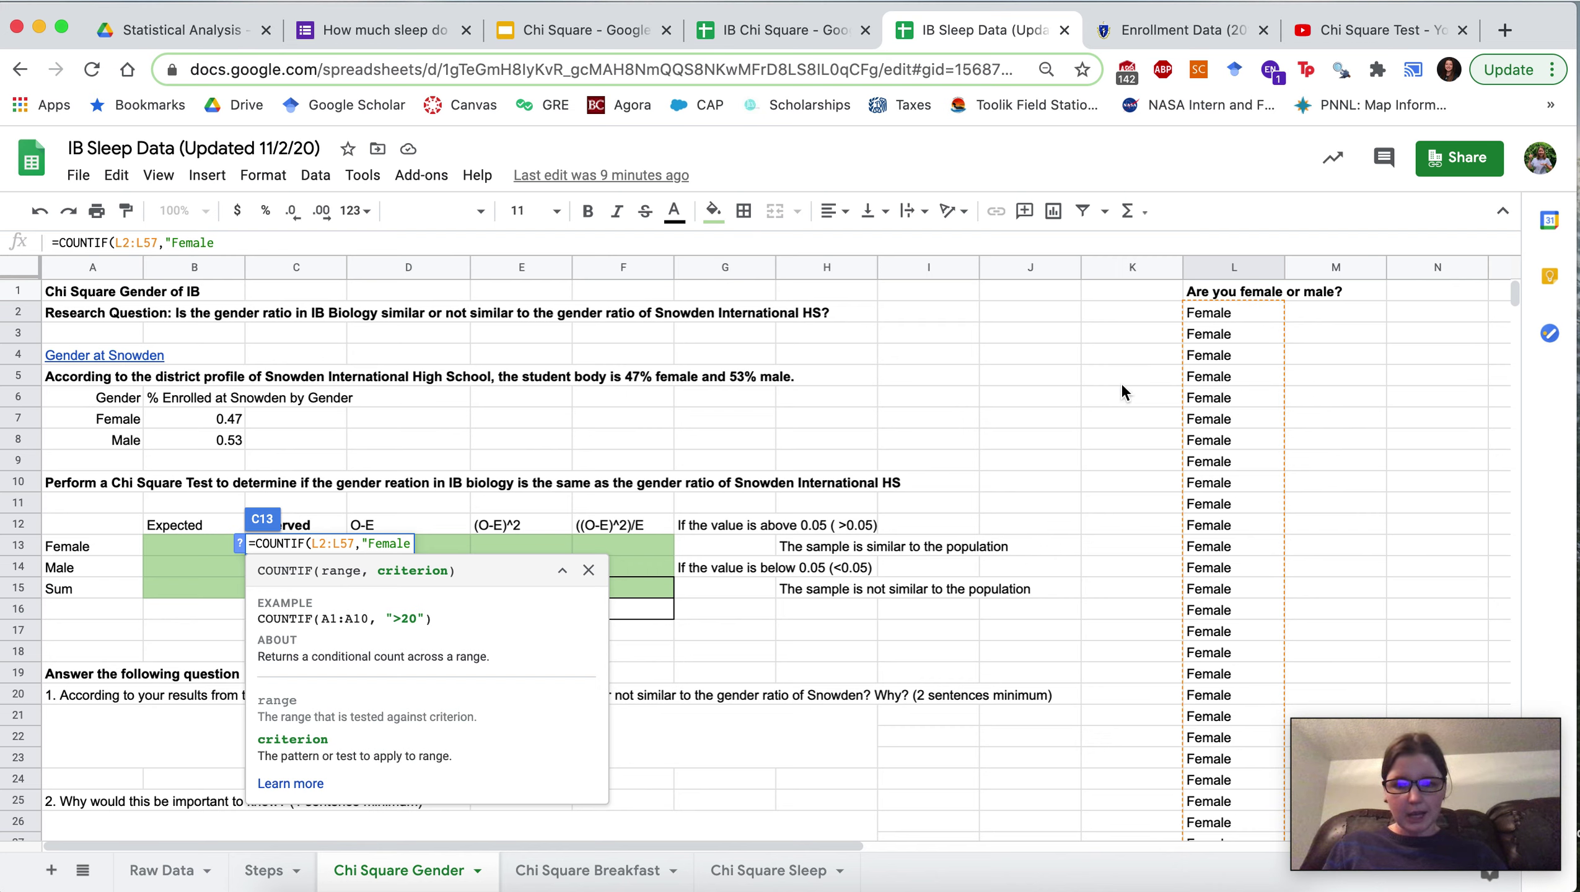
pyautogui.write('"')
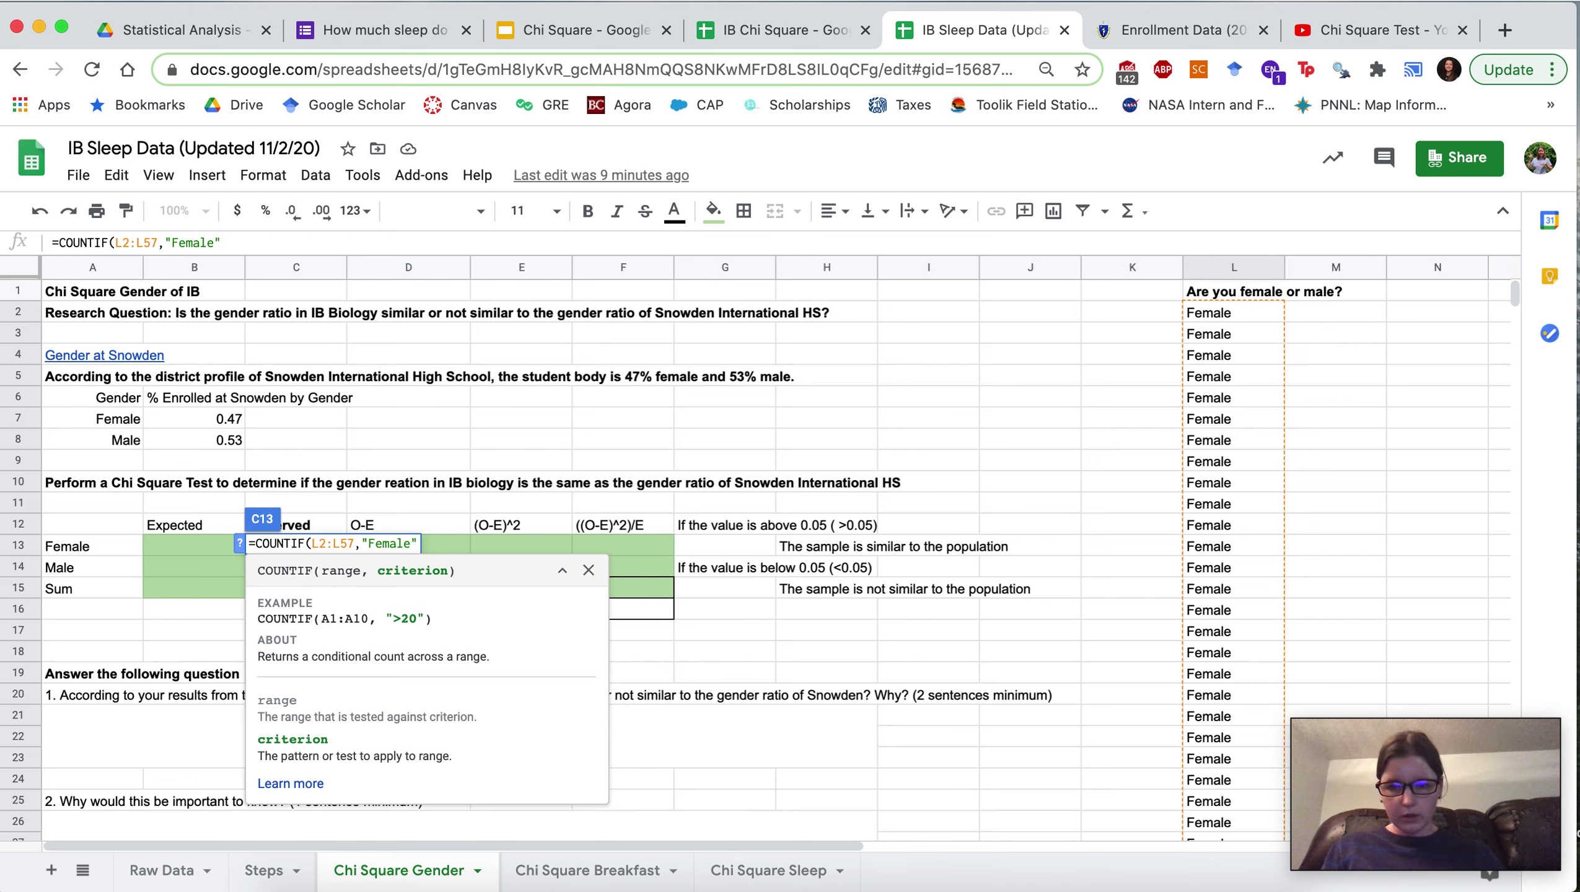
pyautogui.write(')')
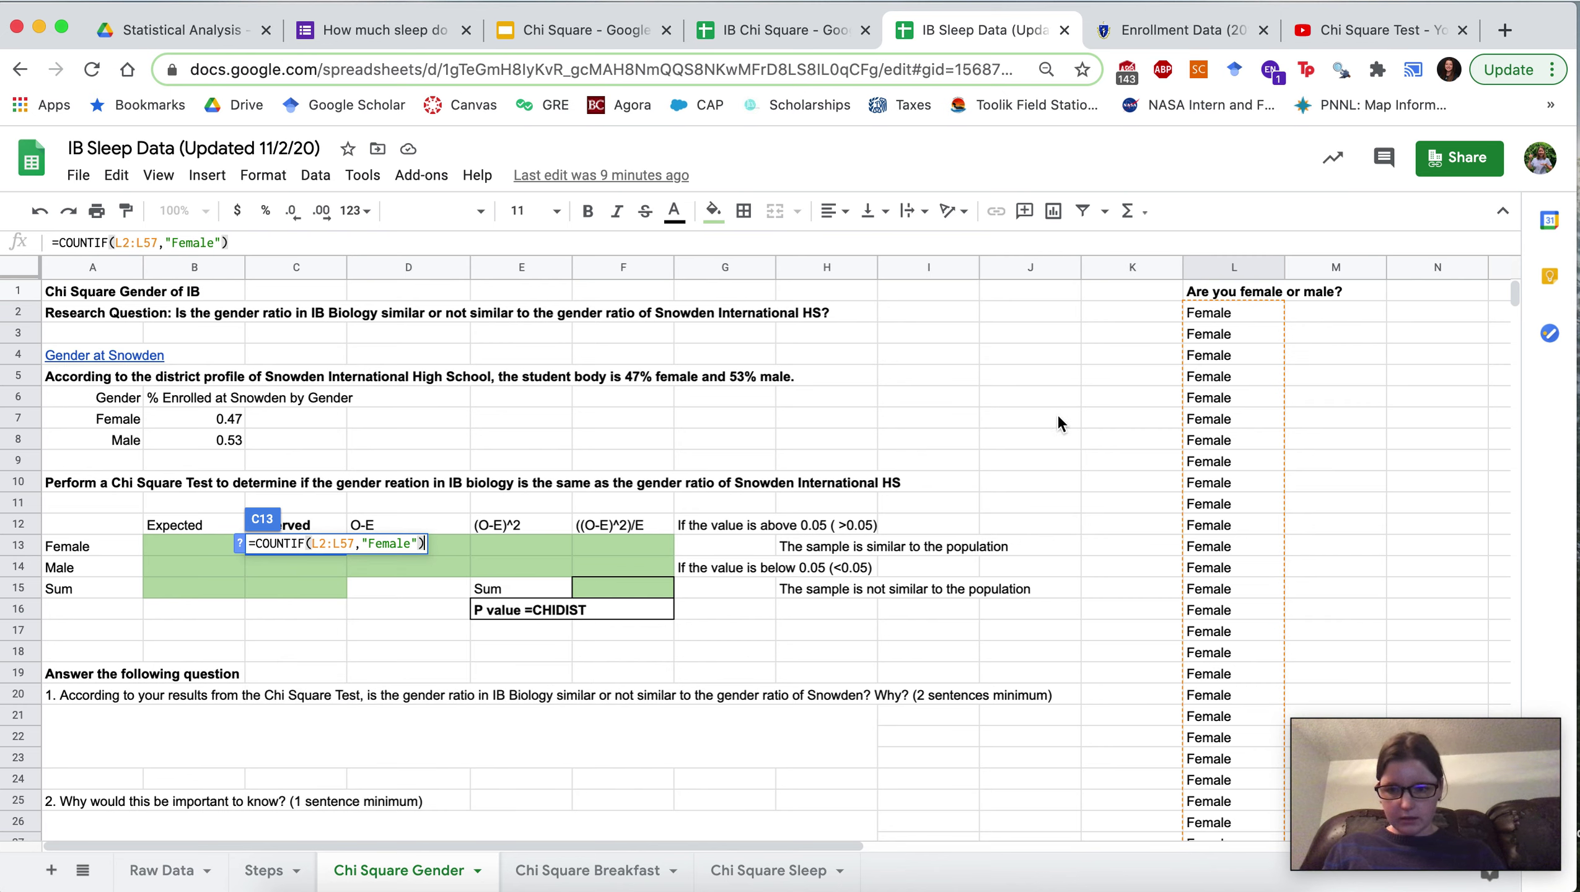
pyautogui.press('Return')
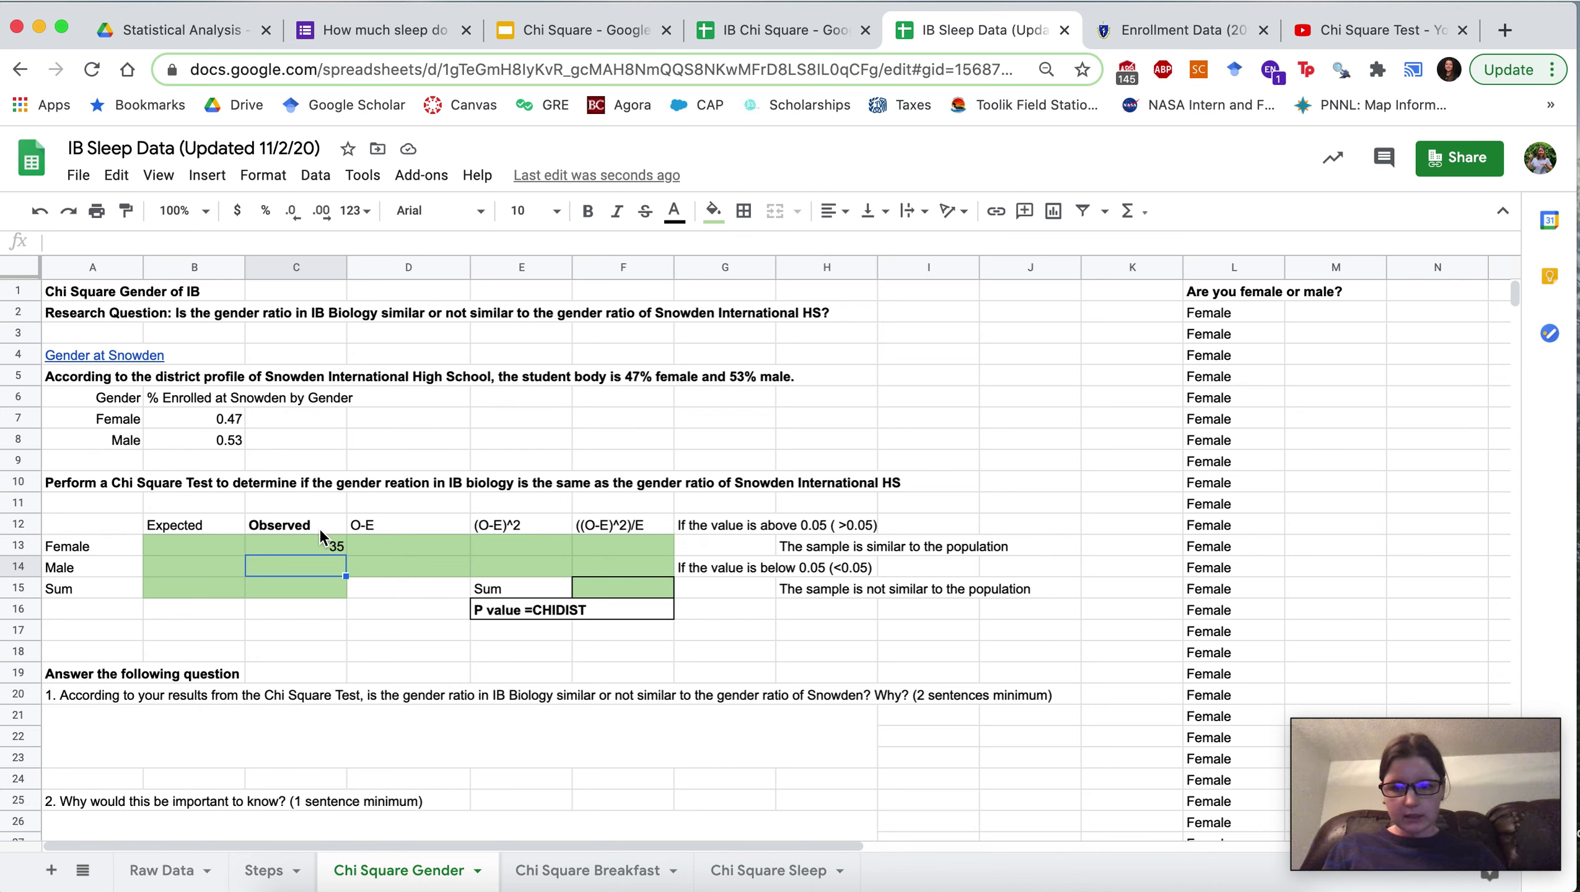
# Step: Check the Female formula and begin a COUNTIF formula in C14
pyautogui.click(303, 544)
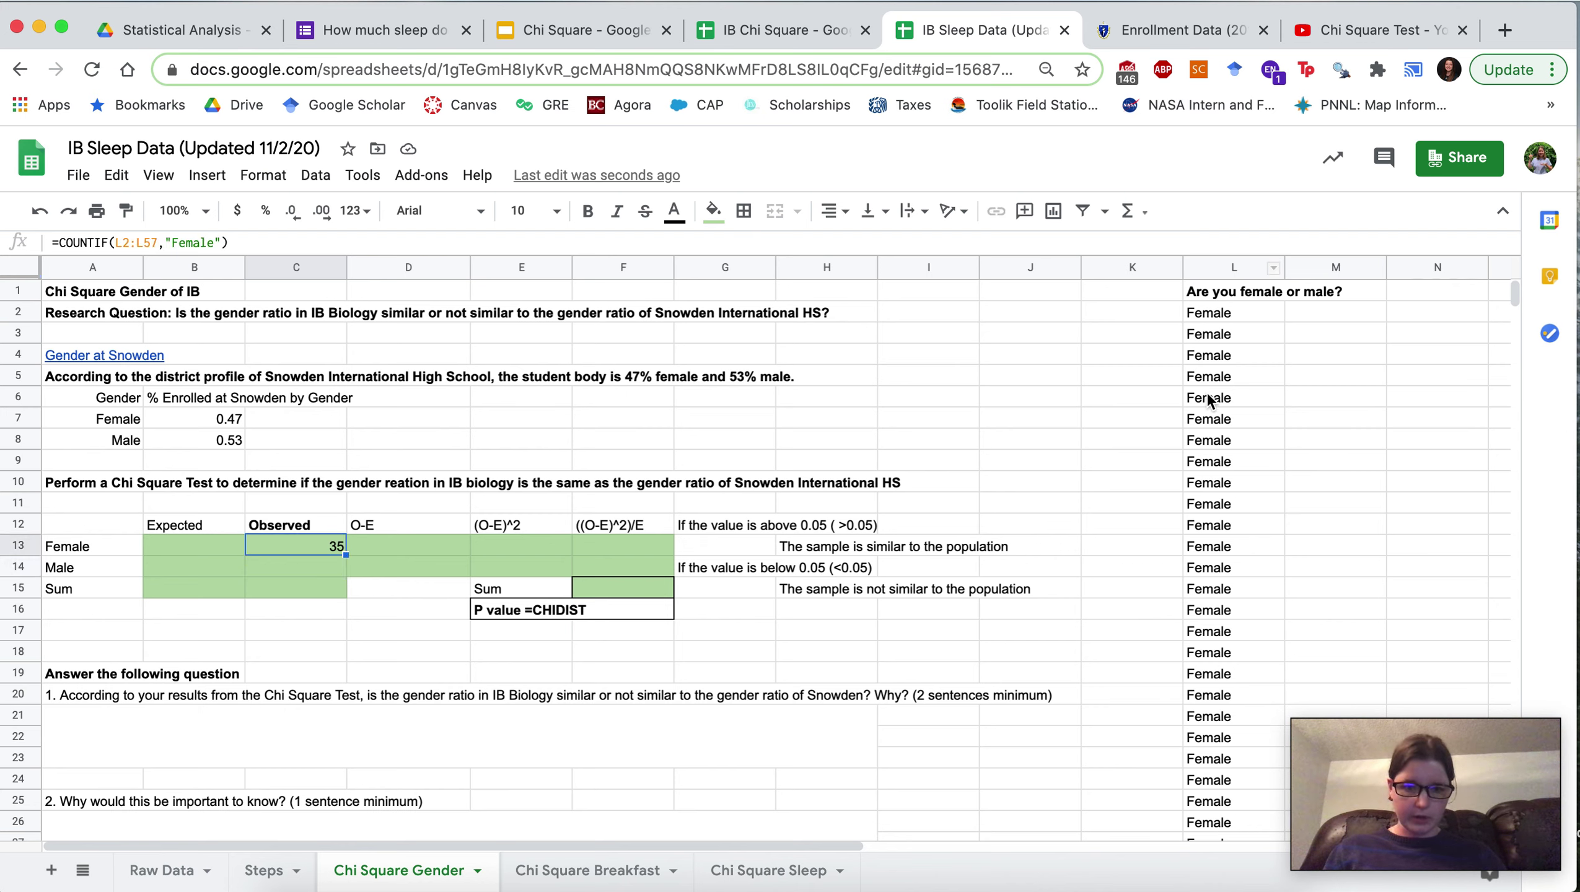
pyautogui.click(306, 569)
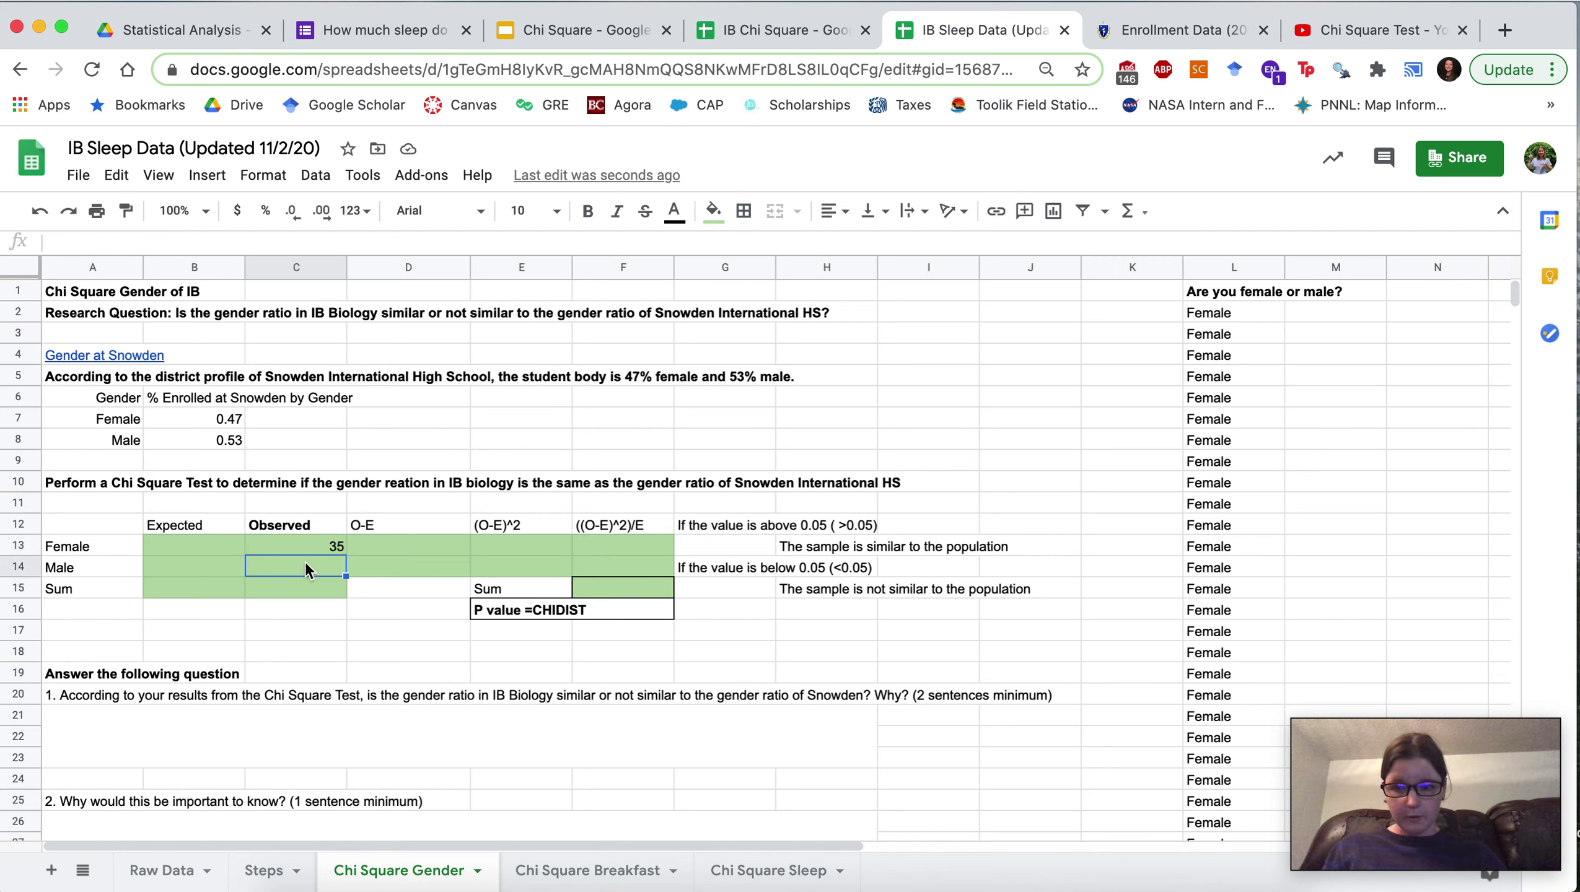
pyautogui.write('=mal')
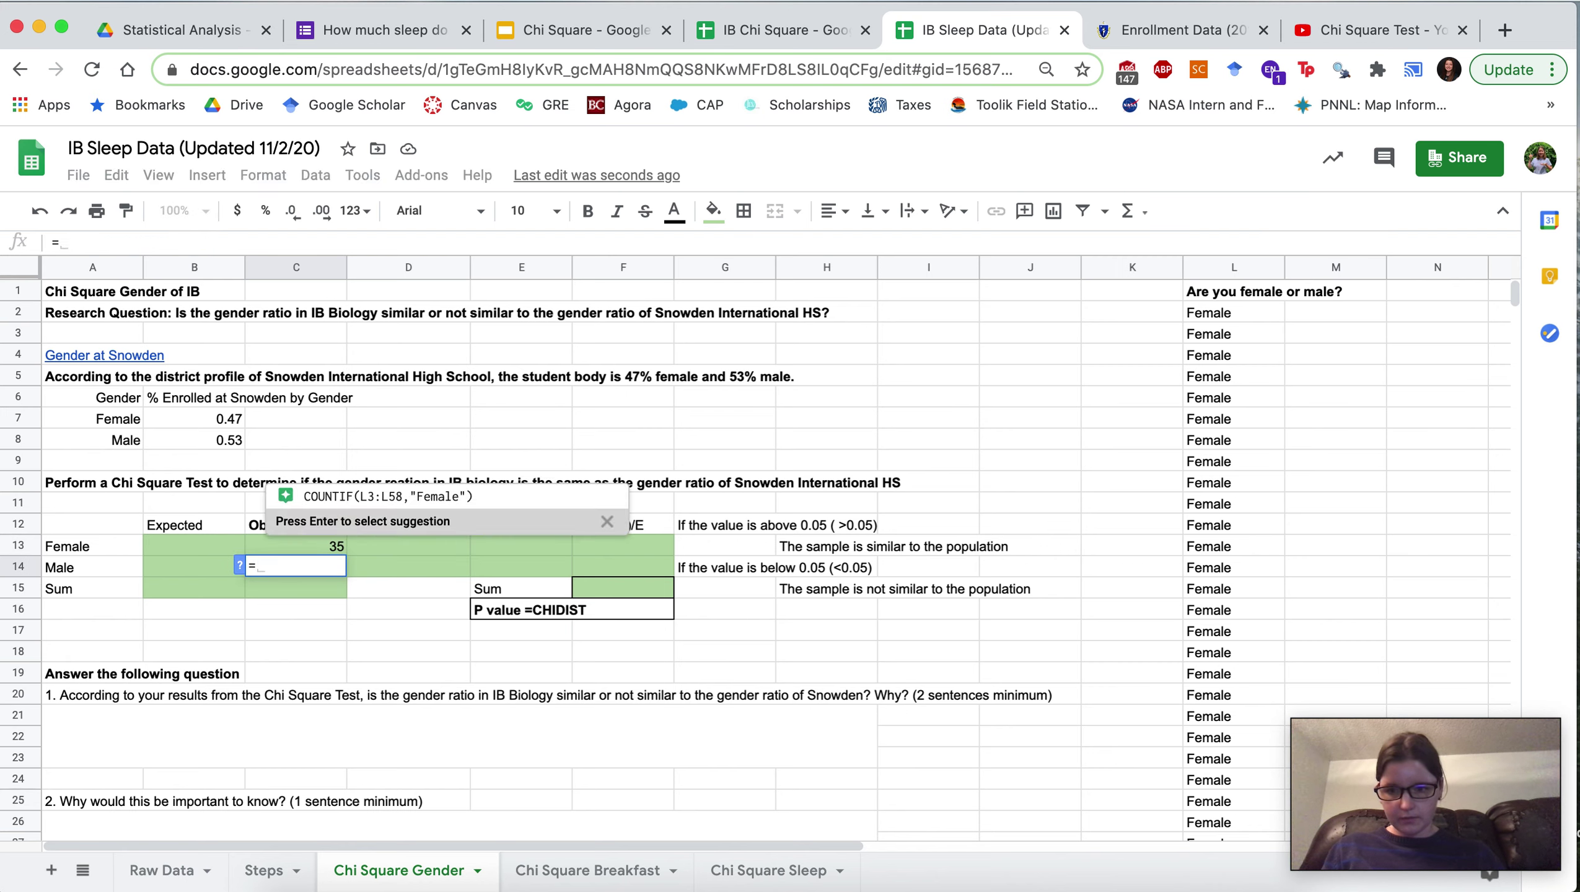
pyautogui.press('BackSpace')
pyautogui.press('BackSpace')
pyautogui.press('BackSpace')
pyautogui.write('countif')
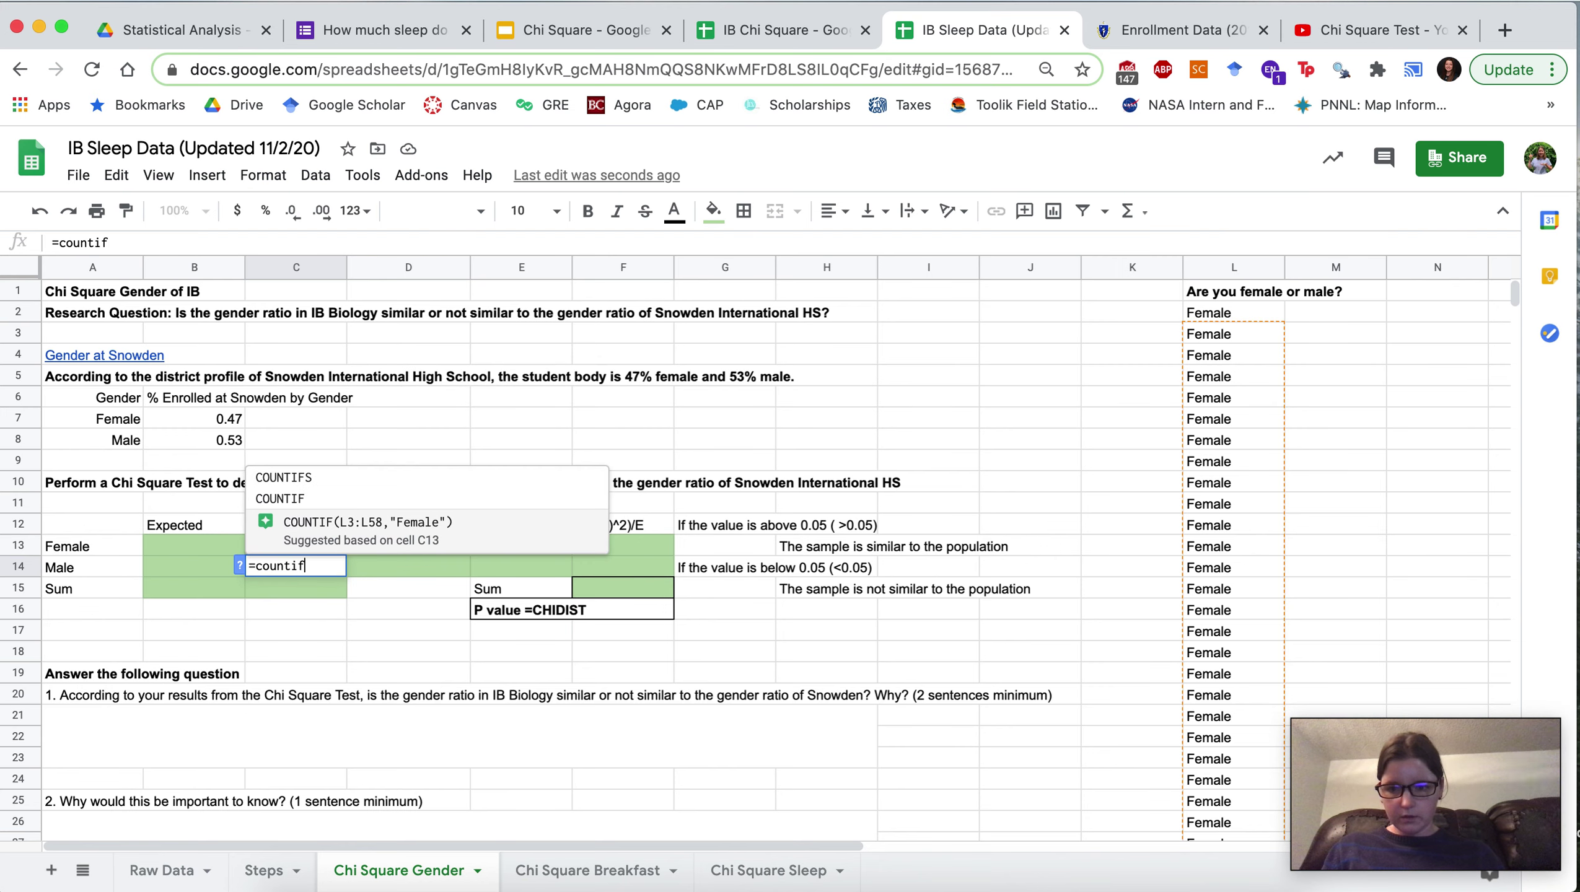
pyautogui.press('Tab')
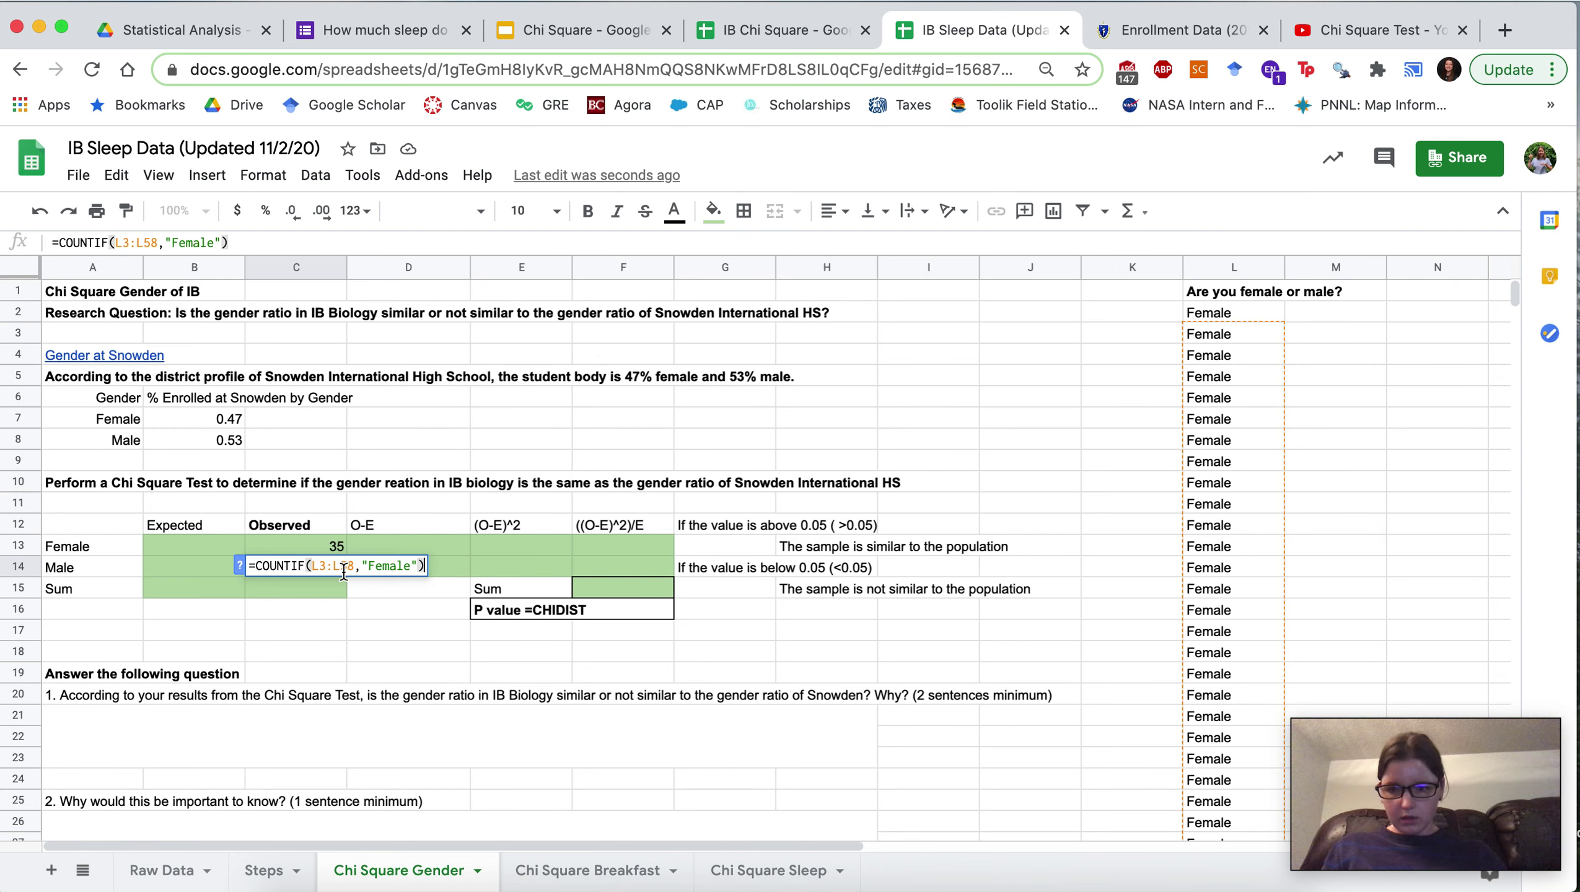
# Step: Complete =COUNTIF(L2:L57,"Male") in C14 for an observed Male count of 18
pyautogui.press('BackSpace')
pyautogui.press('BackSpace')
pyautogui.press('BackSpace')
pyautogui.press('BackSpace')
pyautogui.press('BackSpace')
pyautogui.press('BackSpace')
pyautogui.press('BackSpace')
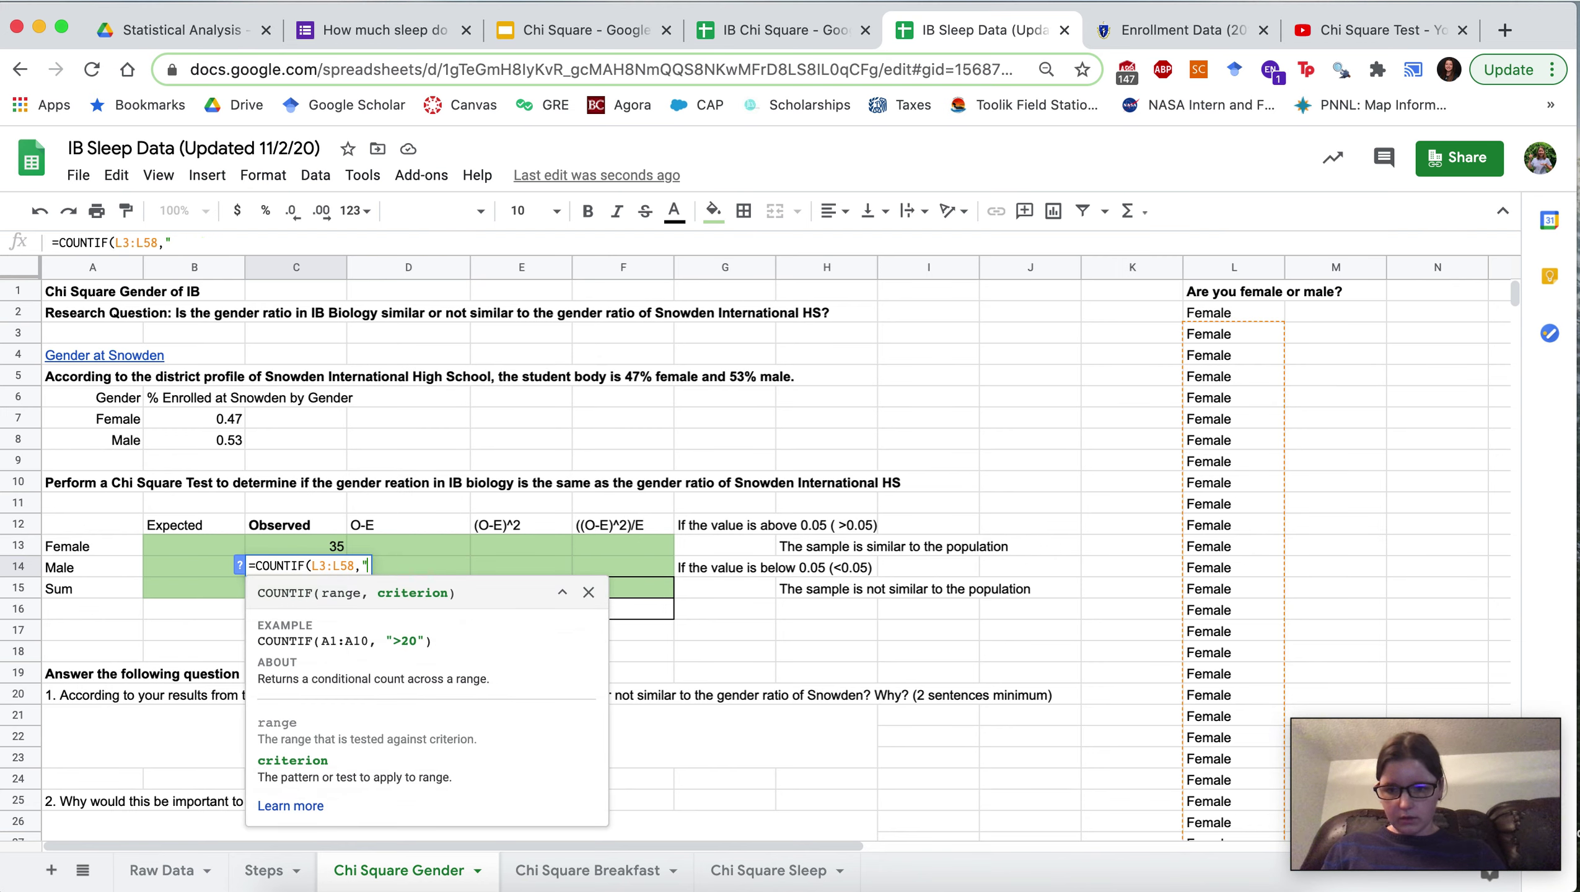
pyautogui.press('BackSpace')
pyautogui.press('BackSpace')
pyautogui.press('BackSpace')
pyautogui.press('BackSpace')
pyautogui.press('BackSpace')
pyautogui.press('BackSpace')
pyautogui.press('BackSpace')
pyautogui.press('BackSpace')
pyautogui.press('BackSpace')
pyautogui.press('BackSpace')
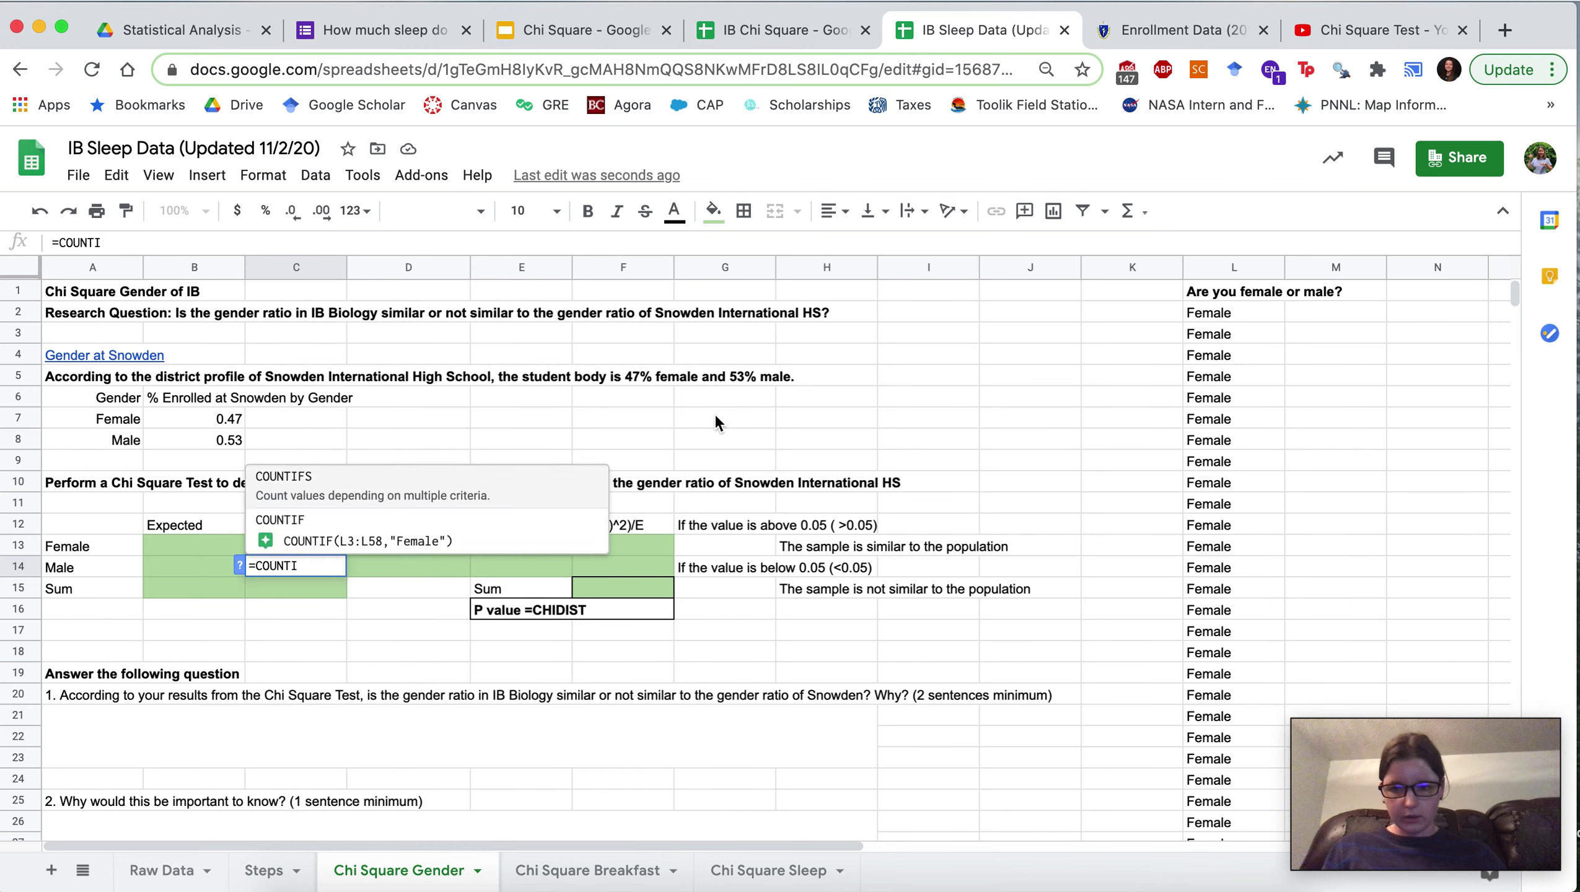
pyautogui.write('F(')
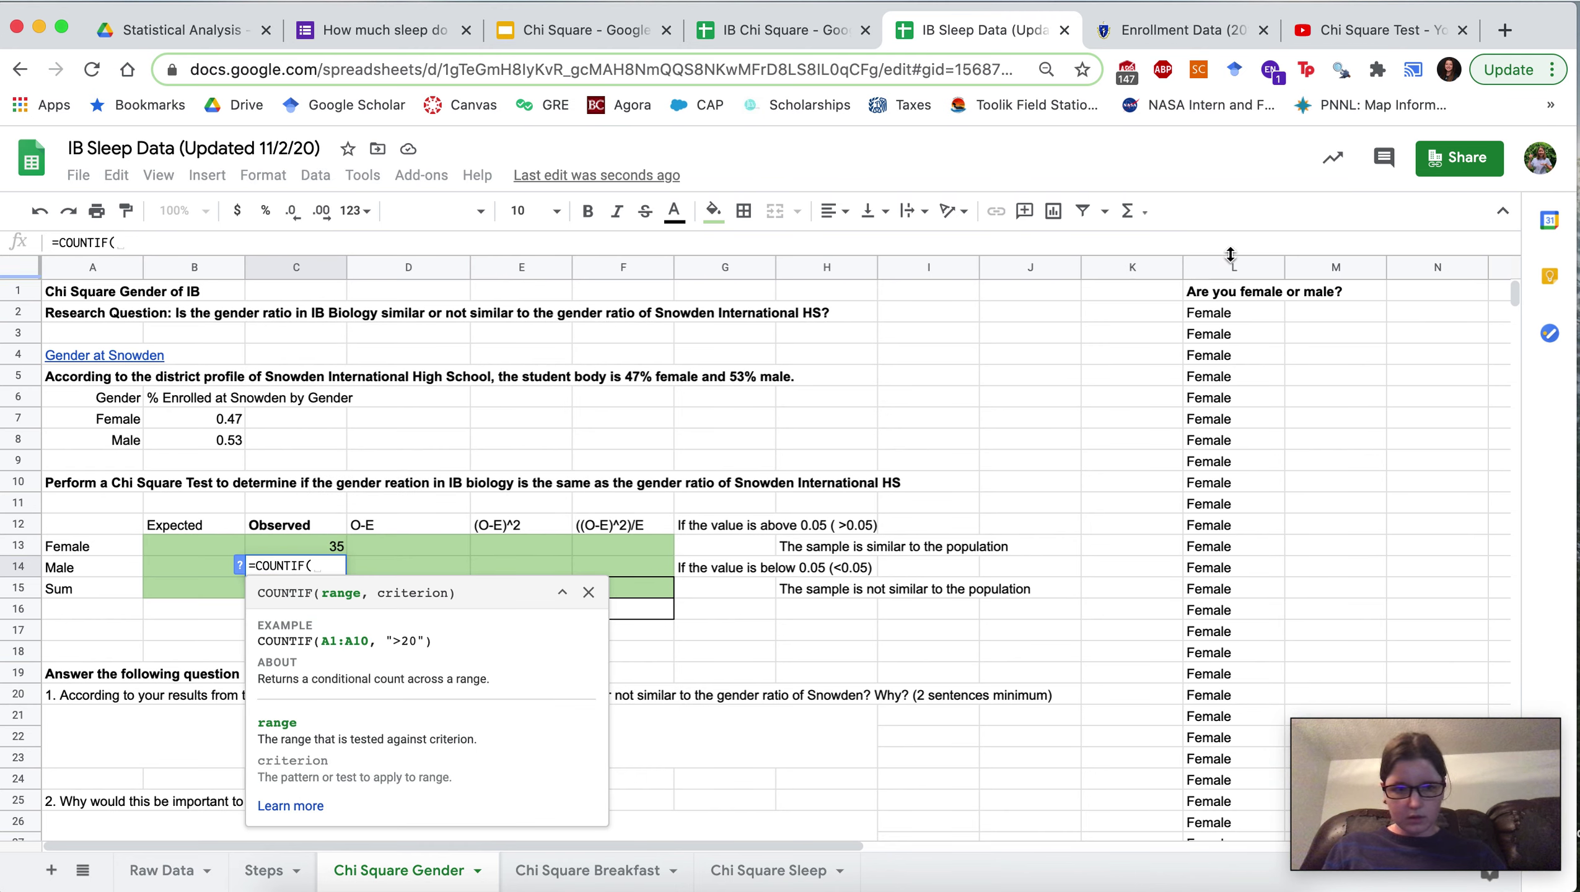
pyautogui.moveTo(1224, 316); pyautogui.dragTo(1245, 568)
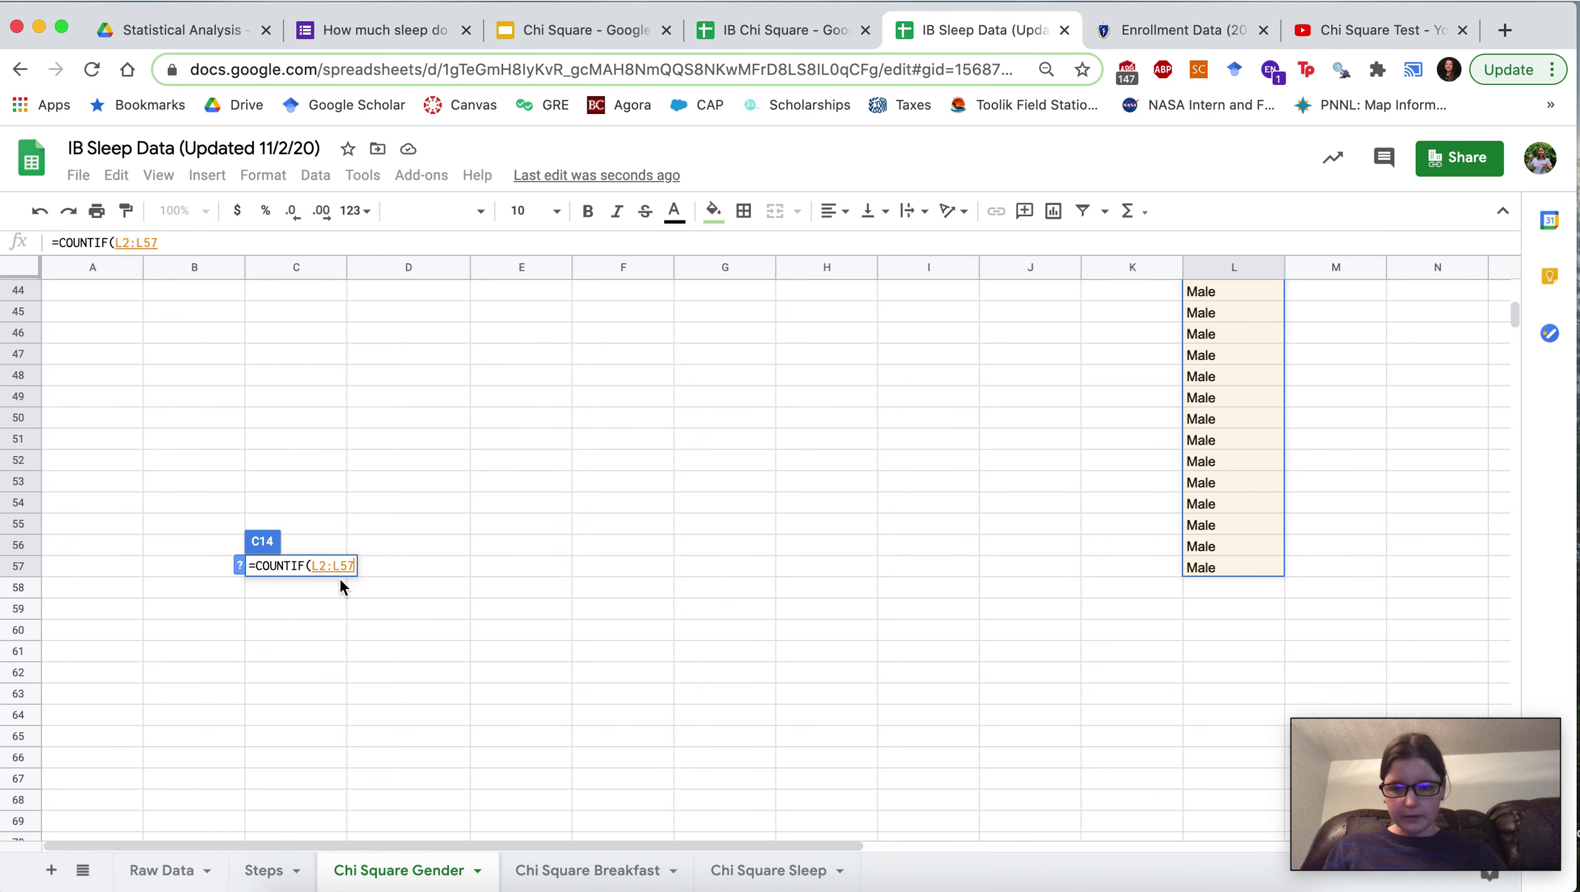
pyautogui.write(',')
pyautogui.scroll(15, 456, 478)
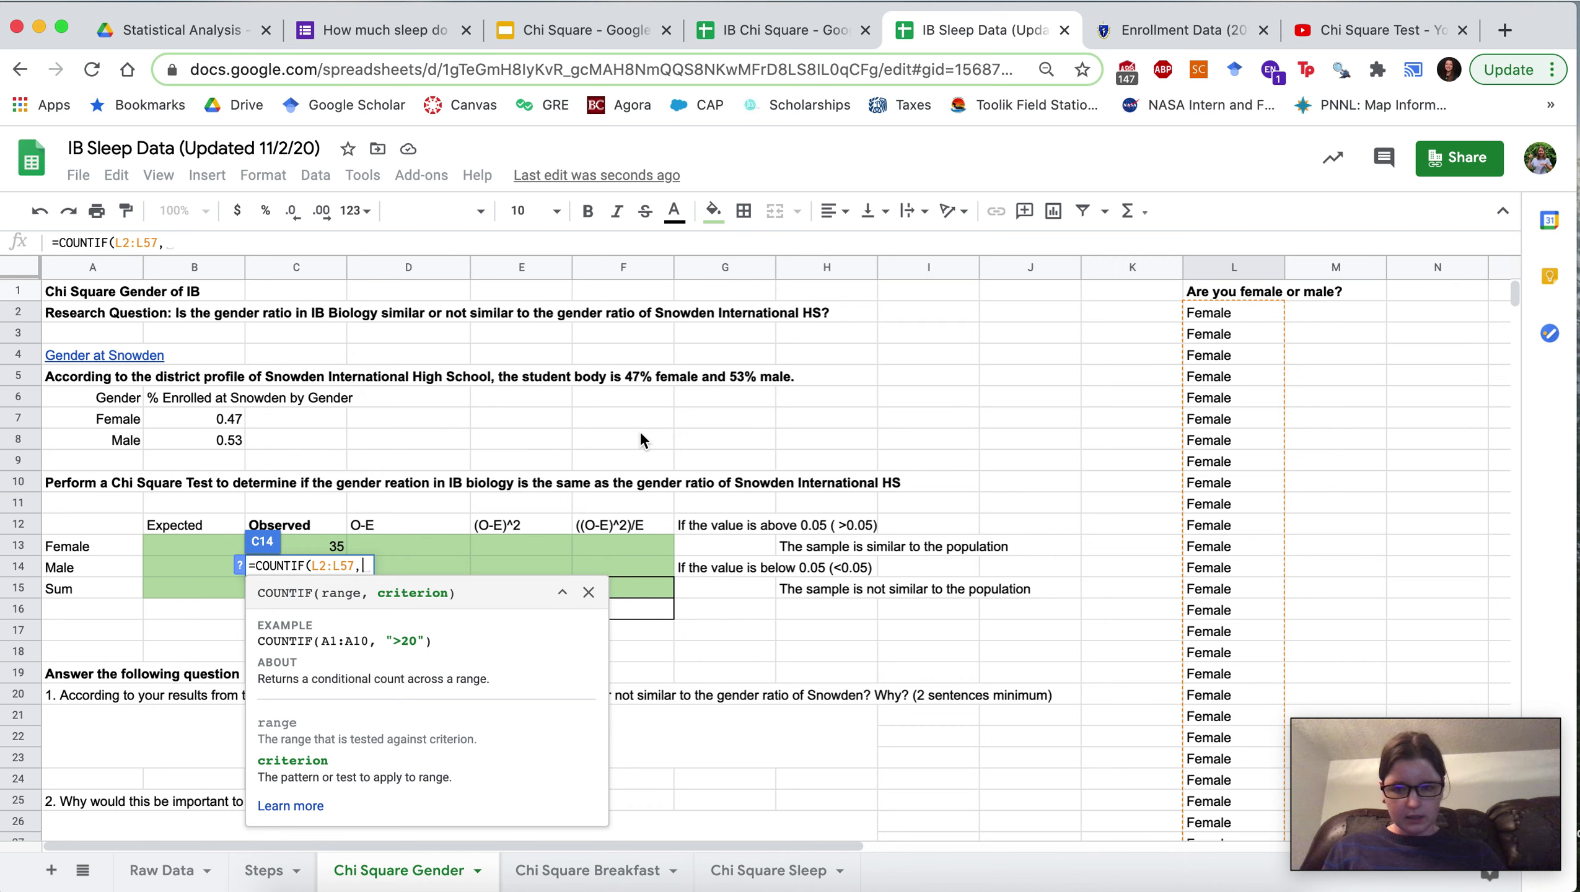
pyautogui.write('"Male')
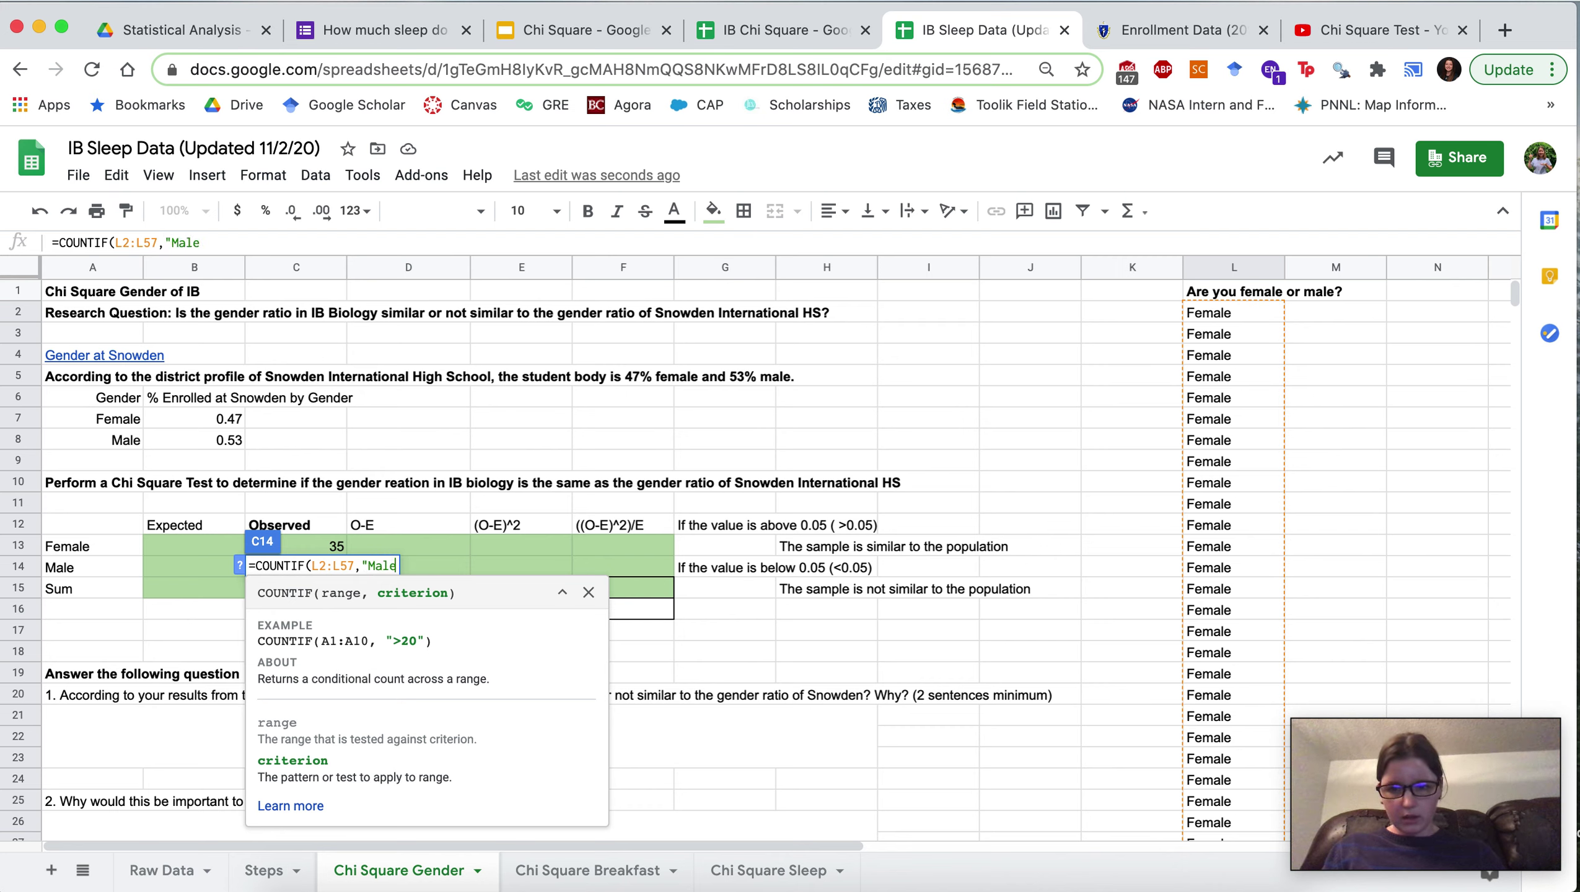
pyautogui.write('")')
pyautogui.press('Return')
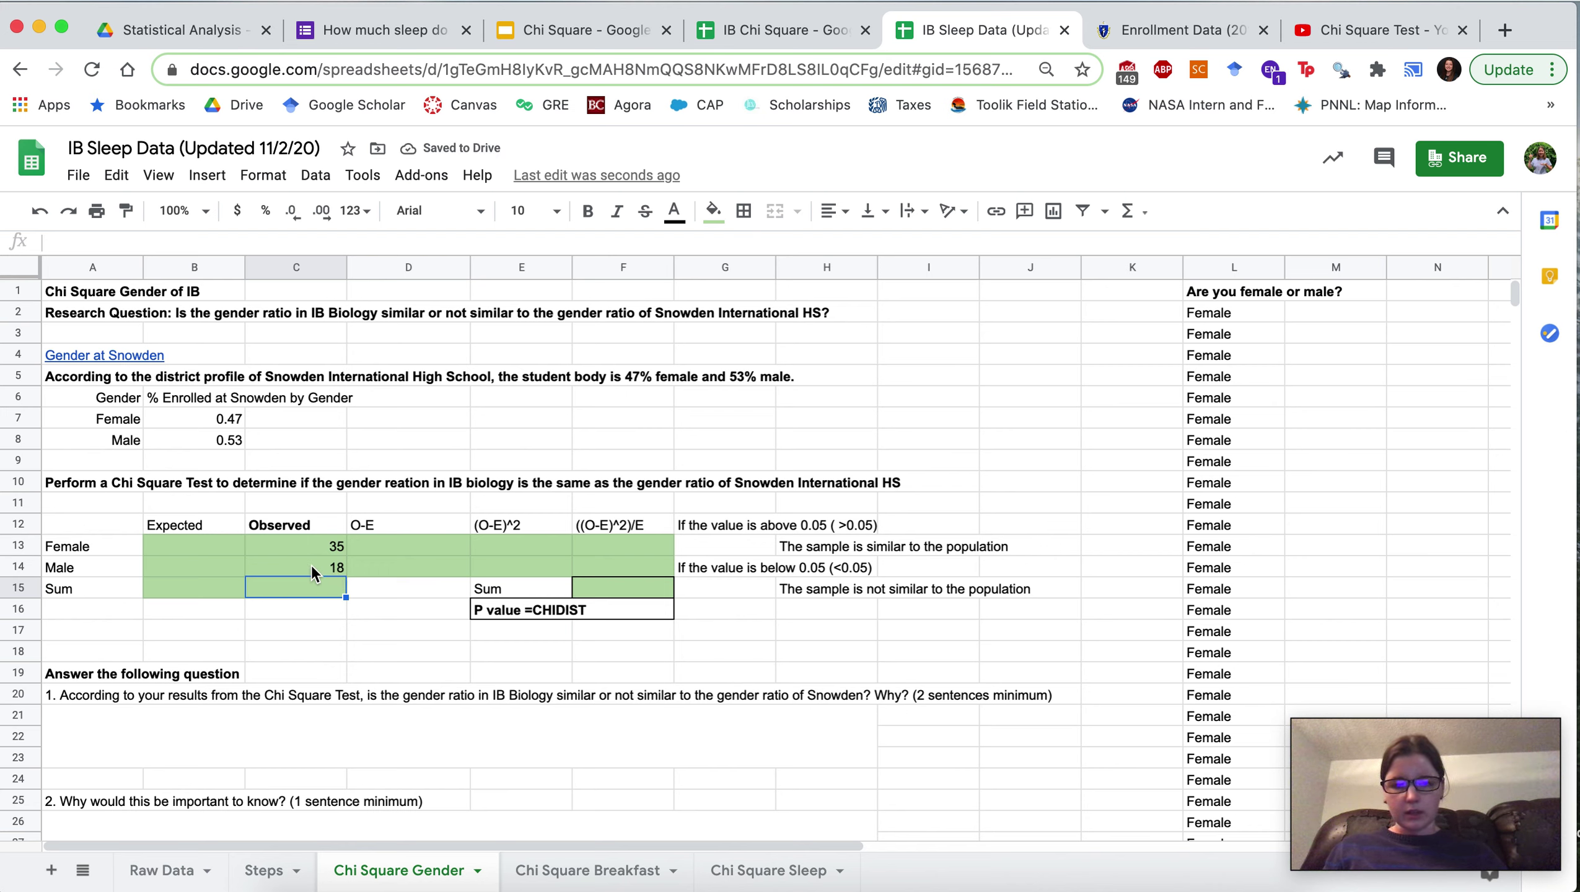
# Step: Copy the Female COUNTIF formula from C13 into C14
pyautogui.click(318, 548)
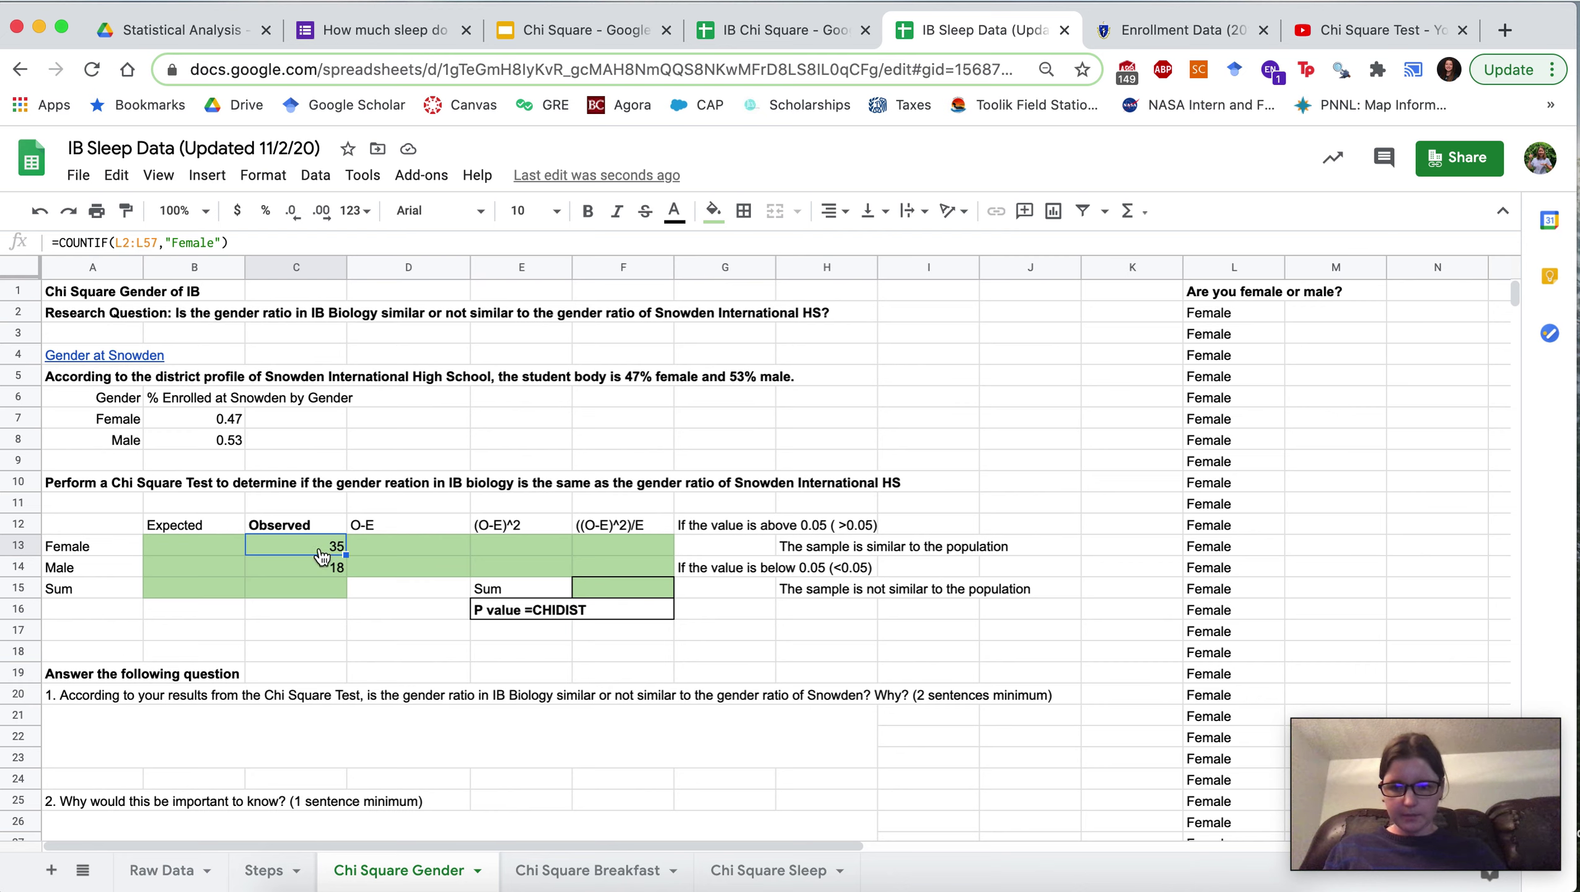
pyautogui.rightClick(319, 547)
pyautogui.click(429, 251)
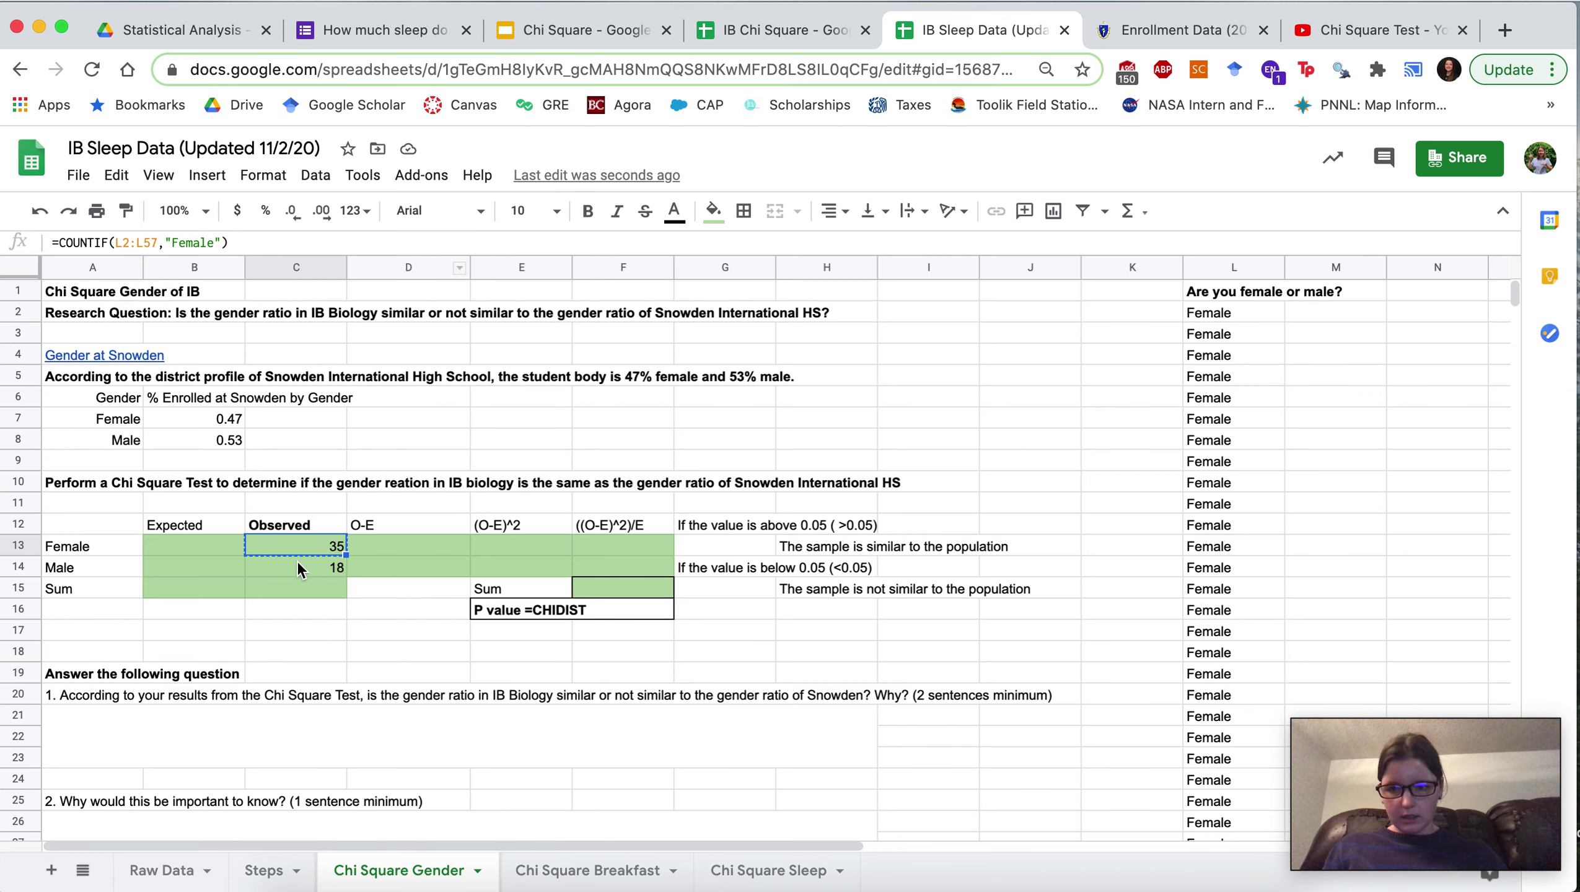
pyautogui.click(292, 570)
pyautogui.rightClick(292, 573)
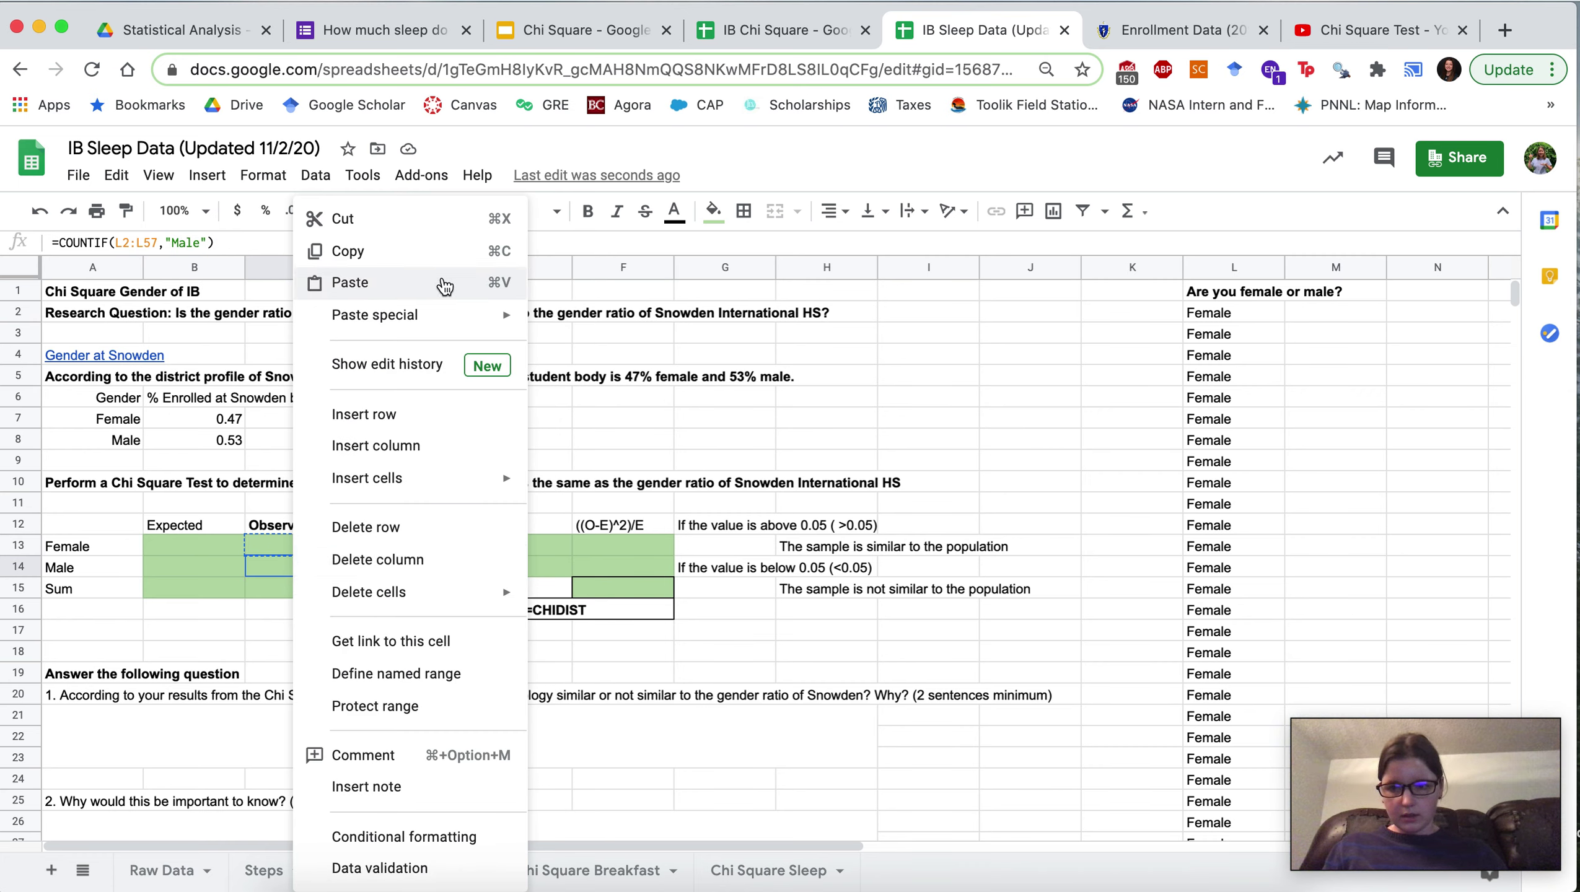
pyautogui.click(402, 295)
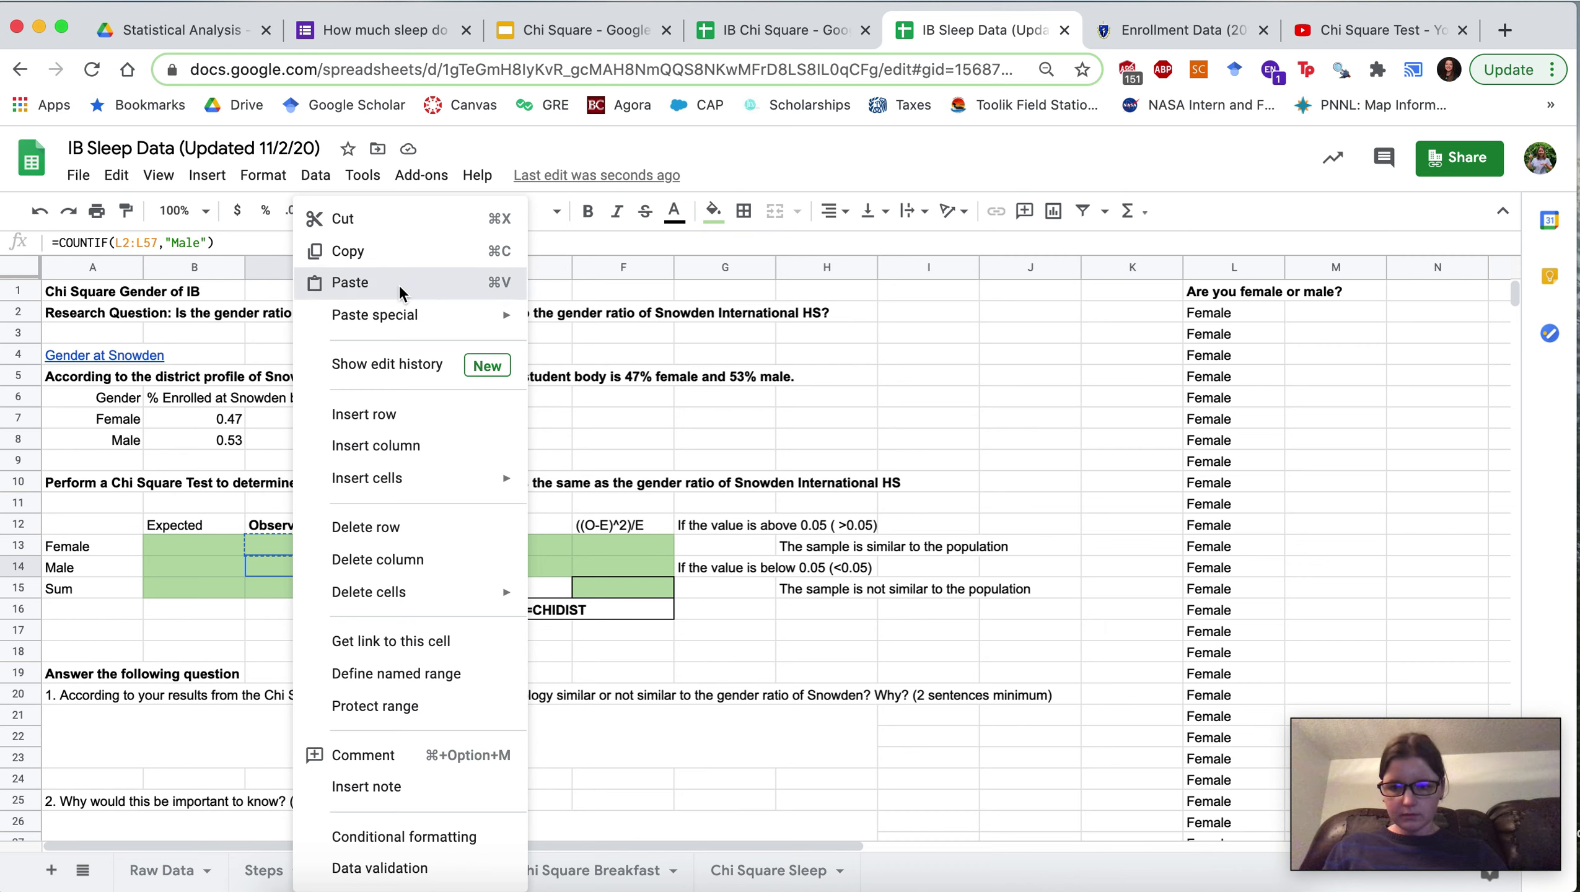
# Step: Change the pasted formula's criterion in C14 to "Male"
pyautogui.click(190, 242)
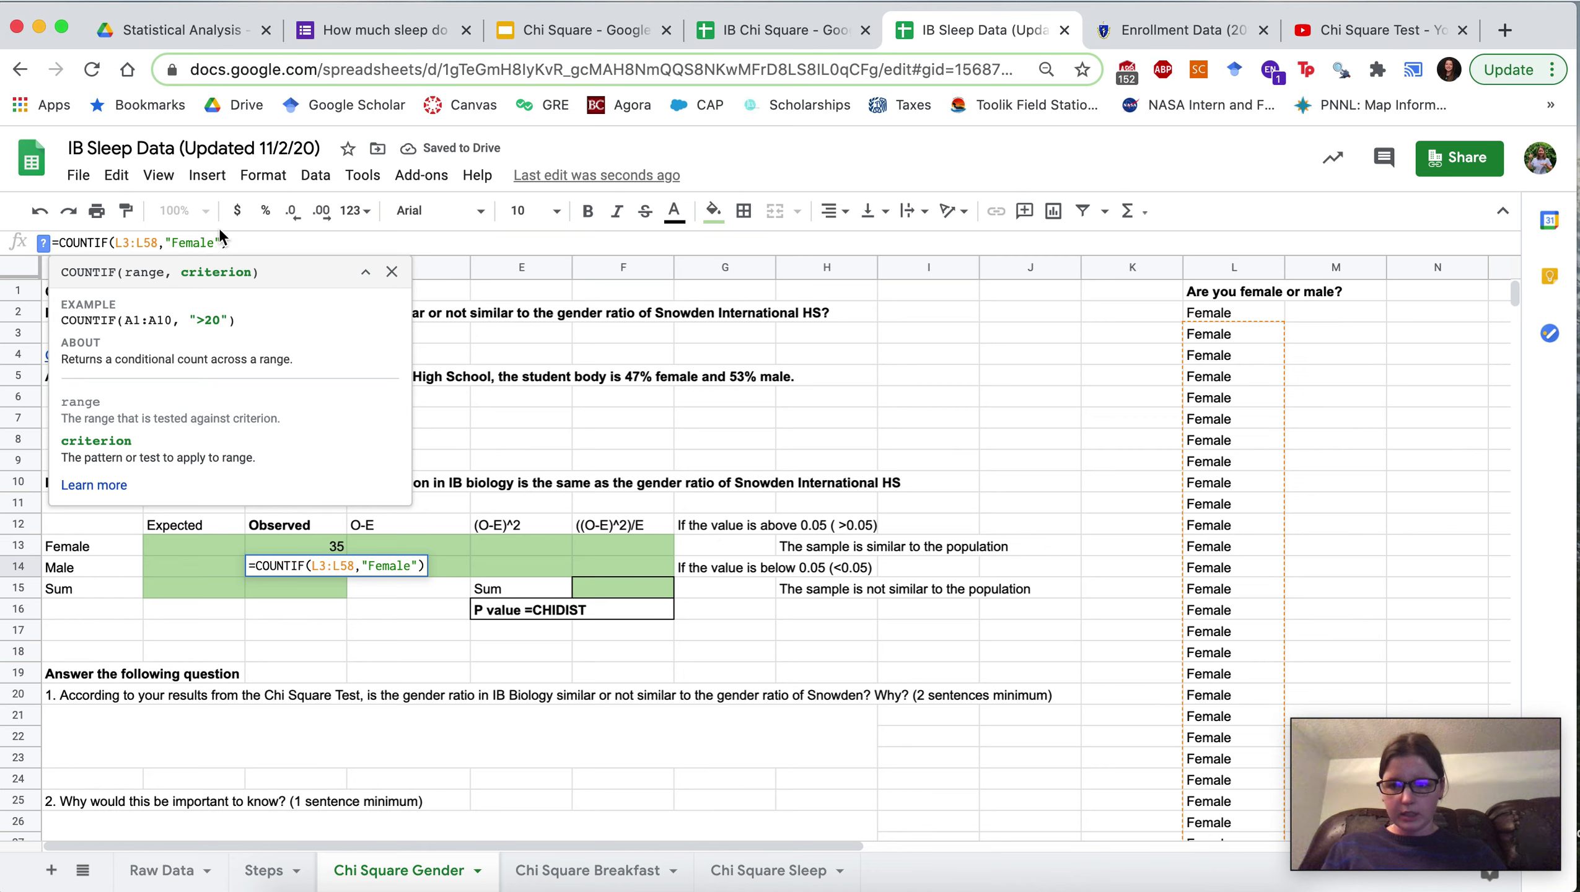
pyautogui.press('BackSpace')
pyautogui.press('BackSpace')
pyautogui.press('BackSpace')
pyautogui.write('M')
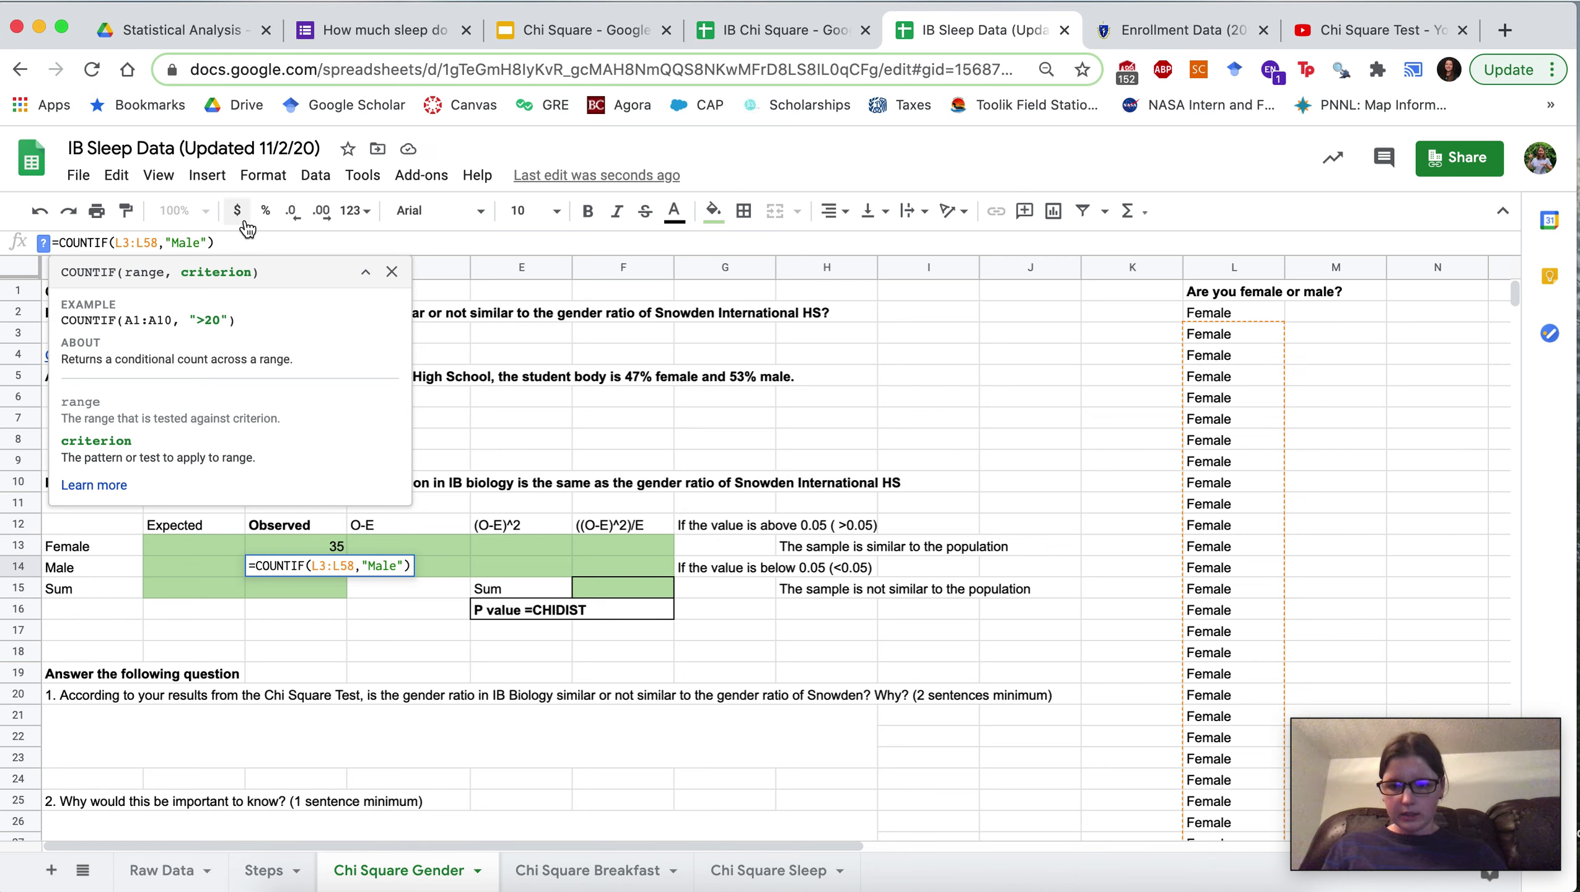
pyautogui.press('Return')
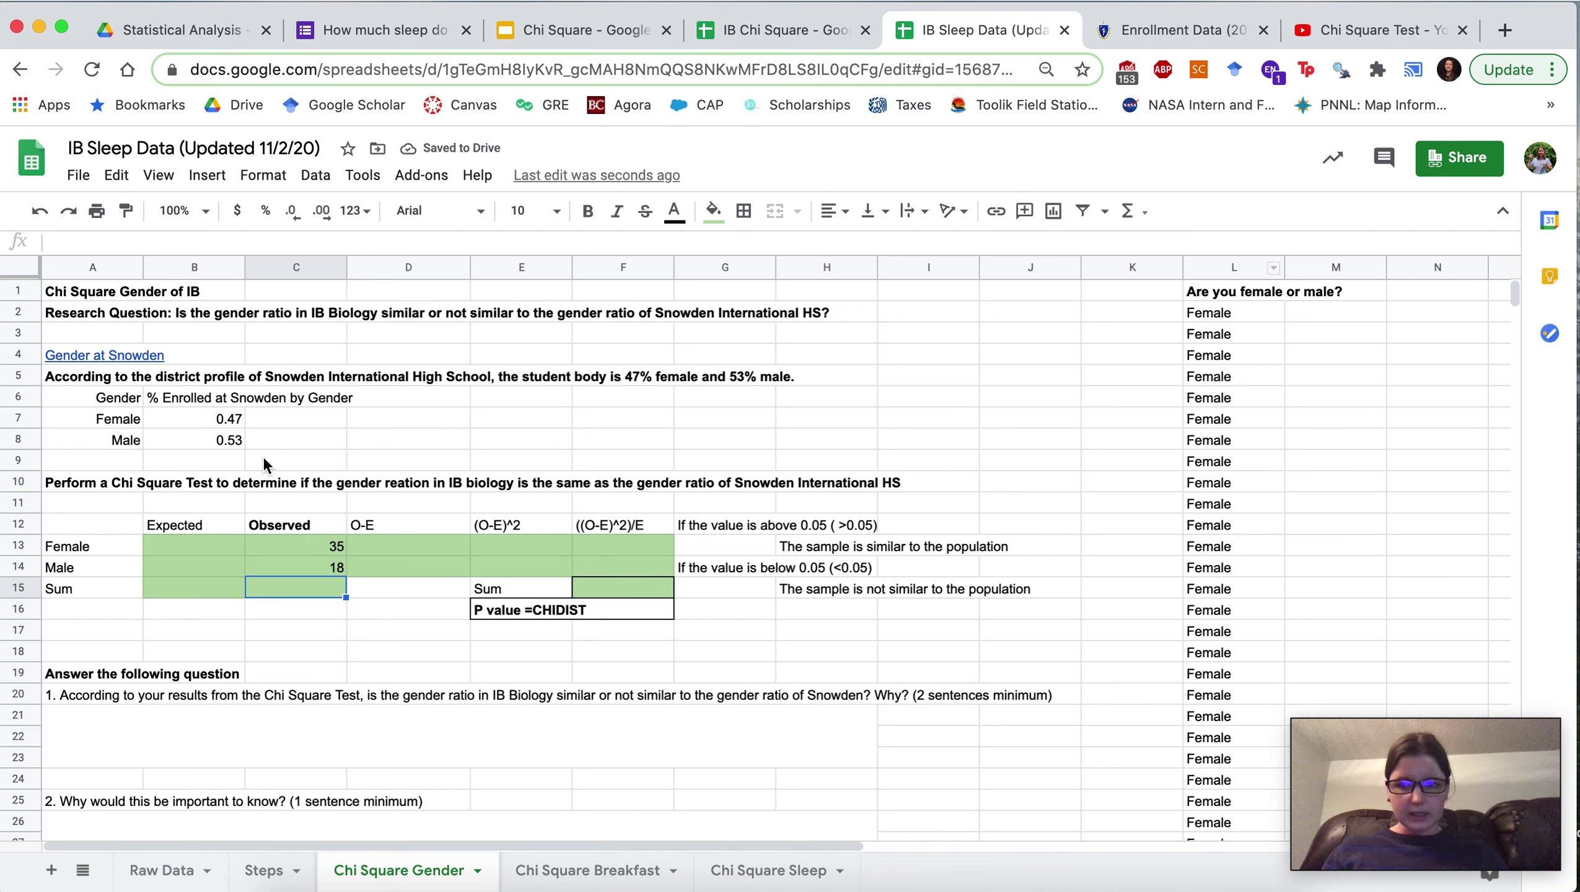
# Step: Correct the C14 range to L2:L58, keeping 18, and return to the Steps sheet
pyautogui.click(312, 568)
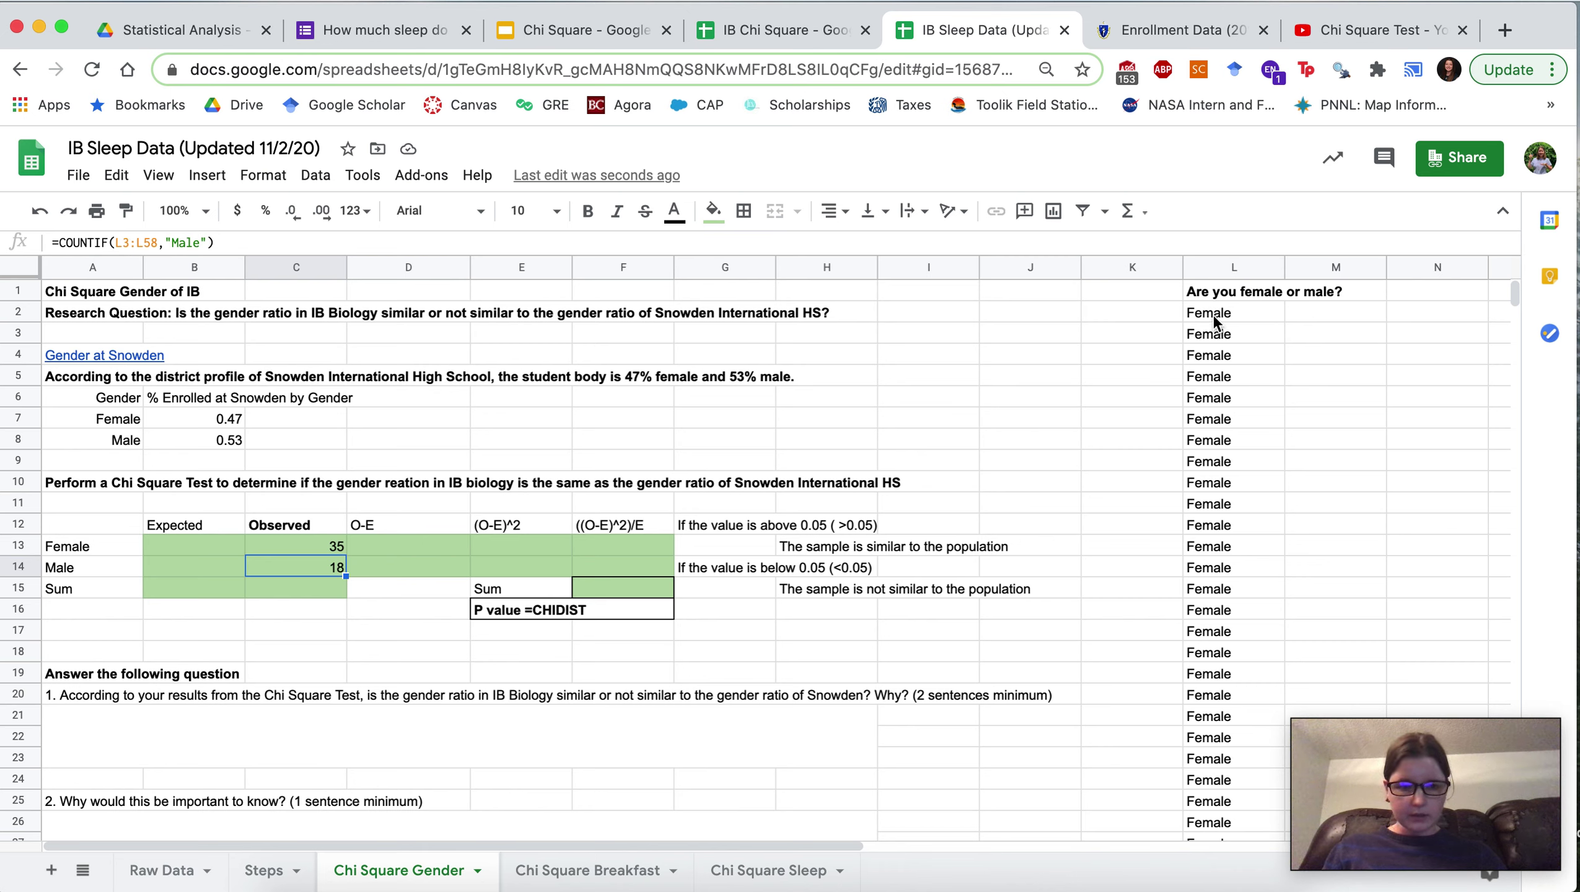
pyautogui.click(129, 243)
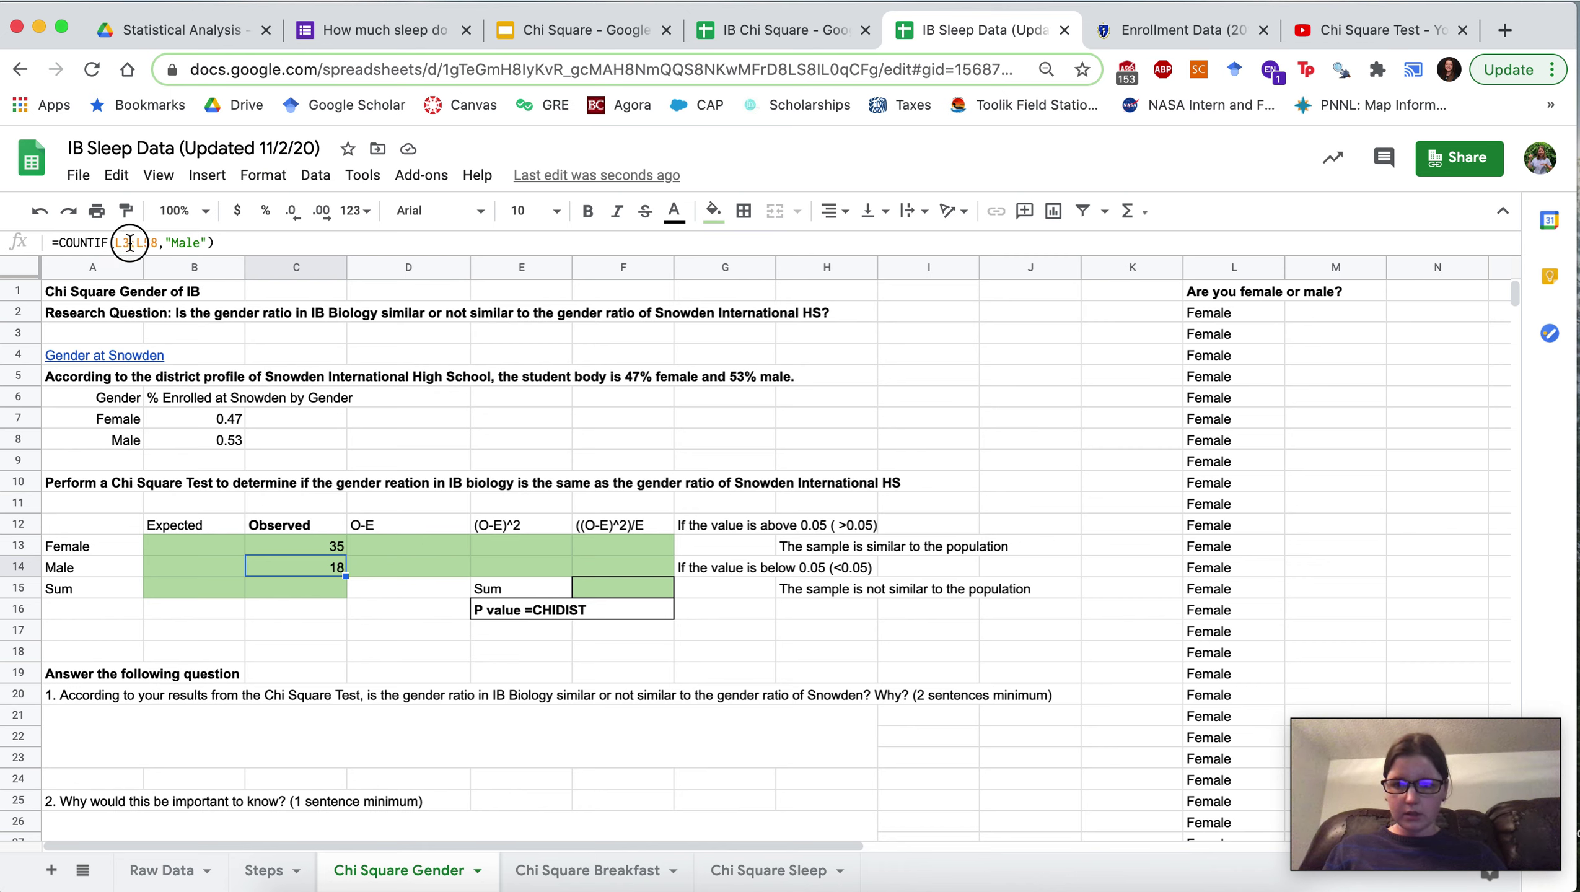
pyautogui.press('BackSpace')
pyautogui.write('2')
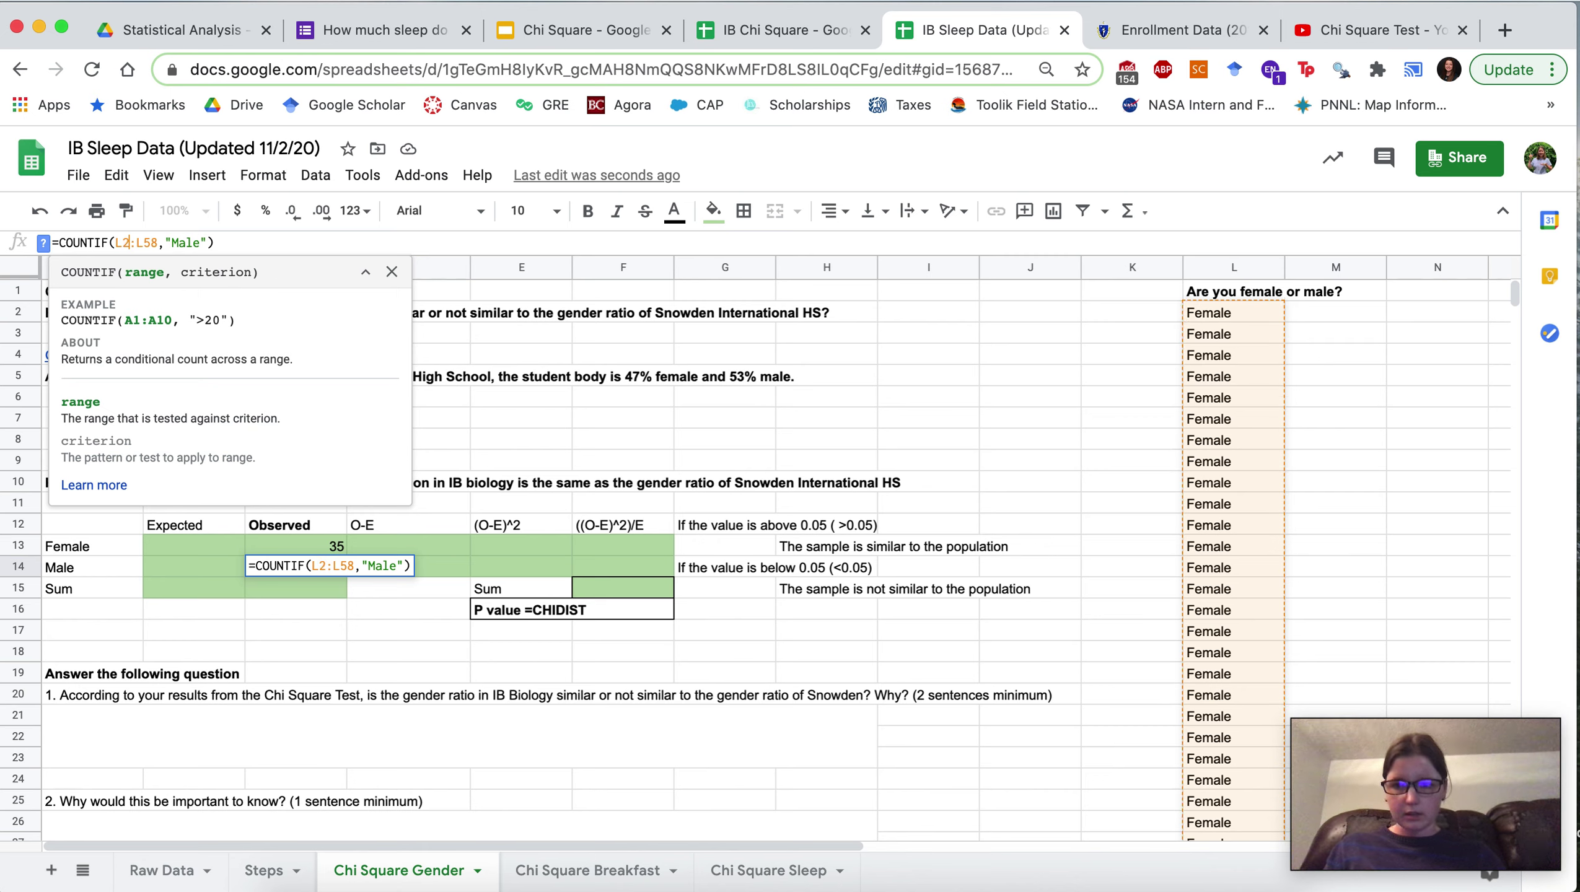
pyautogui.press('Return')
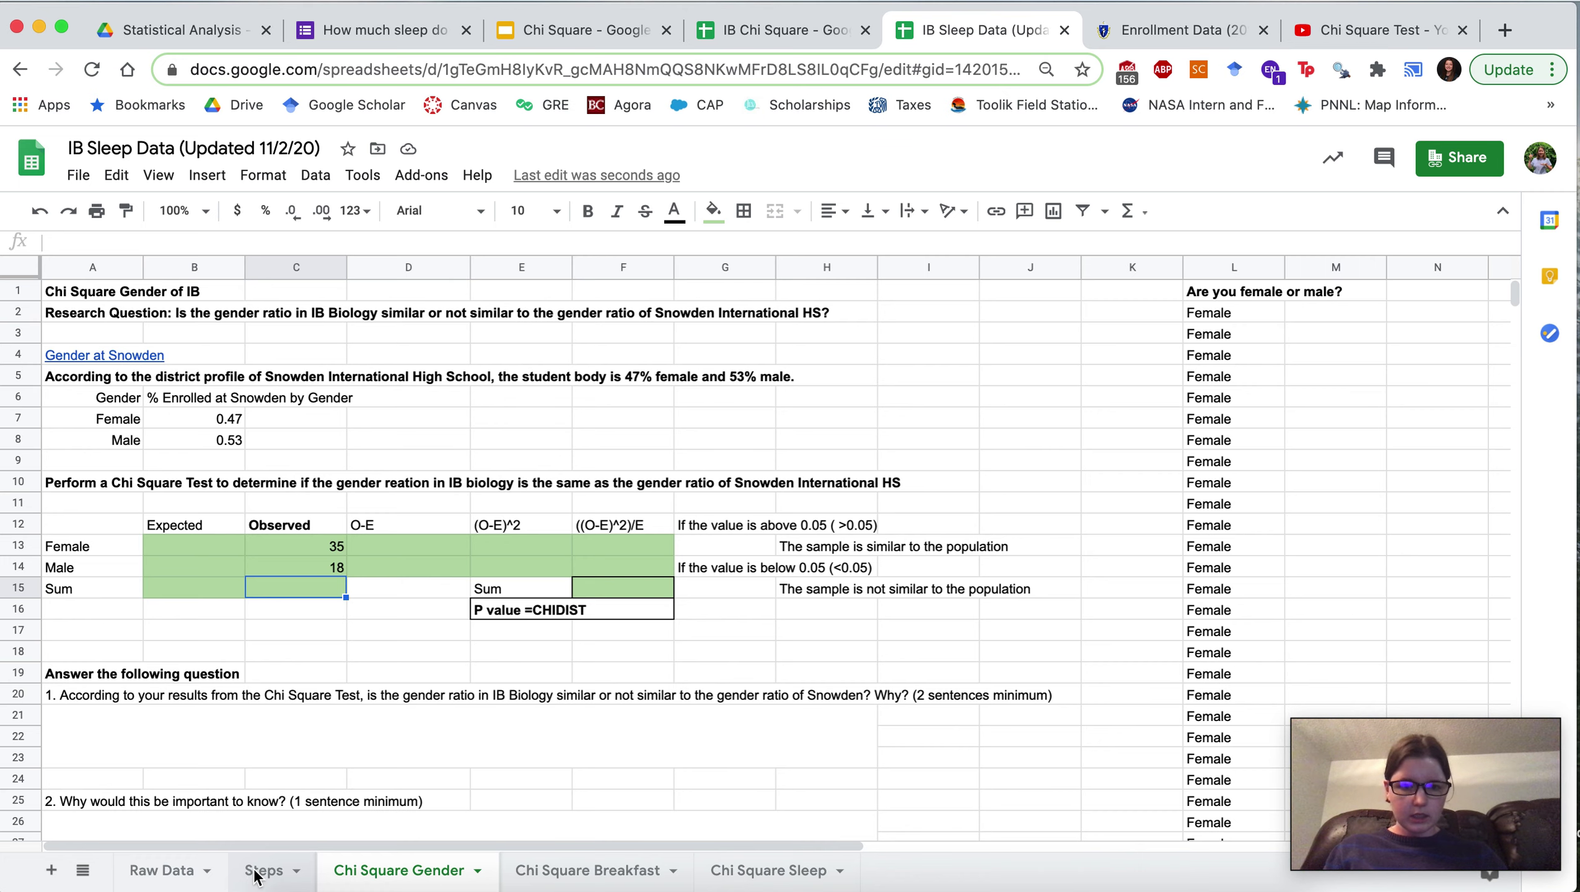
pyautogui.click(260, 870)
pyautogui.click(1192, 337)
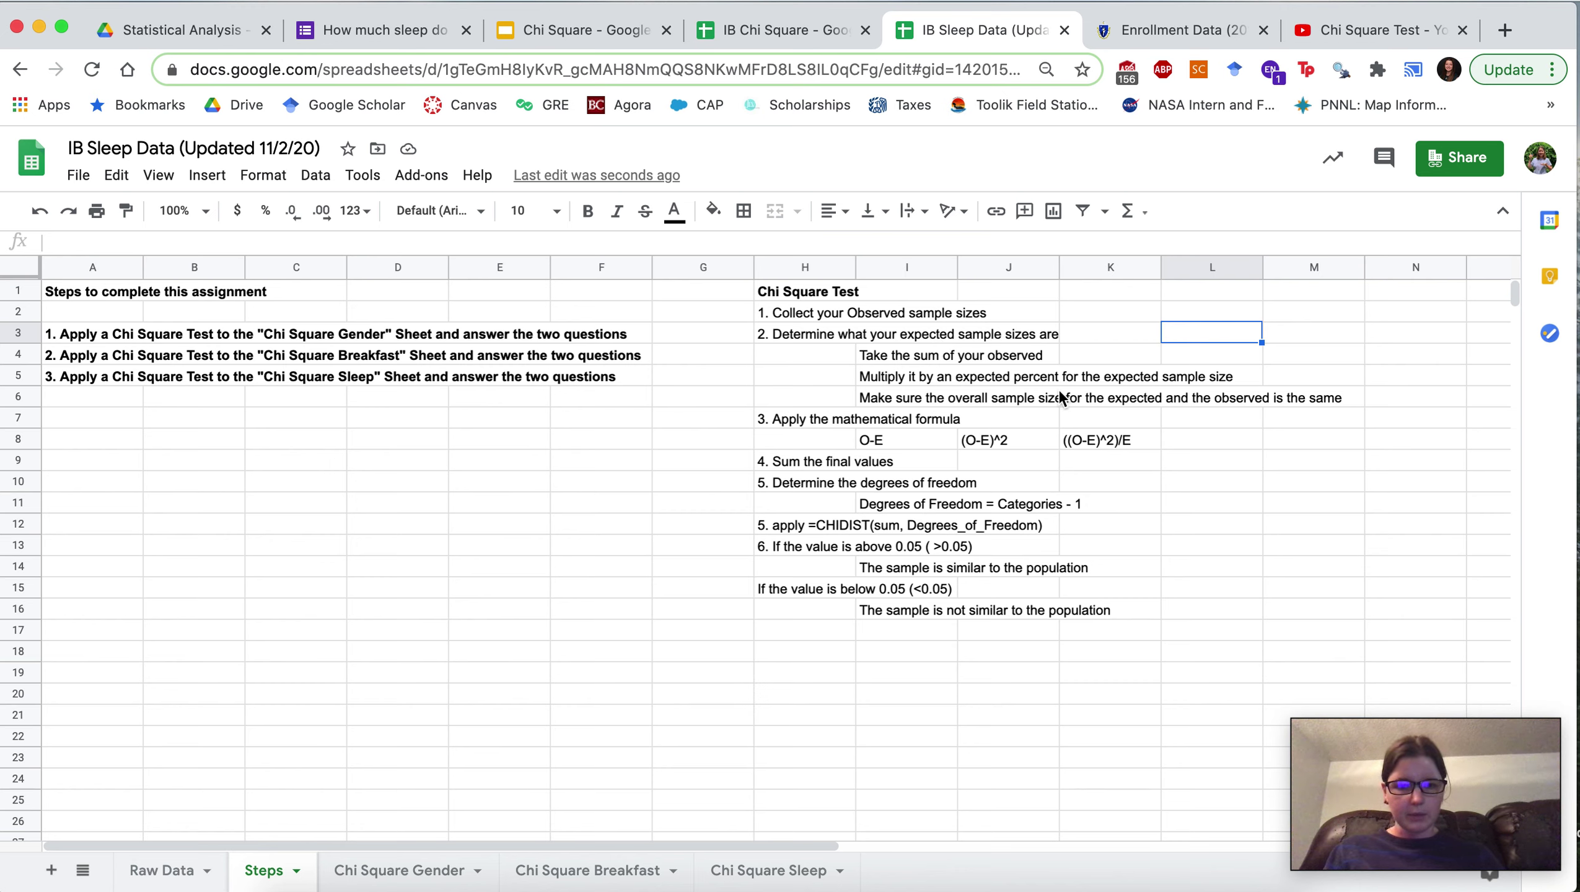
pyautogui.click(379, 869)
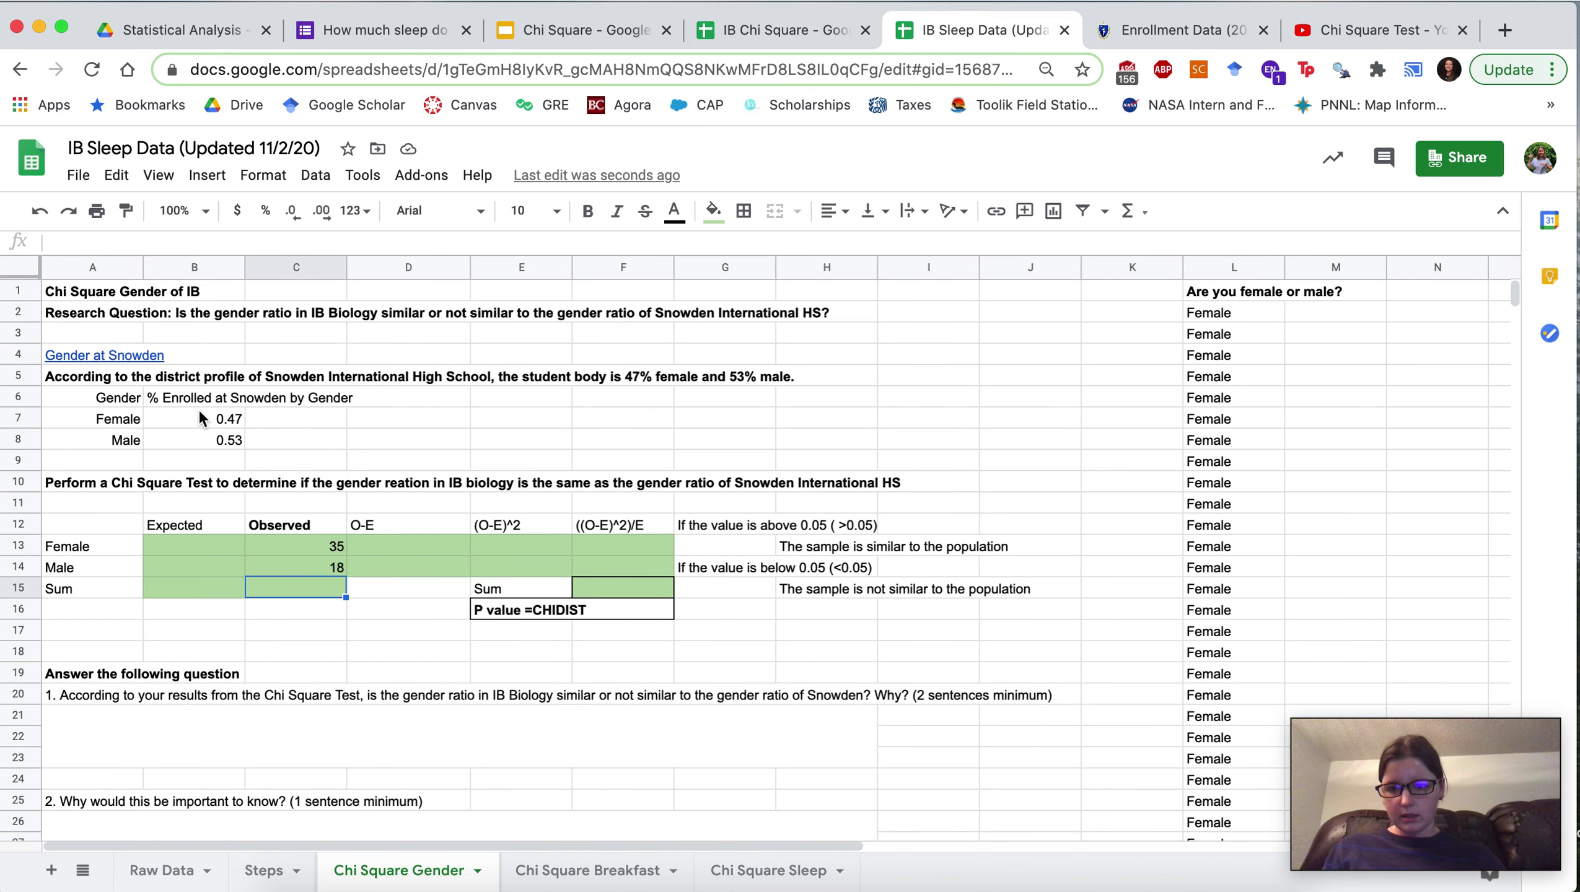
pyautogui.moveTo(199, 418); pyautogui.dragTo(201, 432)
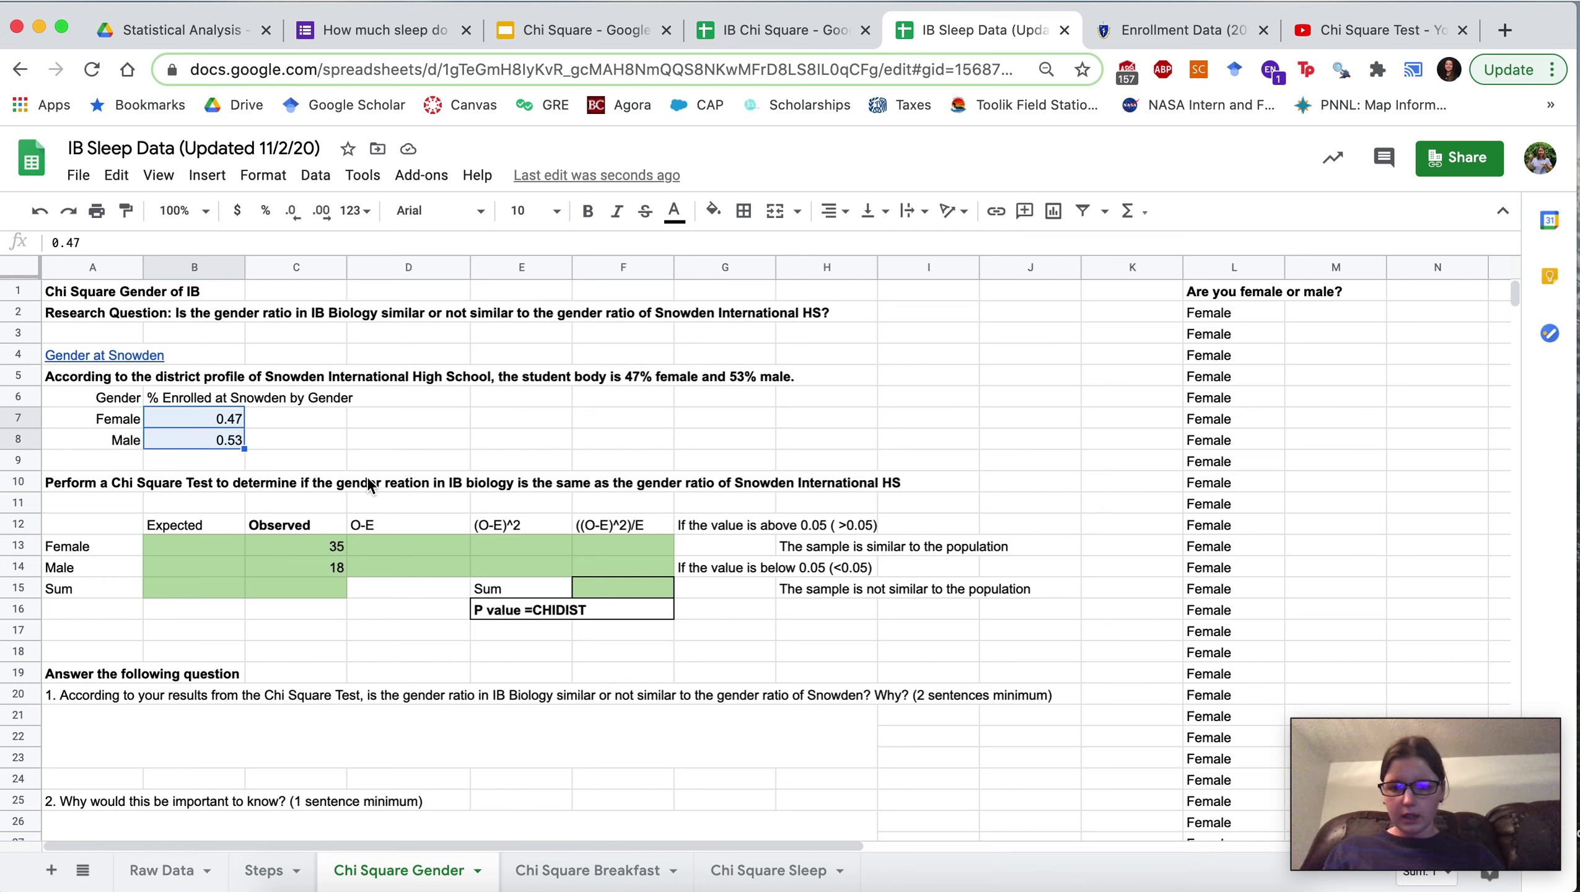
pyautogui.click(351, 425)
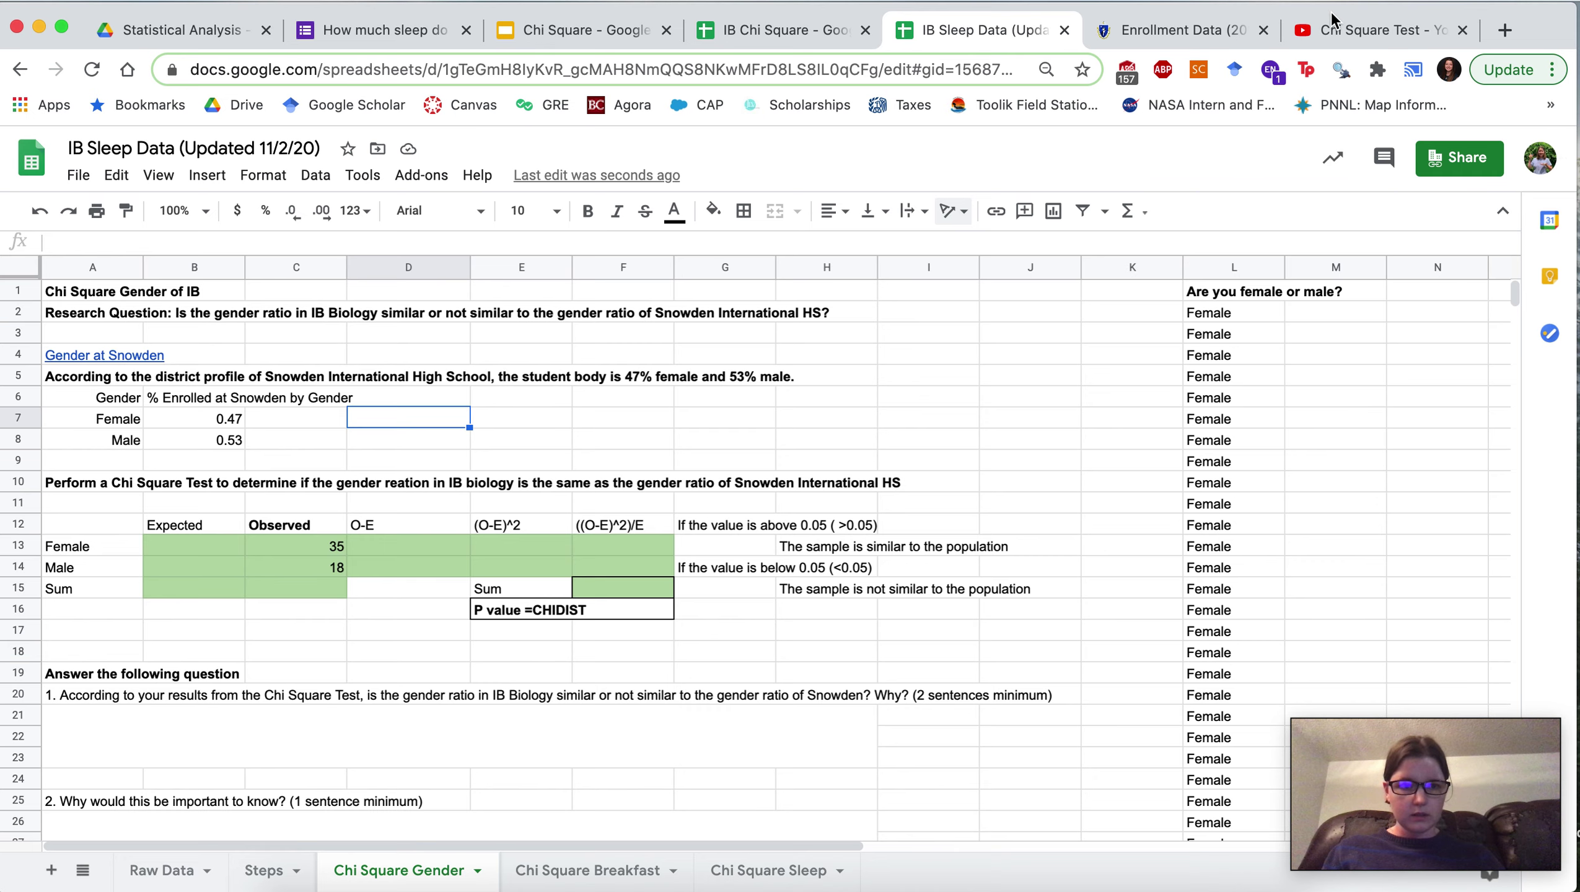
pyautogui.click(1347, 29)
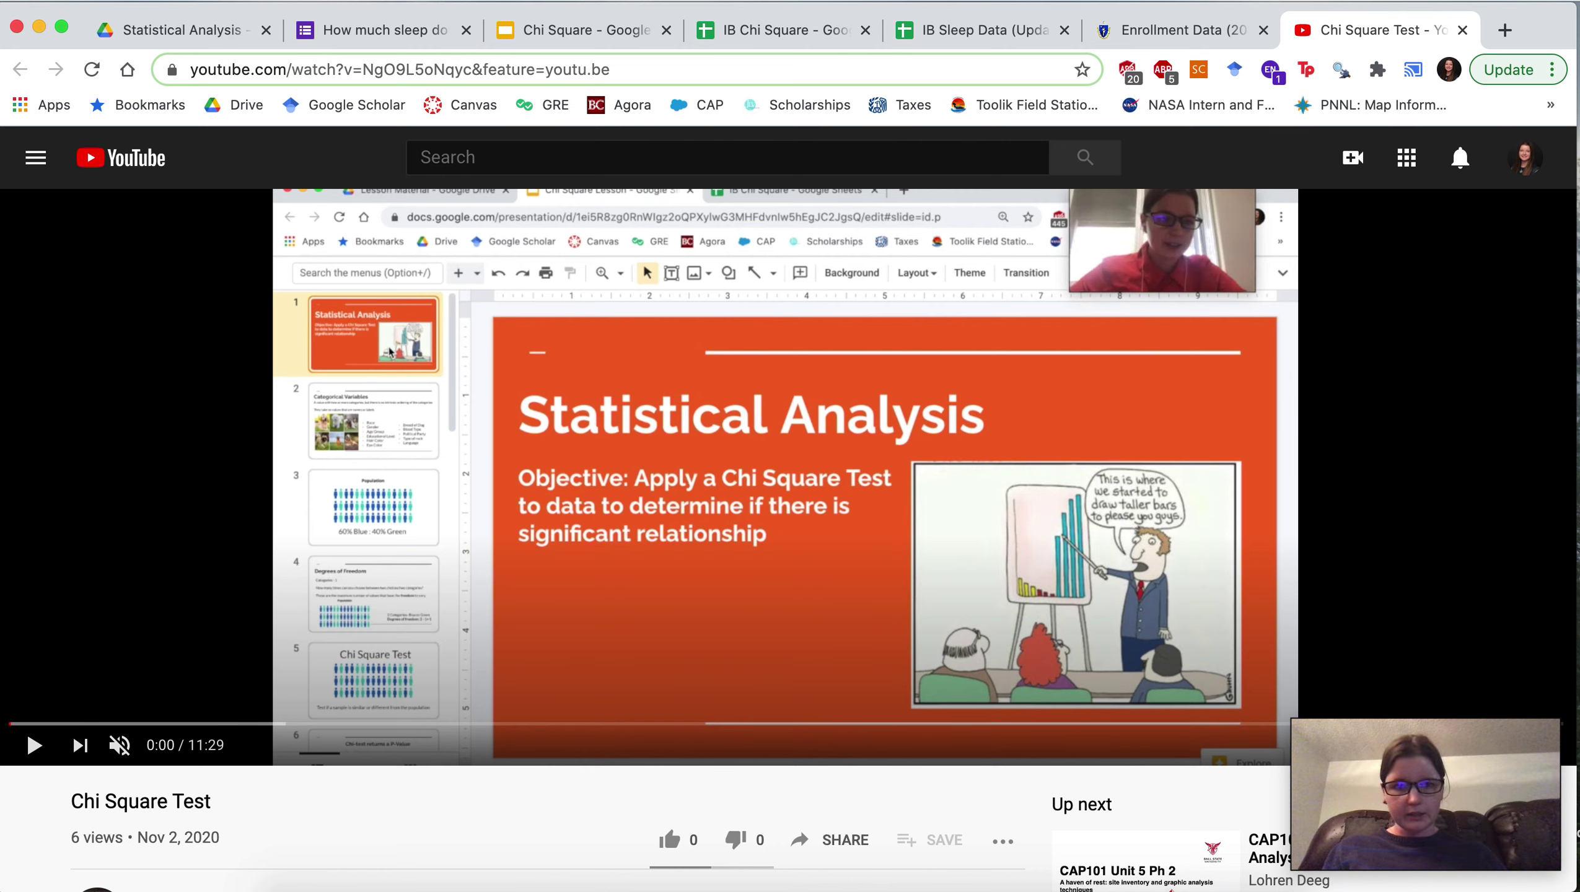
pyautogui.click(954, 35)
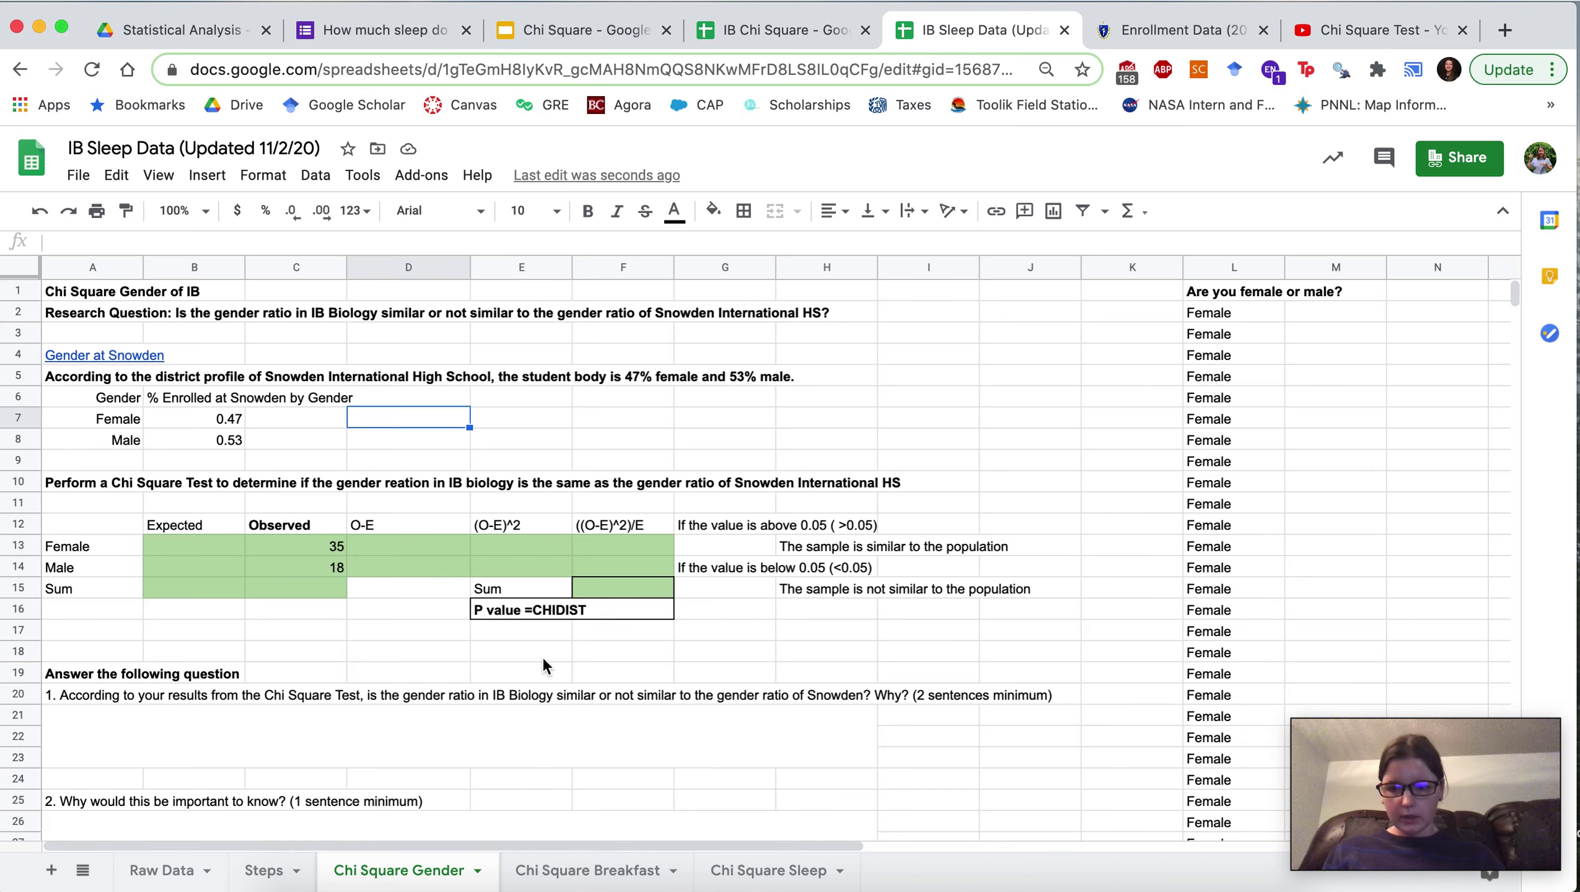
pyautogui.scroll(-2, 544, 659)
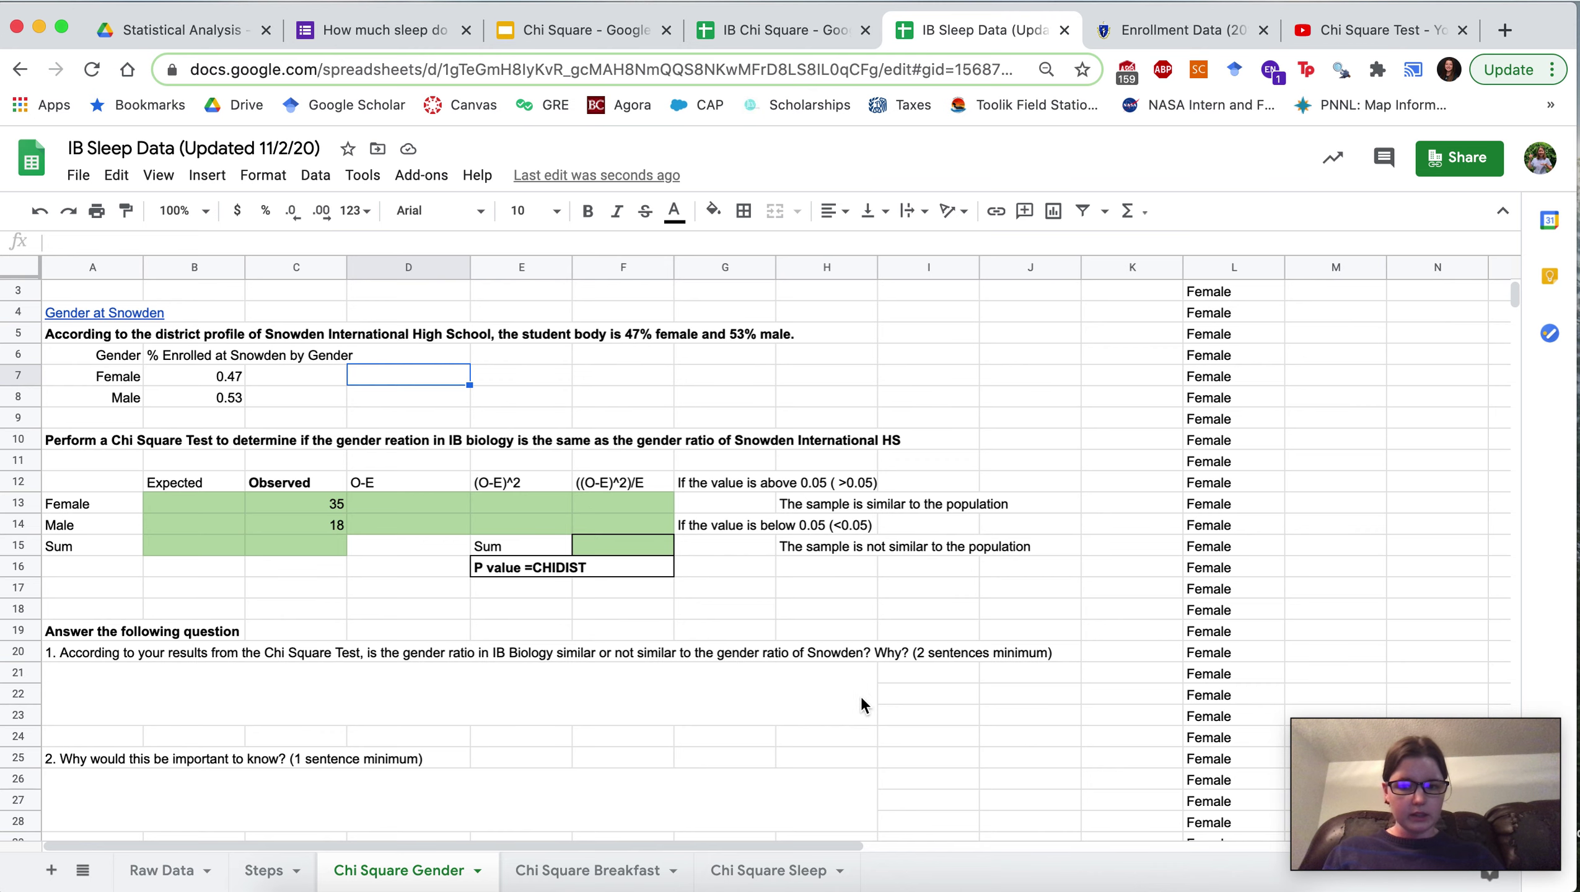
pyautogui.scroll(-1, 540, 570)
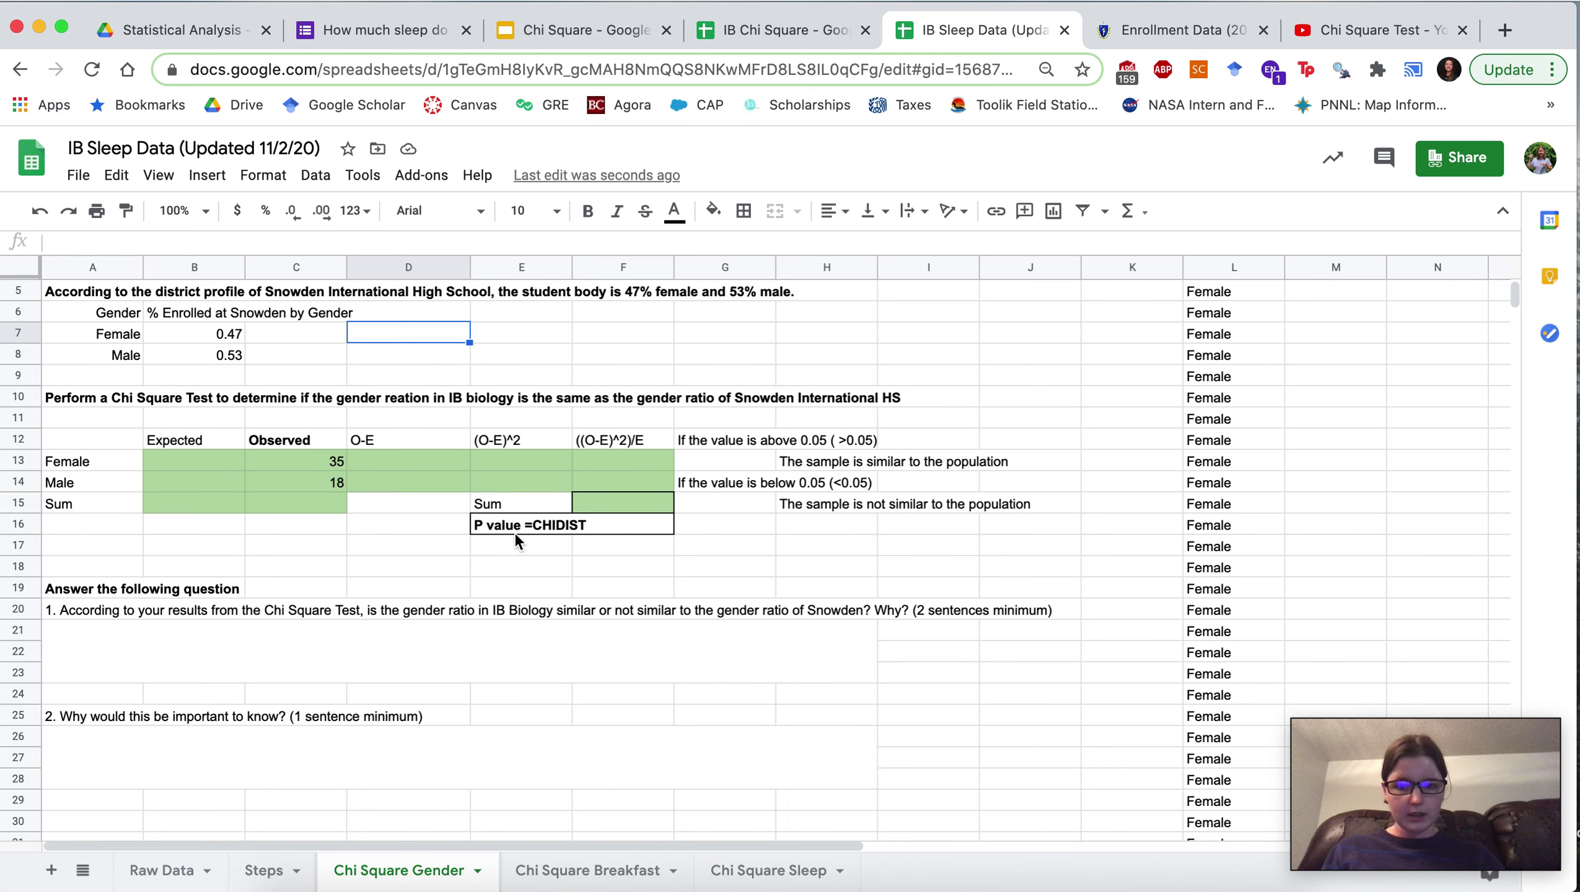
pyautogui.scroll(-1, 512, 549)
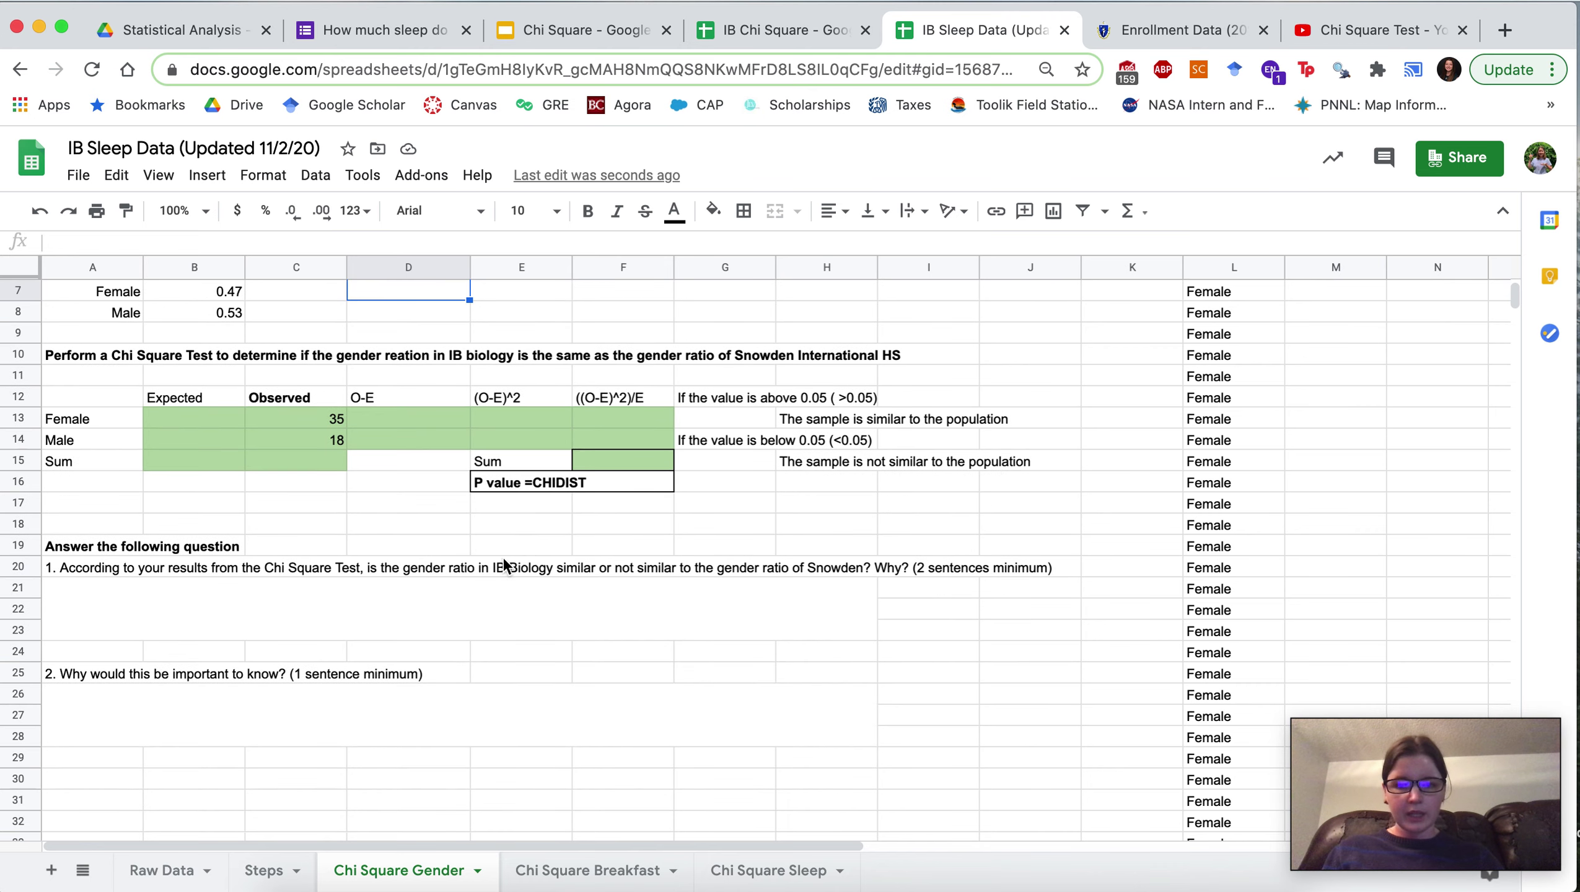
pyautogui.click(200, 704)
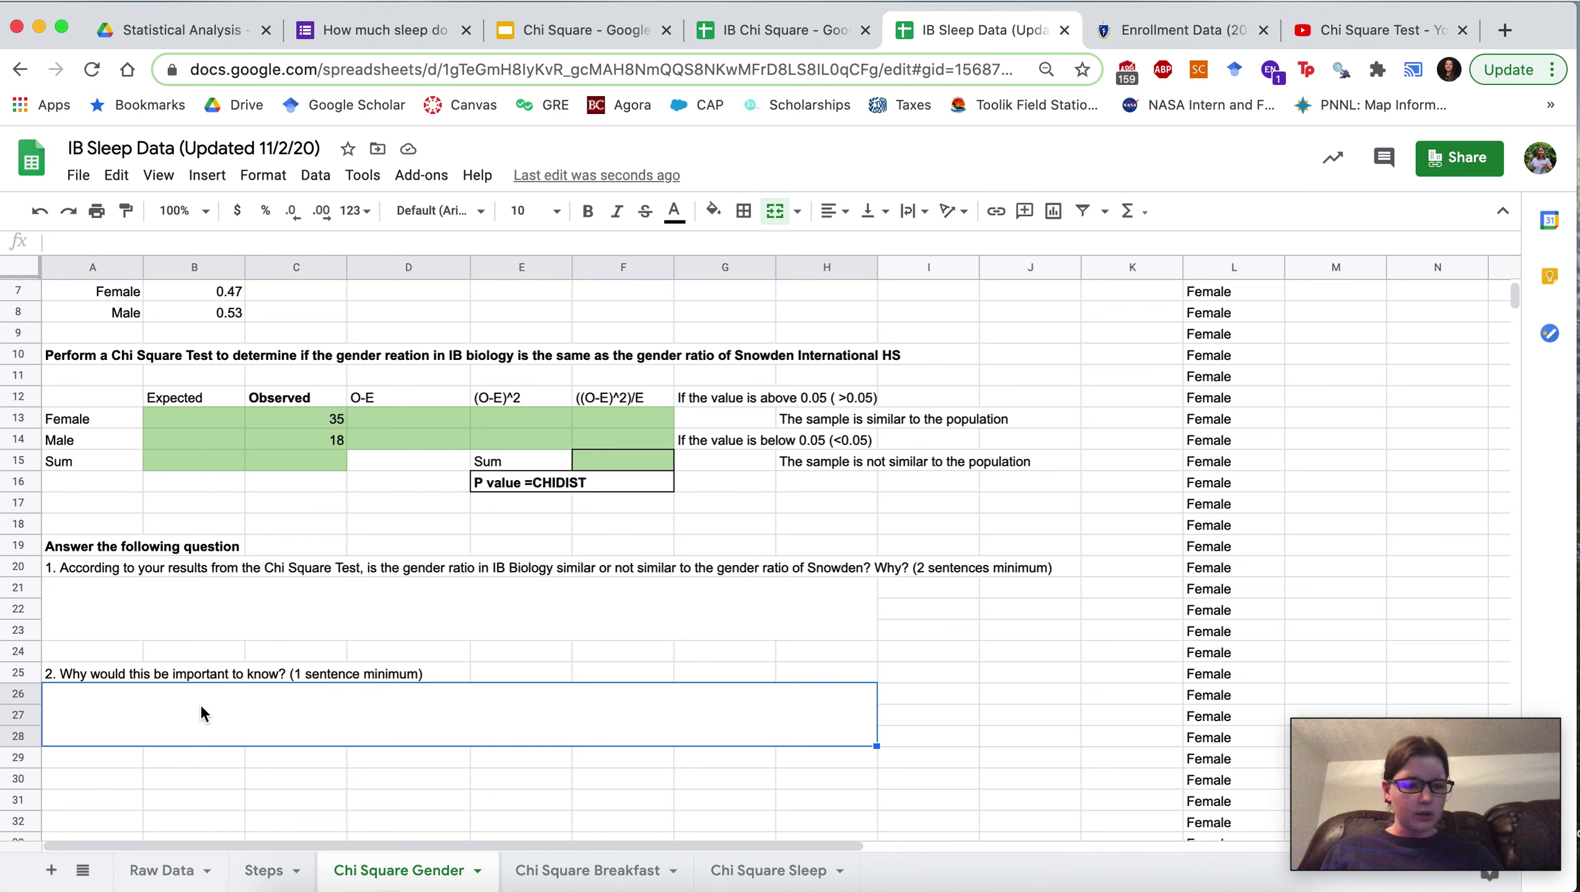
pyautogui.click(149, 670)
pyautogui.click(119, 677)
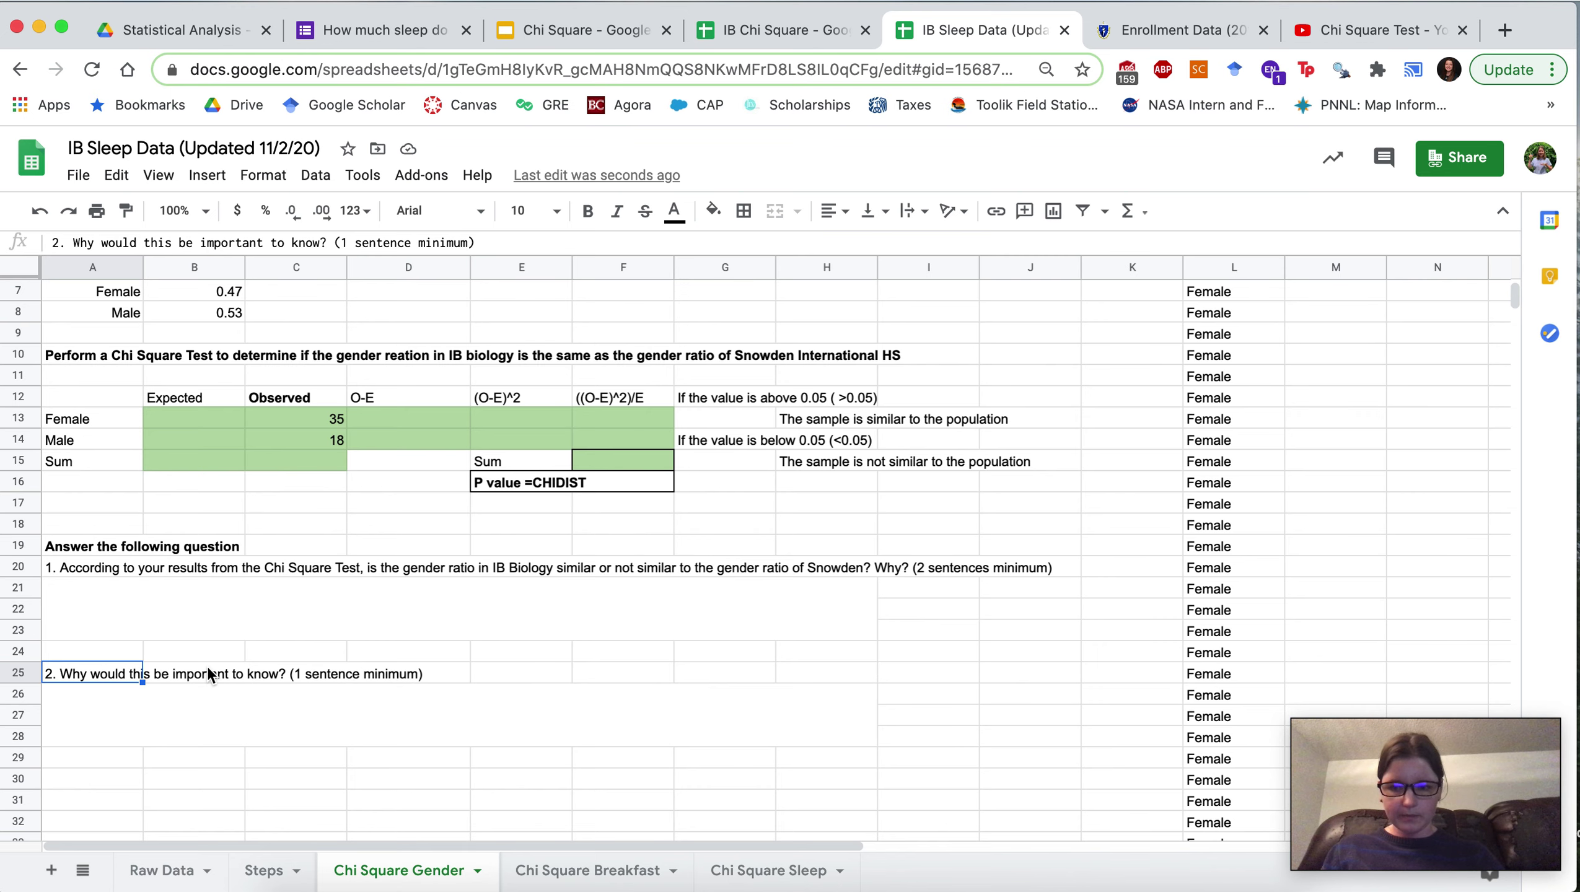
pyautogui.scroll(2, 273, 599)
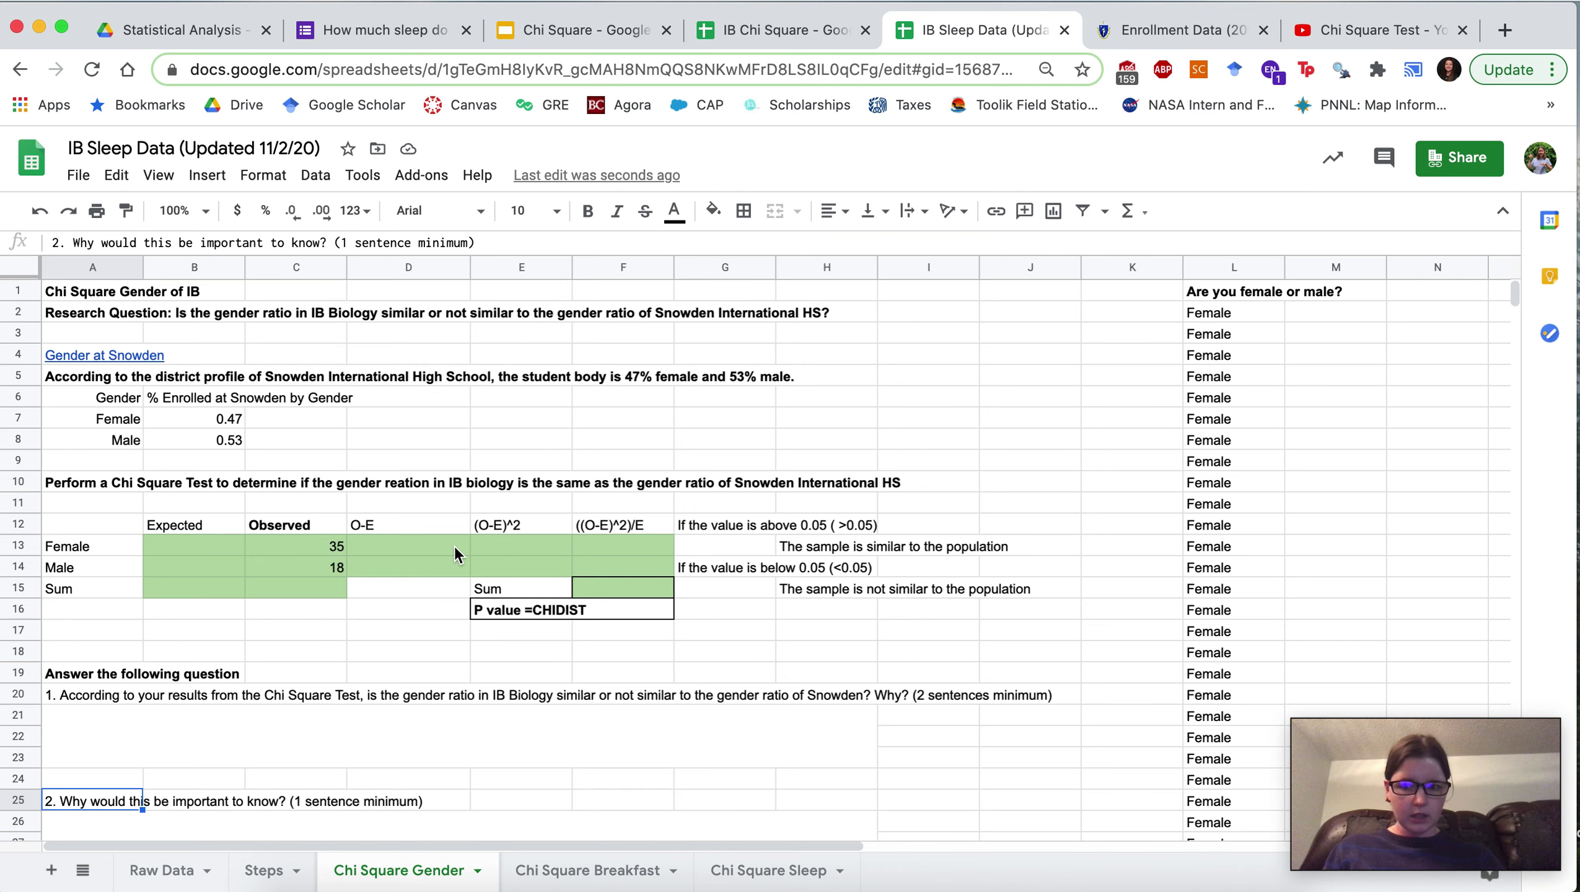
pyautogui.scroll(-1, 641, 630)
pyautogui.scroll(1, 641, 630)
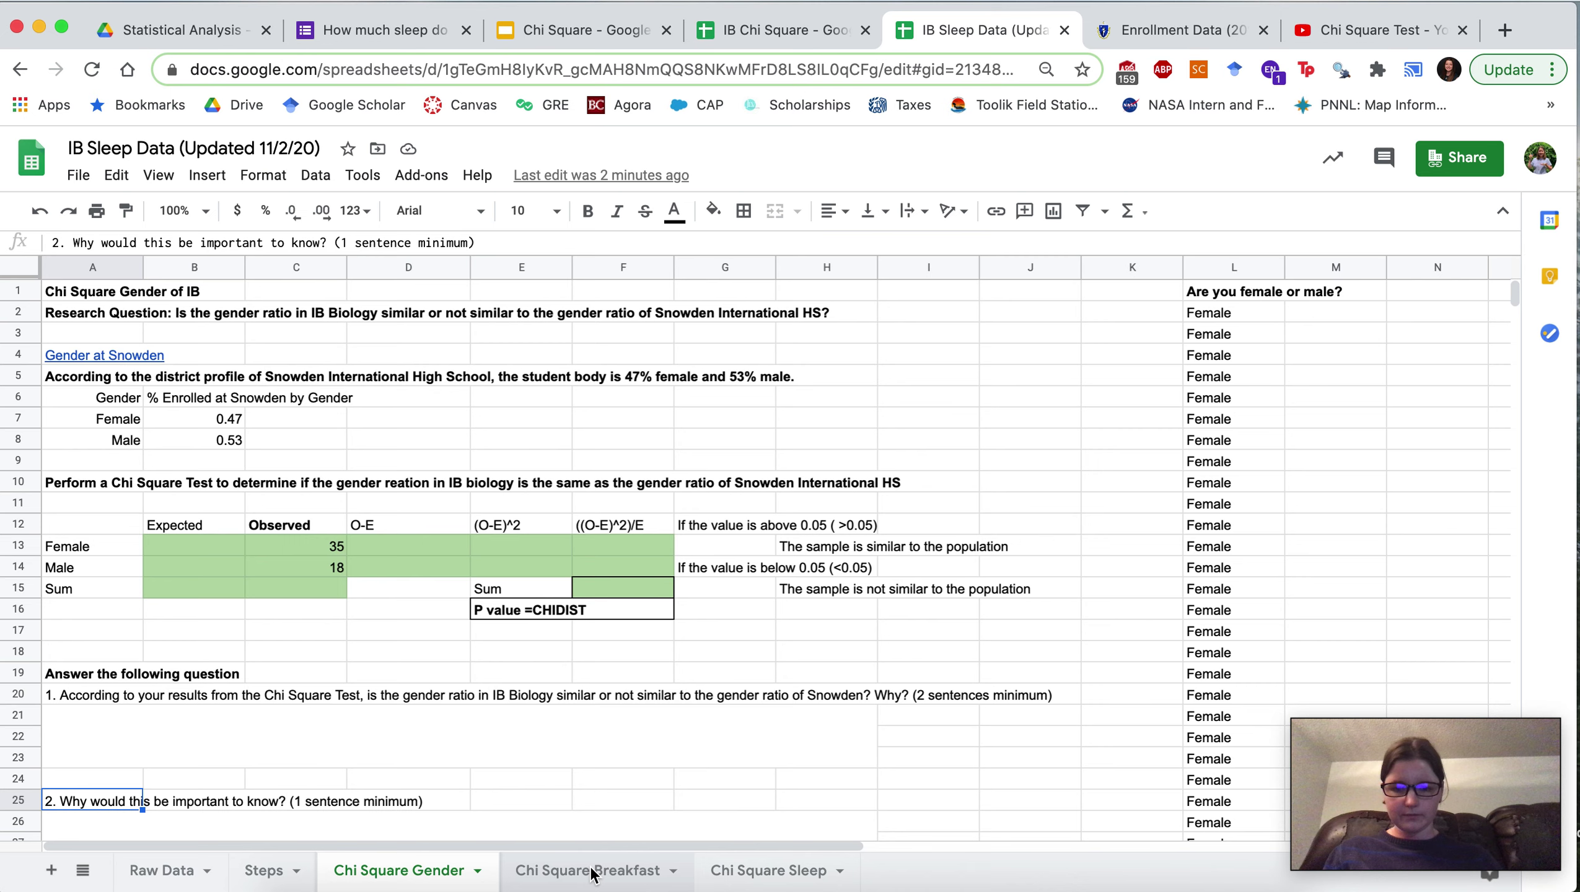
pyautogui.click(587, 874)
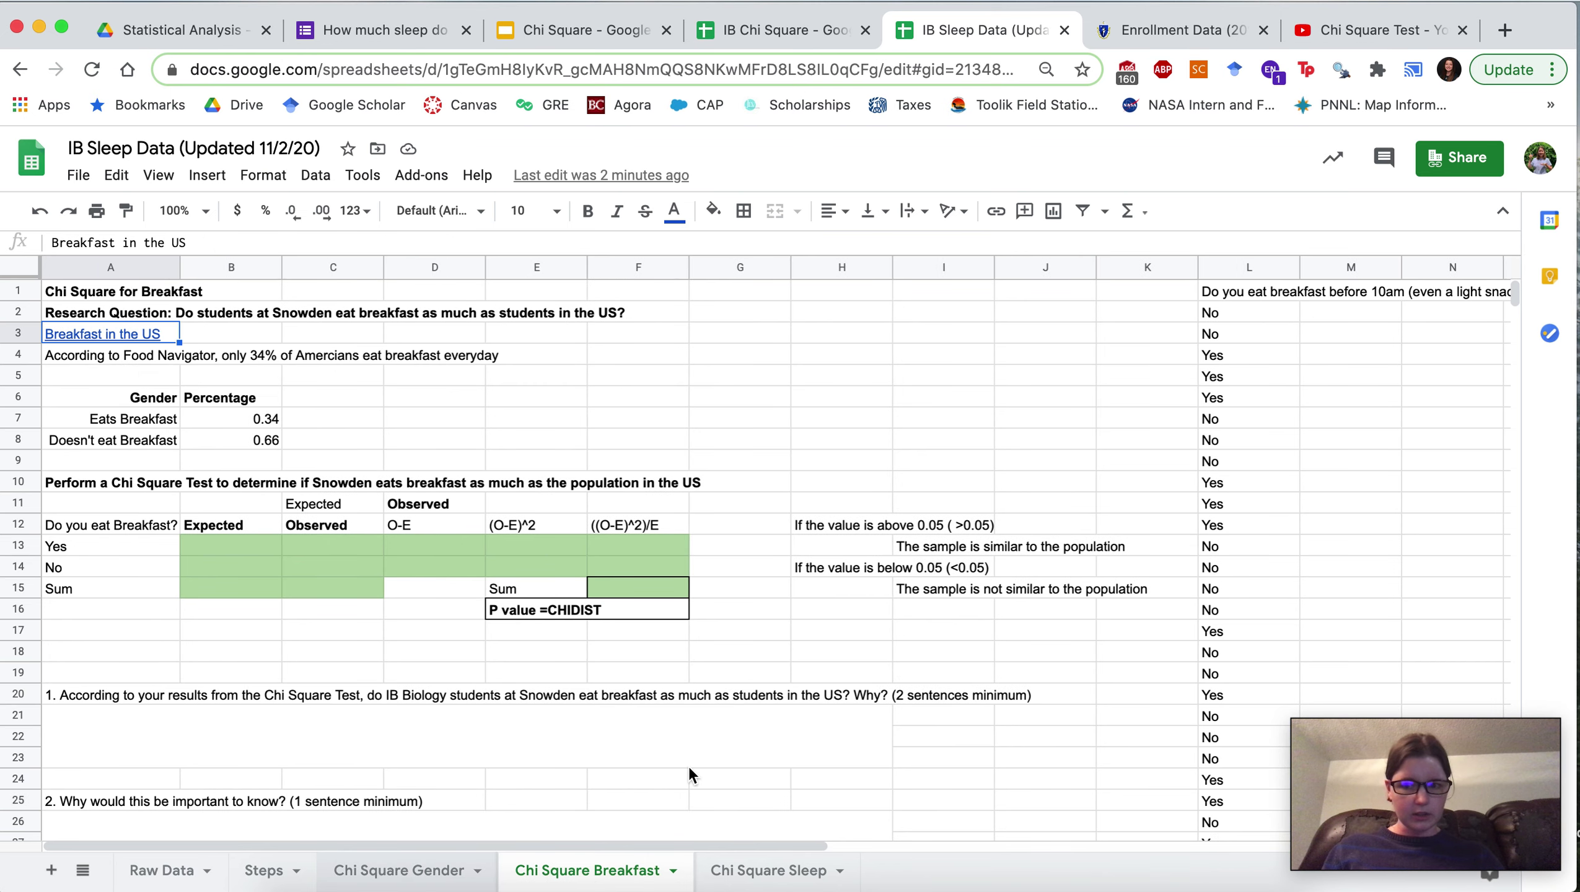
# Step: Restore the accidentally cleared A3 link, then open the Breakfast in the US source article in a new tab
pyautogui.press('BackSpace')
pyautogui.click(717, 456)
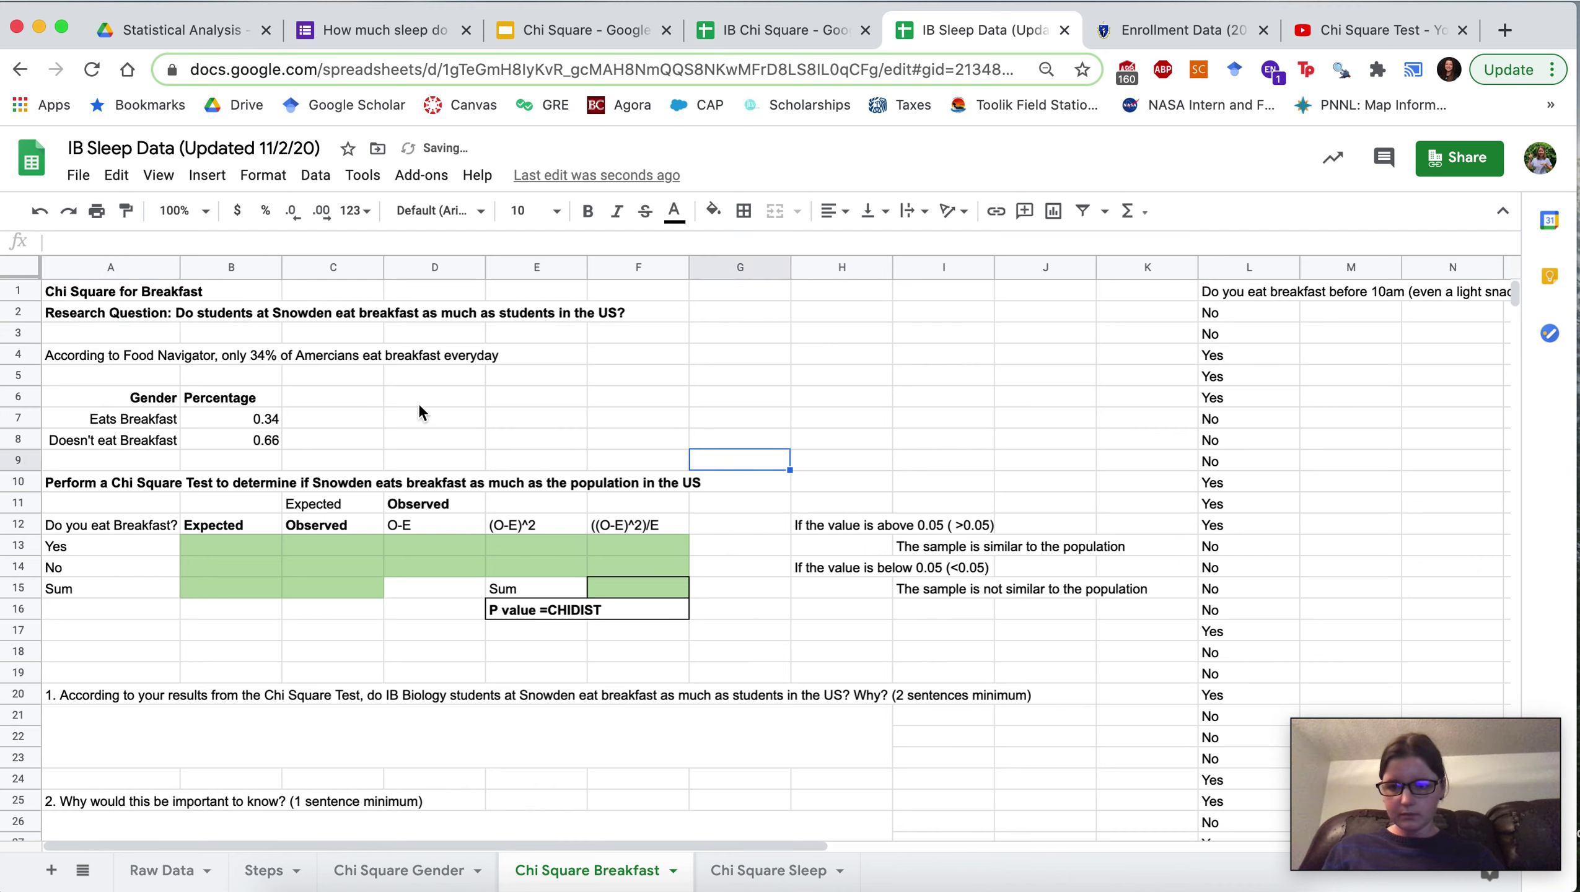
pyautogui.press('super+z')
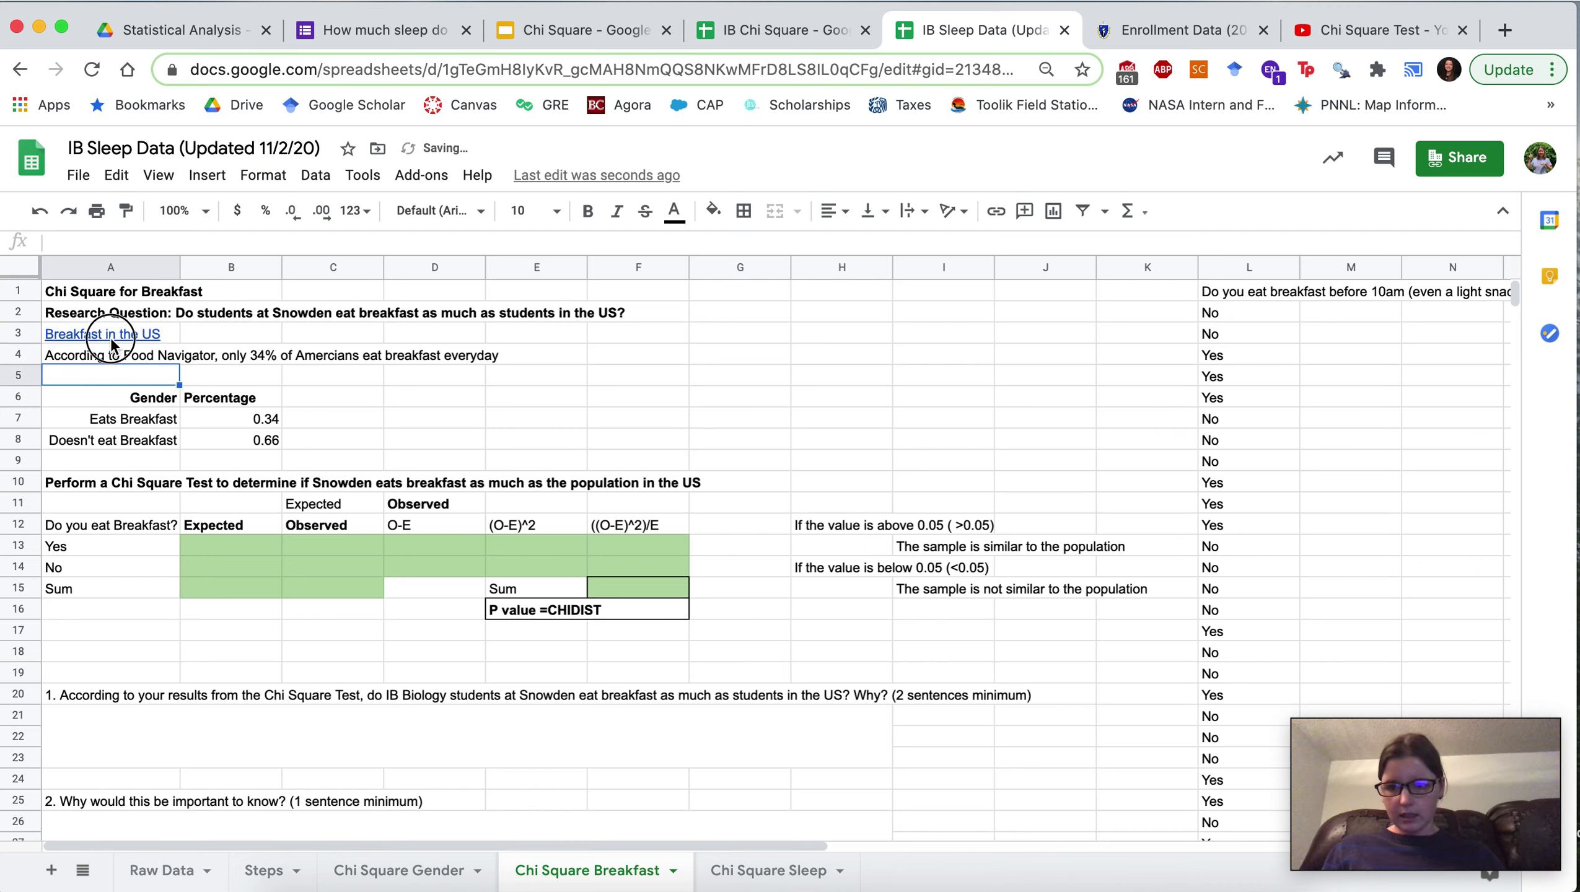
pyautogui.moveTo(113, 338)
pyautogui.click(157, 367)
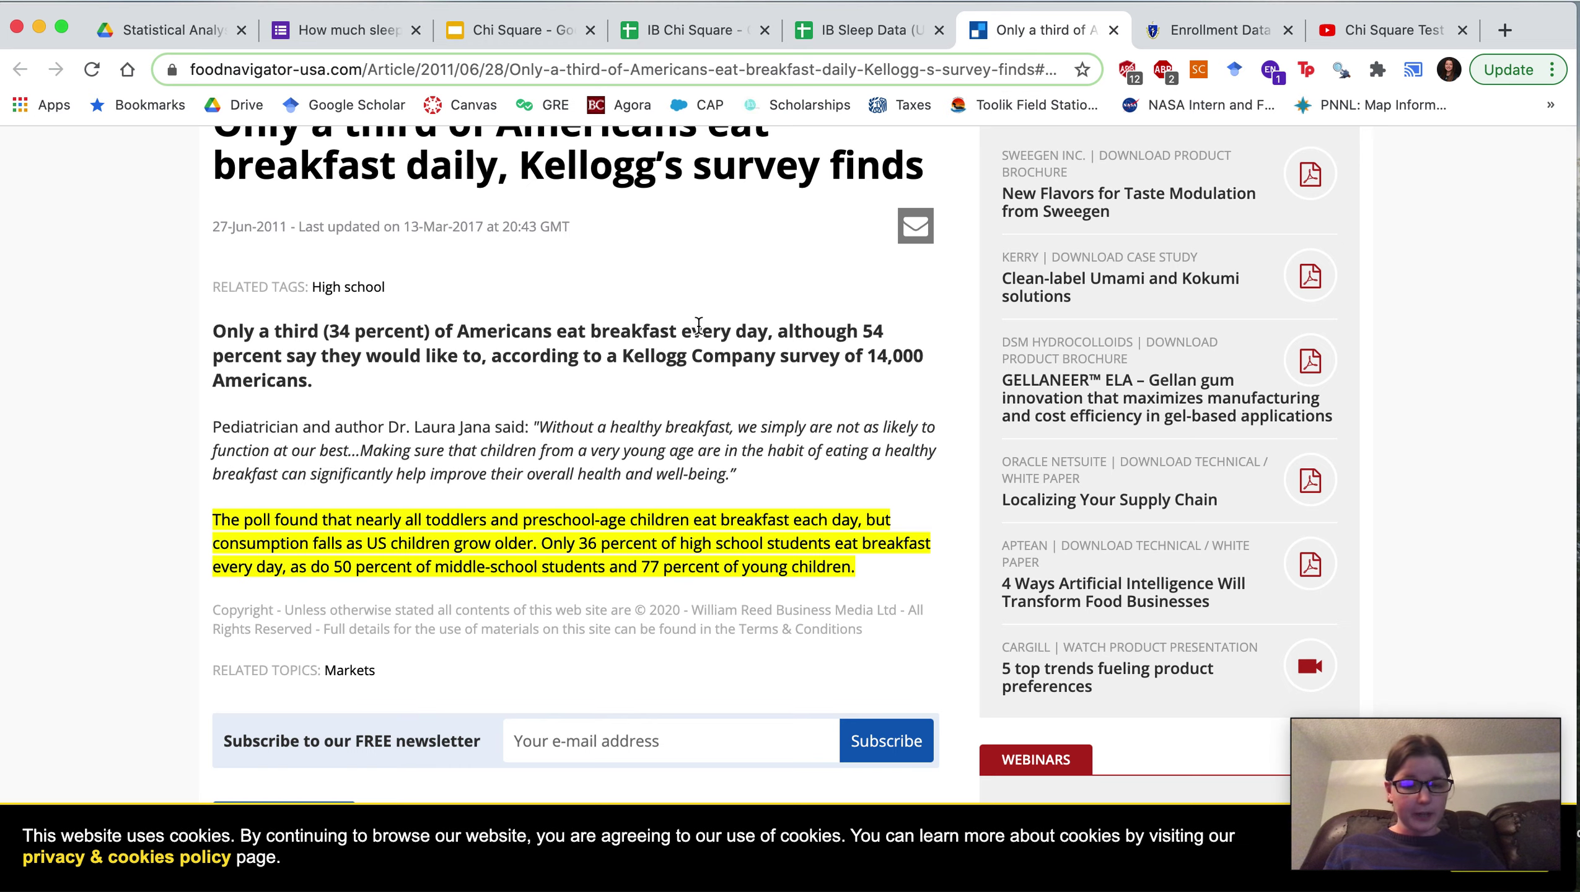
# Step: Return from the Food Navigator article to the IB Sleep Data spreadsheet
pyautogui.click(862, 31)
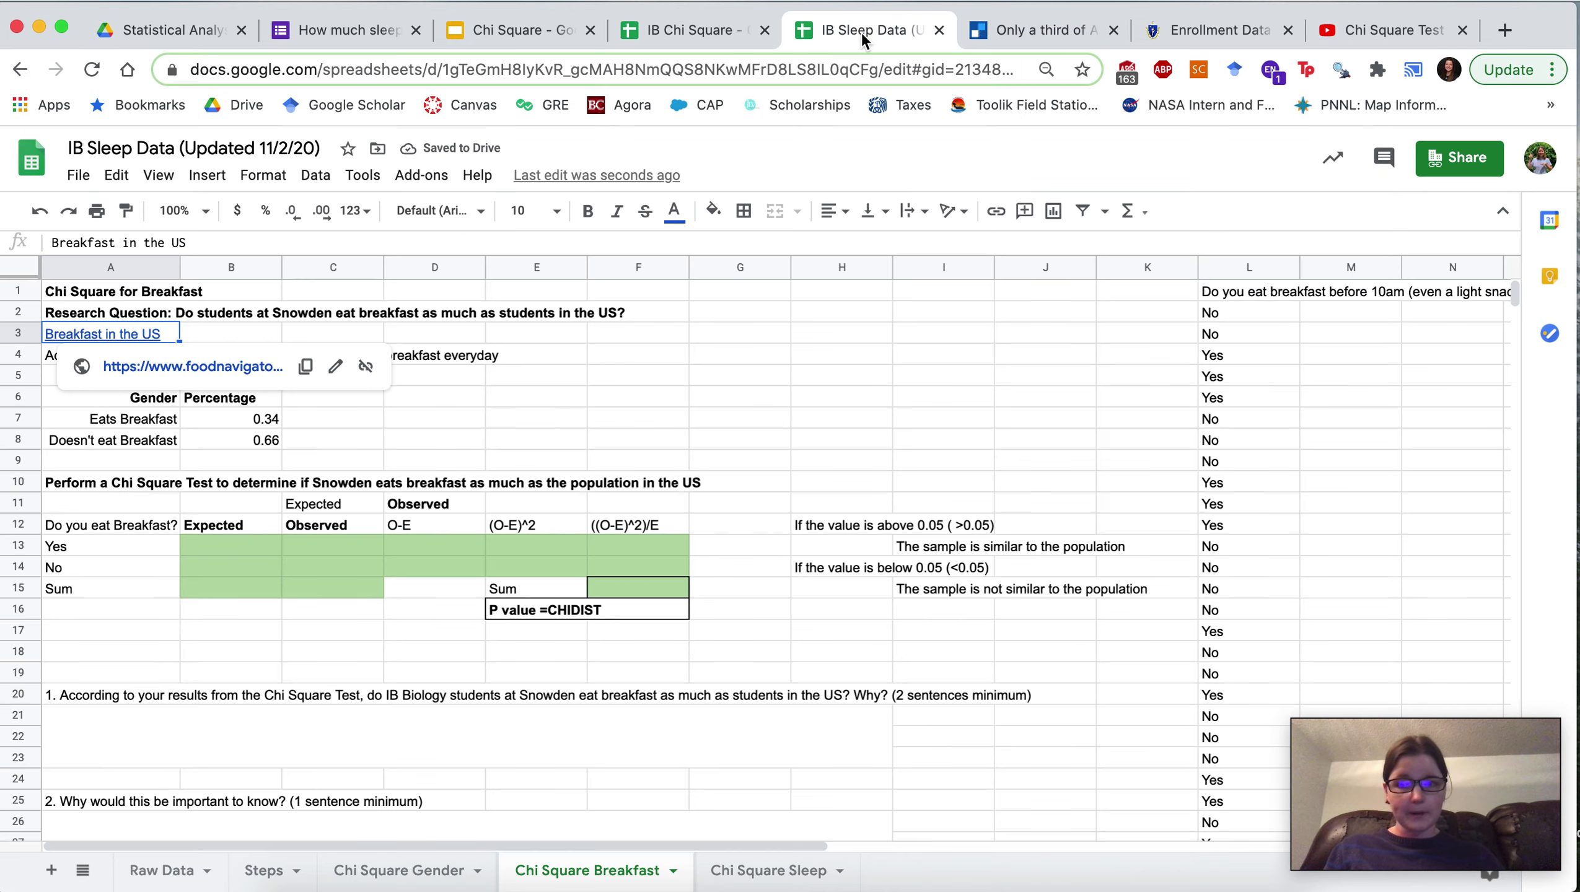
# Step: Check the 0.34 and 0.66 breakfast percentages and the column L survey question heading
pyautogui.click(419, 405)
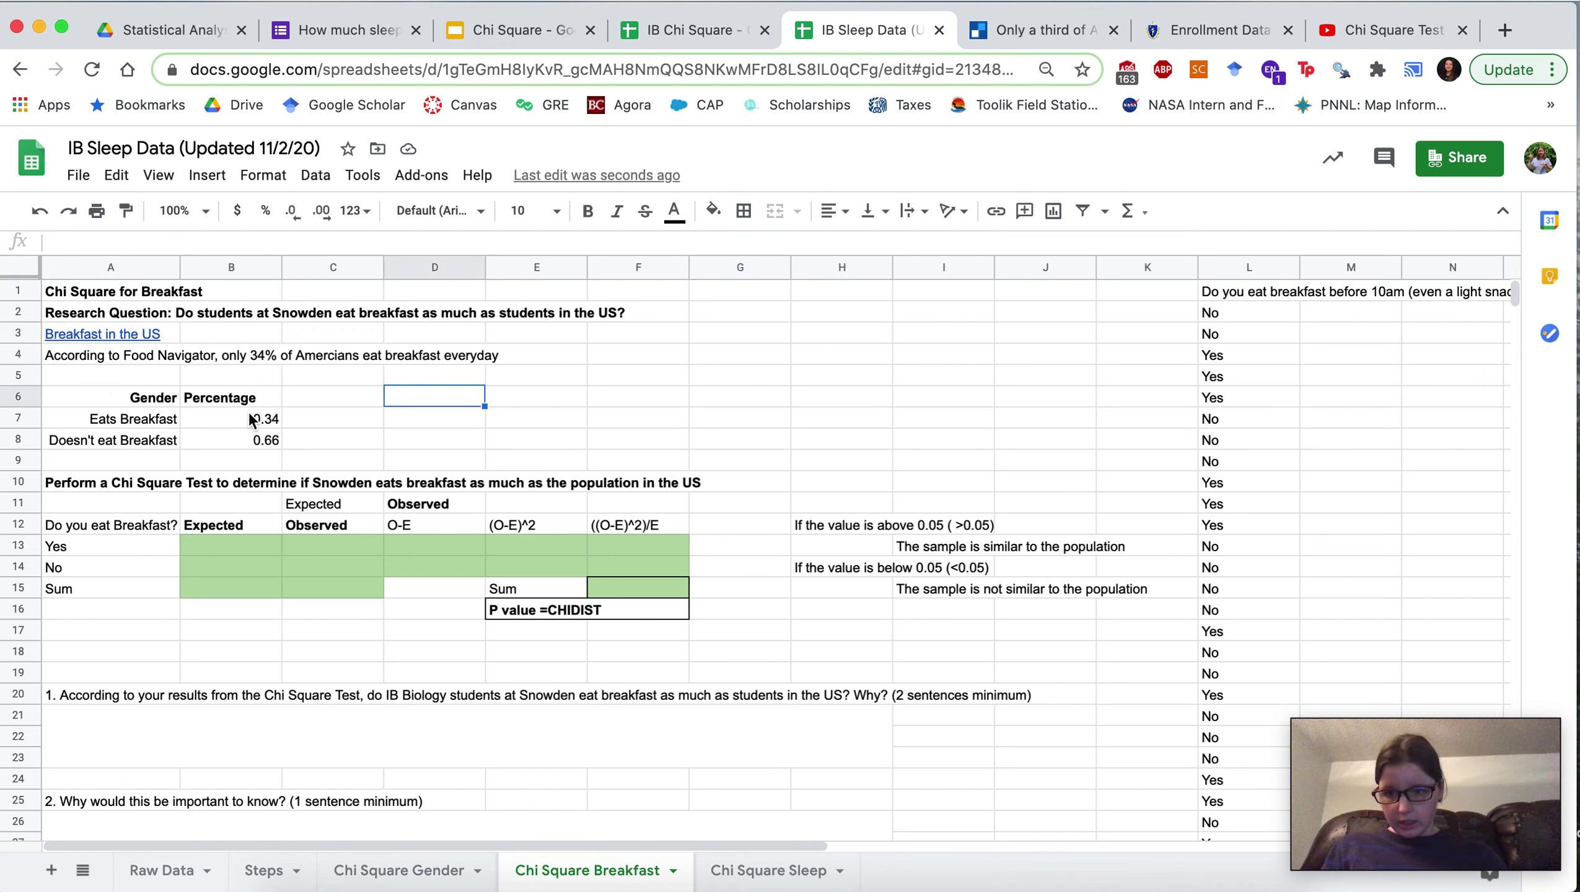
pyautogui.click(216, 422)
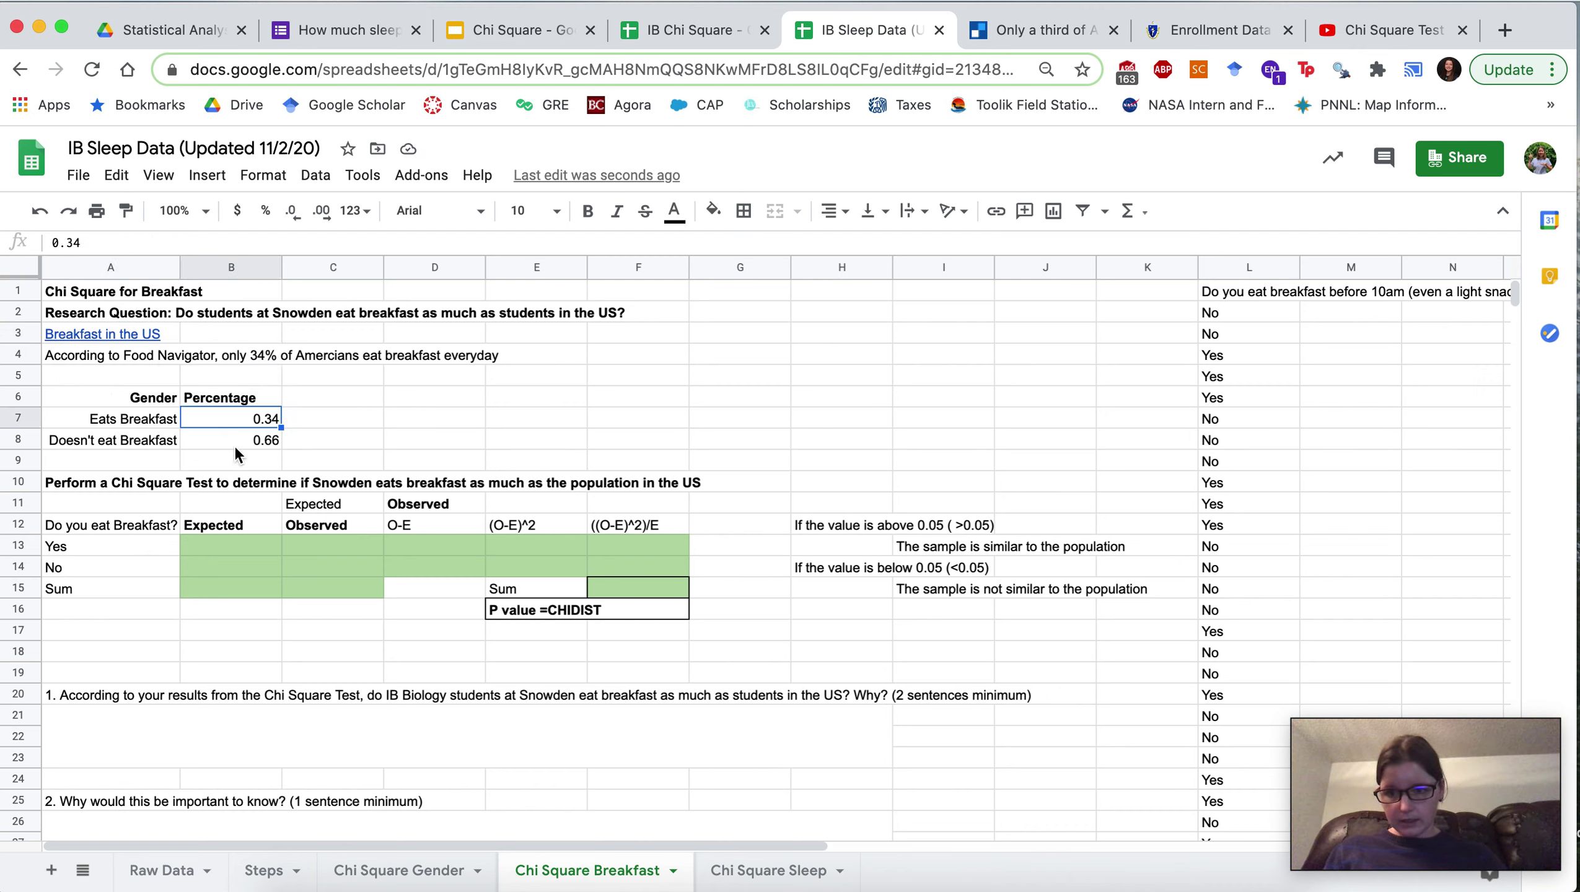
pyautogui.click(260, 441)
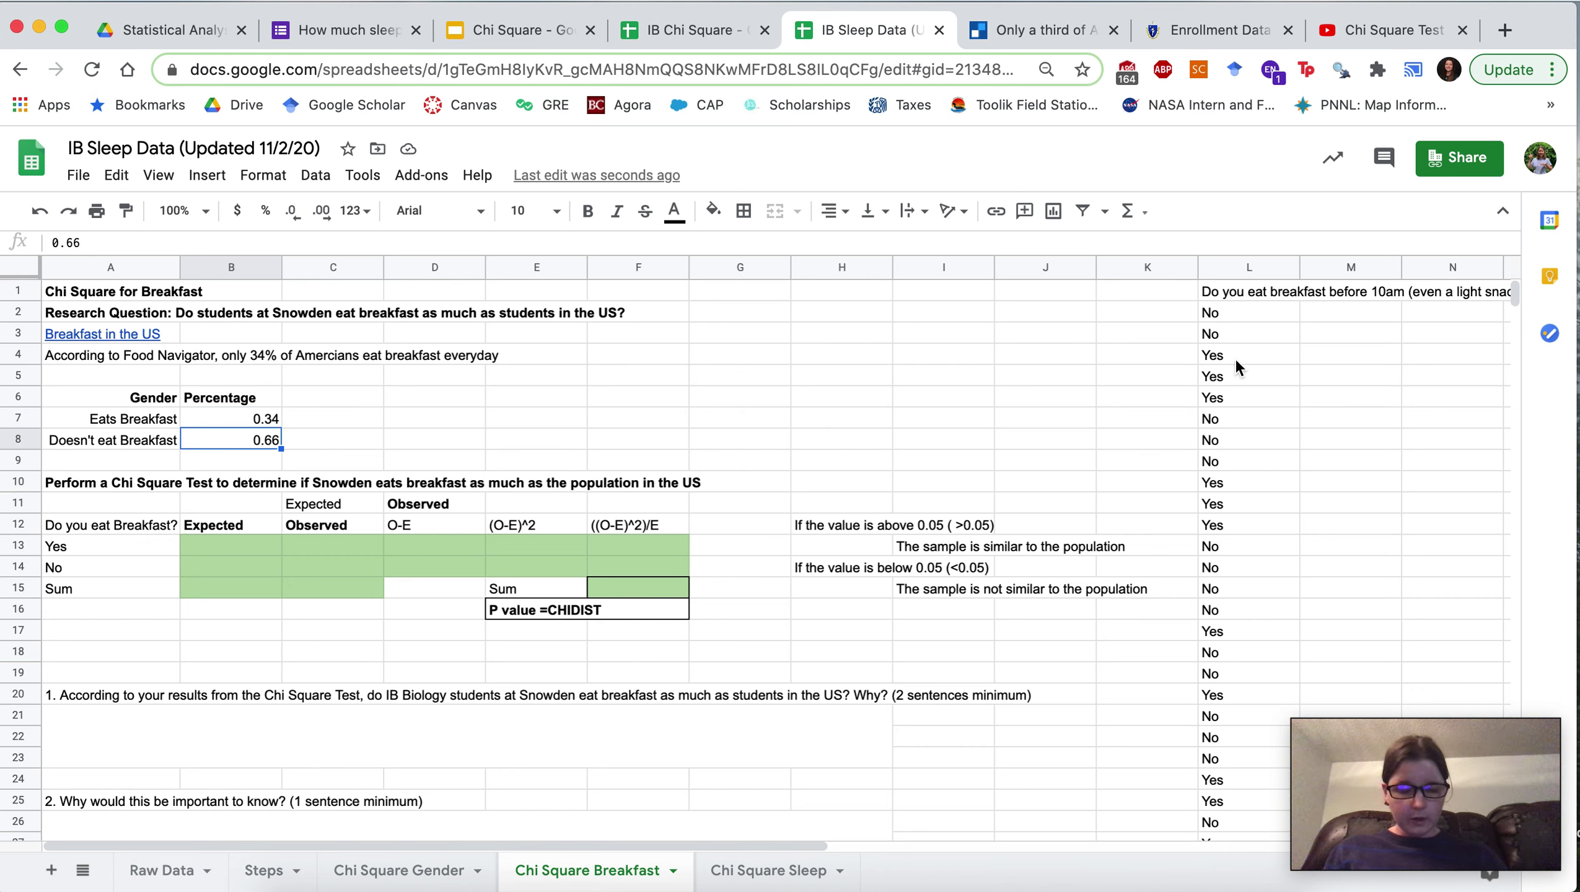
pyautogui.click(1266, 290)
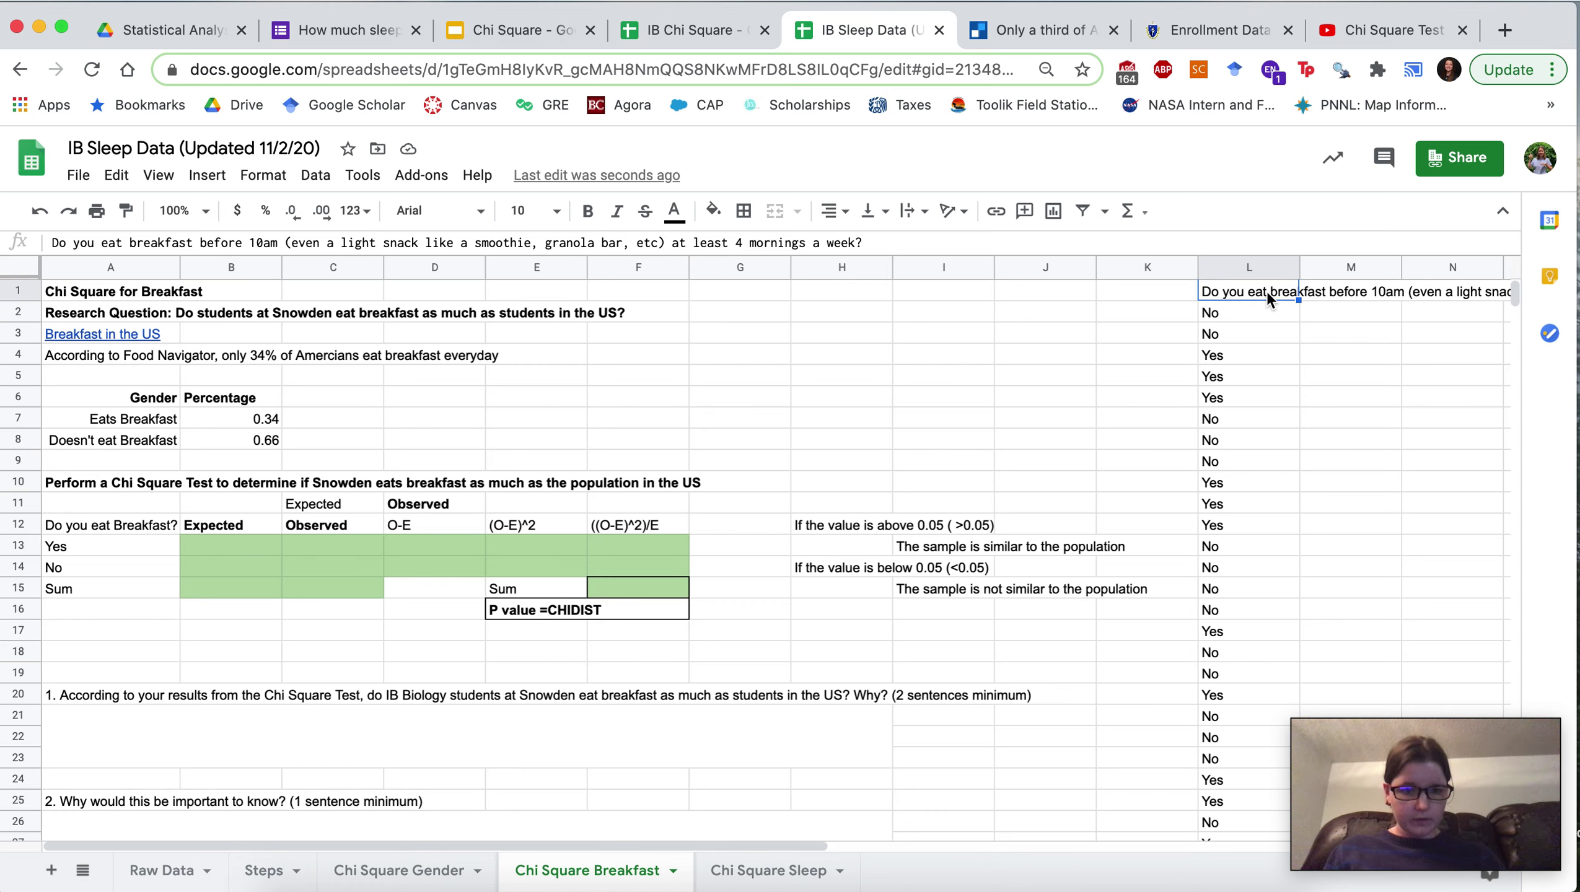
pyautogui.scroll(-5, 1284, 425)
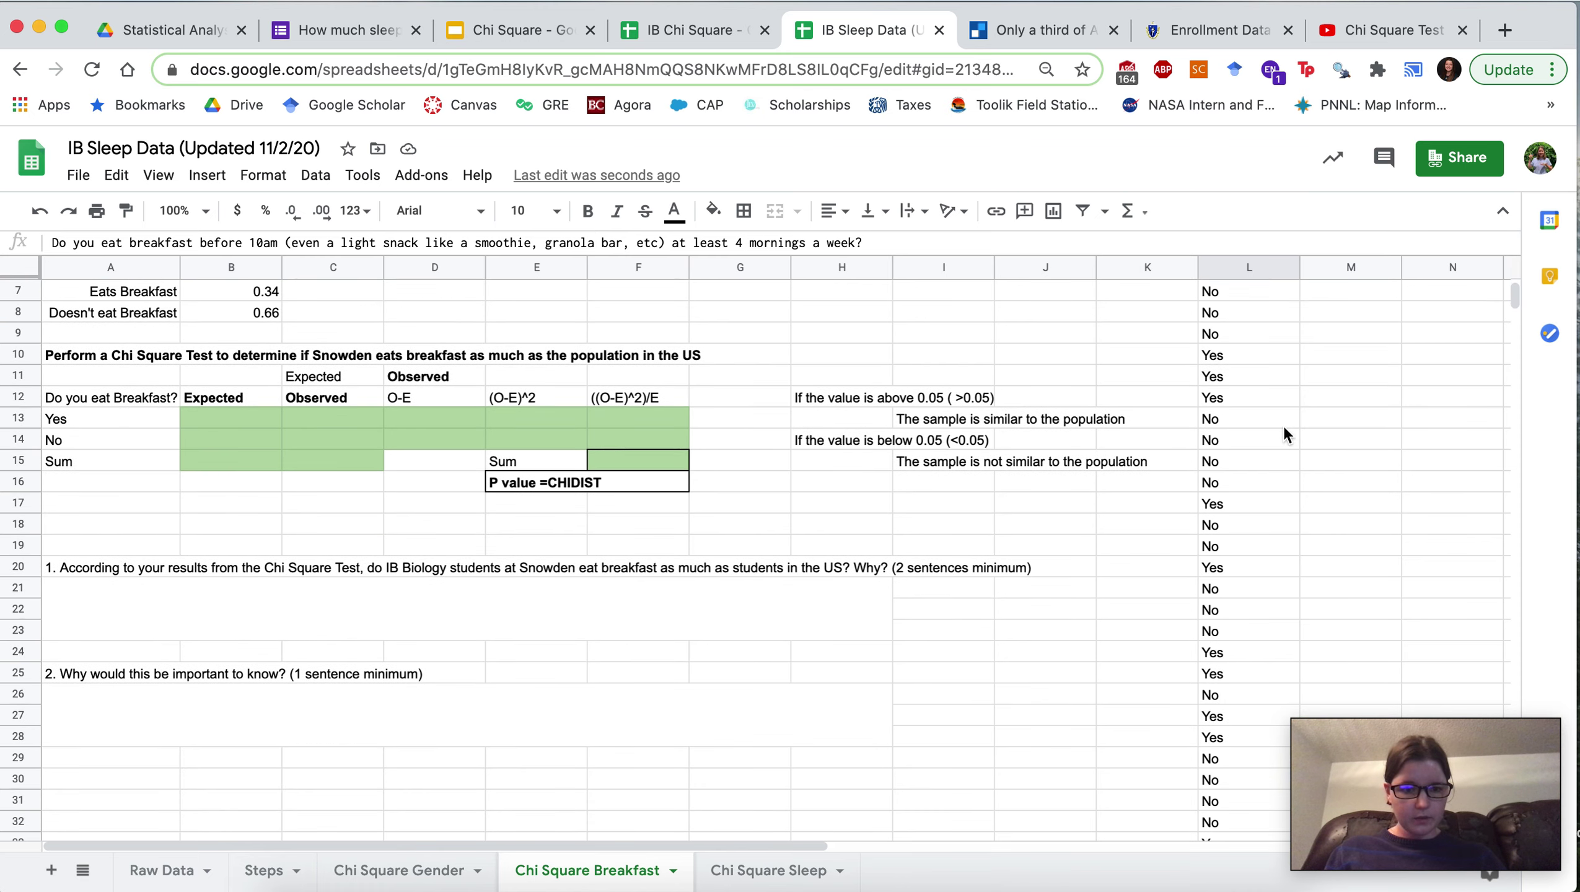
pyautogui.scroll(-7, 1286, 556)
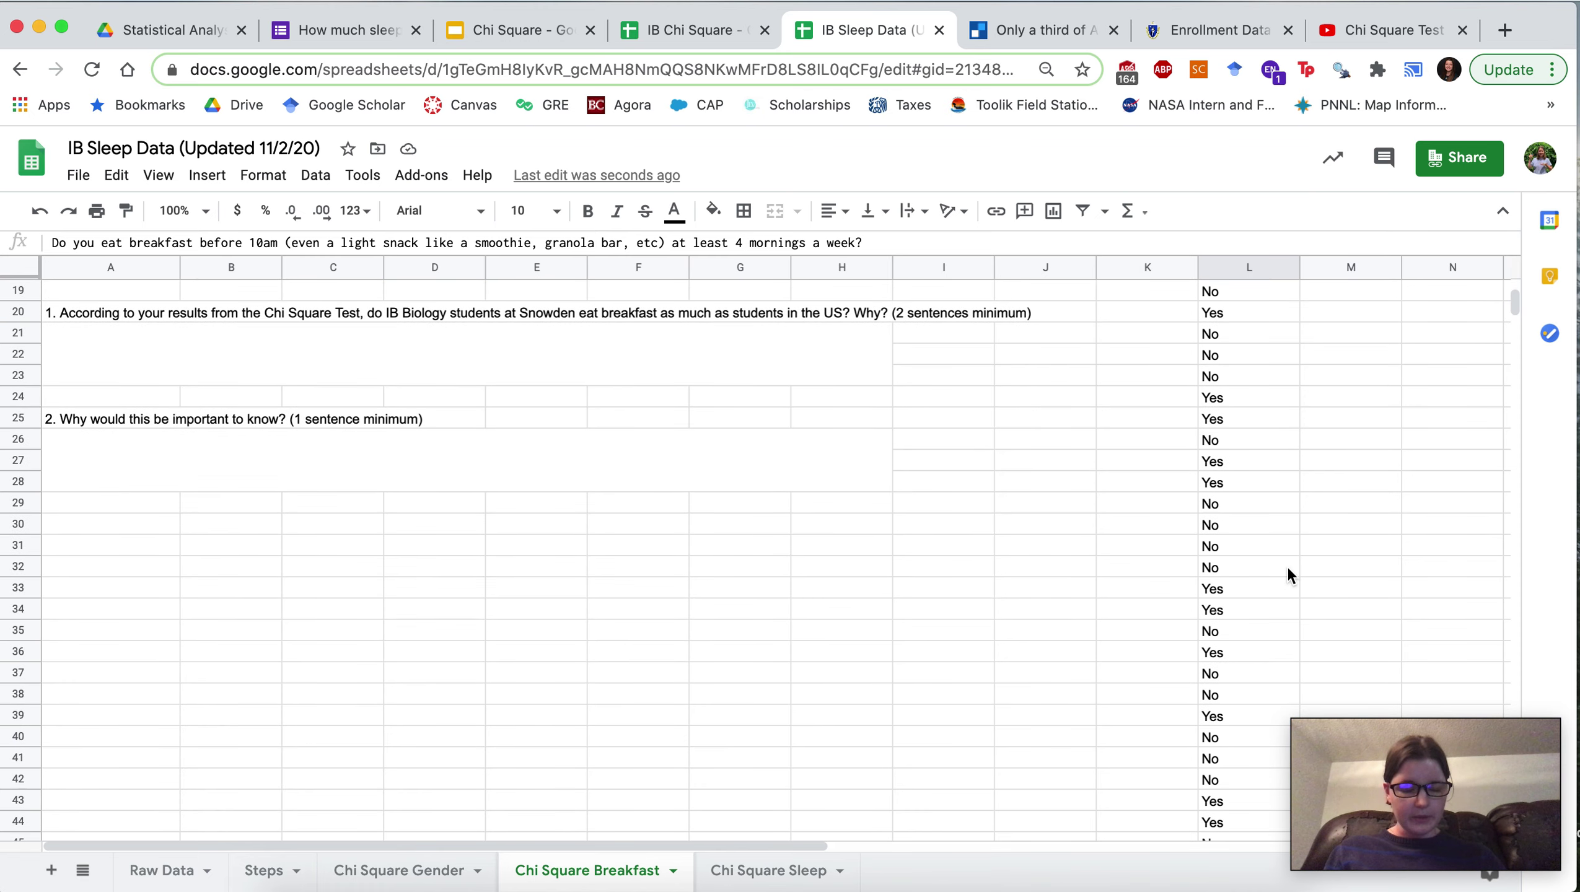
pyautogui.scroll(12, 1287, 566)
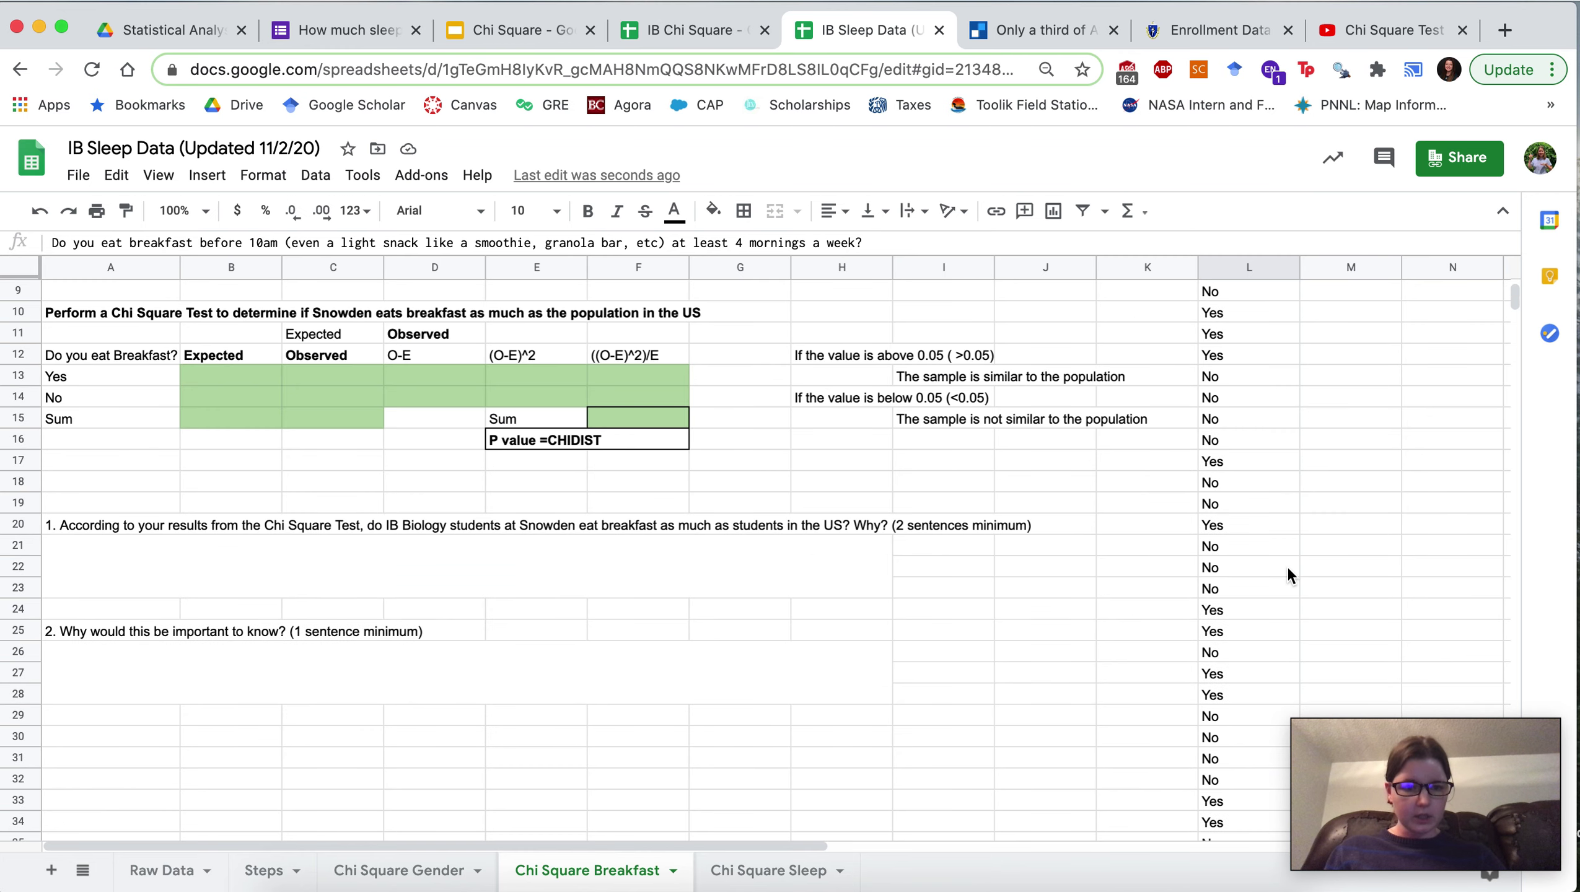
# Step: Select the breakfast responses in L2:L57
pyautogui.click(1226, 314)
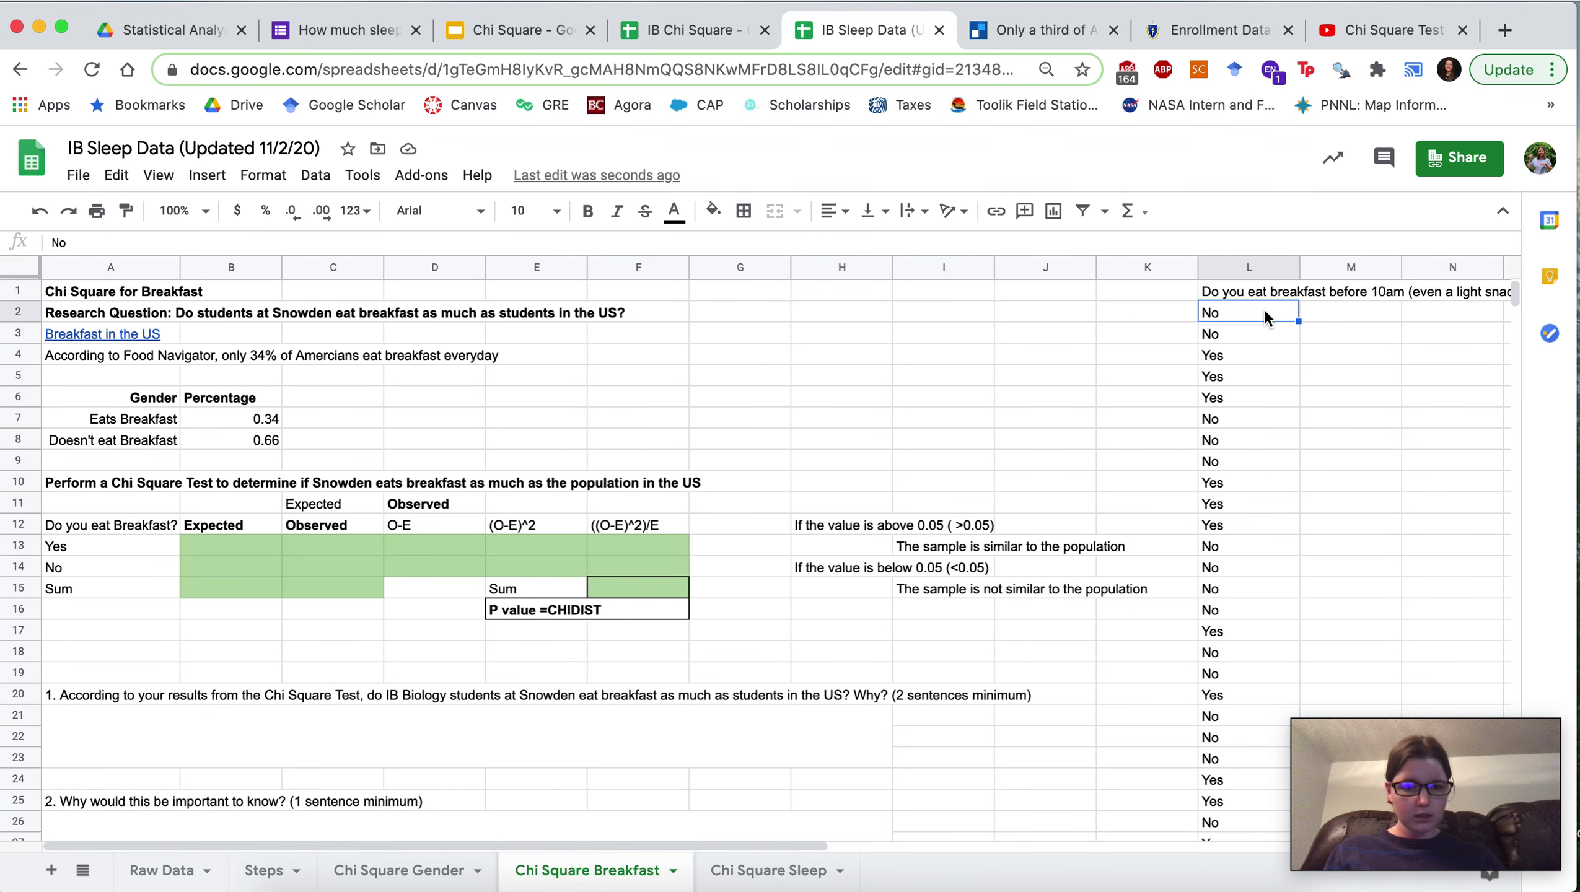
pyautogui.press('Down')
pyautogui.press('Left')
pyautogui.moveTo(1226, 314); pyautogui.dragTo(1228, 615)
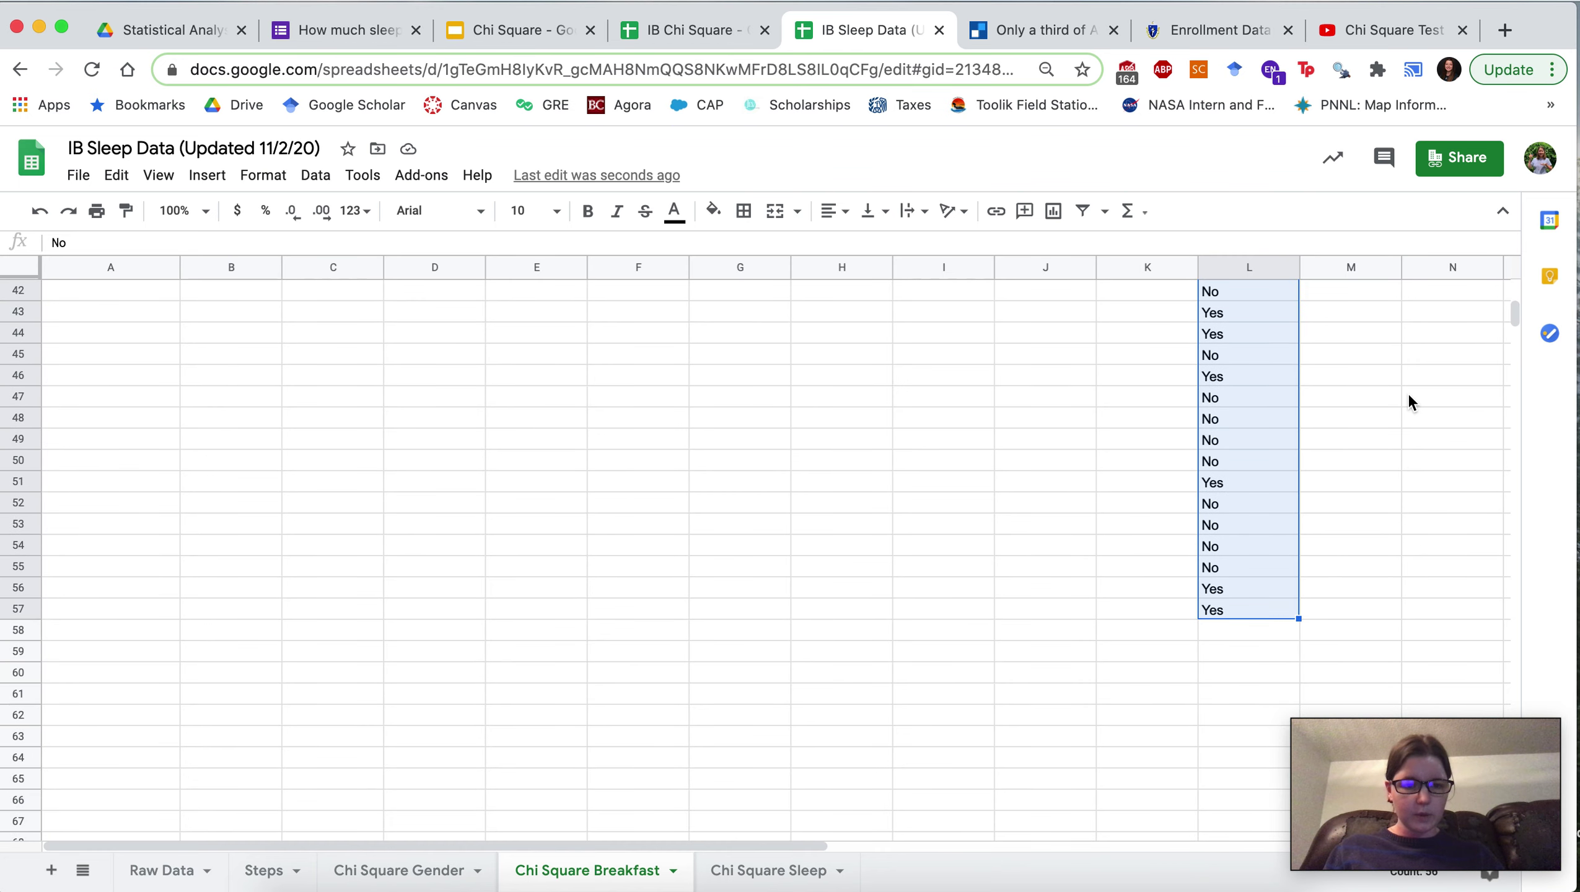
pyautogui.scroll(9, 1407, 393)
pyautogui.scroll(5, 1407, 393)
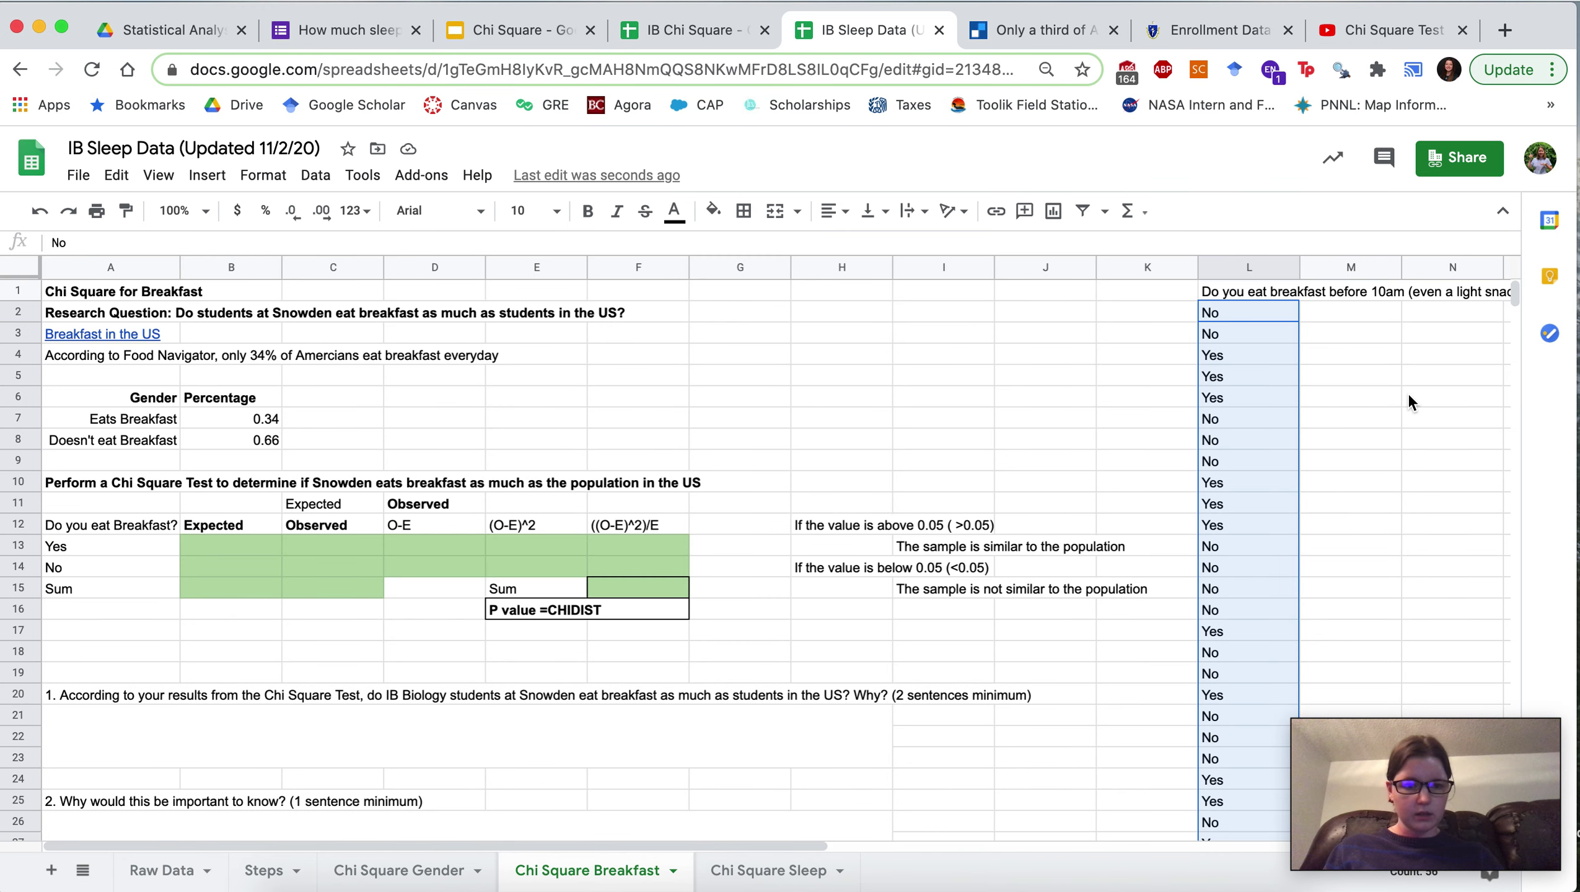
# Step: Sort range L2:L57 by column L A→Z so No answers come first, Yes from row 36
pyautogui.click(316, 175)
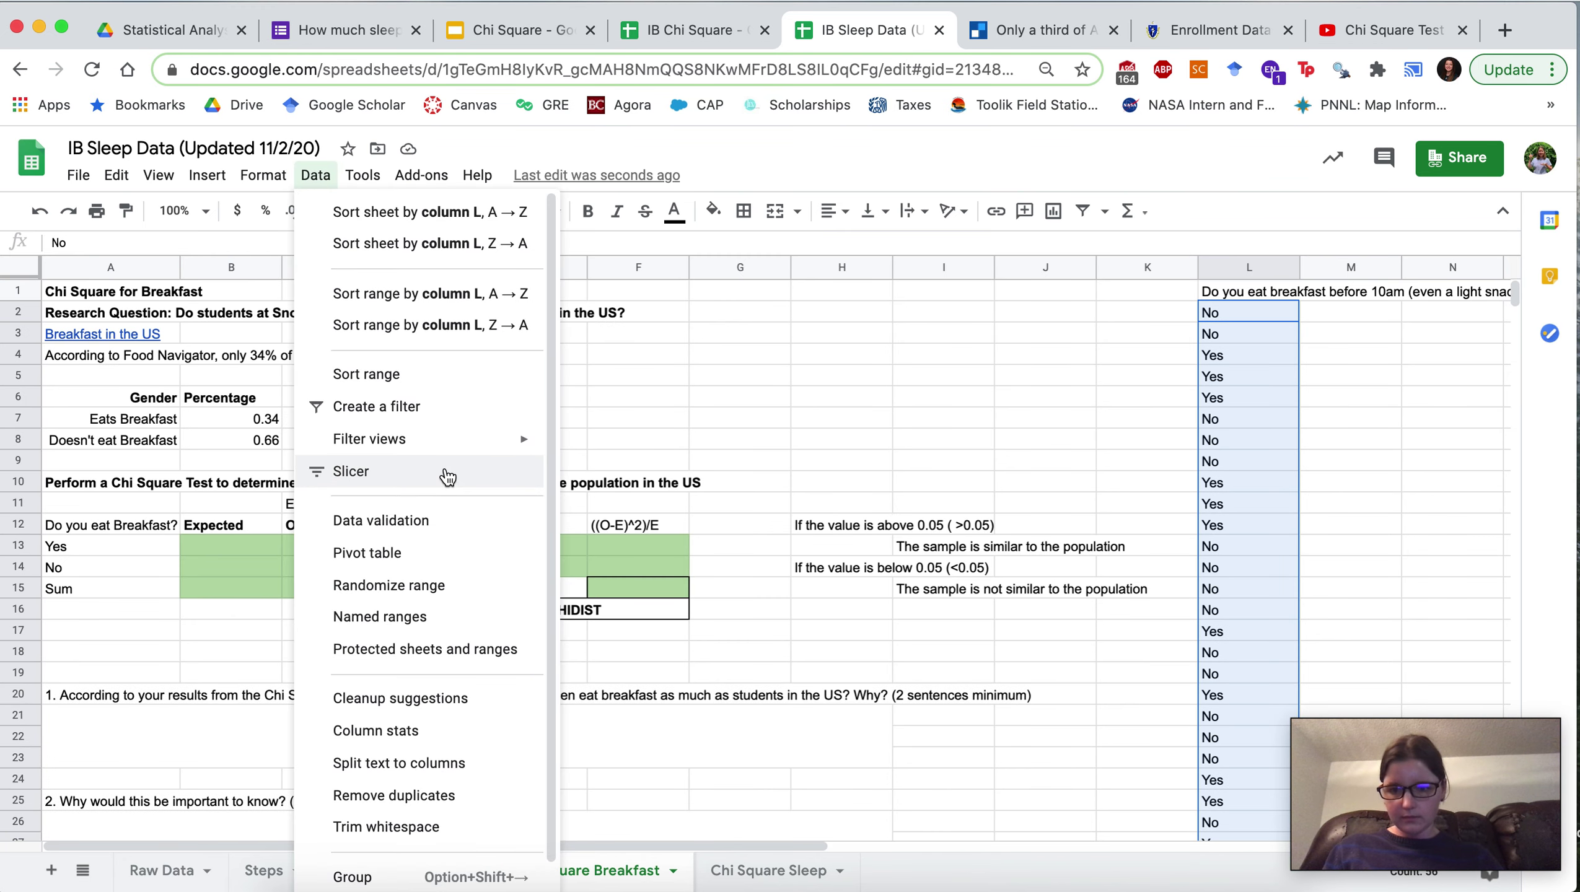
pyautogui.click(412, 375)
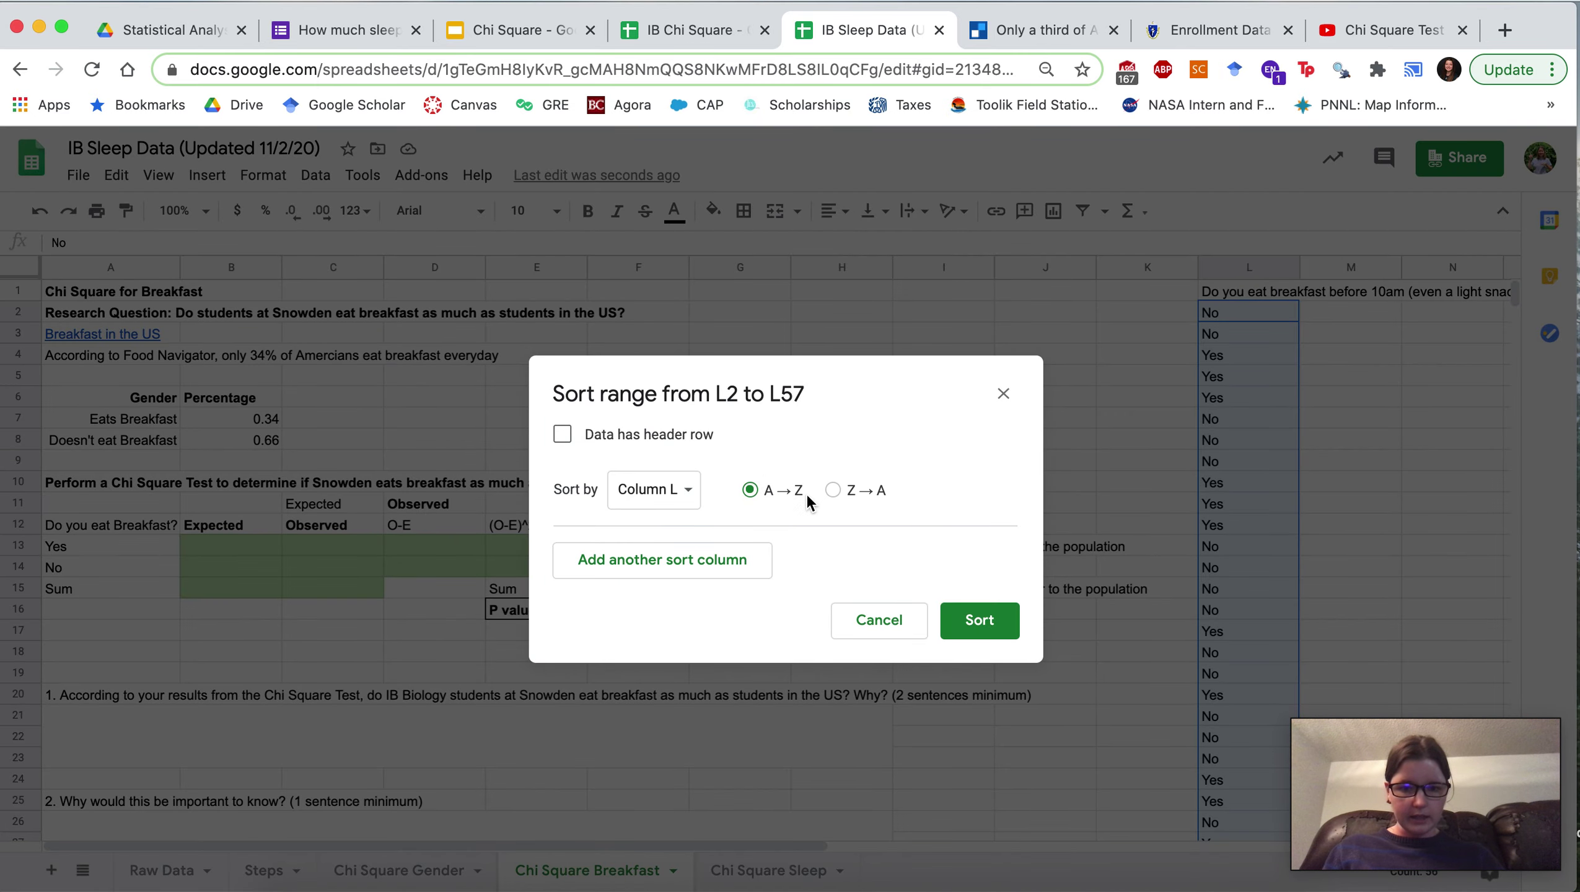
pyautogui.click(978, 620)
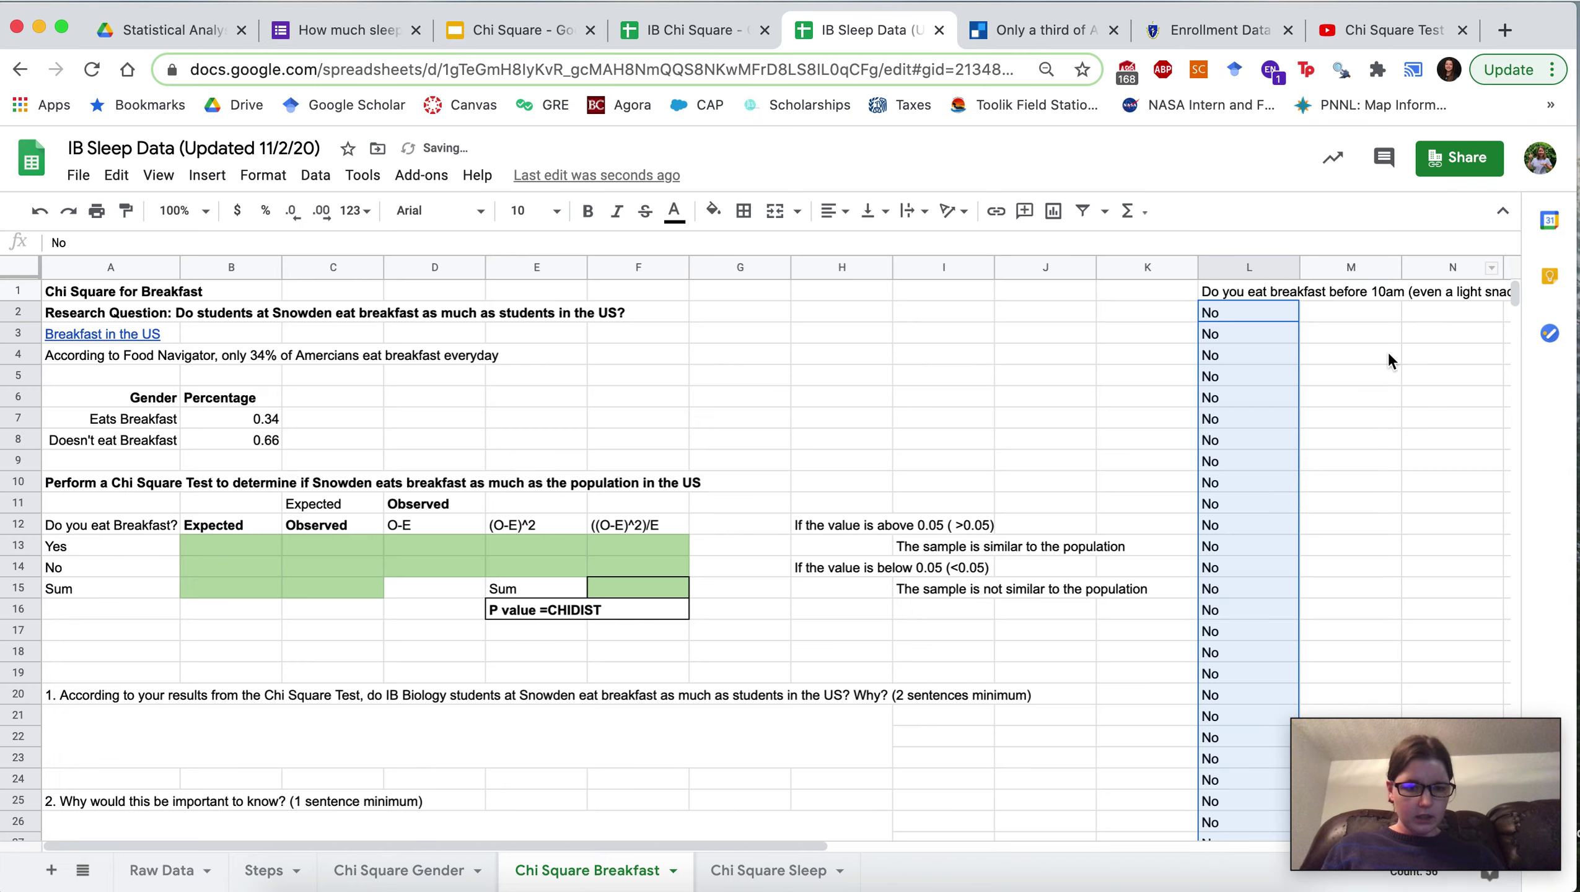
pyautogui.click(1350, 355)
pyautogui.scroll(-3, 1247, 445)
pyautogui.scroll(-5, 1247, 444)
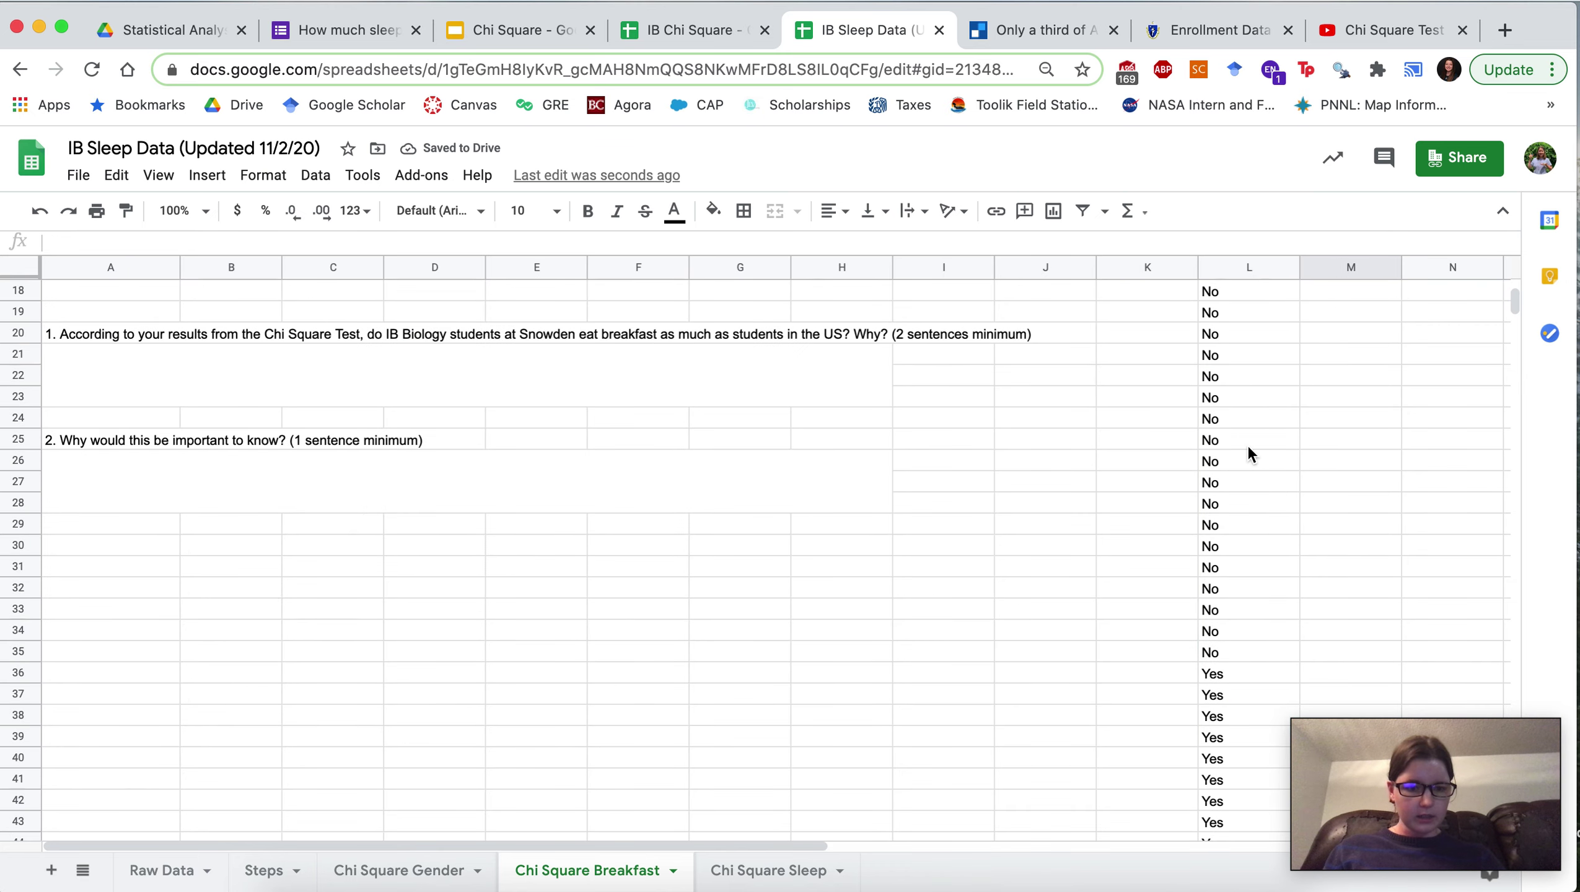
pyautogui.scroll(8, 1109, 457)
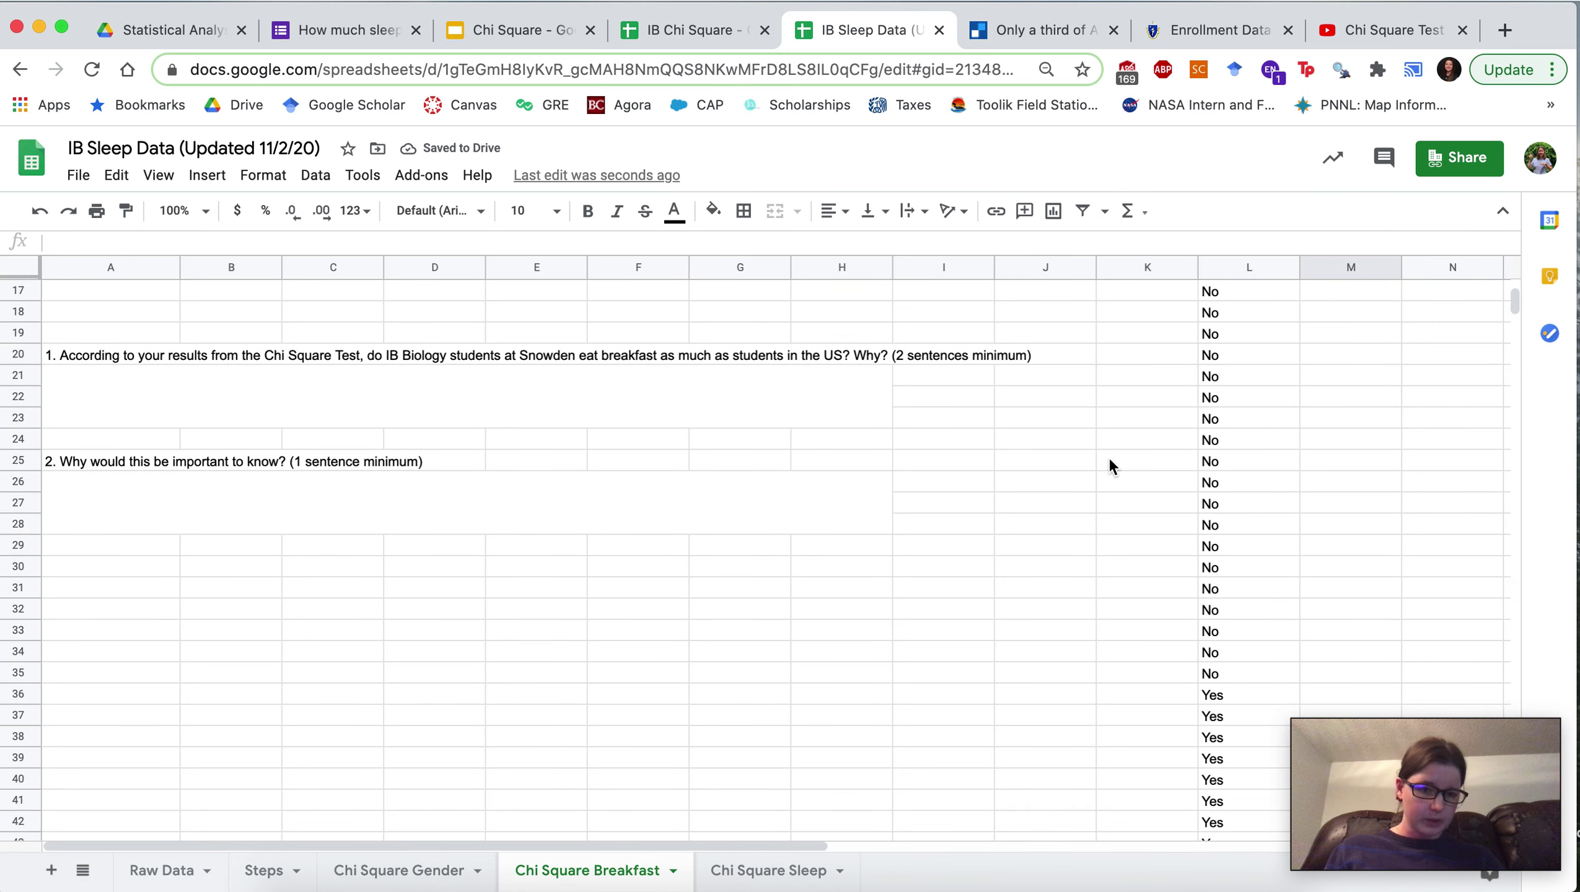
# Step: Enter =COUNTIF(L2:L57,"Yes") in C13, giving an observed Yes count of 22
pyautogui.click(339, 546)
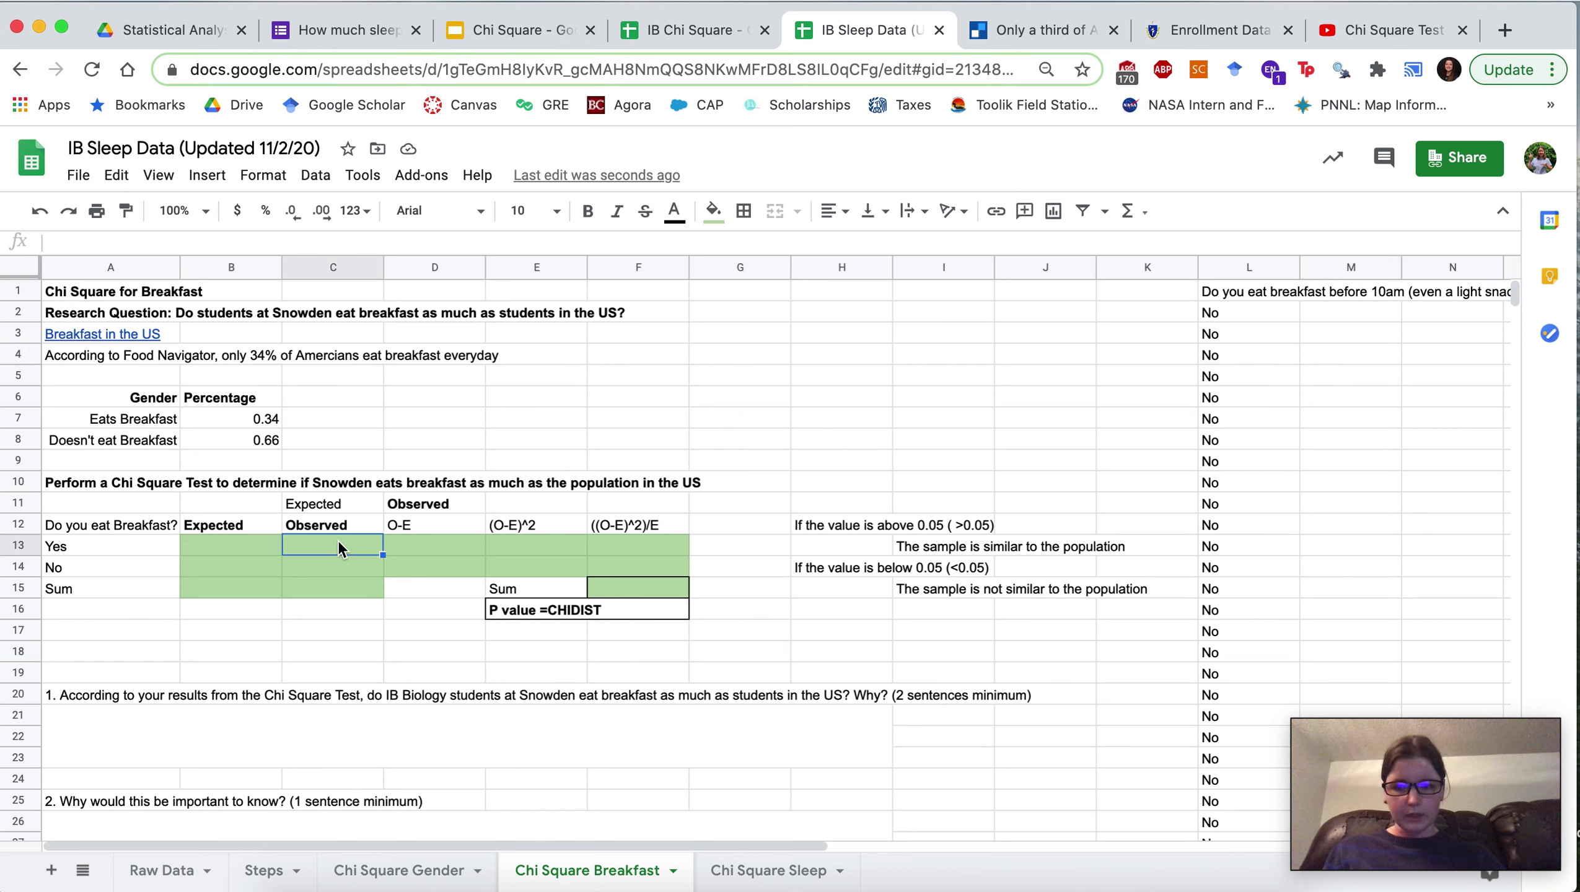
pyautogui.write('=COUNTIF(')
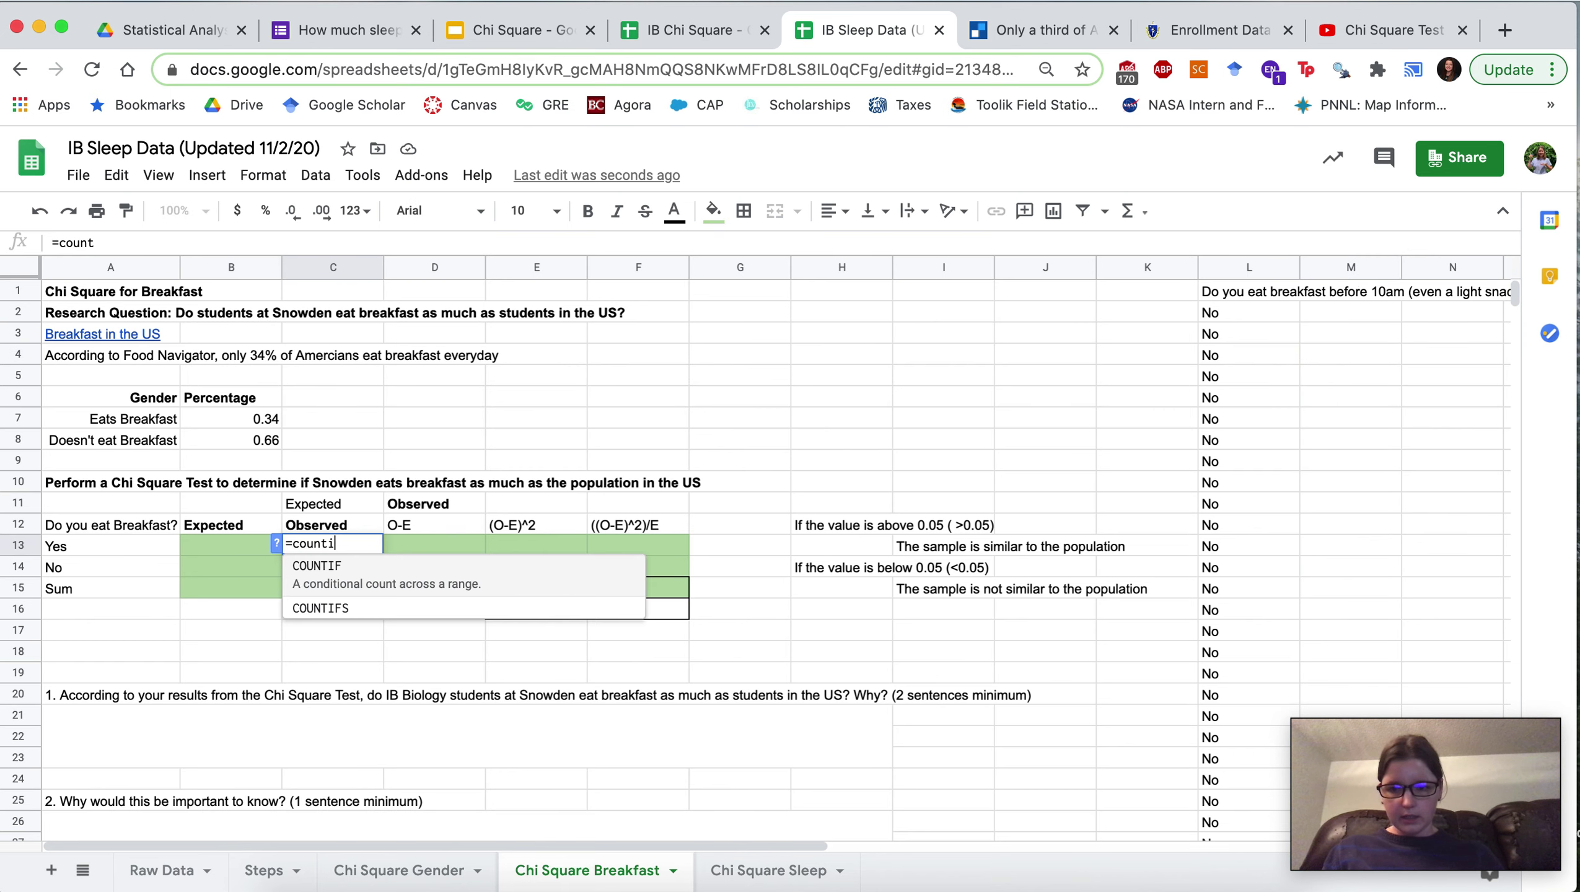
pyautogui.moveTo(1244, 313); pyautogui.dragTo(1232, 609)
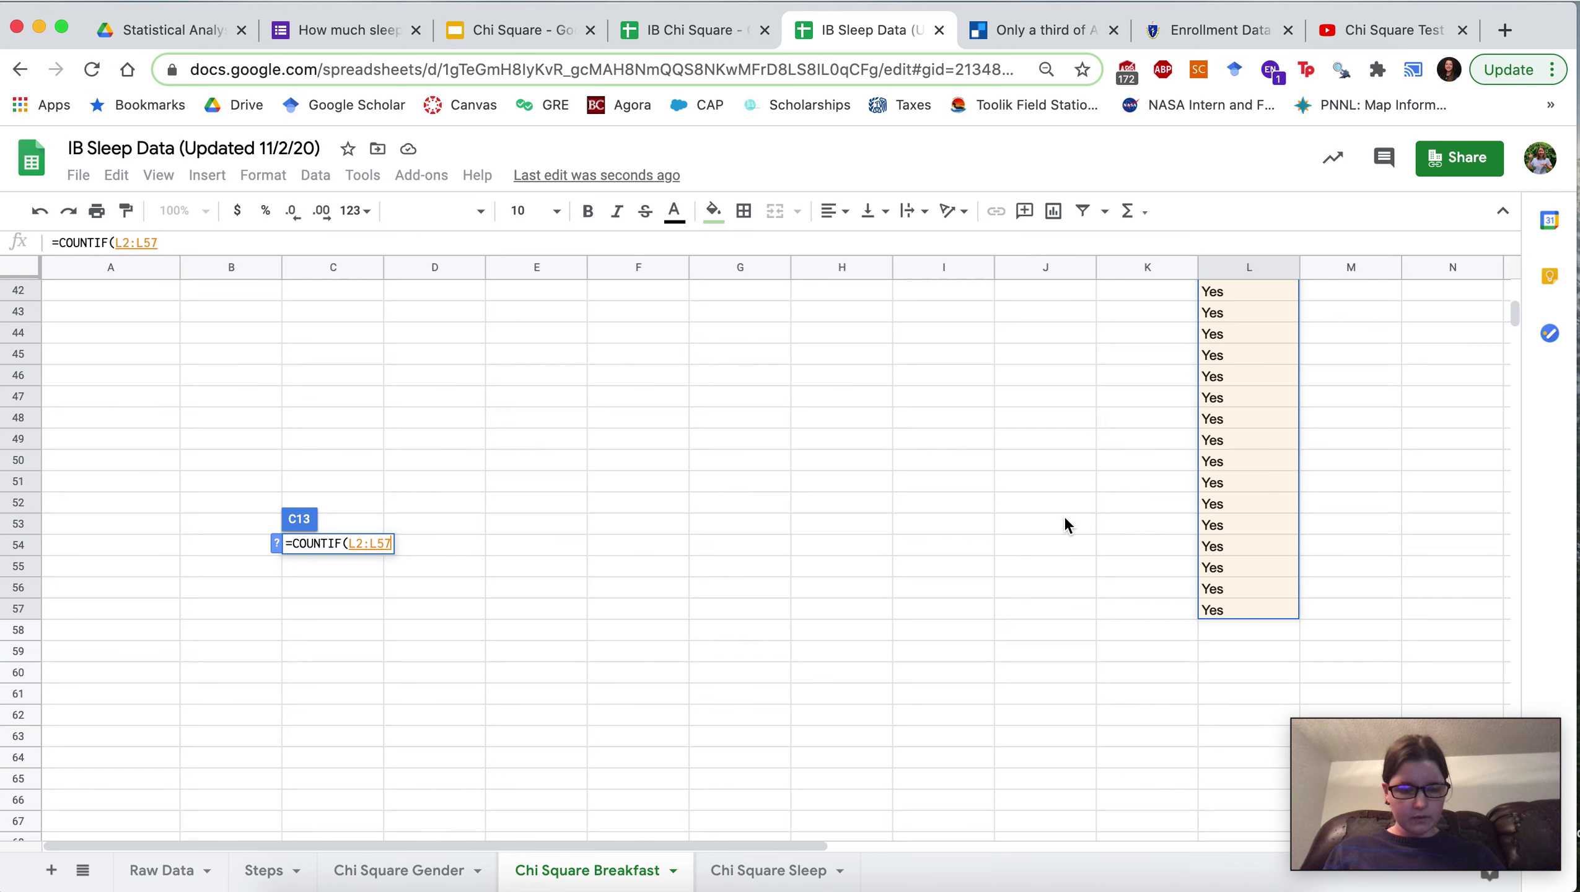
pyautogui.write(',')
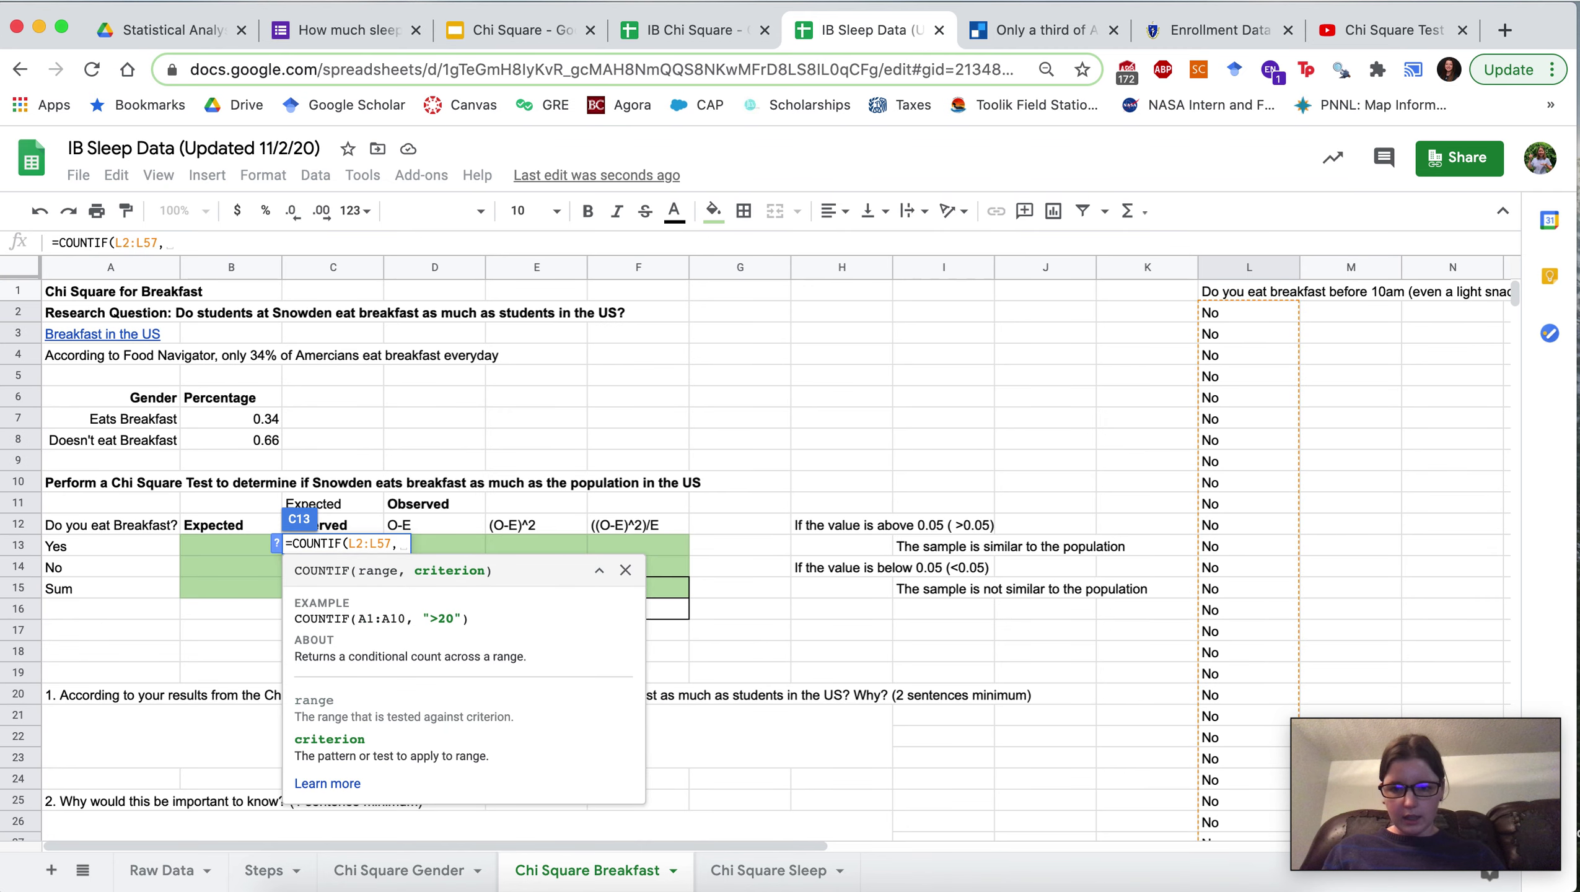
pyautogui.write('"')
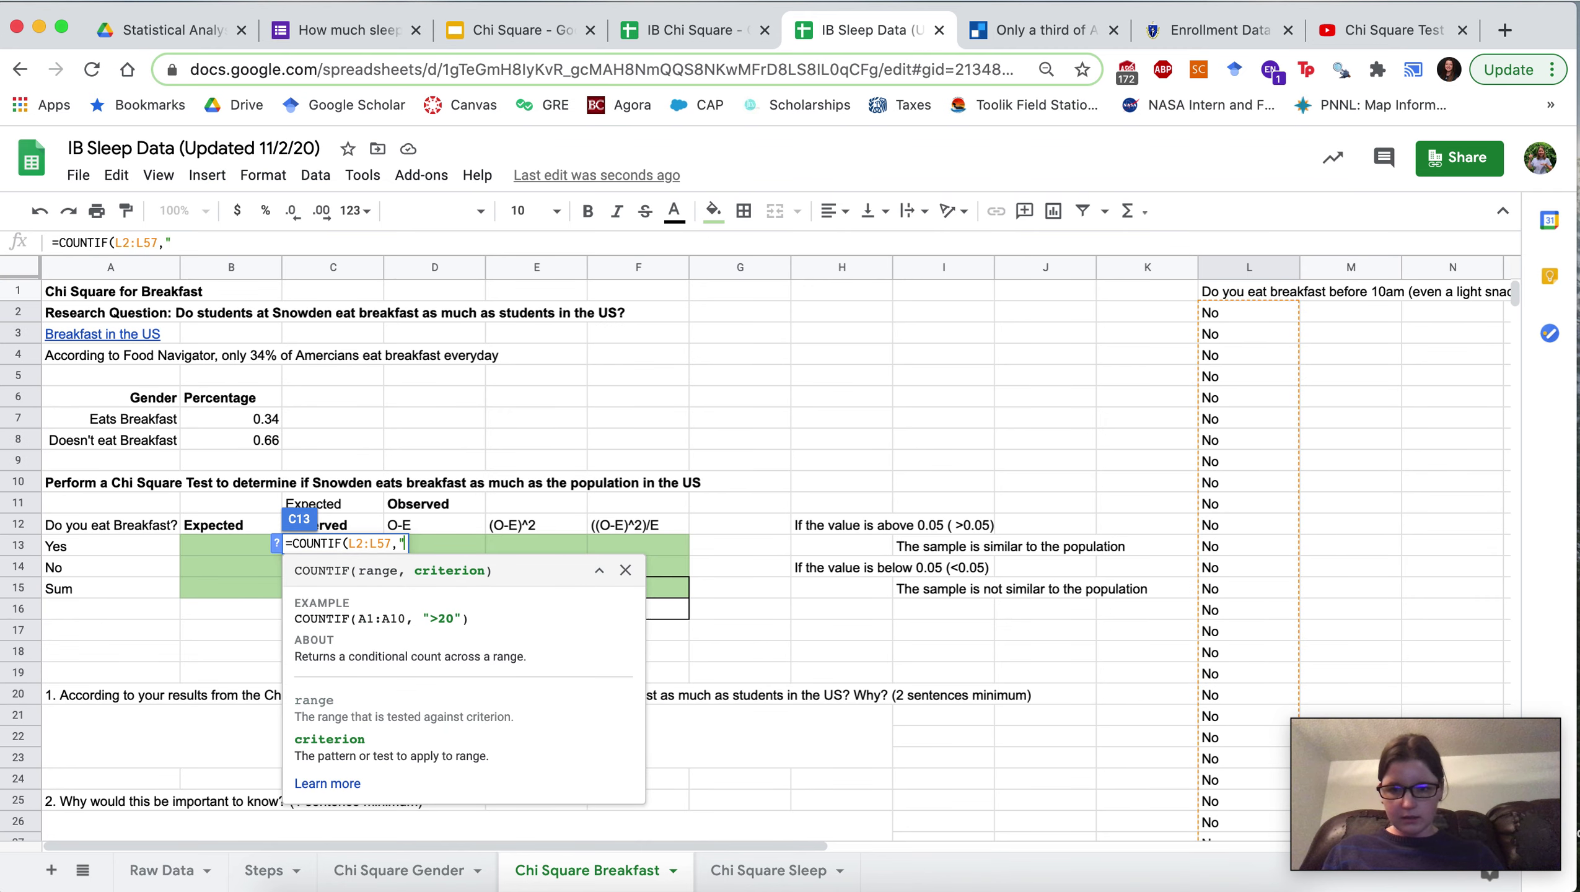
pyautogui.write('Yes")')
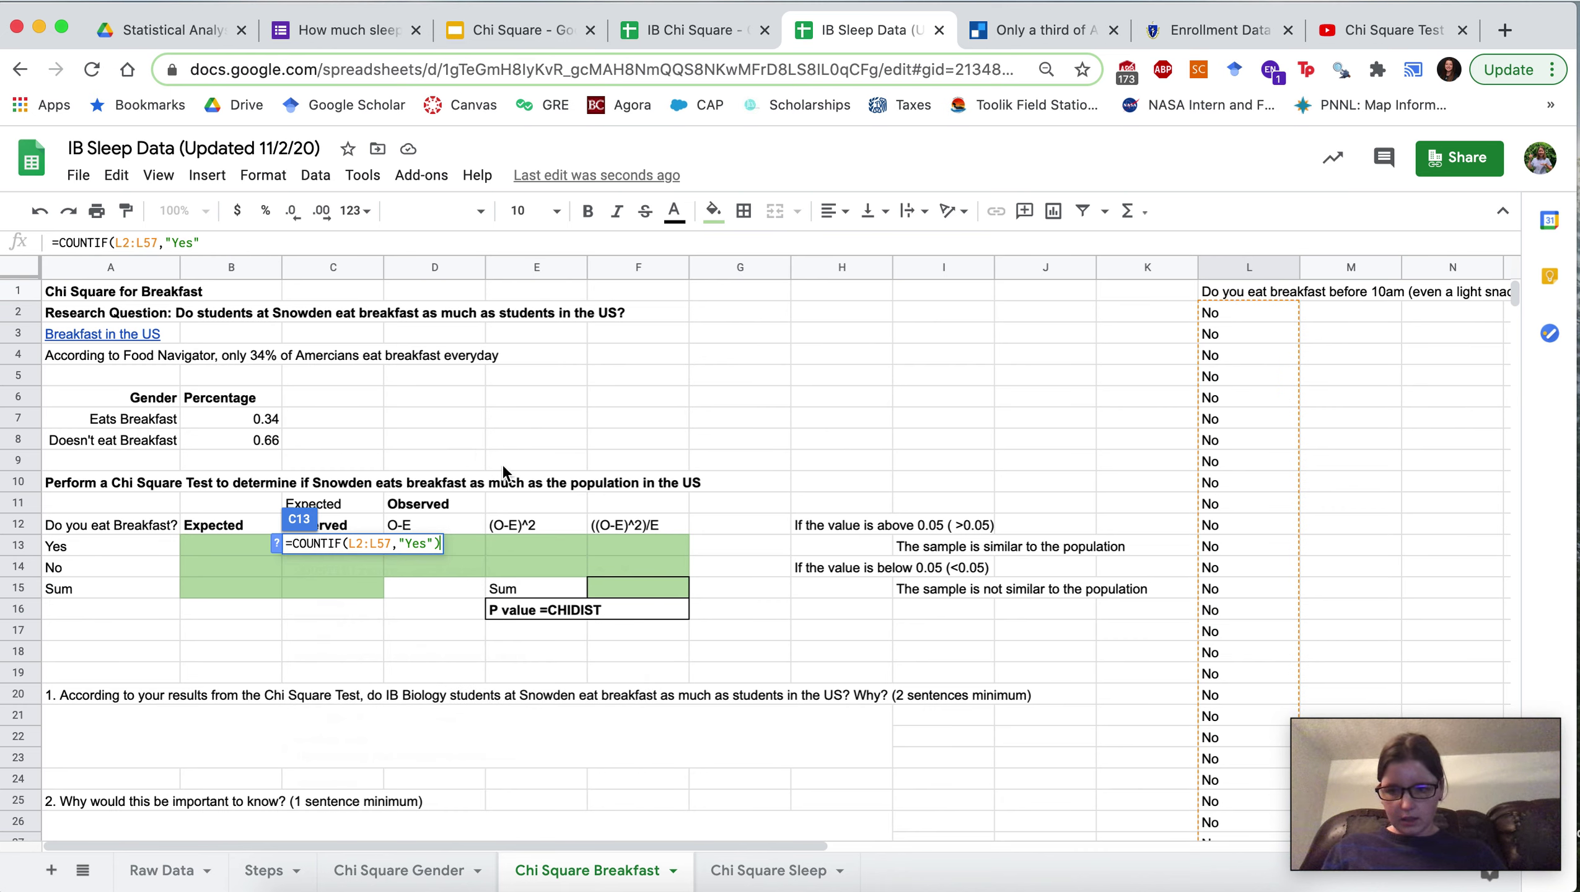
pyautogui.press('Return')
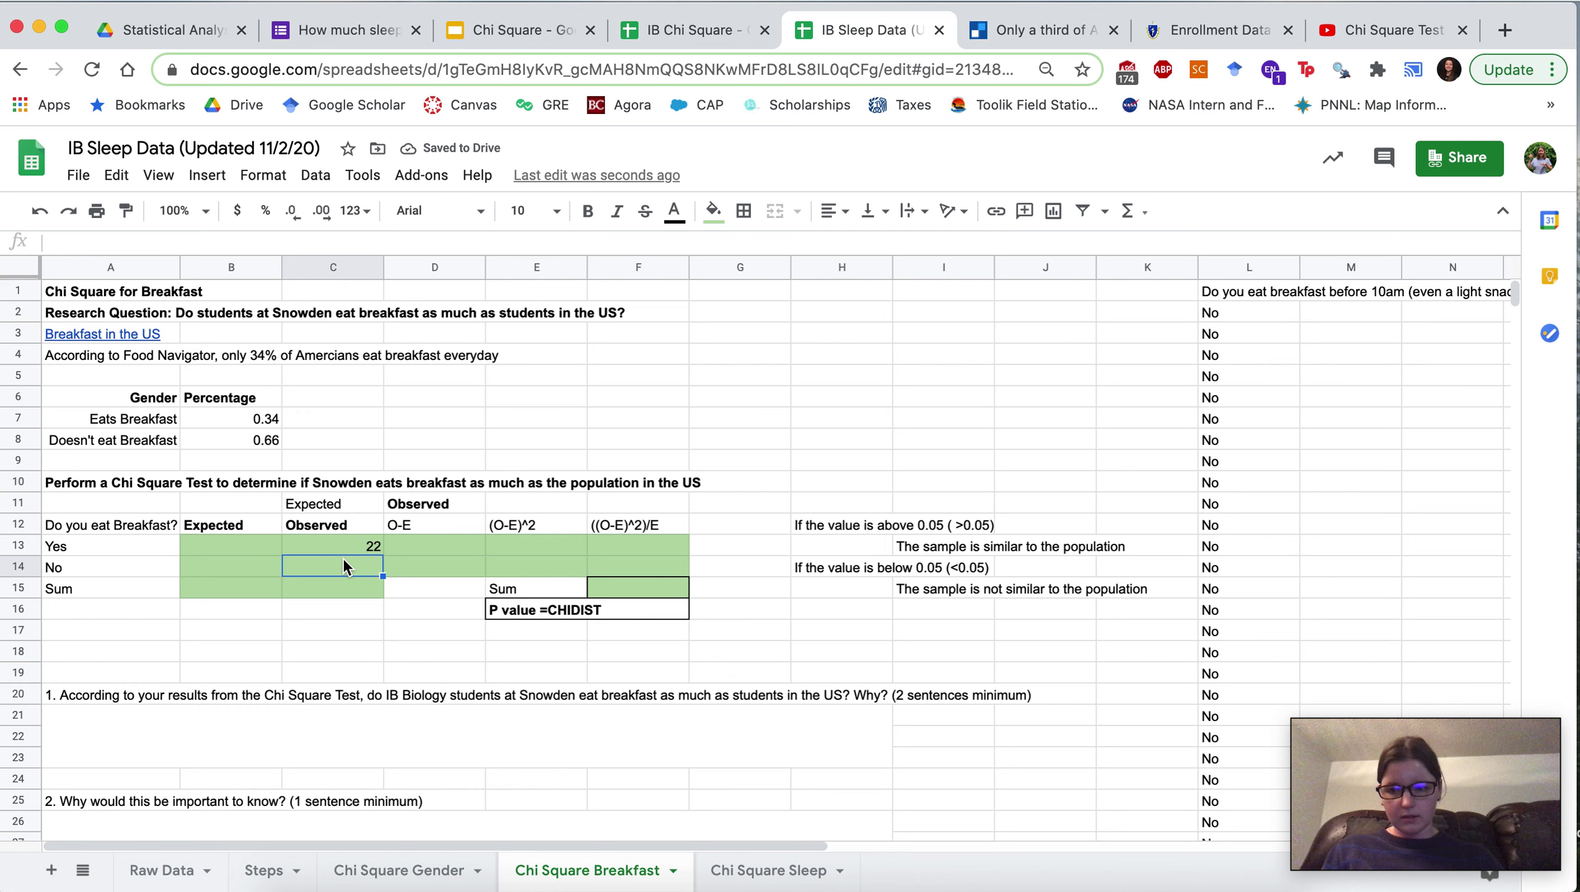
# Step: Enter =countif(L2:L57,"No") in C14, giving an observed No count of 34
pyautogui.write('=countif')
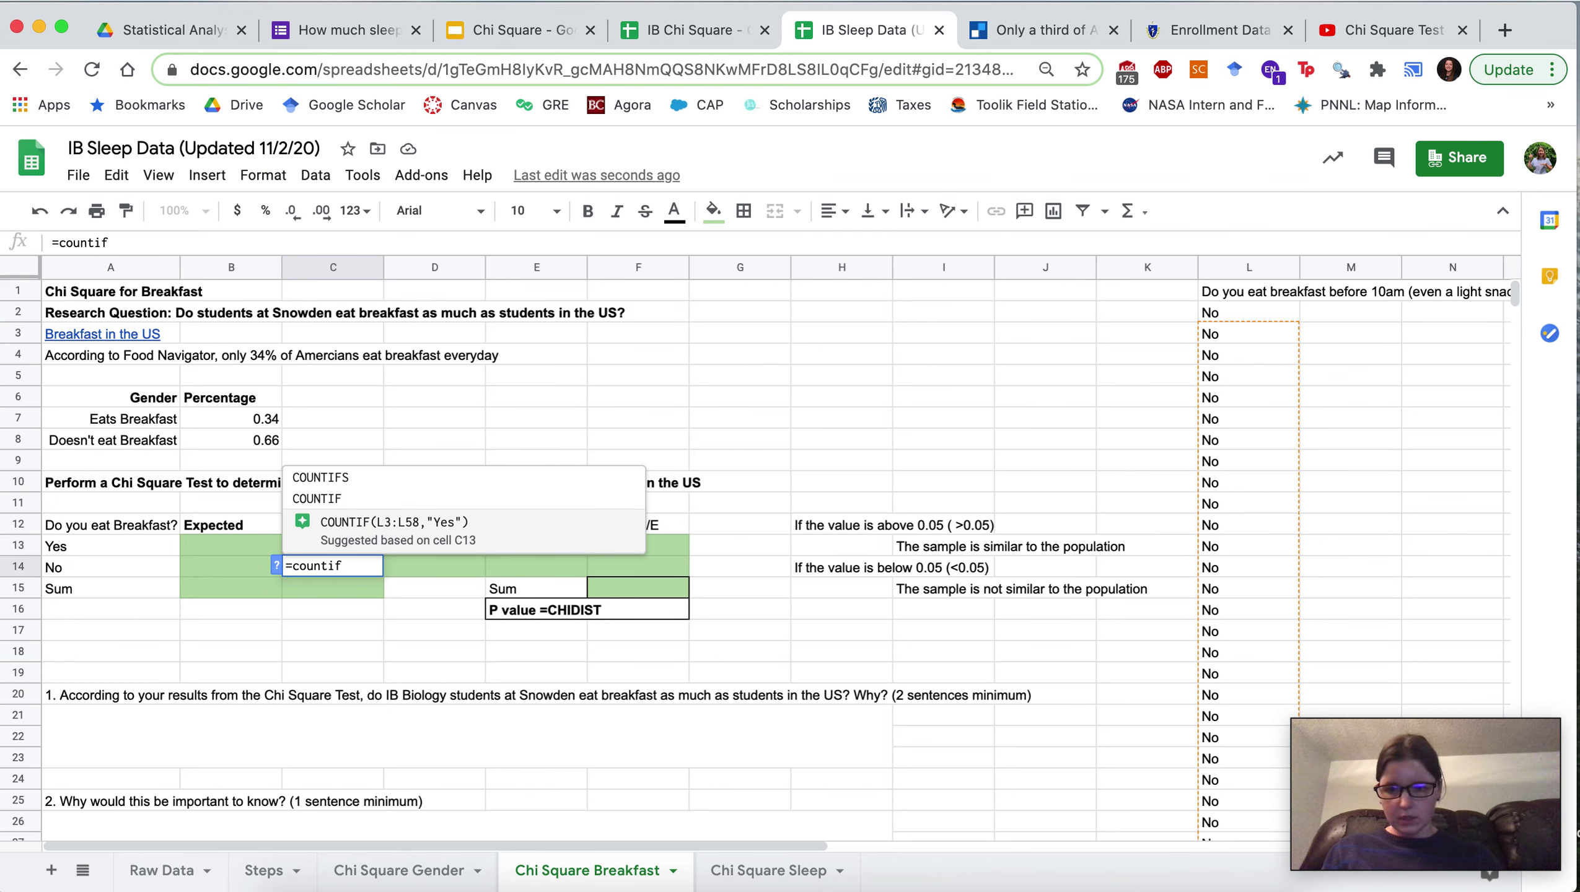
pyautogui.write('(')
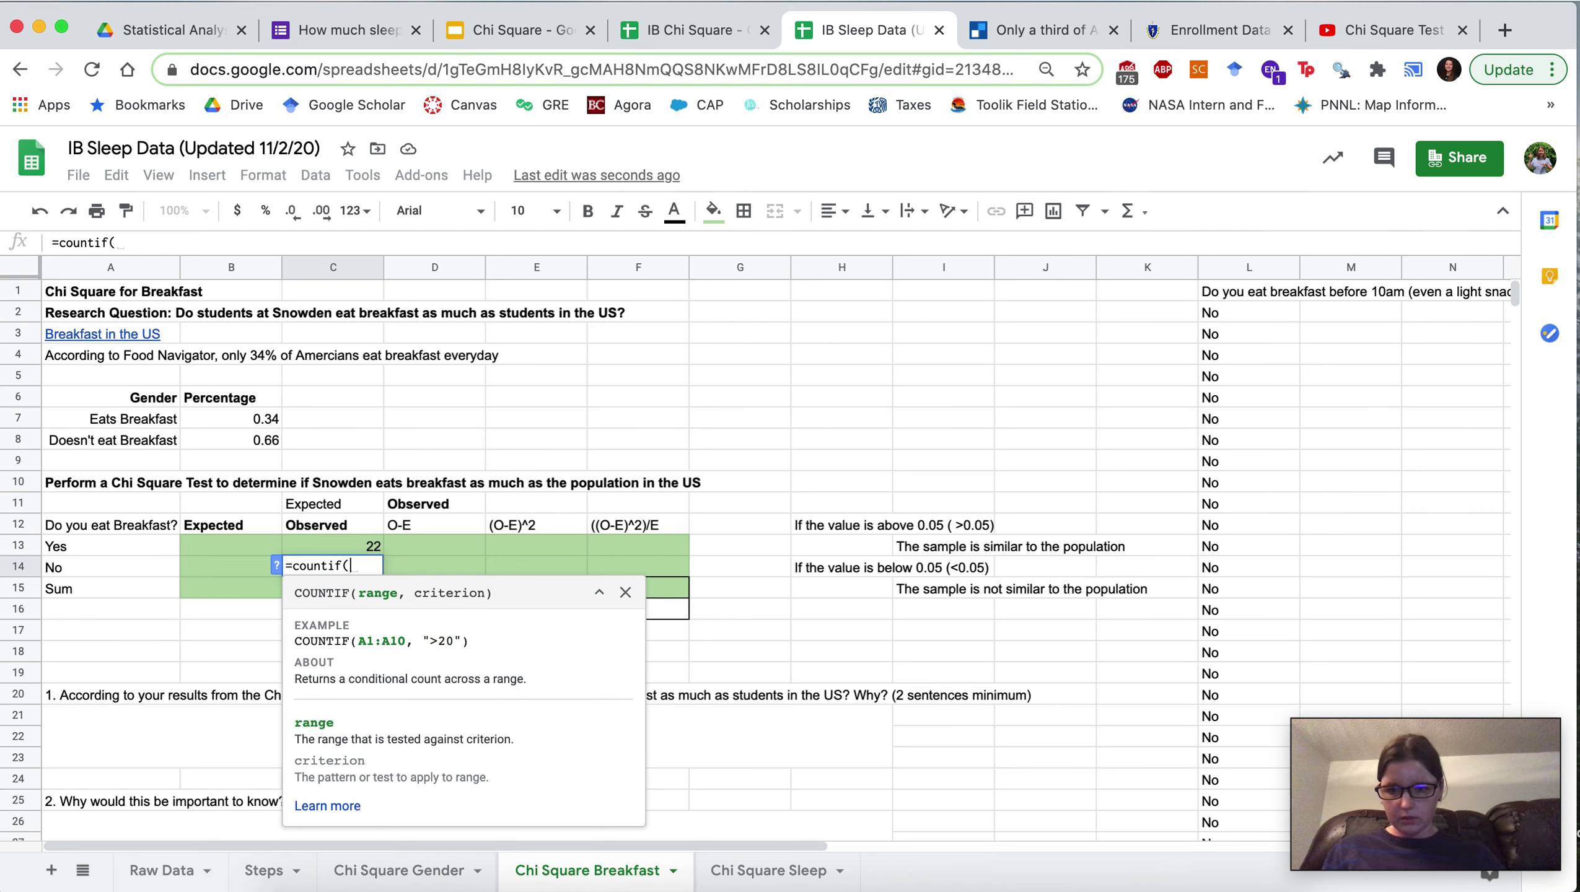
pyautogui.write('L2')
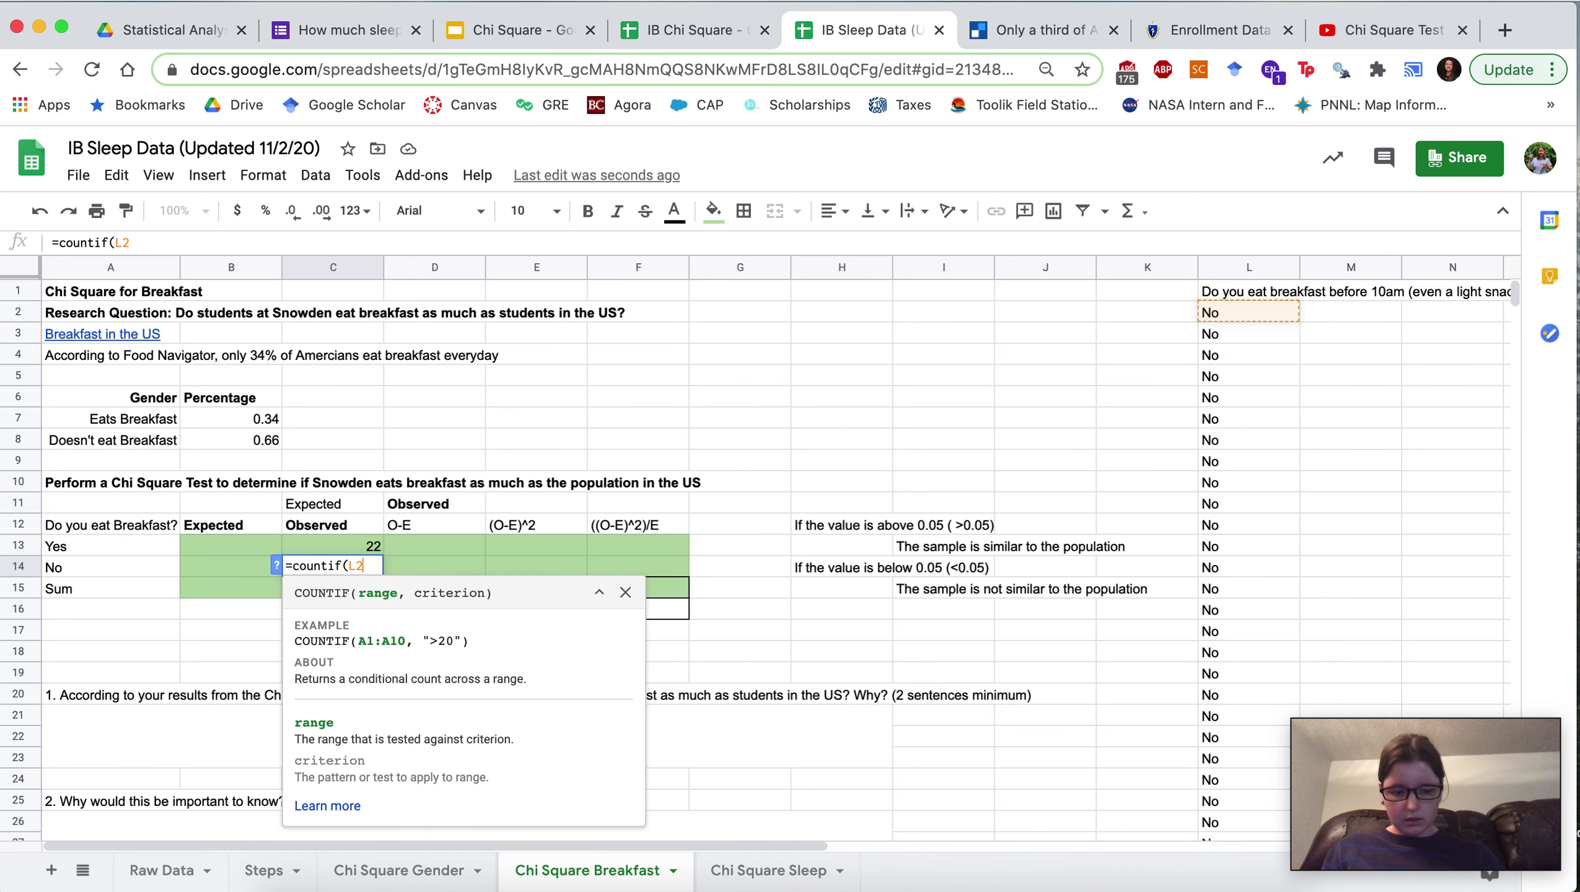
pyautogui.write(':')
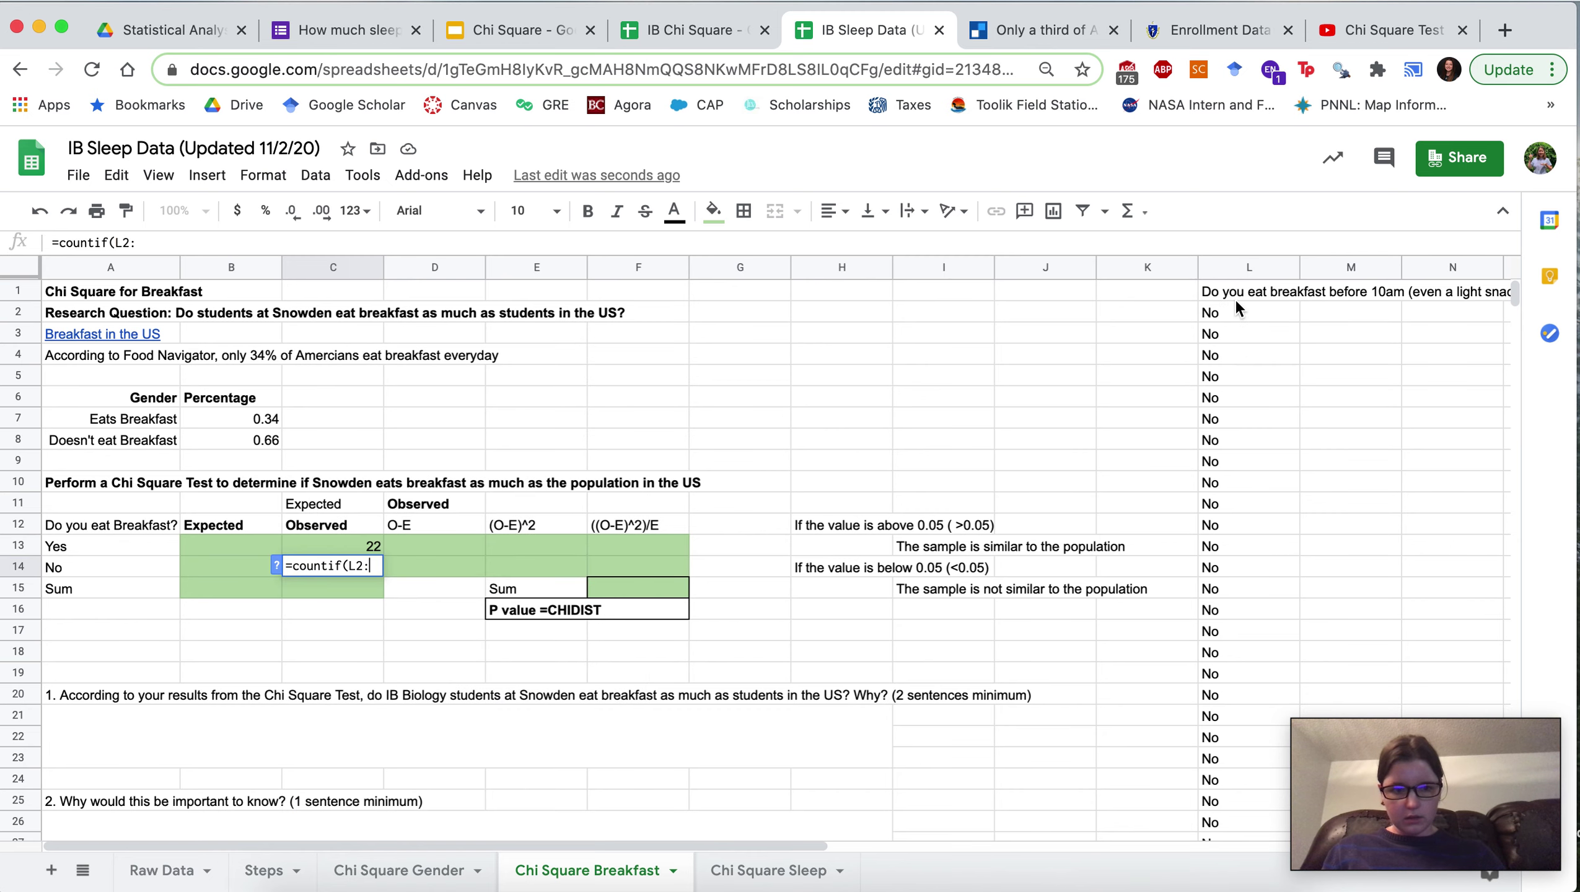
pyautogui.scroll(-10, 1269, 448)
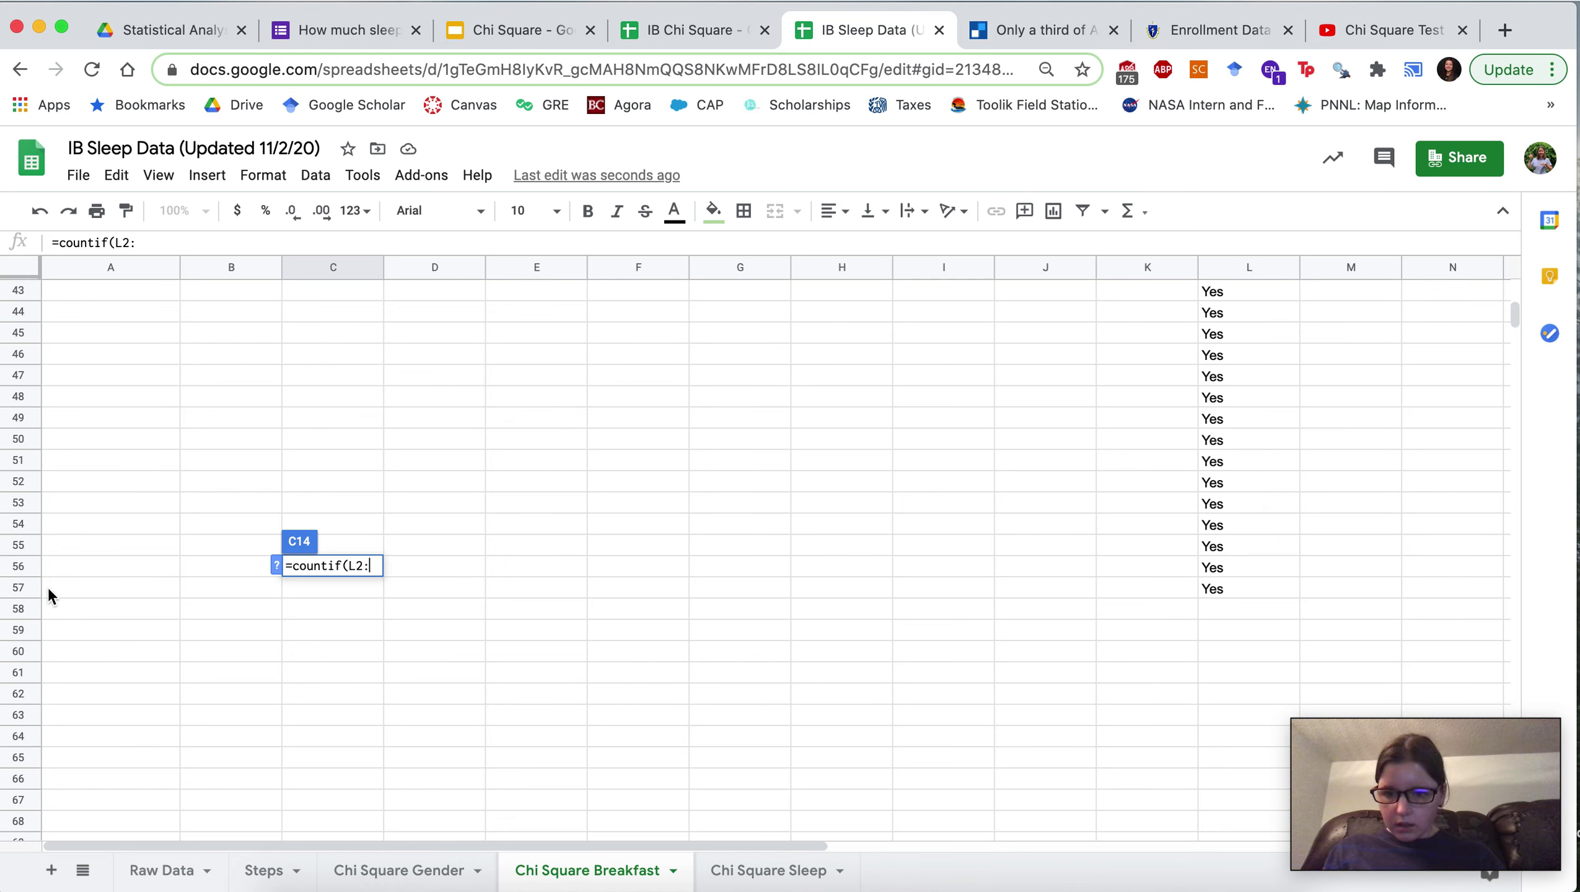
pyautogui.write('L57,')
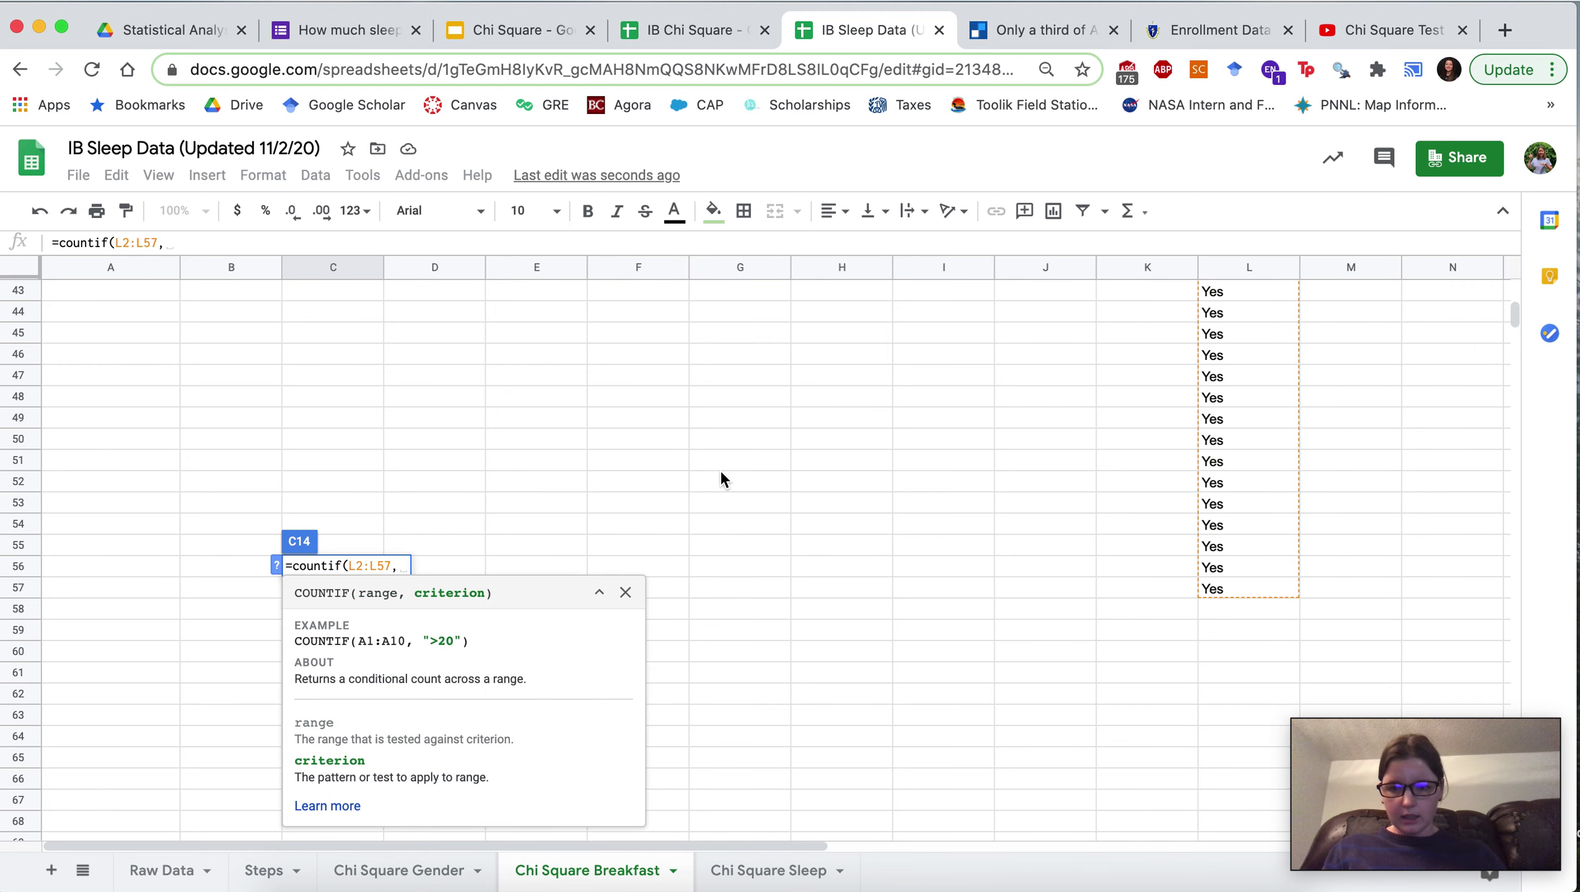
pyautogui.scroll(10, 720, 480)
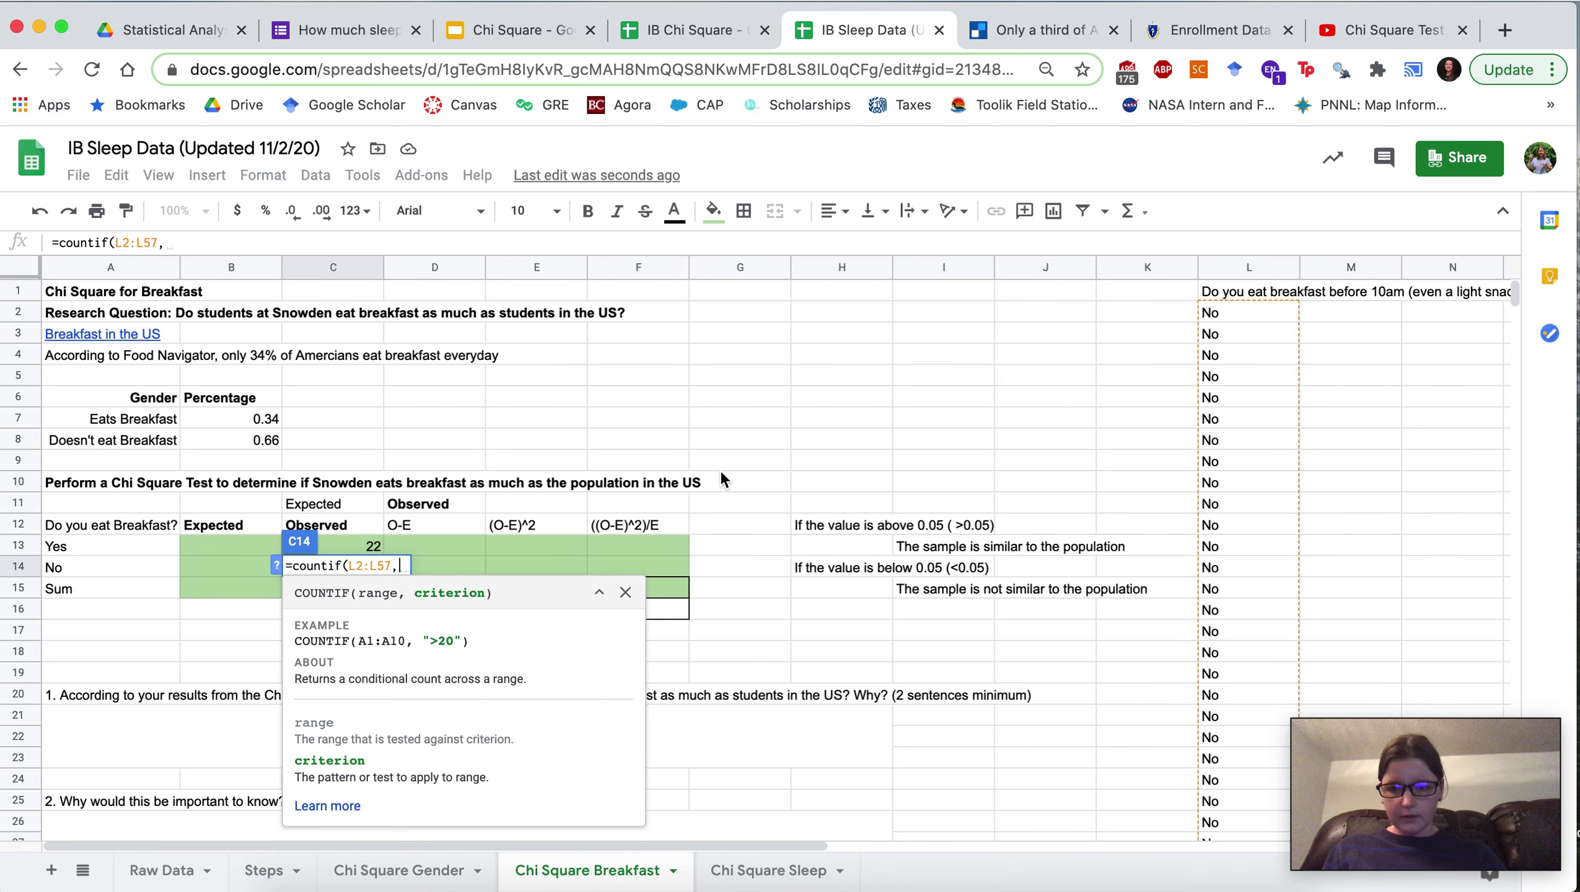
pyautogui.write('"No')
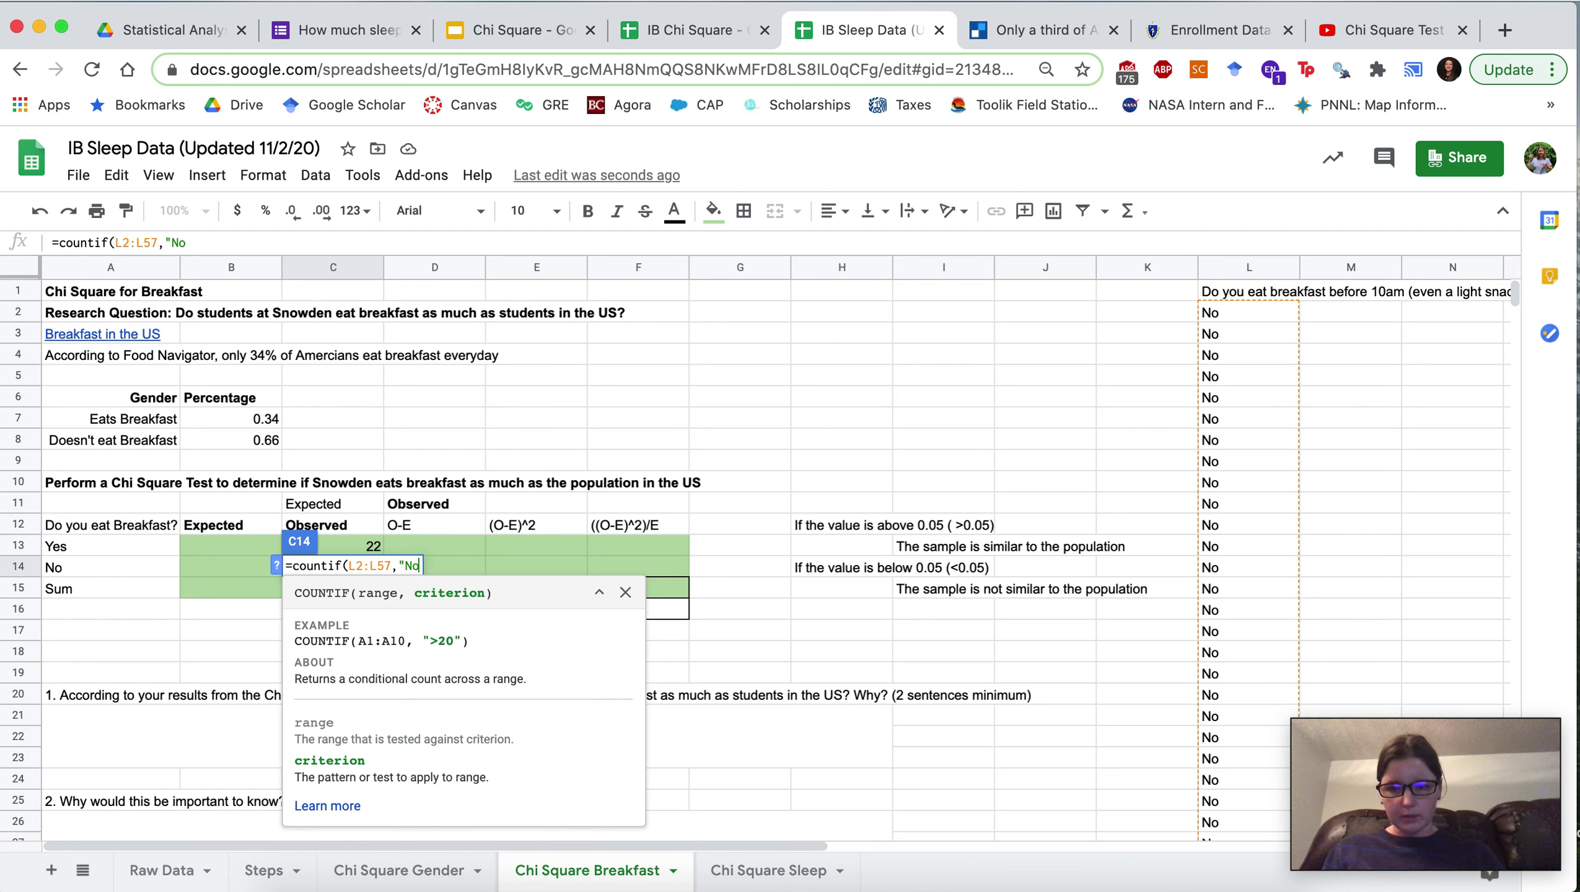
pyautogui.write('")')
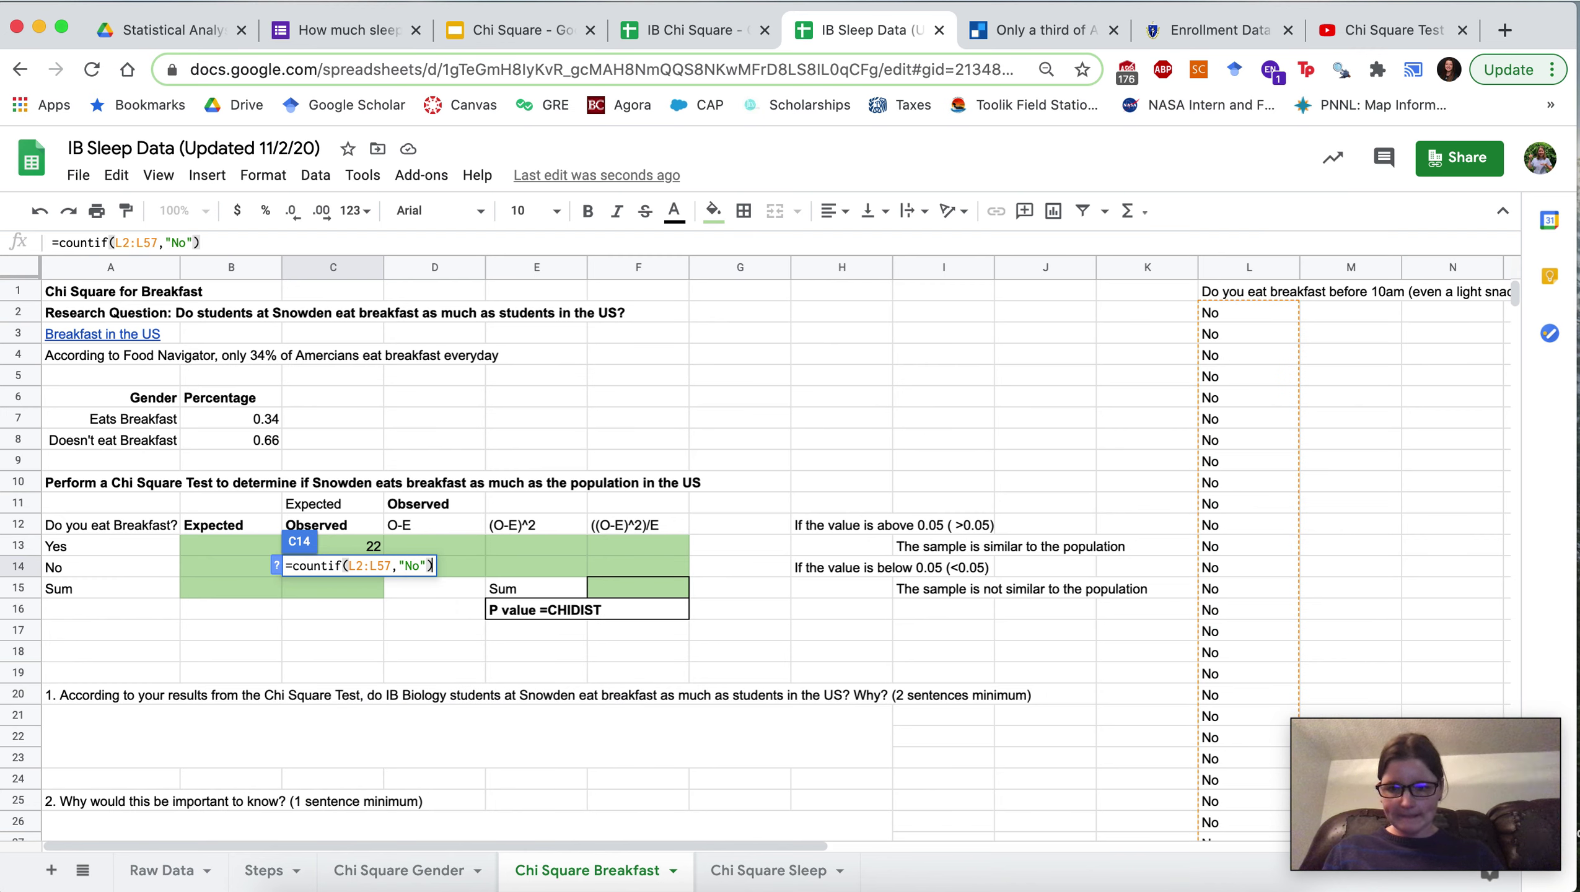
pyautogui.press('Return')
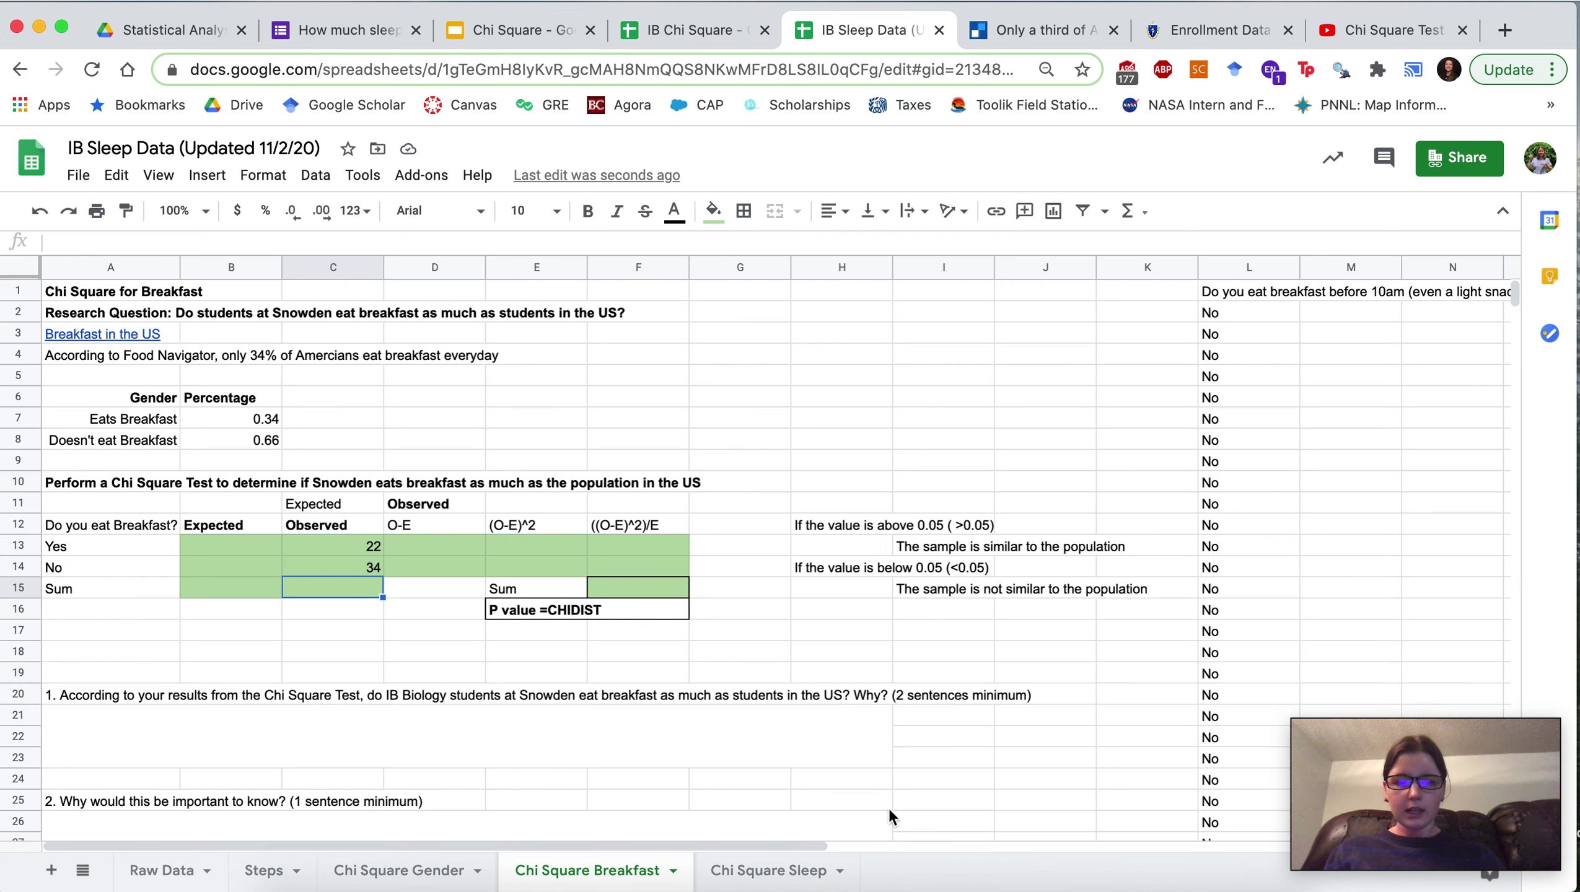
# Step: Delete the observed counts in C14 and C13, then switch to the Chi Square Test video tab
pyautogui.click(347, 571)
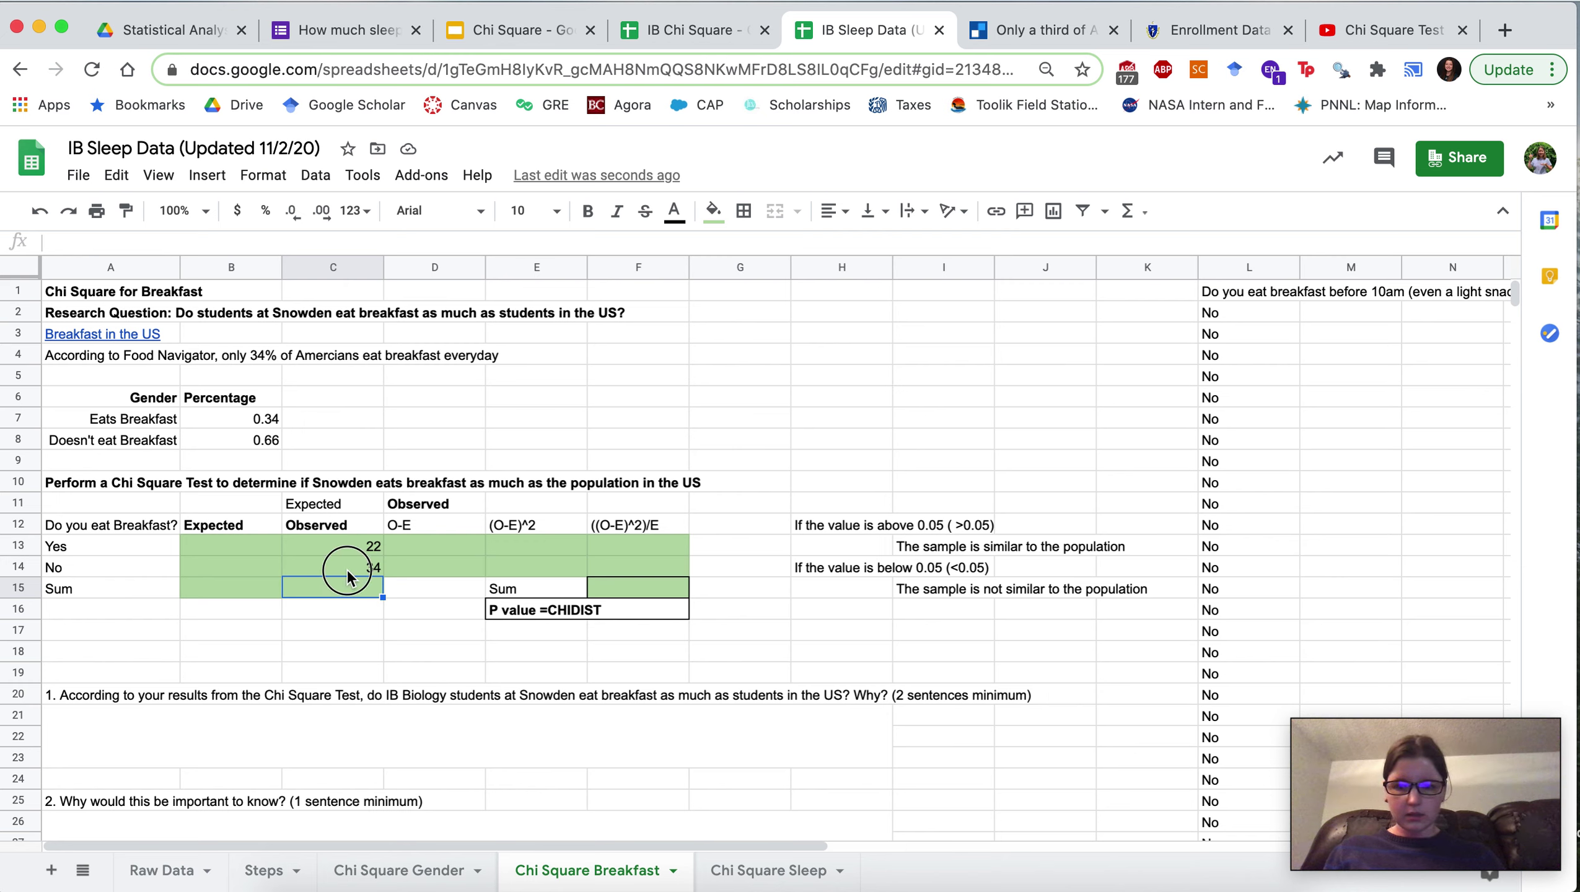
pyautogui.press('BackSpace')
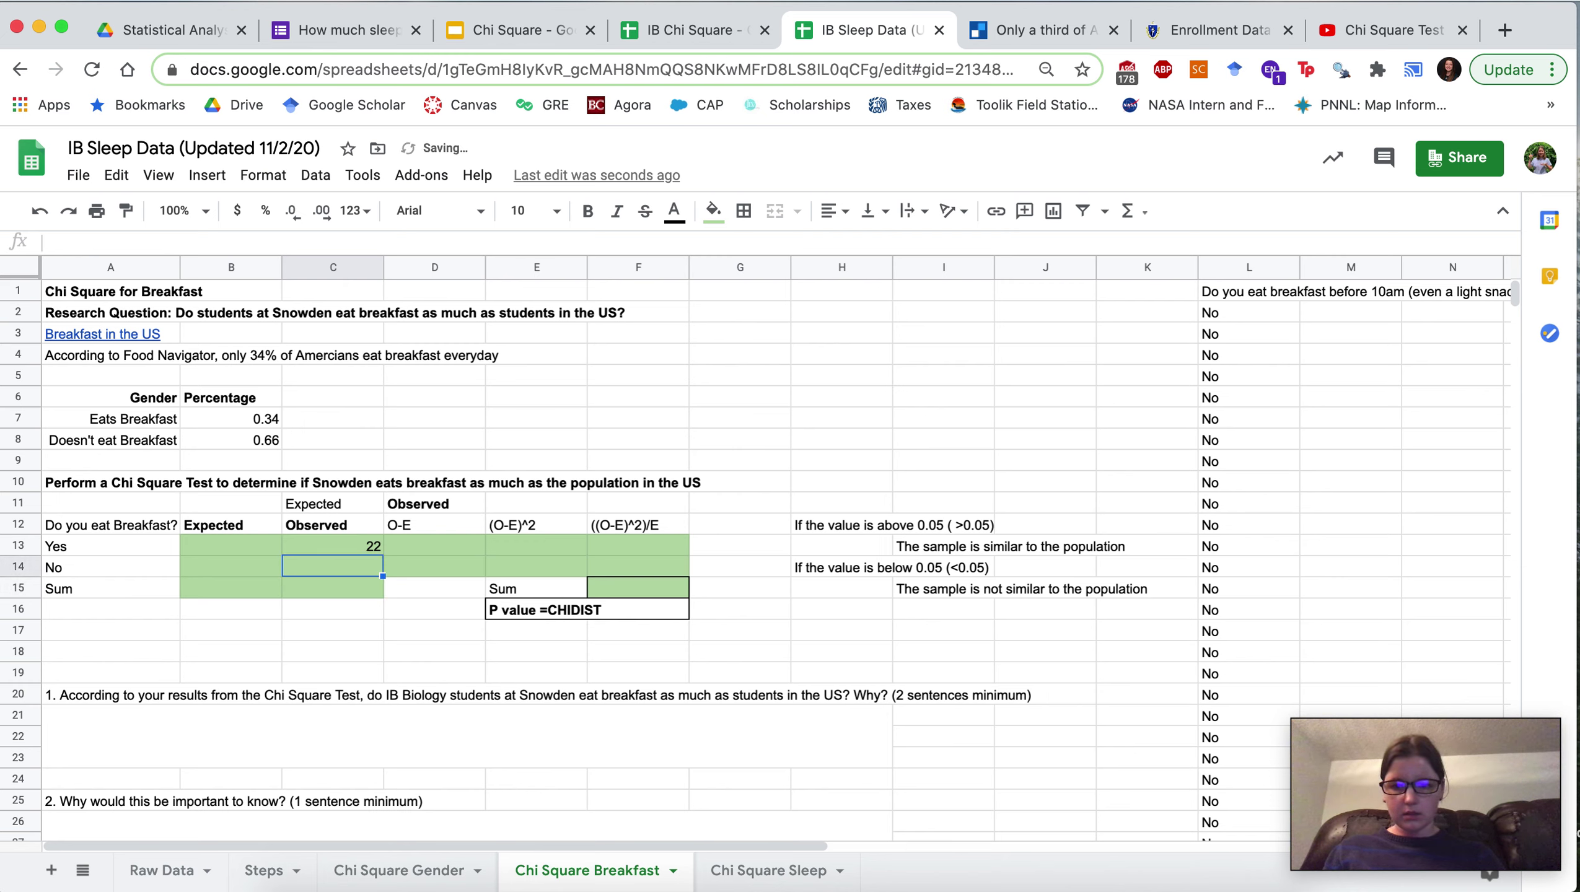
pyautogui.click(362, 546)
pyautogui.press('BackSpace')
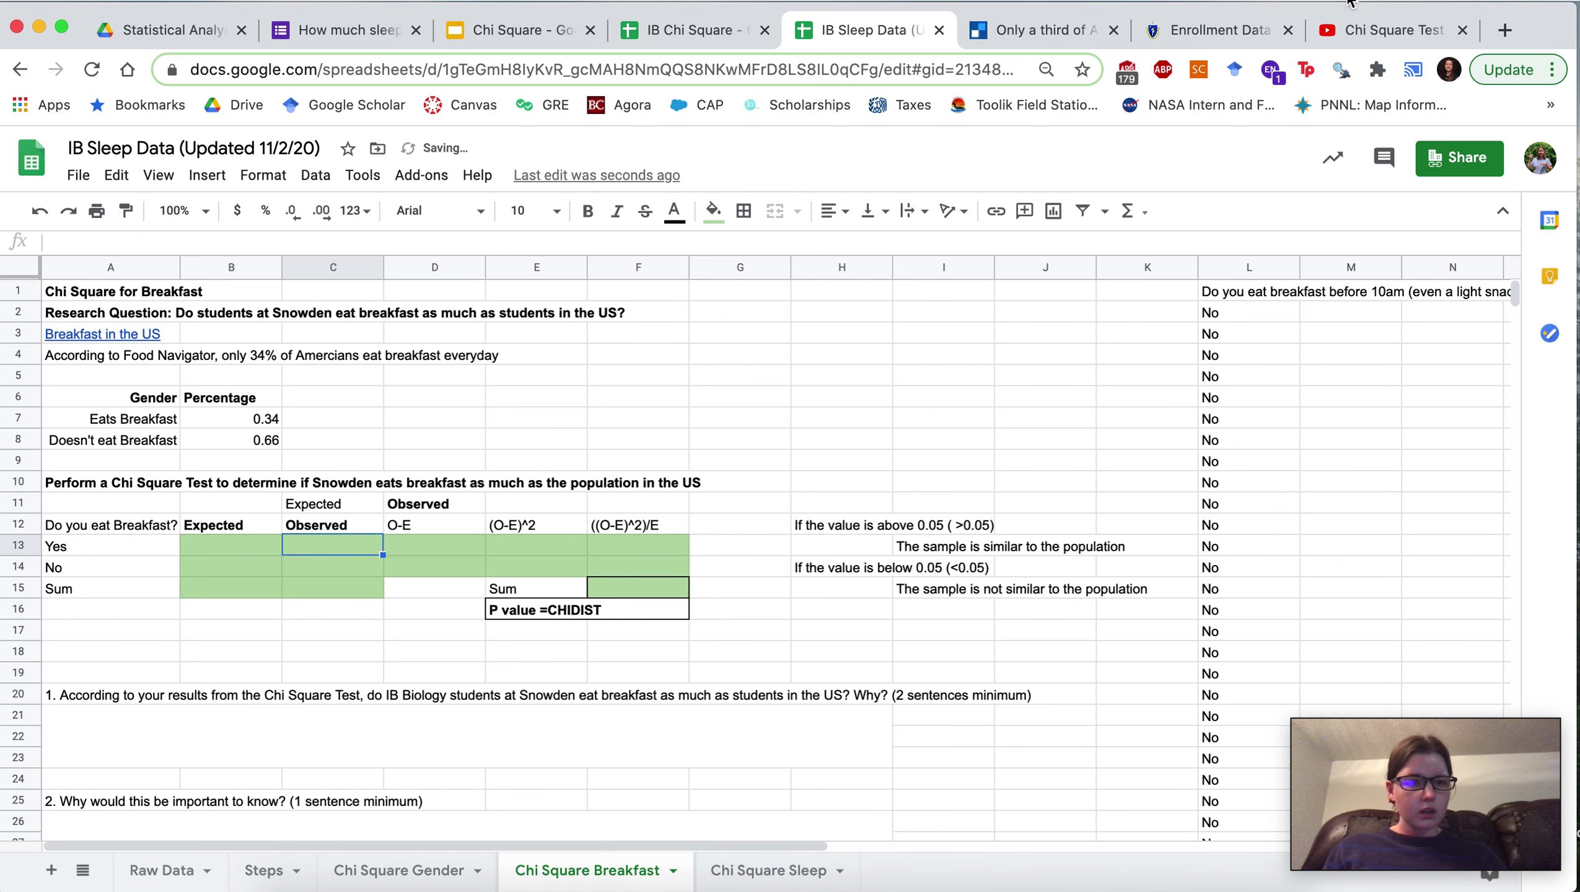
pyautogui.click(1381, 30)
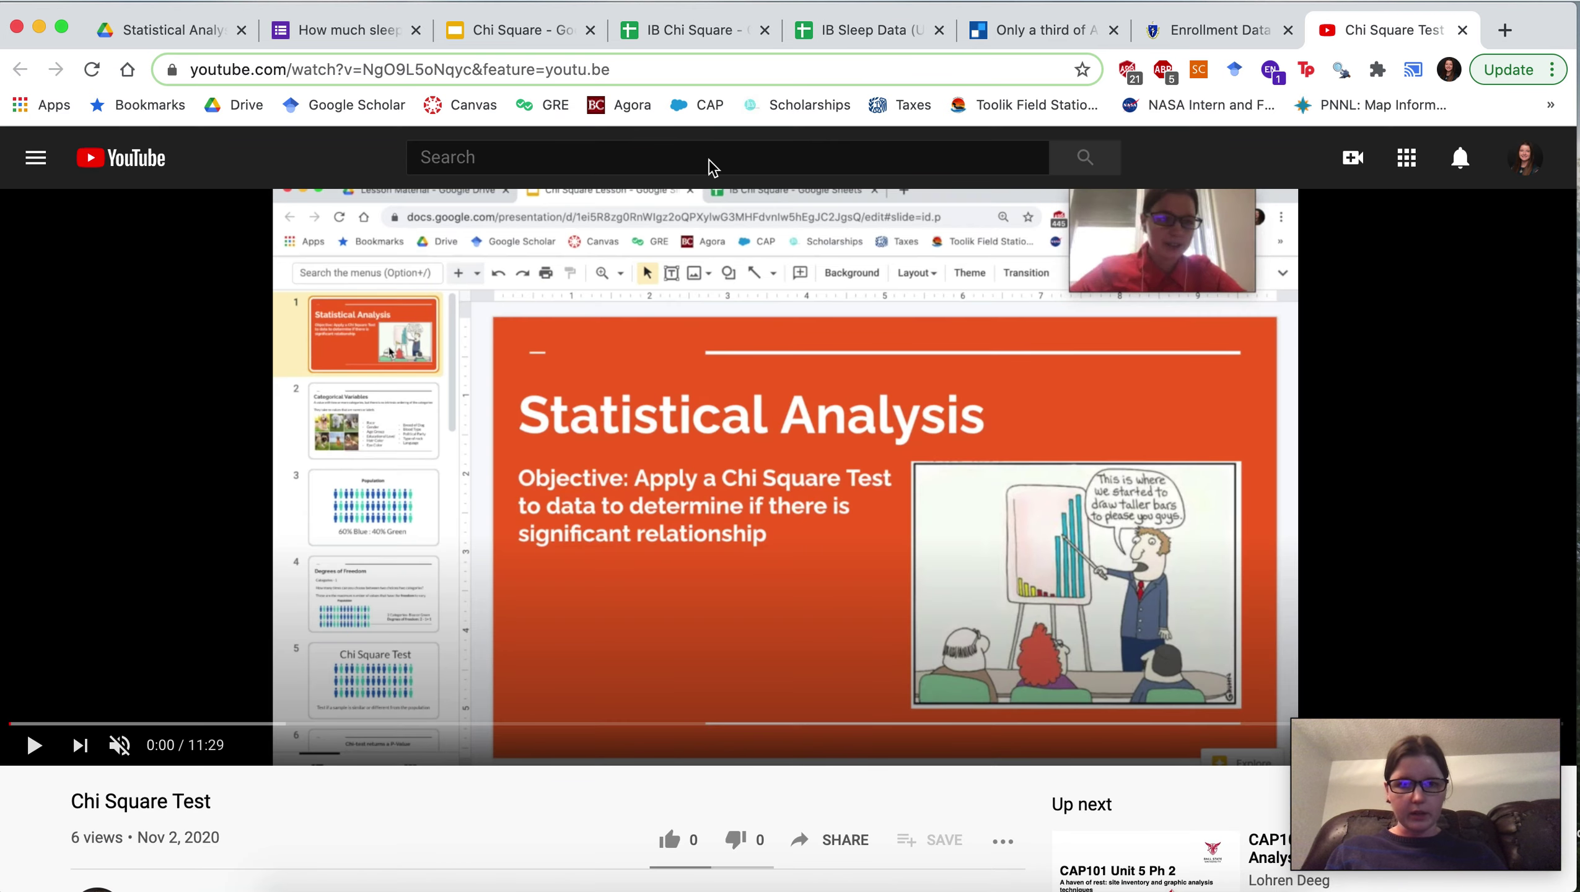
# Step: Go back to IB Sleep Data, open the Chi Square Sleep sheet, and preview the A3 source link
pyautogui.click(685, 29)
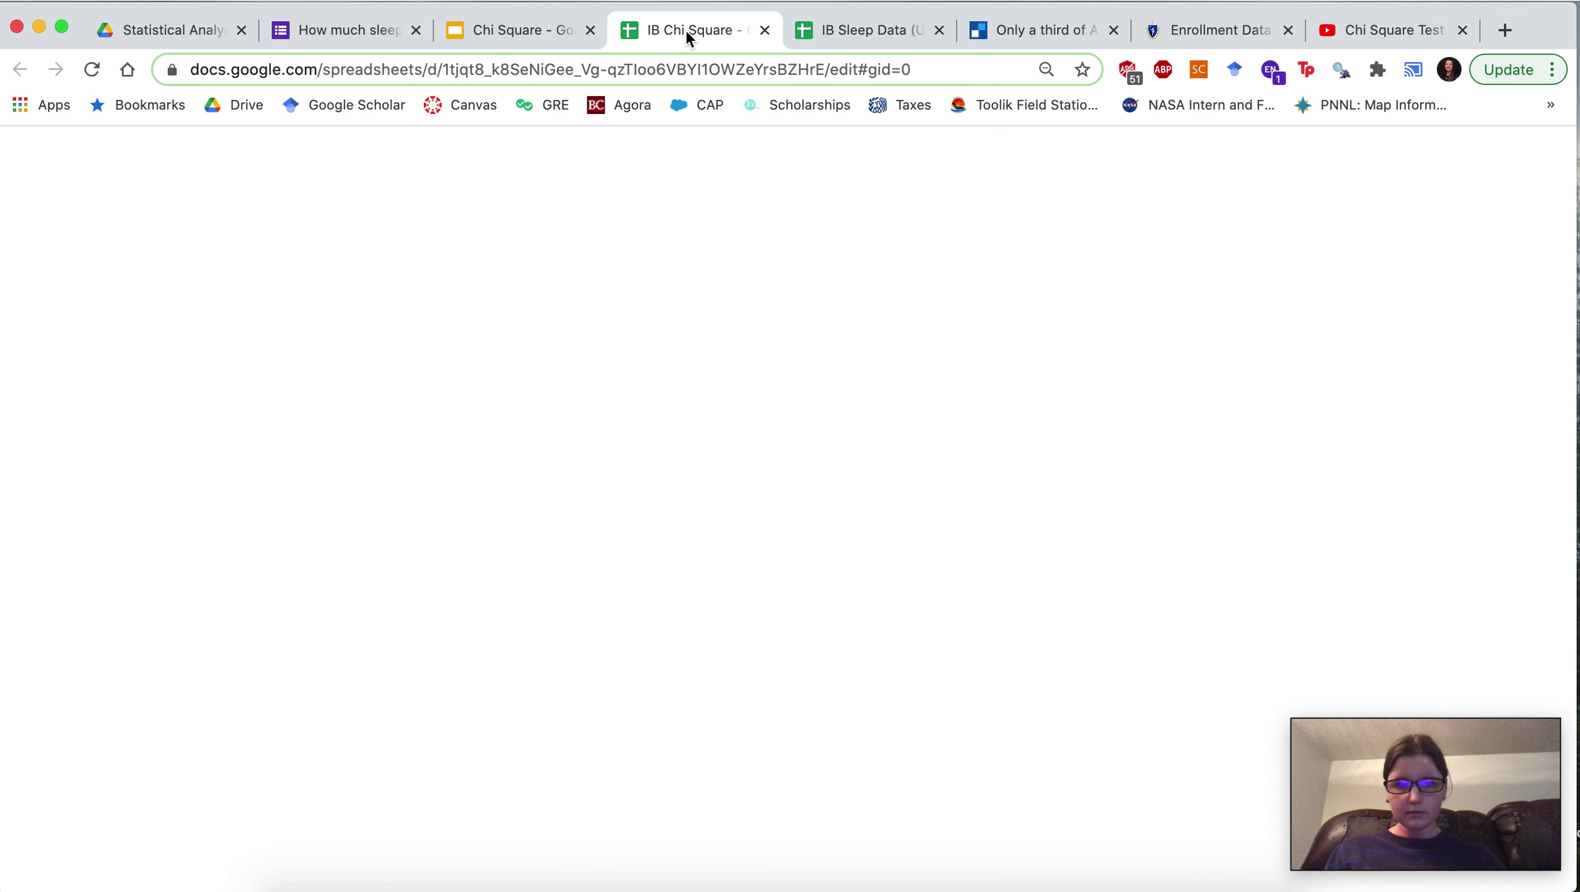
pyautogui.click(824, 28)
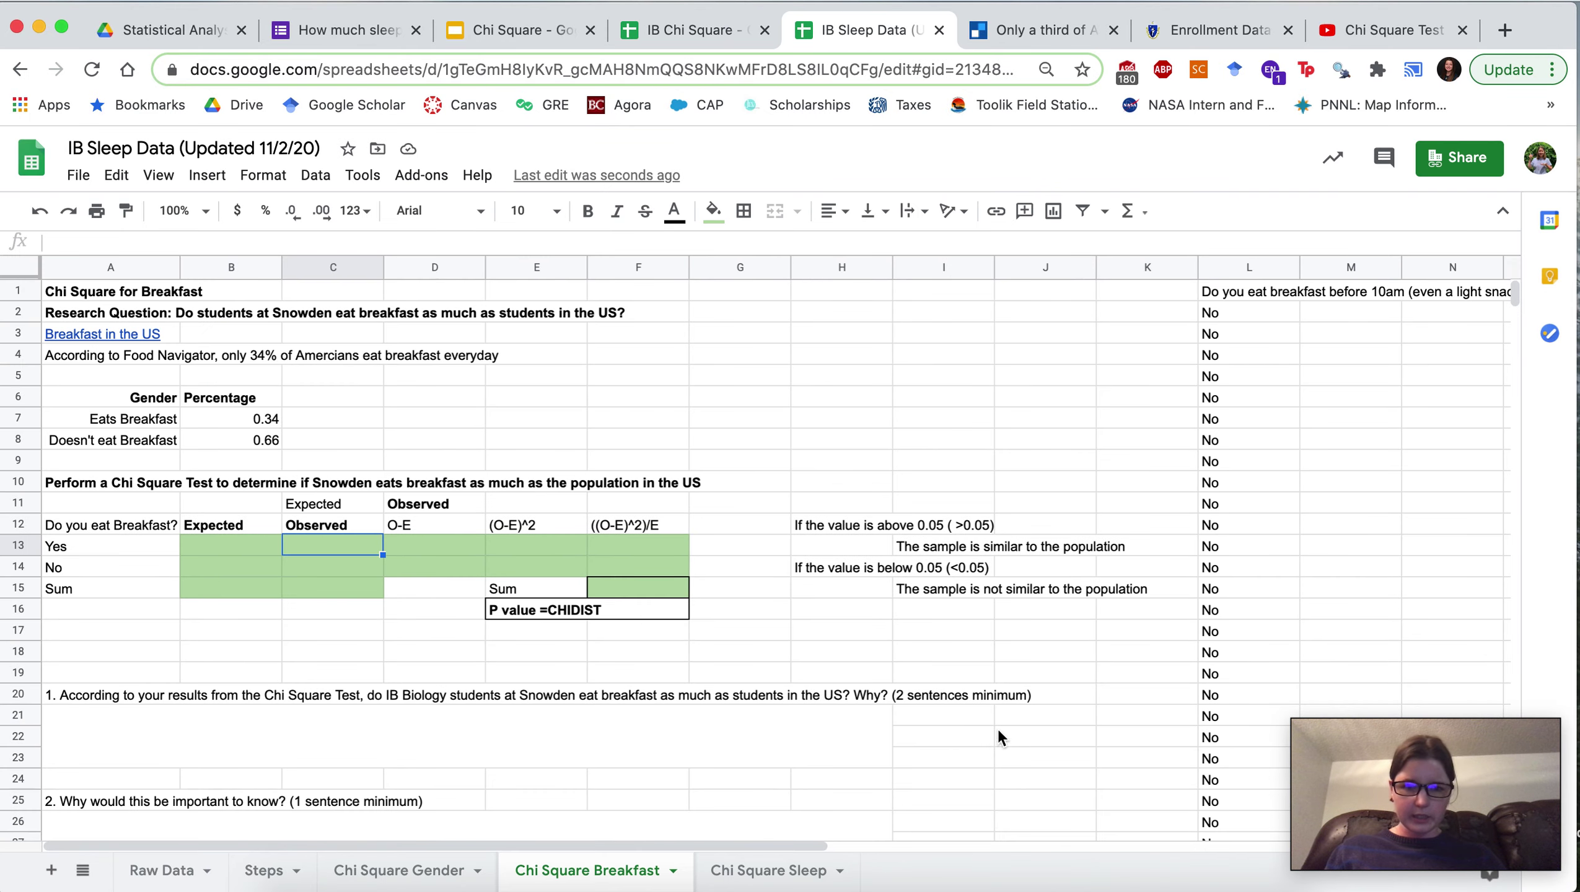
pyautogui.click(764, 881)
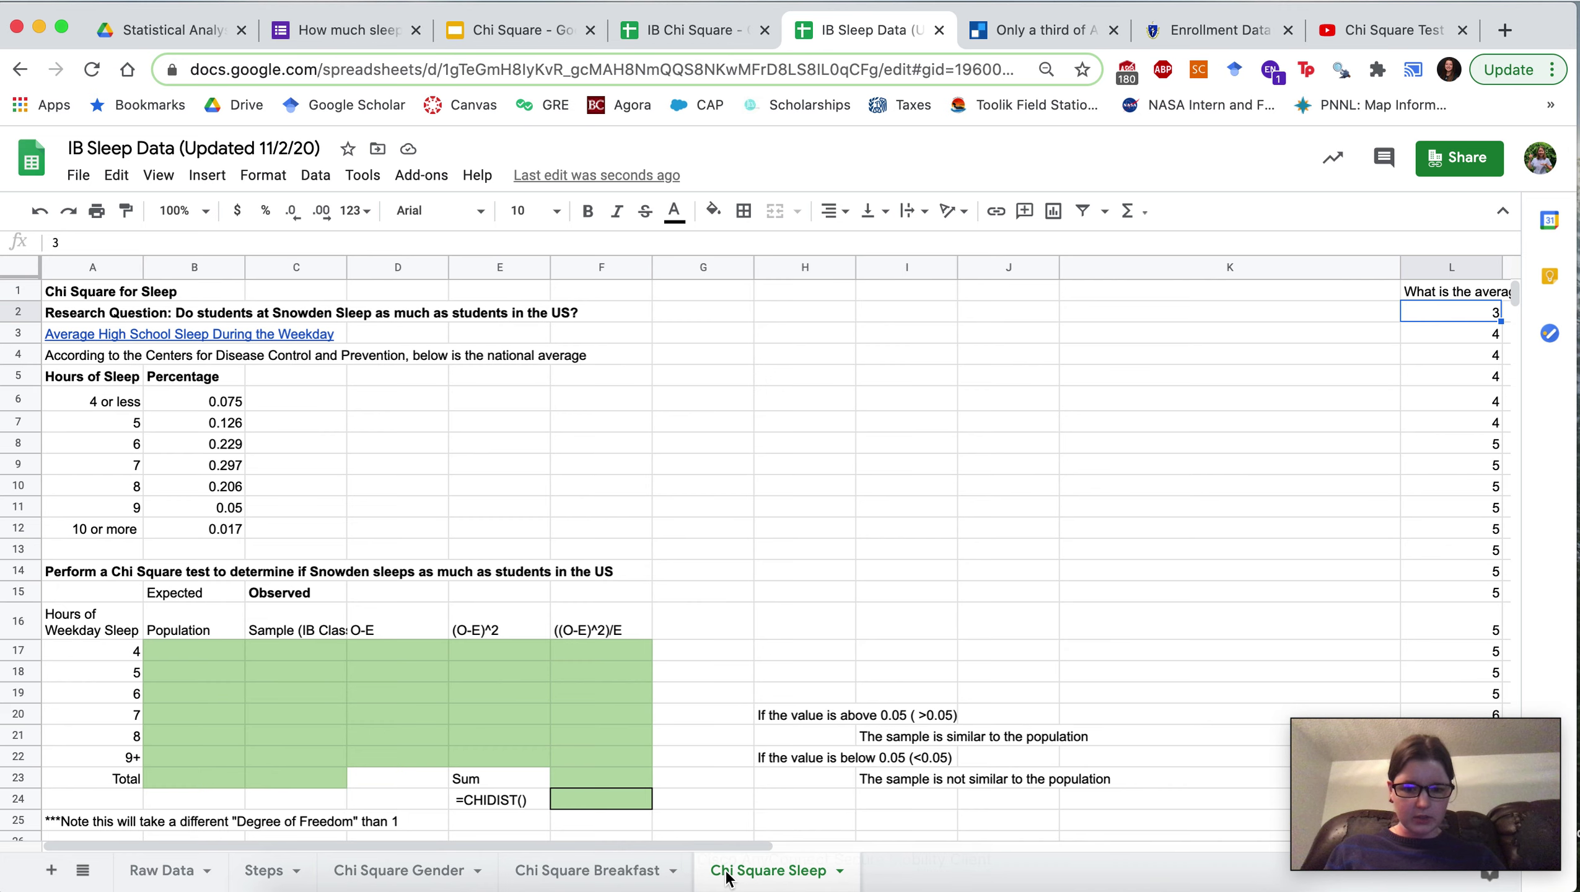
pyautogui.click(585, 878)
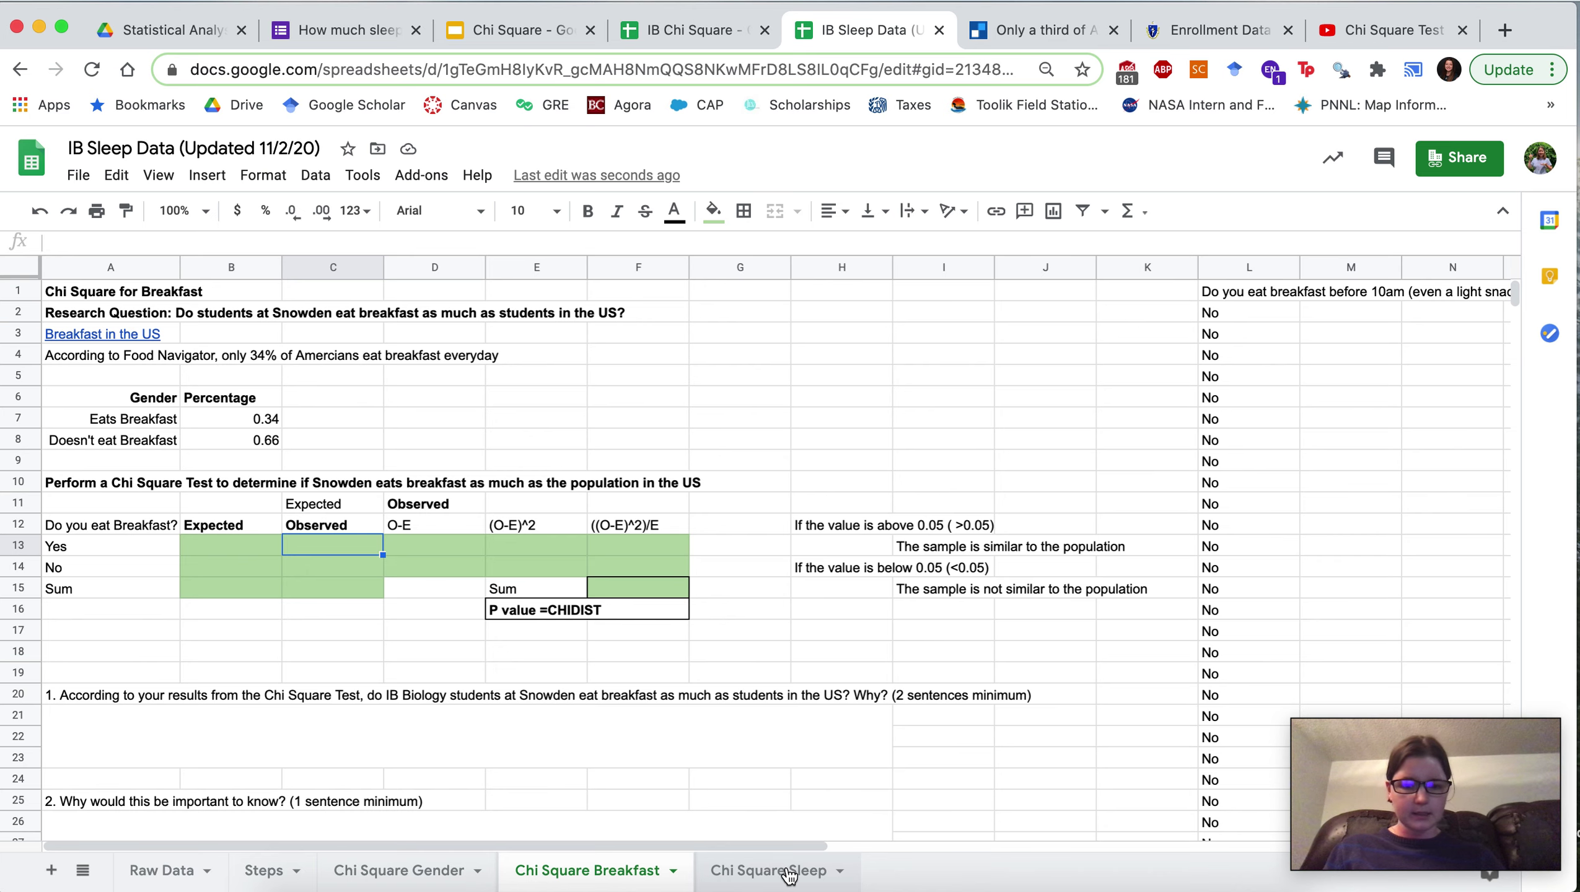
pyautogui.click(758, 875)
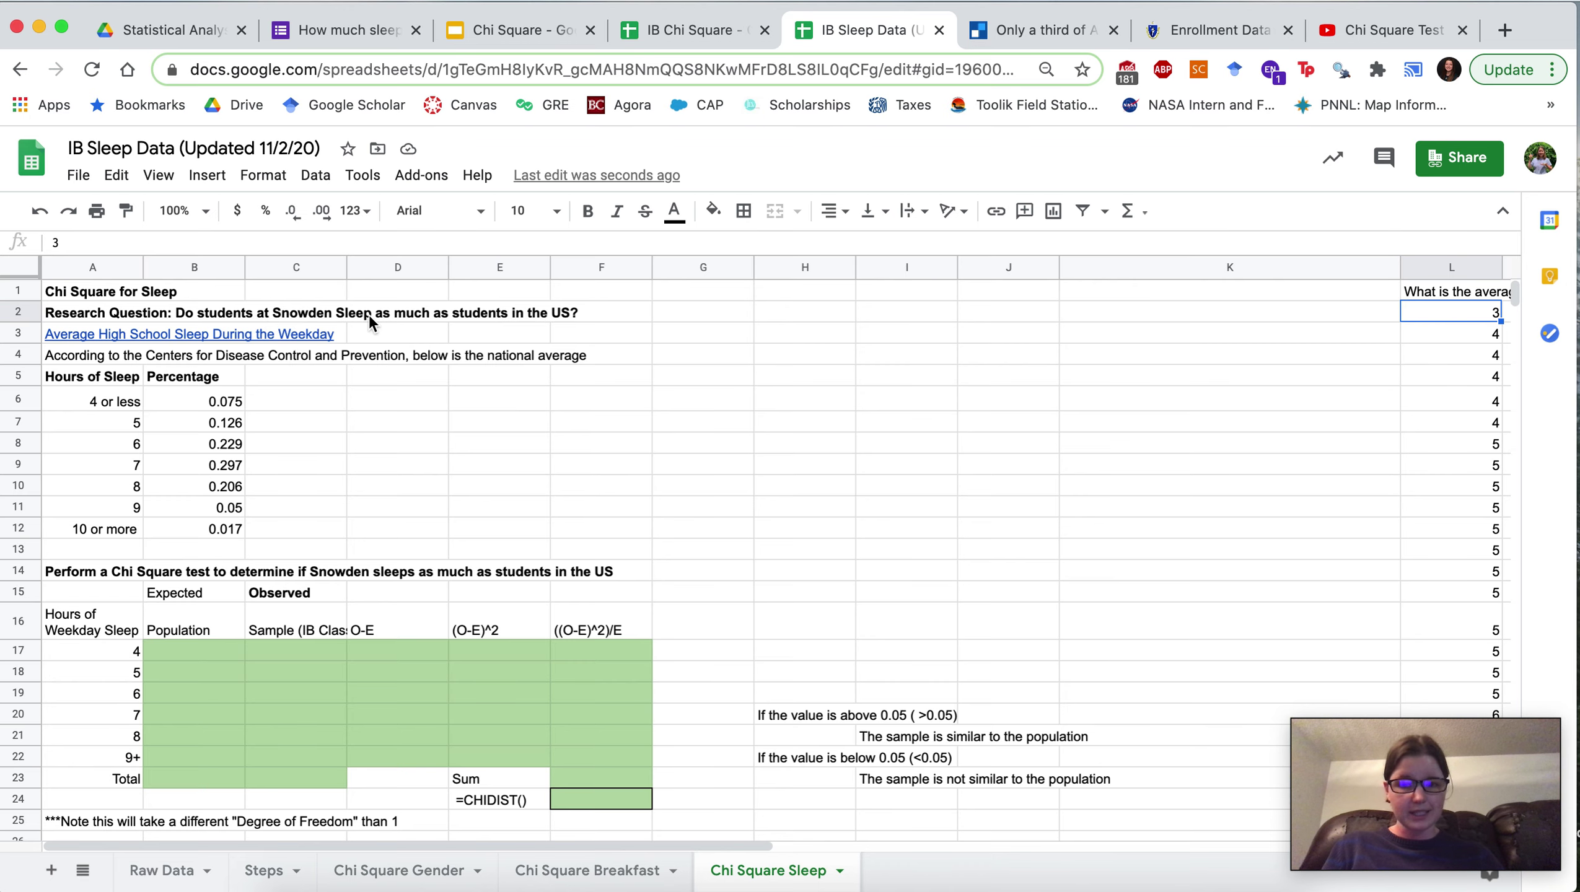
pyautogui.click(98, 335)
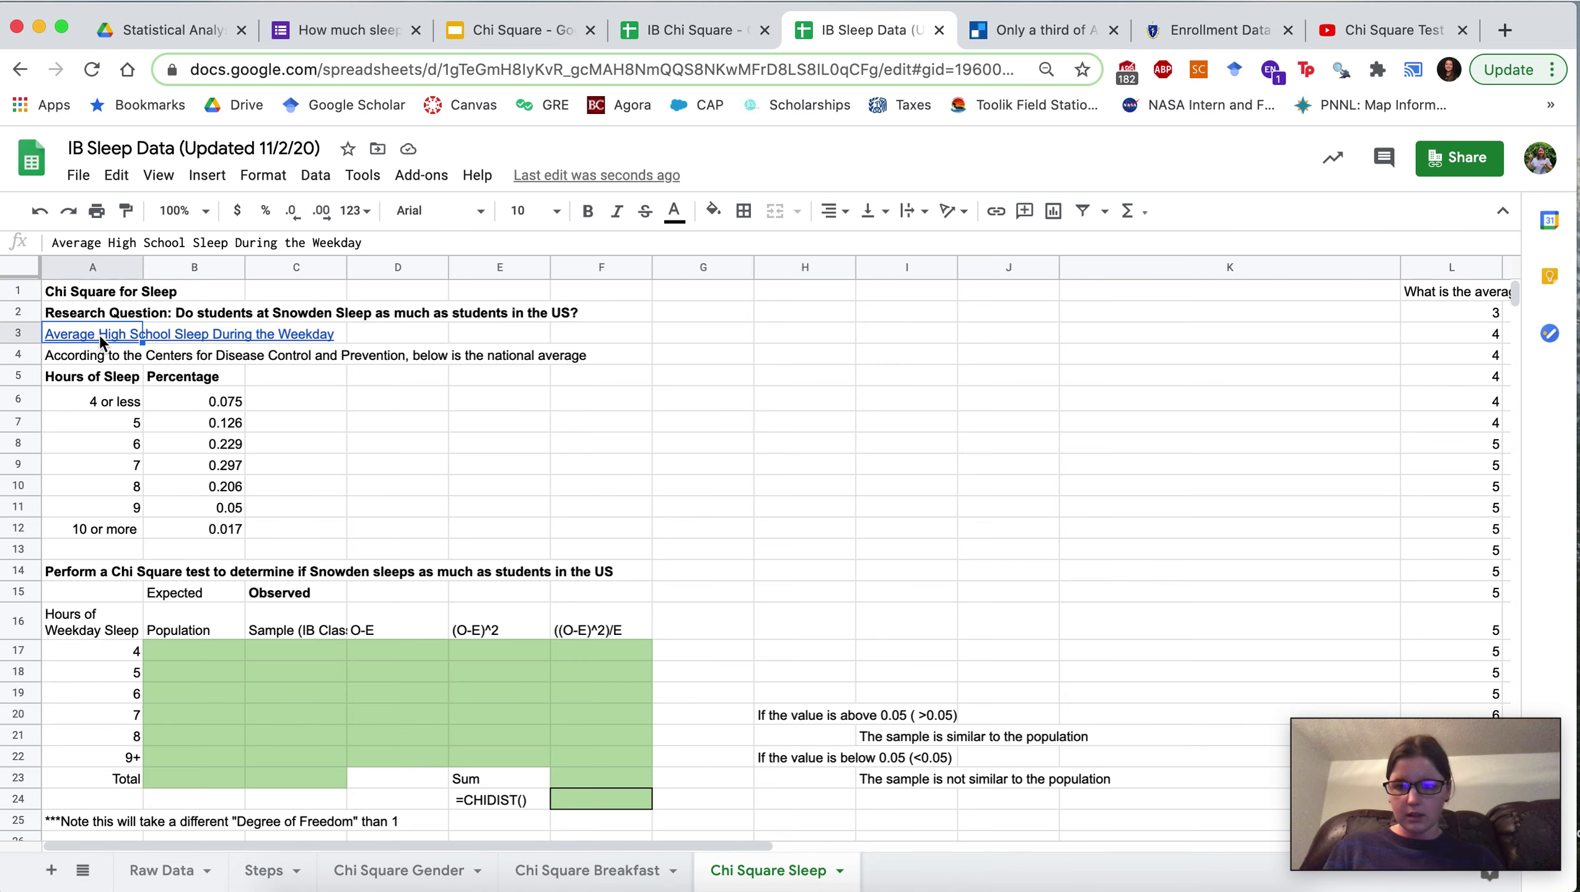
# Step: Open the CDC sleep article in a new tab and scroll down to its results
pyautogui.click(183, 365)
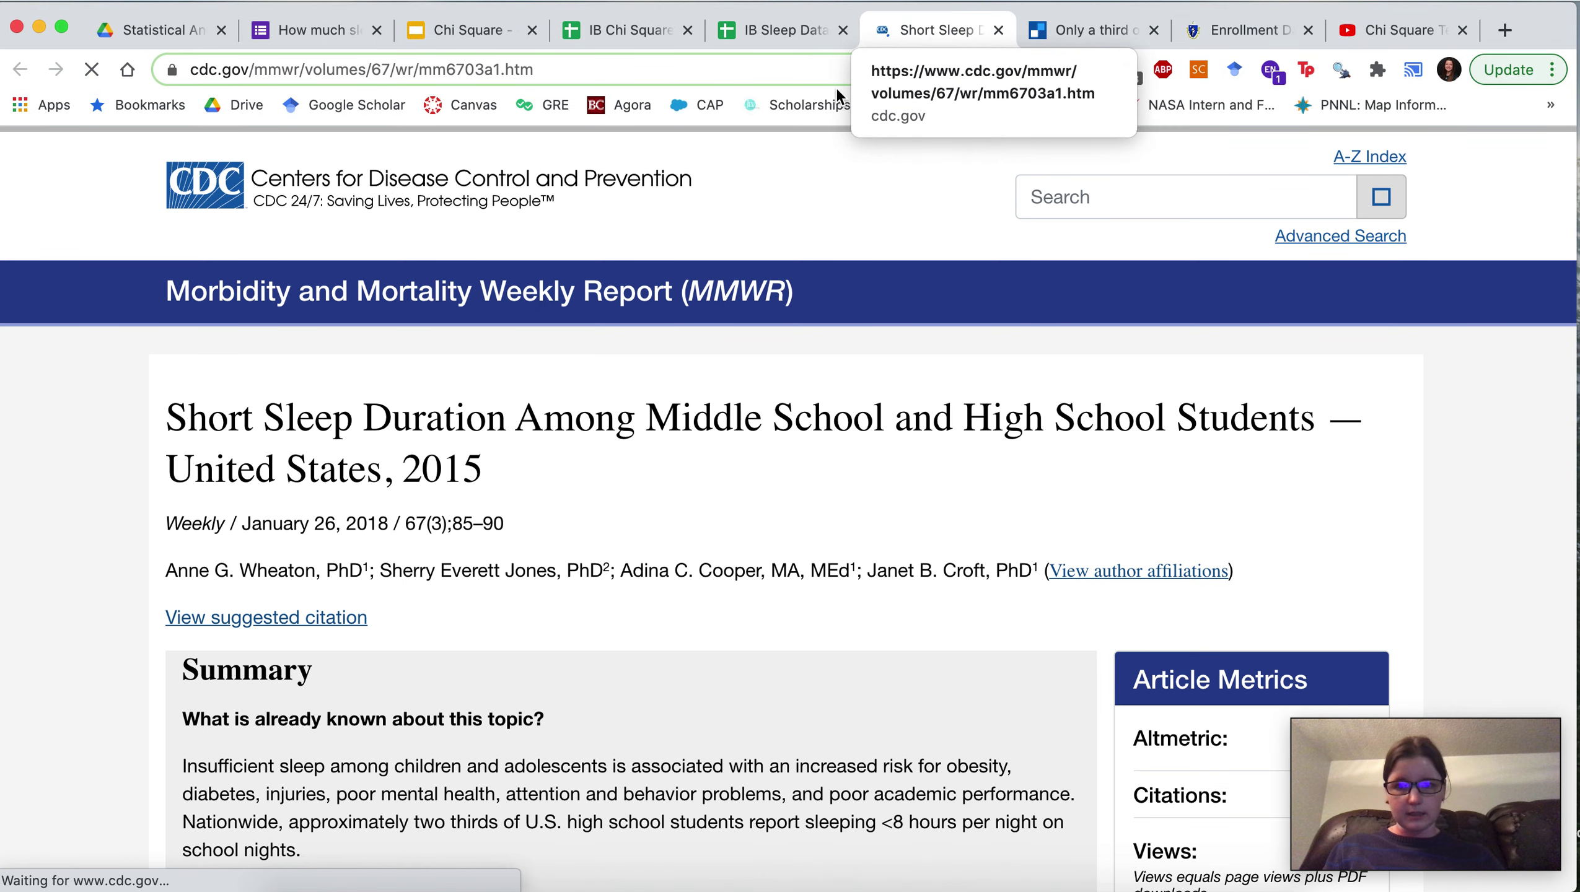
pyautogui.scroll(-3, 899, 562)
pyautogui.scroll(-15, 916, 595)
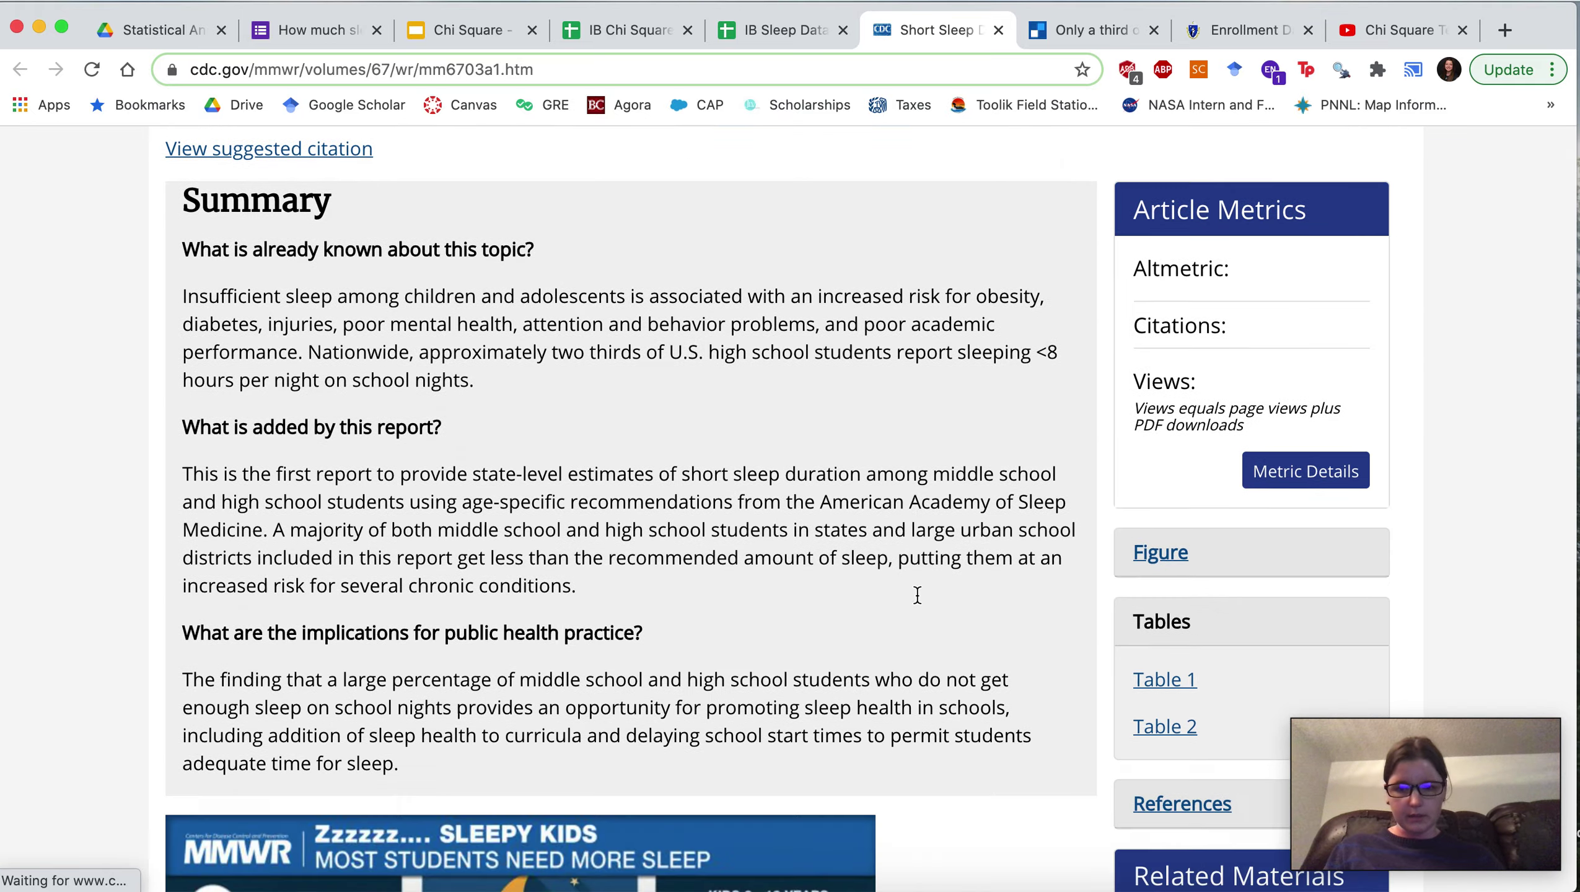
pyautogui.scroll(-8, 916, 594)
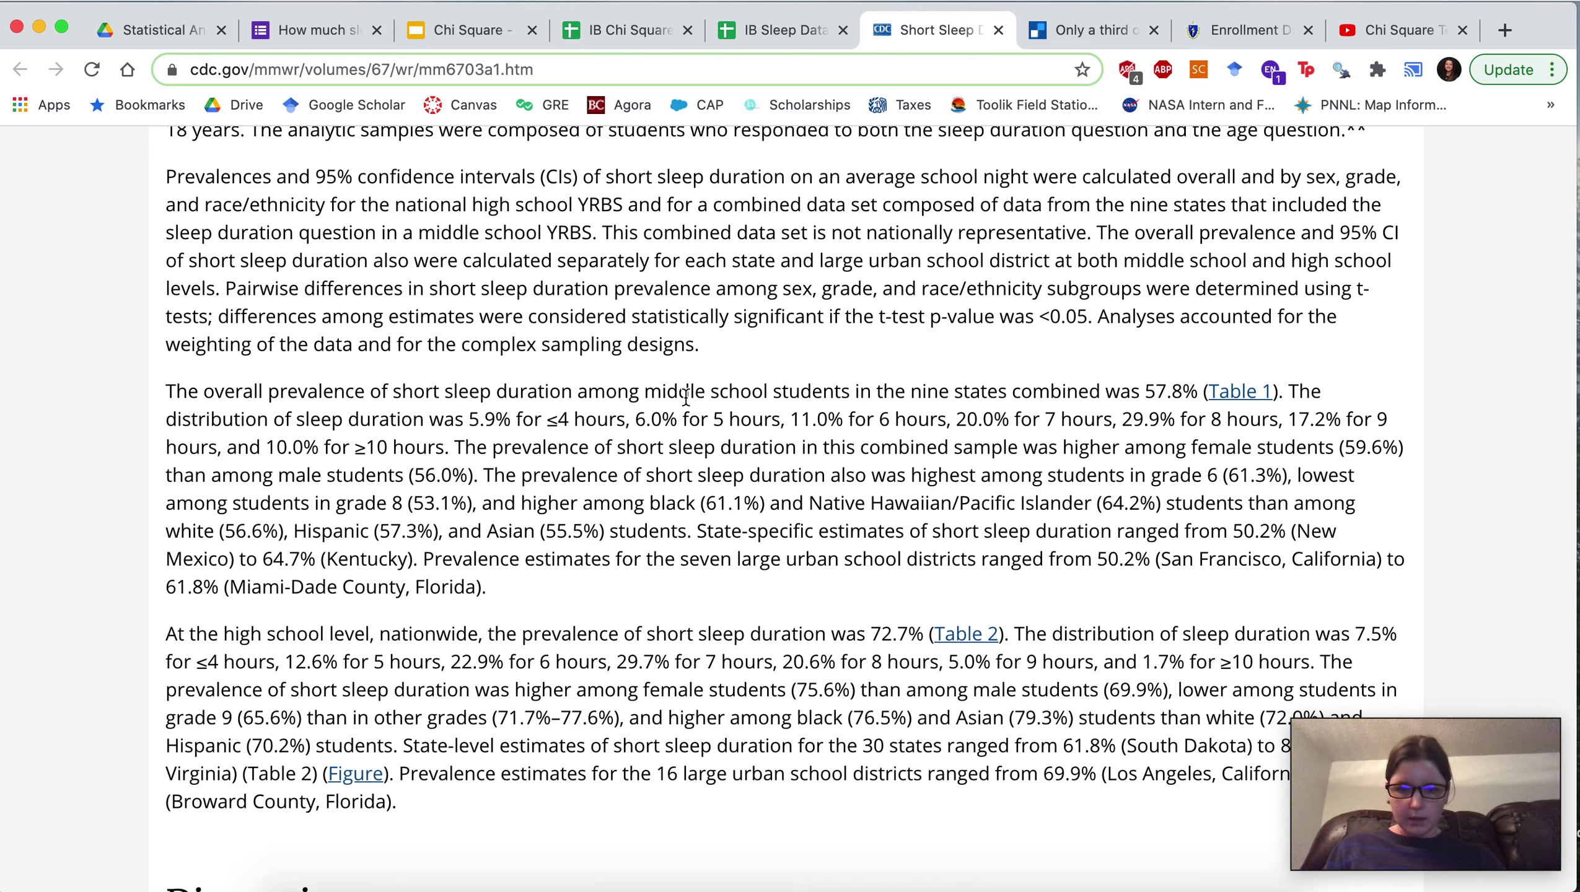
# Step: Highlight the middle school sleep-duration percentages (5.9% to 10.0%), then return to the spreadsheet
pyautogui.moveTo(645, 392); pyautogui.dragTo(850, 369)
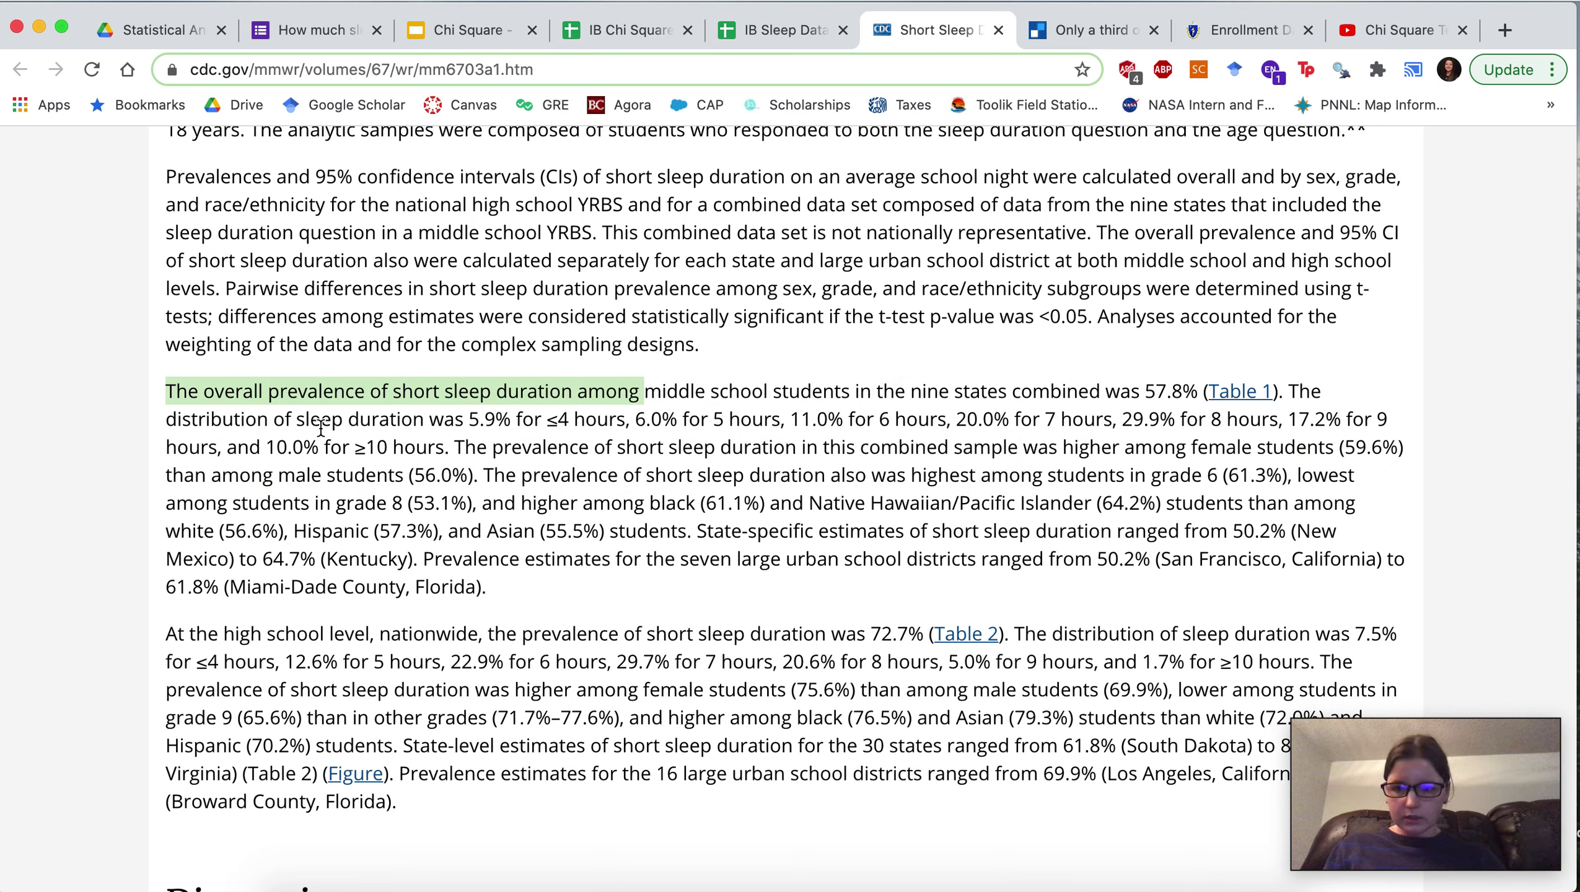
pyautogui.click(296, 419)
pyautogui.moveTo(296, 419); pyautogui.dragTo(453, 448)
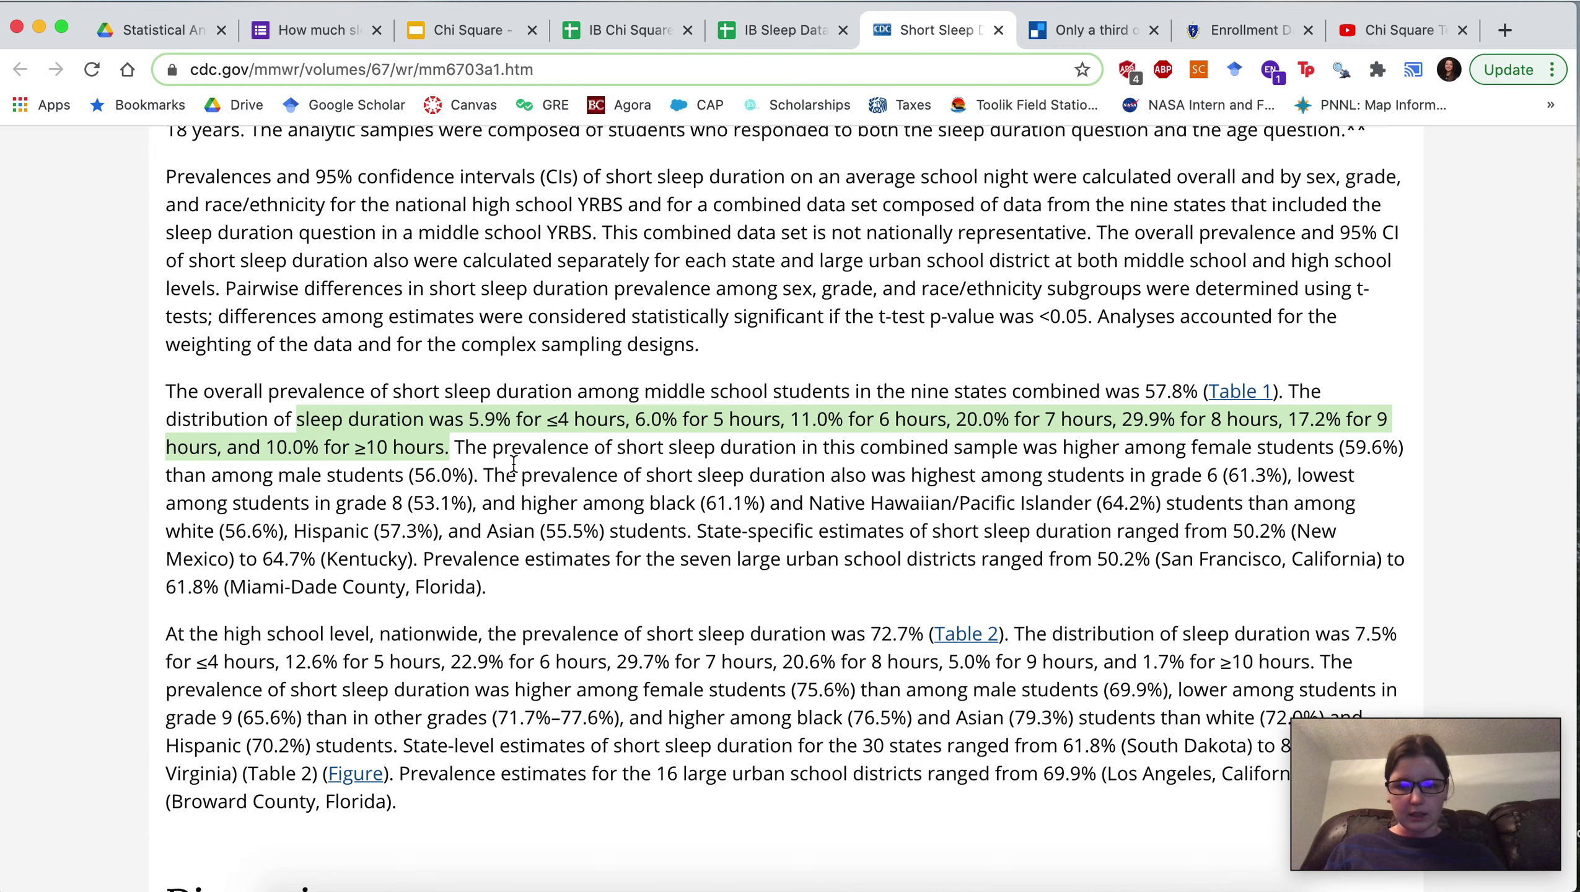
pyautogui.click(780, 35)
# Step: Review the national hours table A6:B12 and relabel the first sample hours cell A17 as '4 or less'
pyautogui.click(570, 448)
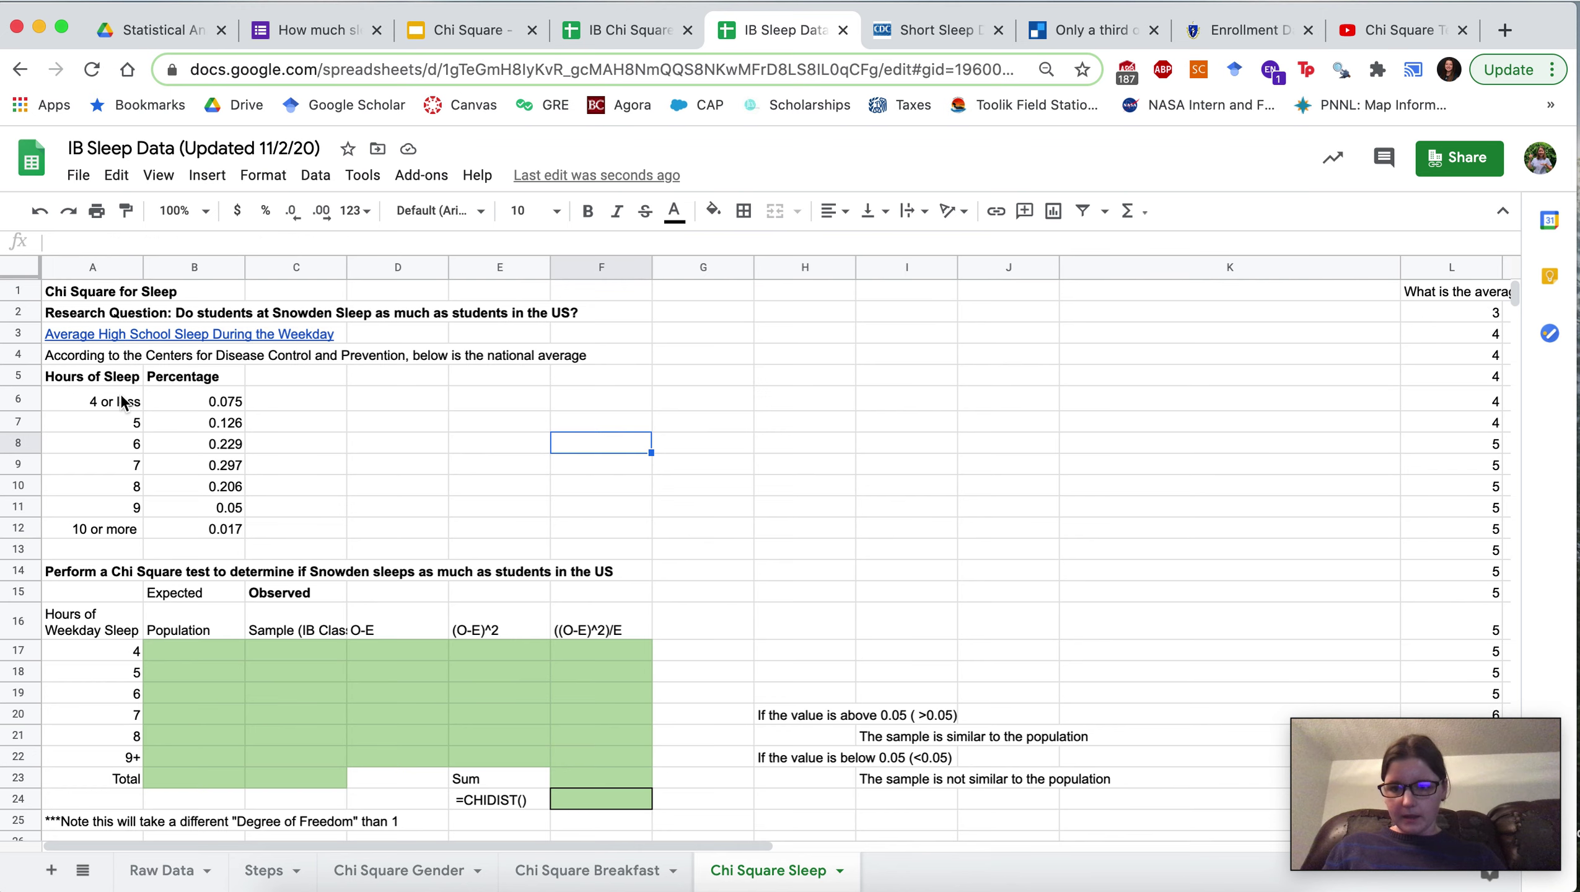
pyautogui.moveTo(96, 403); pyautogui.dragTo(232, 532)
pyautogui.scroll(-1, 427, 478)
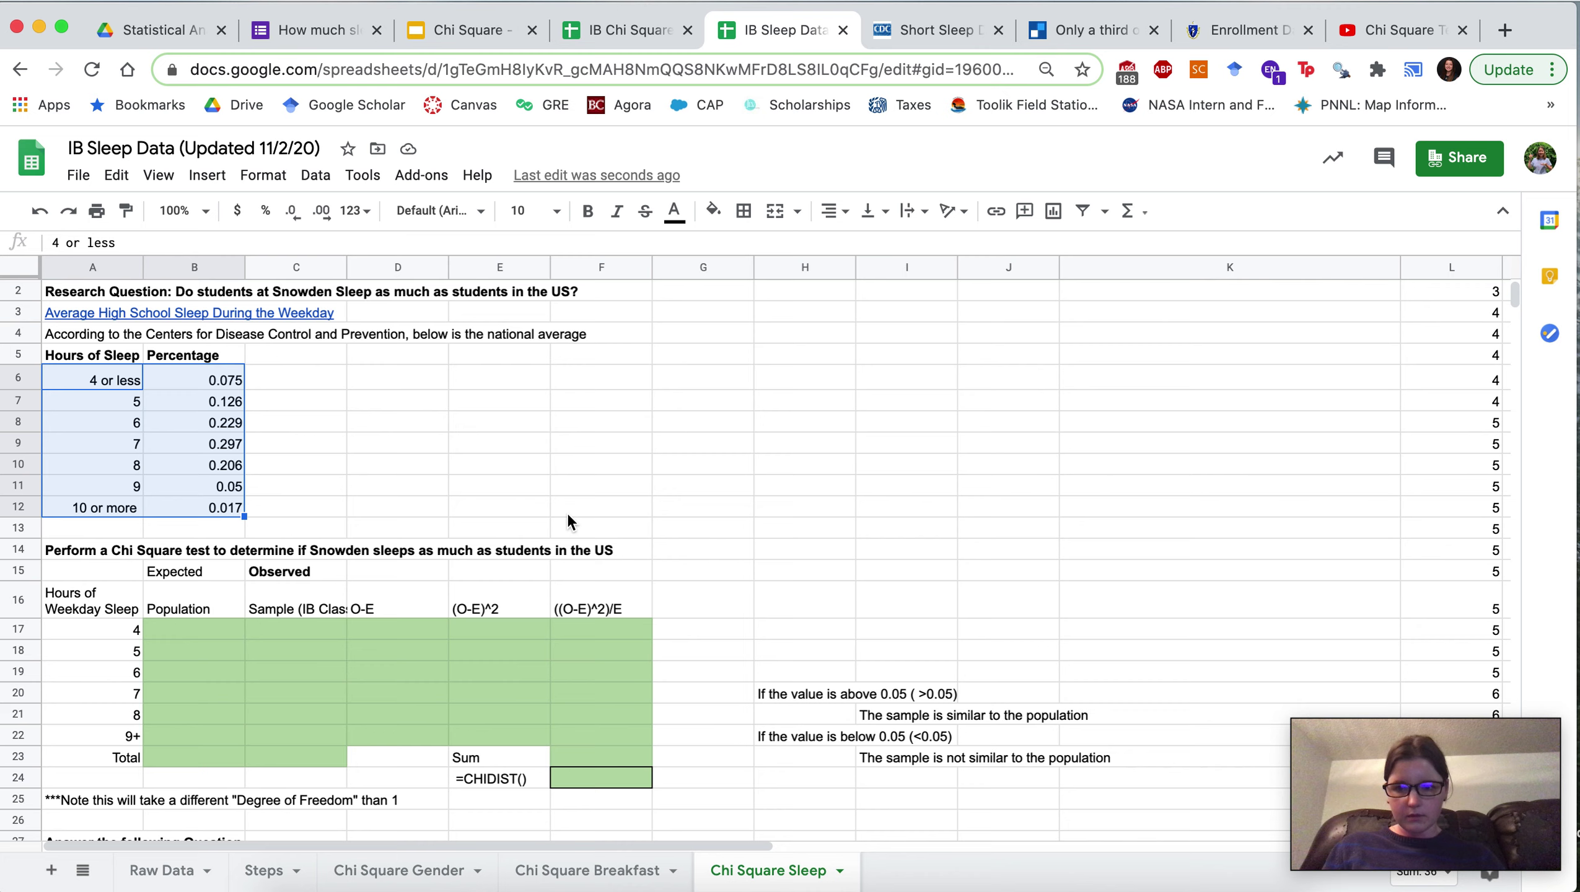
pyautogui.click(620, 473)
pyautogui.scroll(-2, 619, 473)
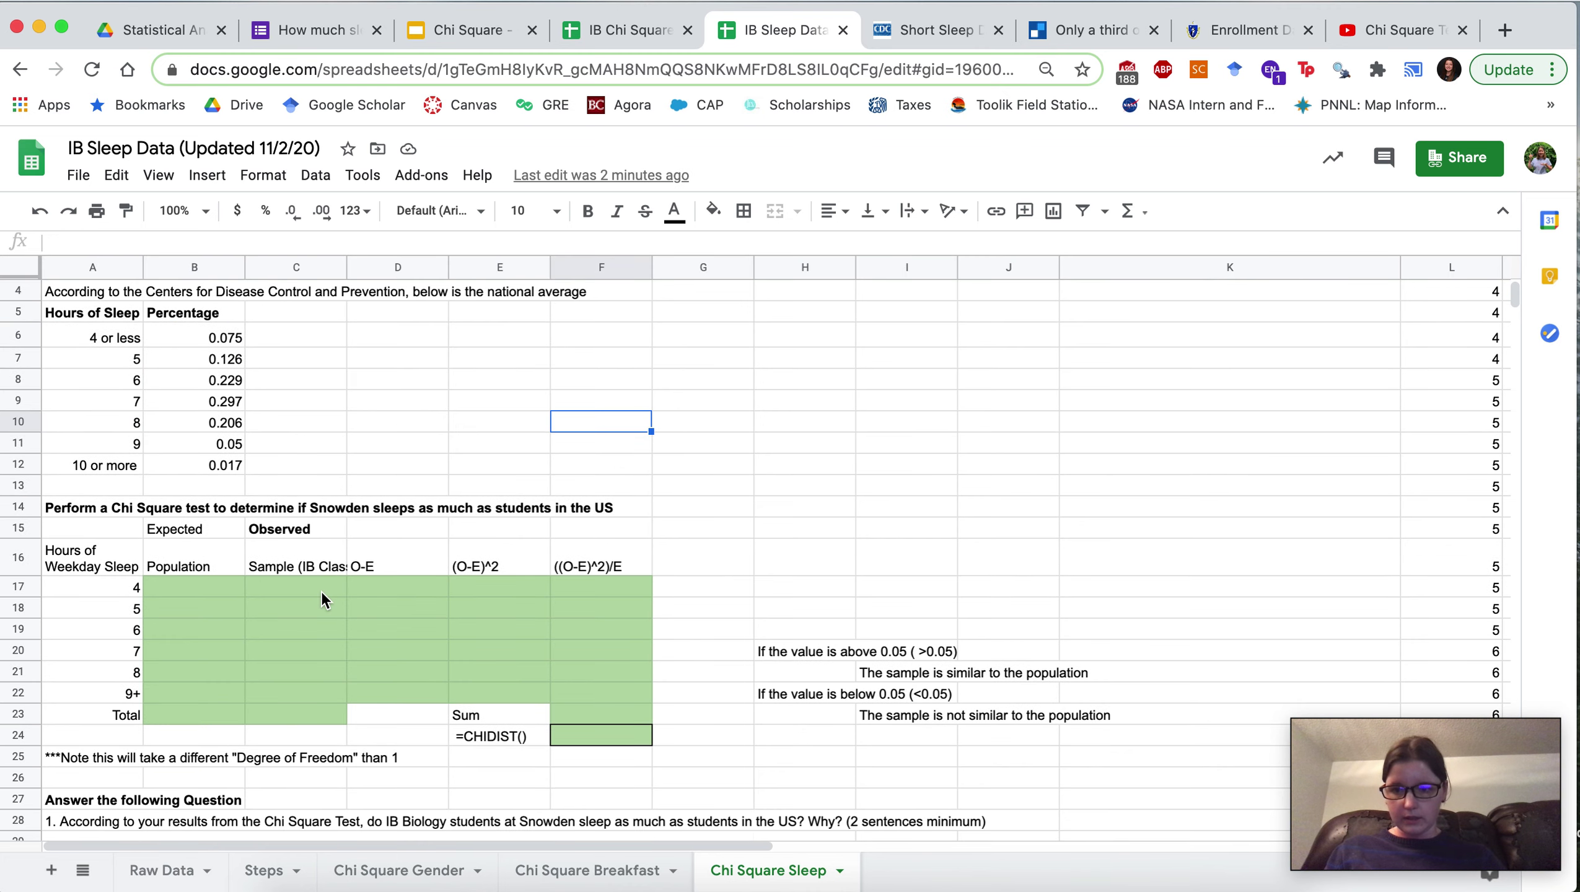
pyautogui.click(109, 587)
pyautogui.write('4 or le')
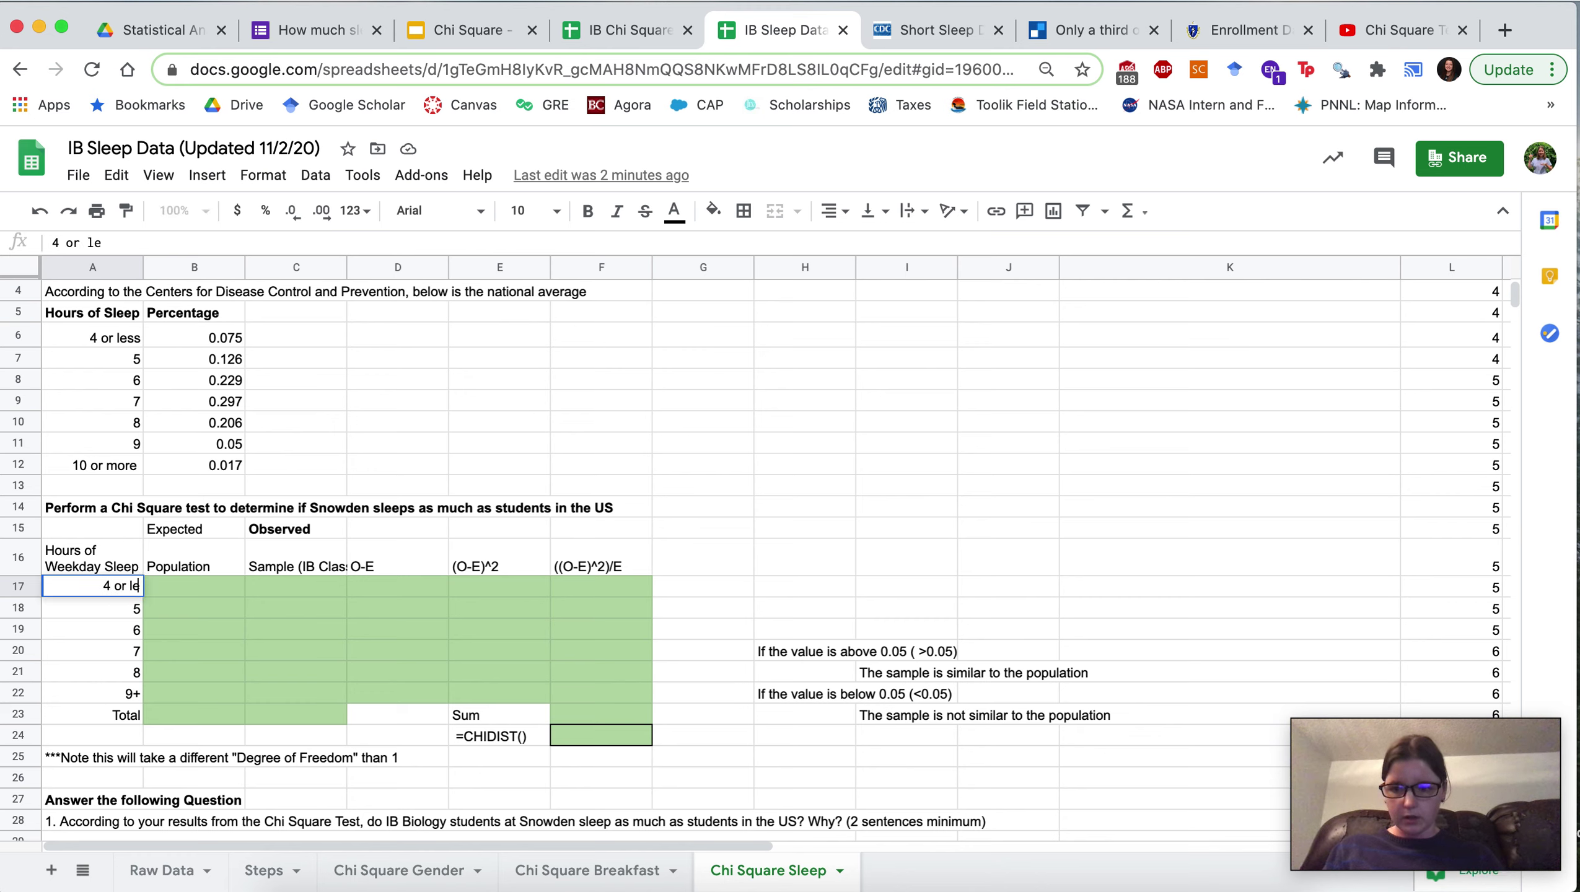
pyautogui.write('ss')
pyautogui.click(116, 692)
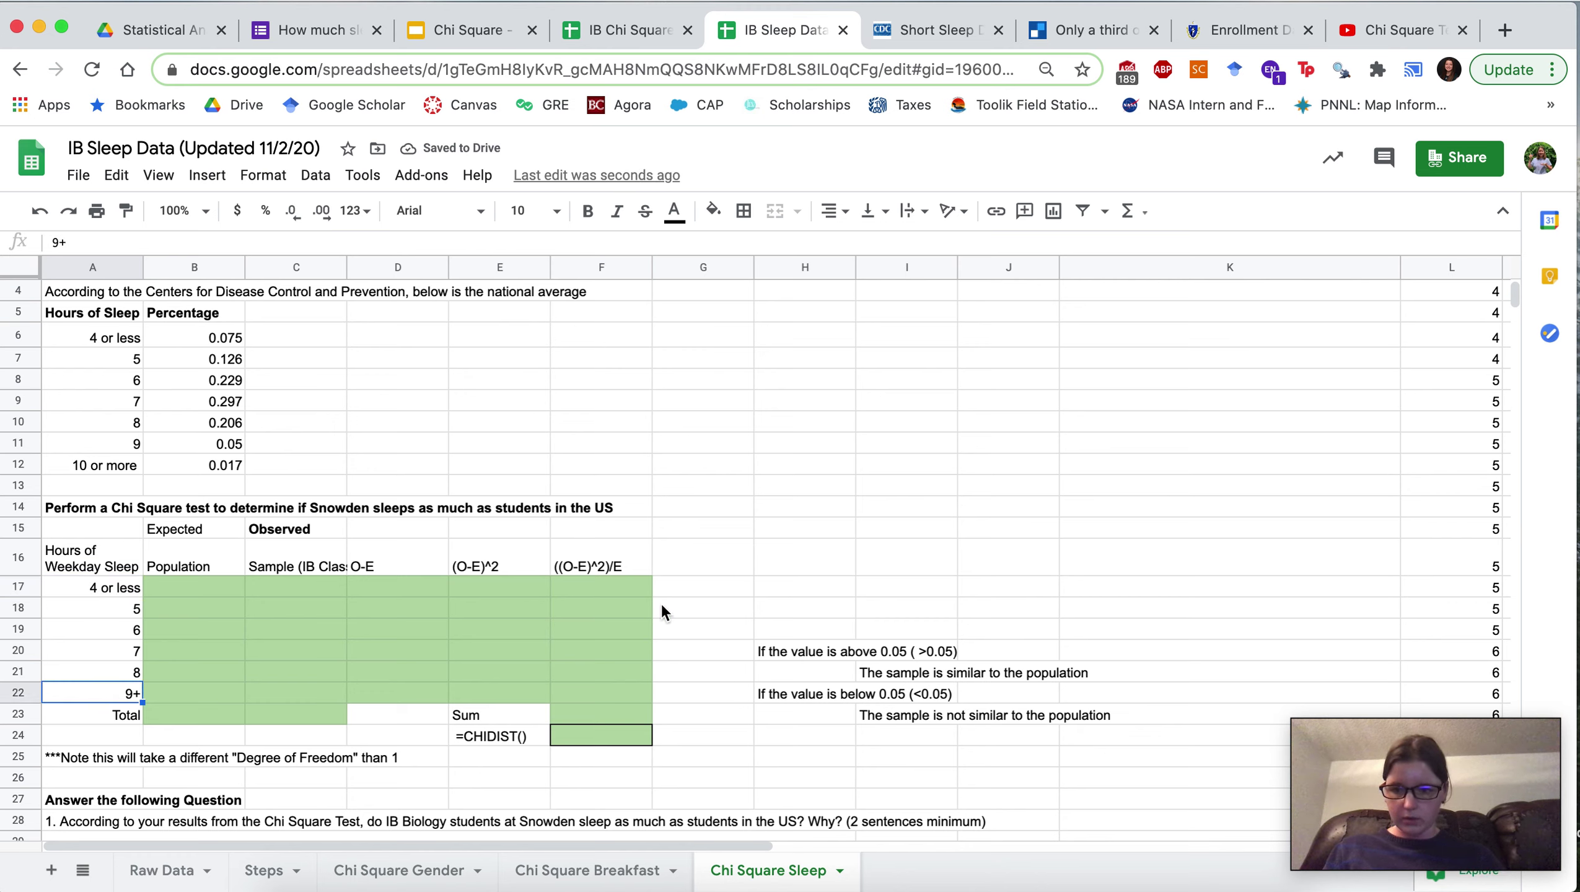
# Step: Insert a row above 9+, relabel 9+ as 10+, label the new row 9, then select C17:C23
pyautogui.rightClick(63, 693)
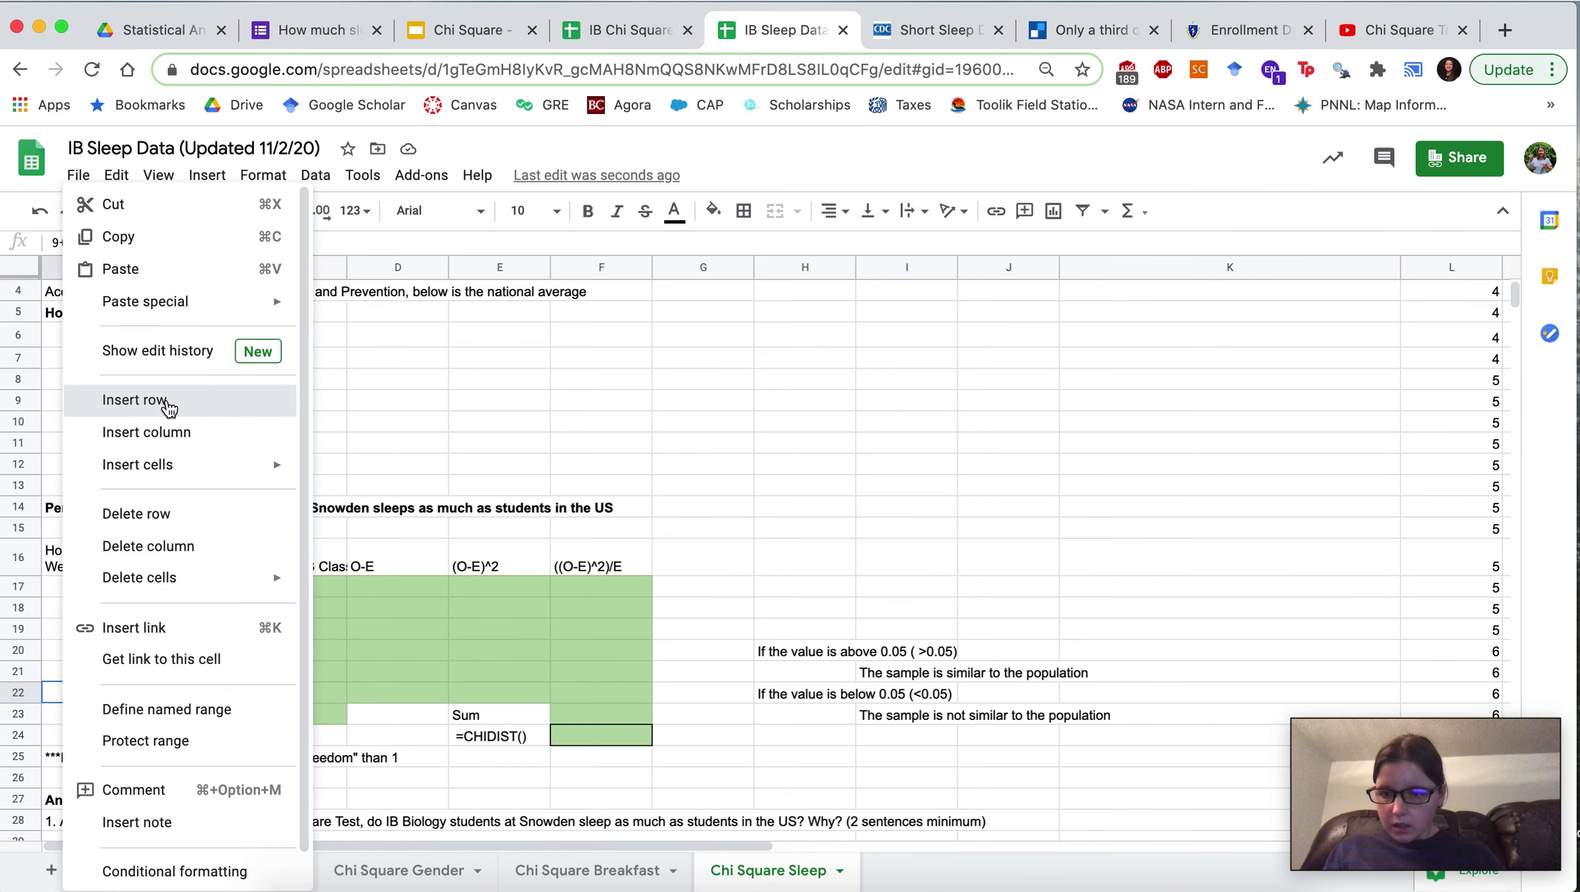
pyautogui.click(169, 406)
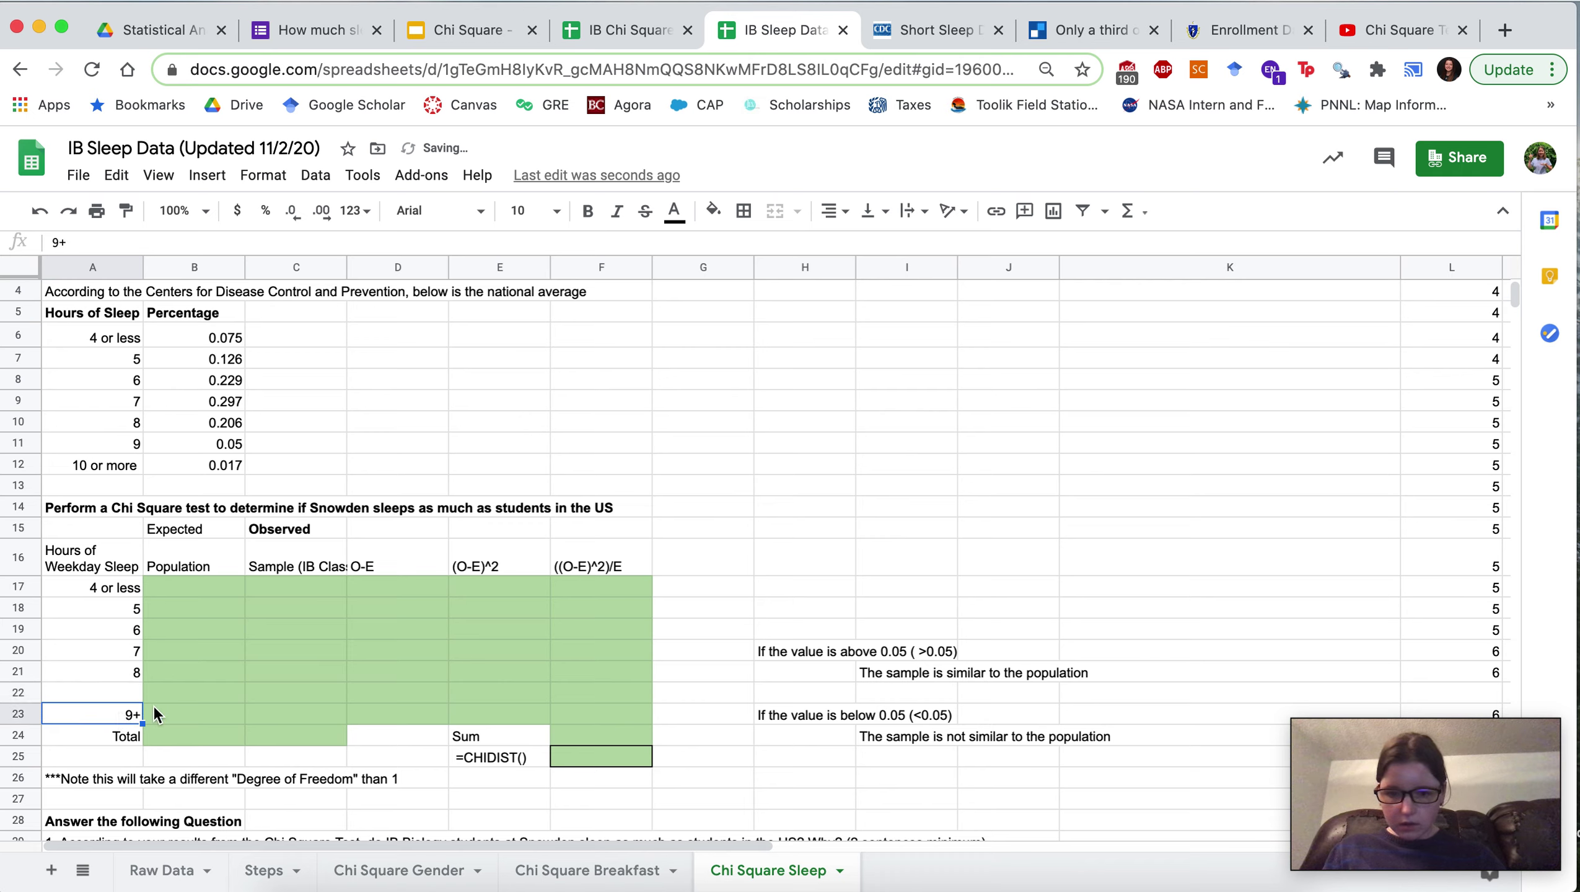
pyautogui.press('BackSpace')
pyautogui.write('10')
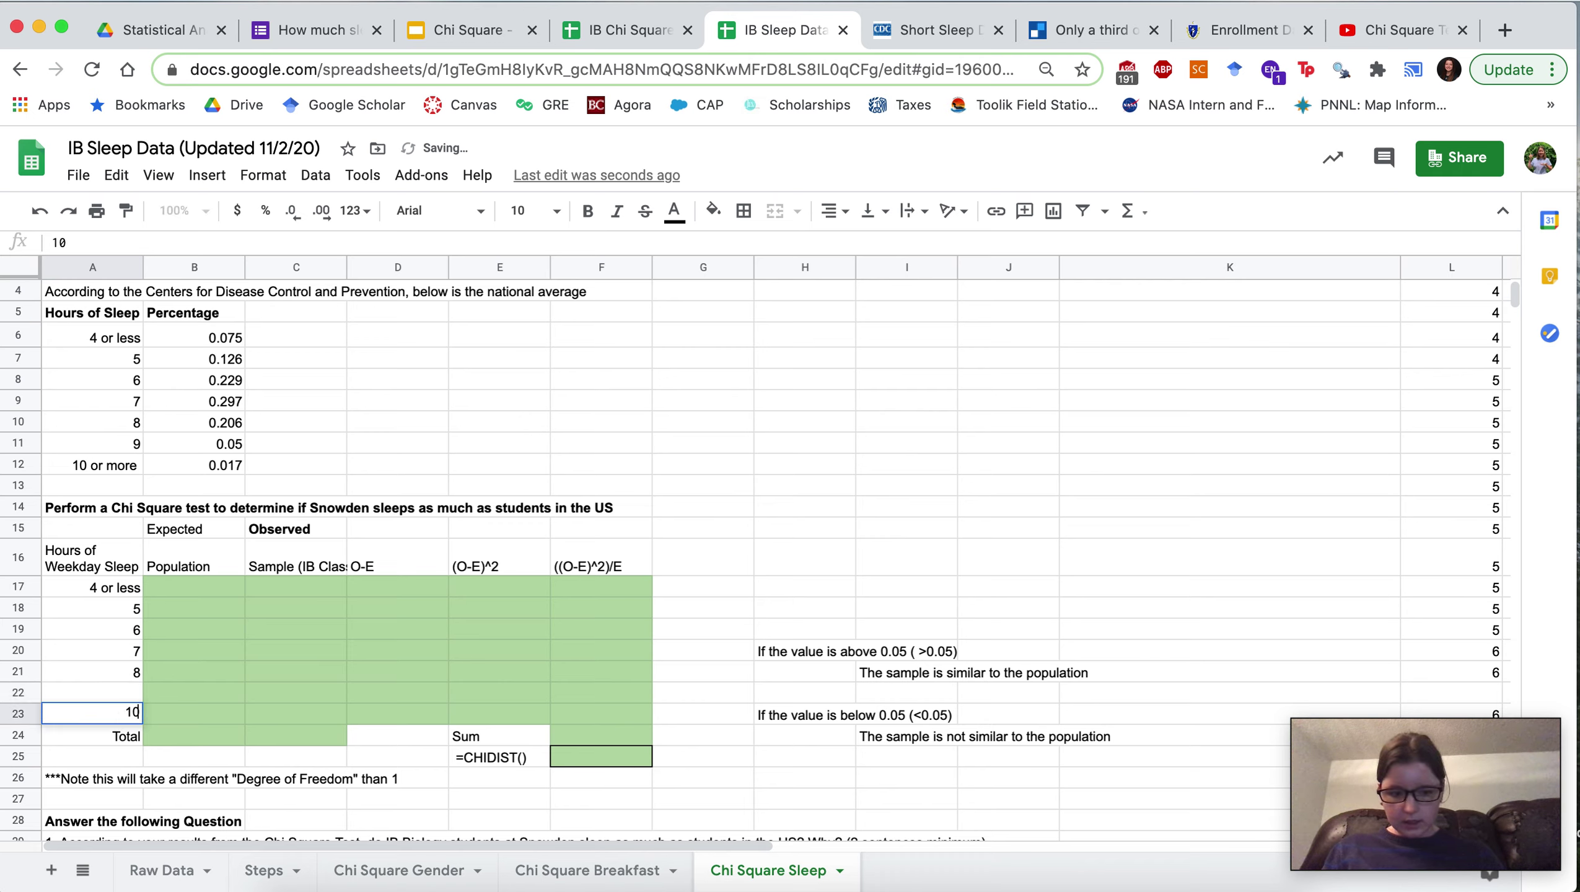
pyautogui.write('+')
pyautogui.click(93, 691)
pyautogui.write('0')
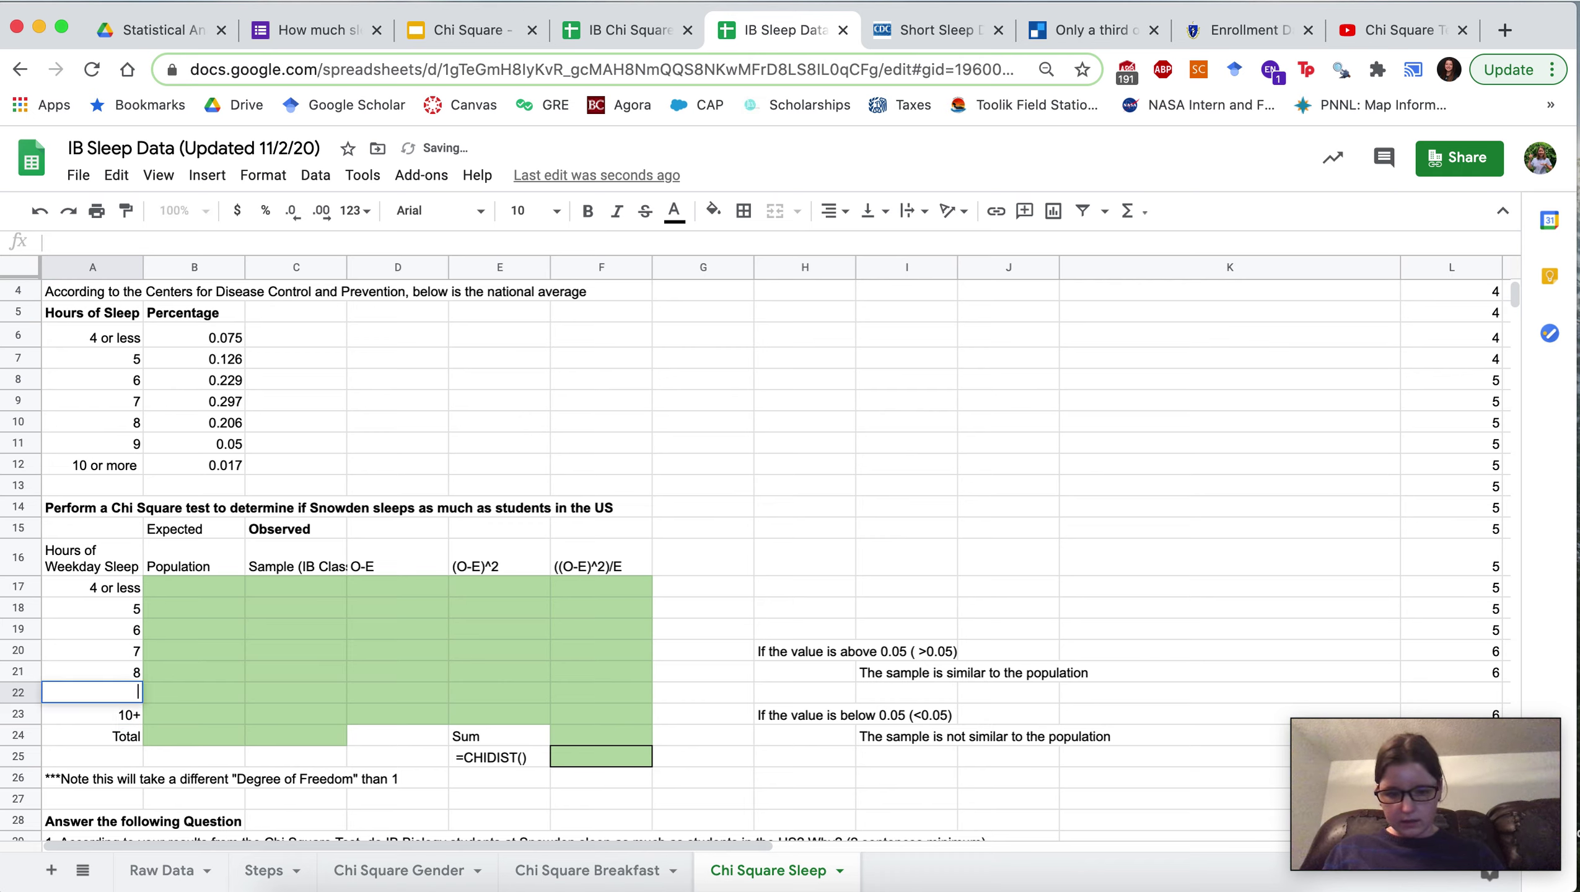
pyautogui.click(762, 484)
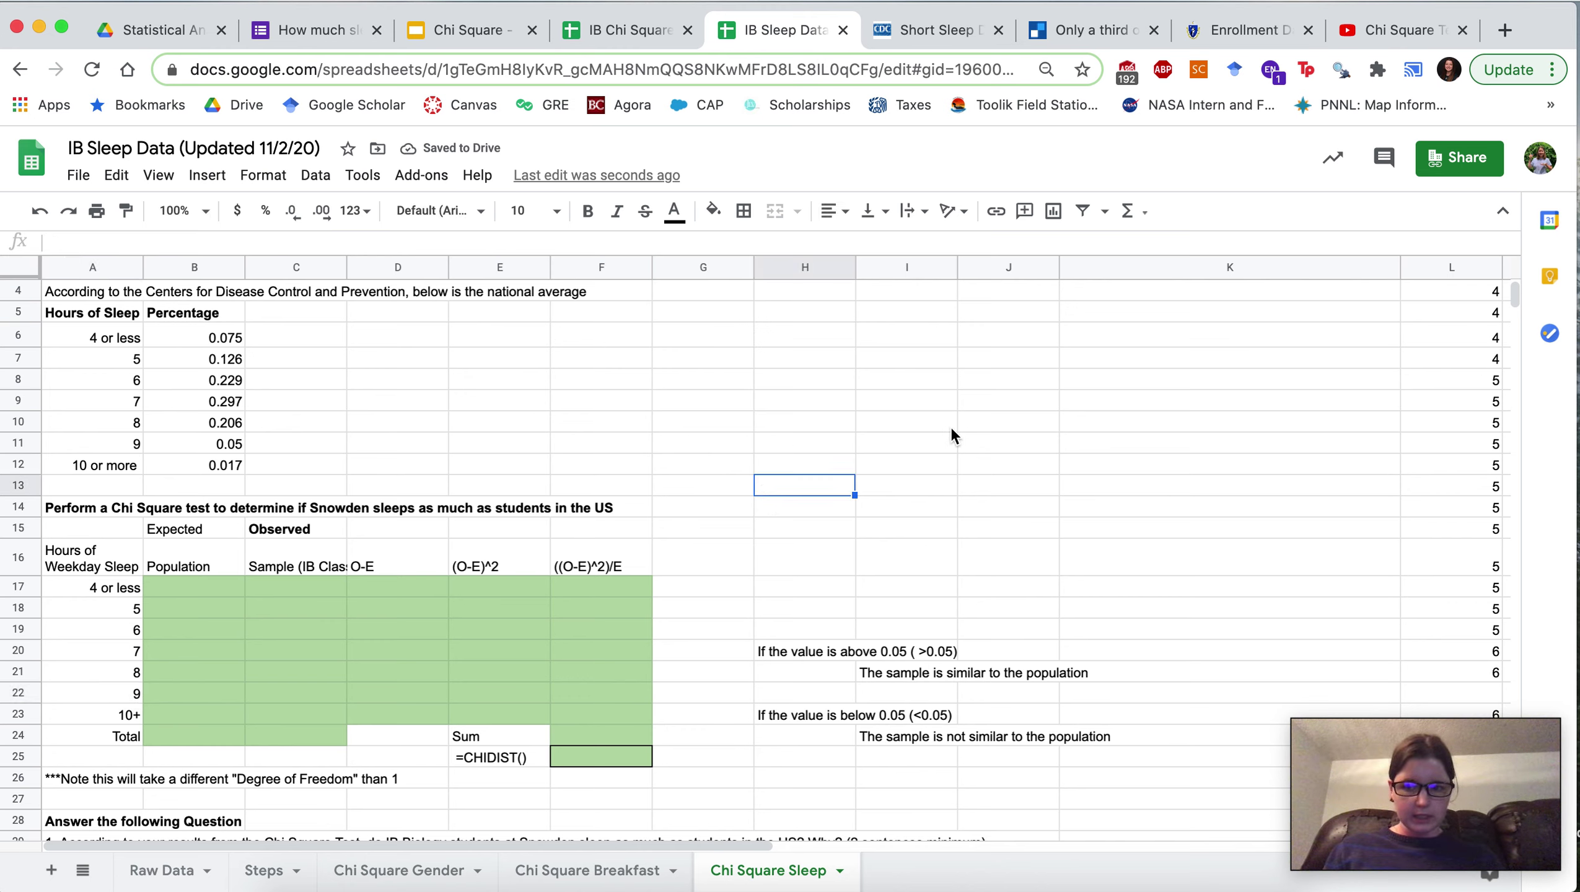
pyautogui.moveTo(300, 590); pyautogui.dragTo(316, 714)
# Step: Sort the column L sleep-hour responses in L2:L58 ascending (A→Z) with Data > Sort range
pyautogui.hscroll(3, 1122, 504)
pyautogui.scroll(2, 1122, 504)
pyautogui.hscroll(-5, 1299, 328)
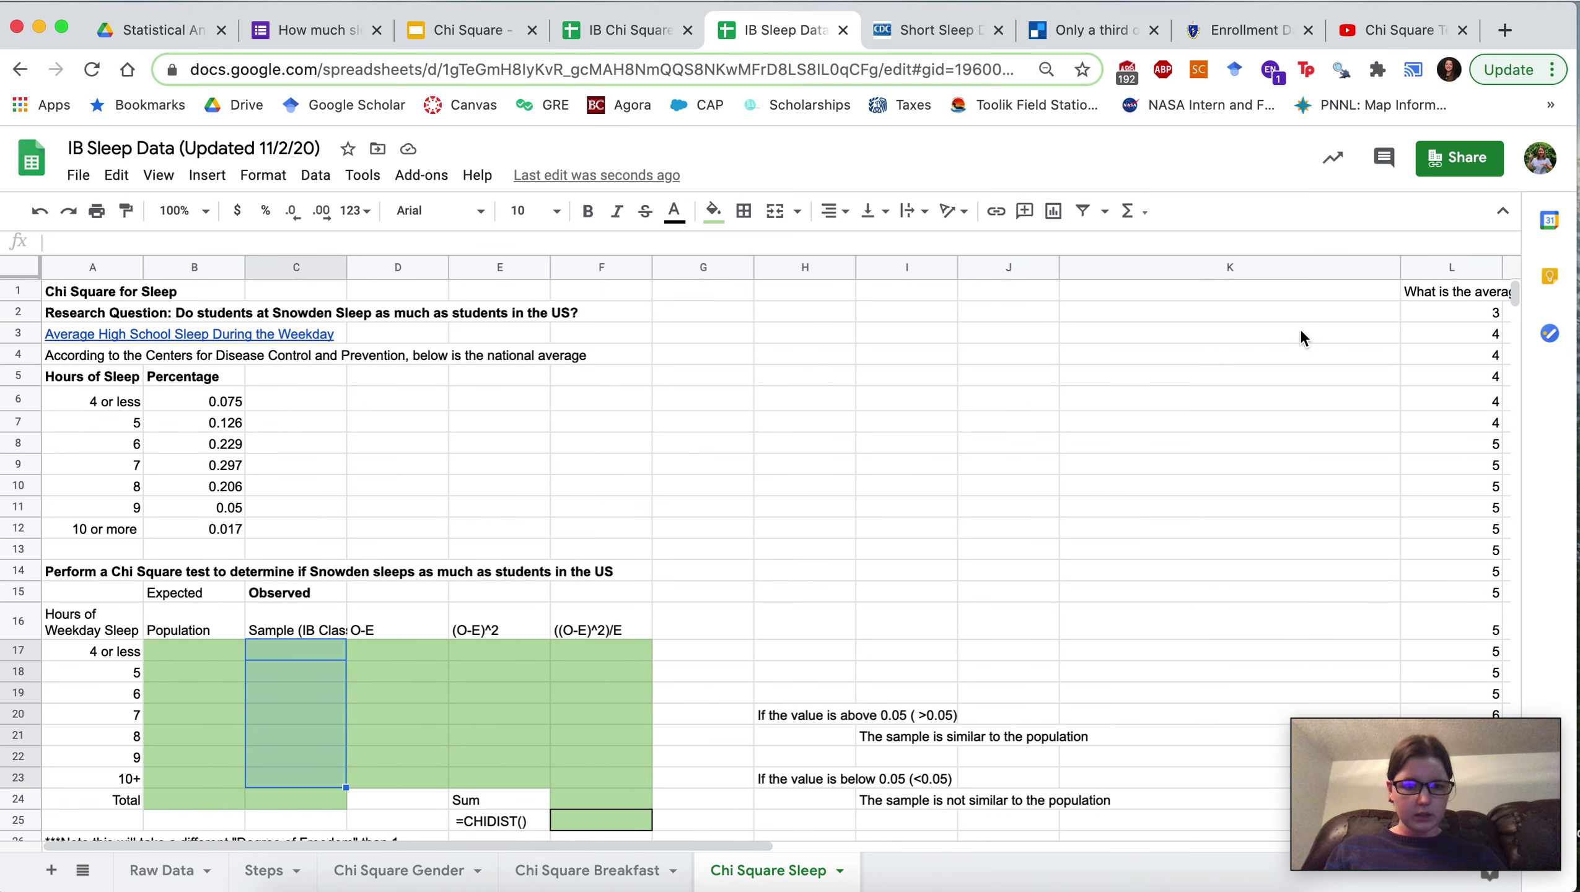
pyautogui.hscroll(3, 1462, 320)
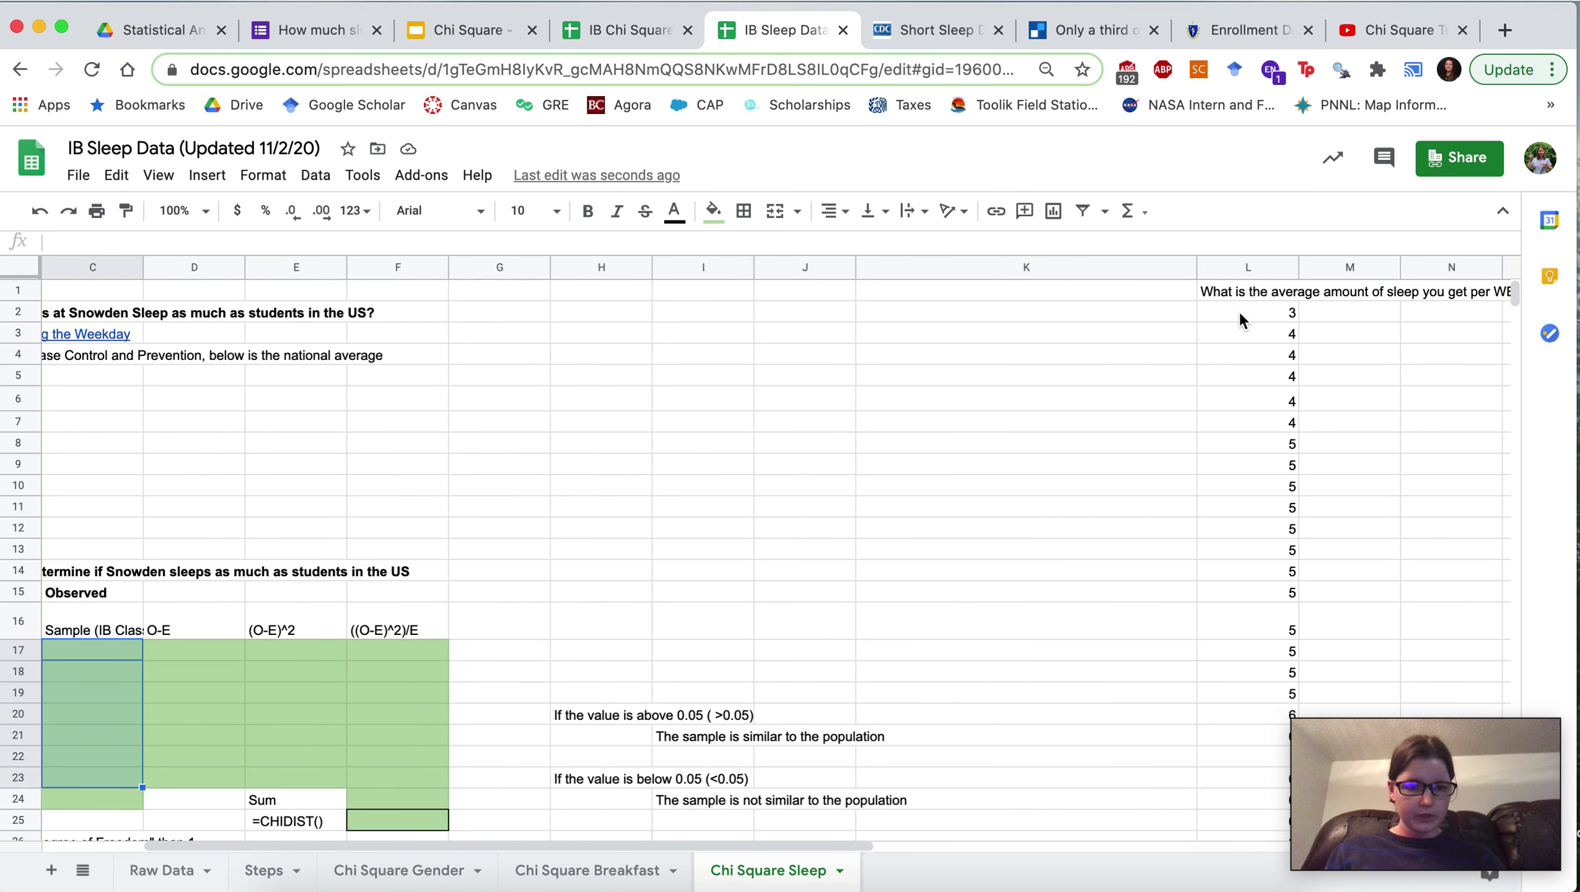
pyautogui.moveTo(1256, 321); pyautogui.dragTo(1270, 678)
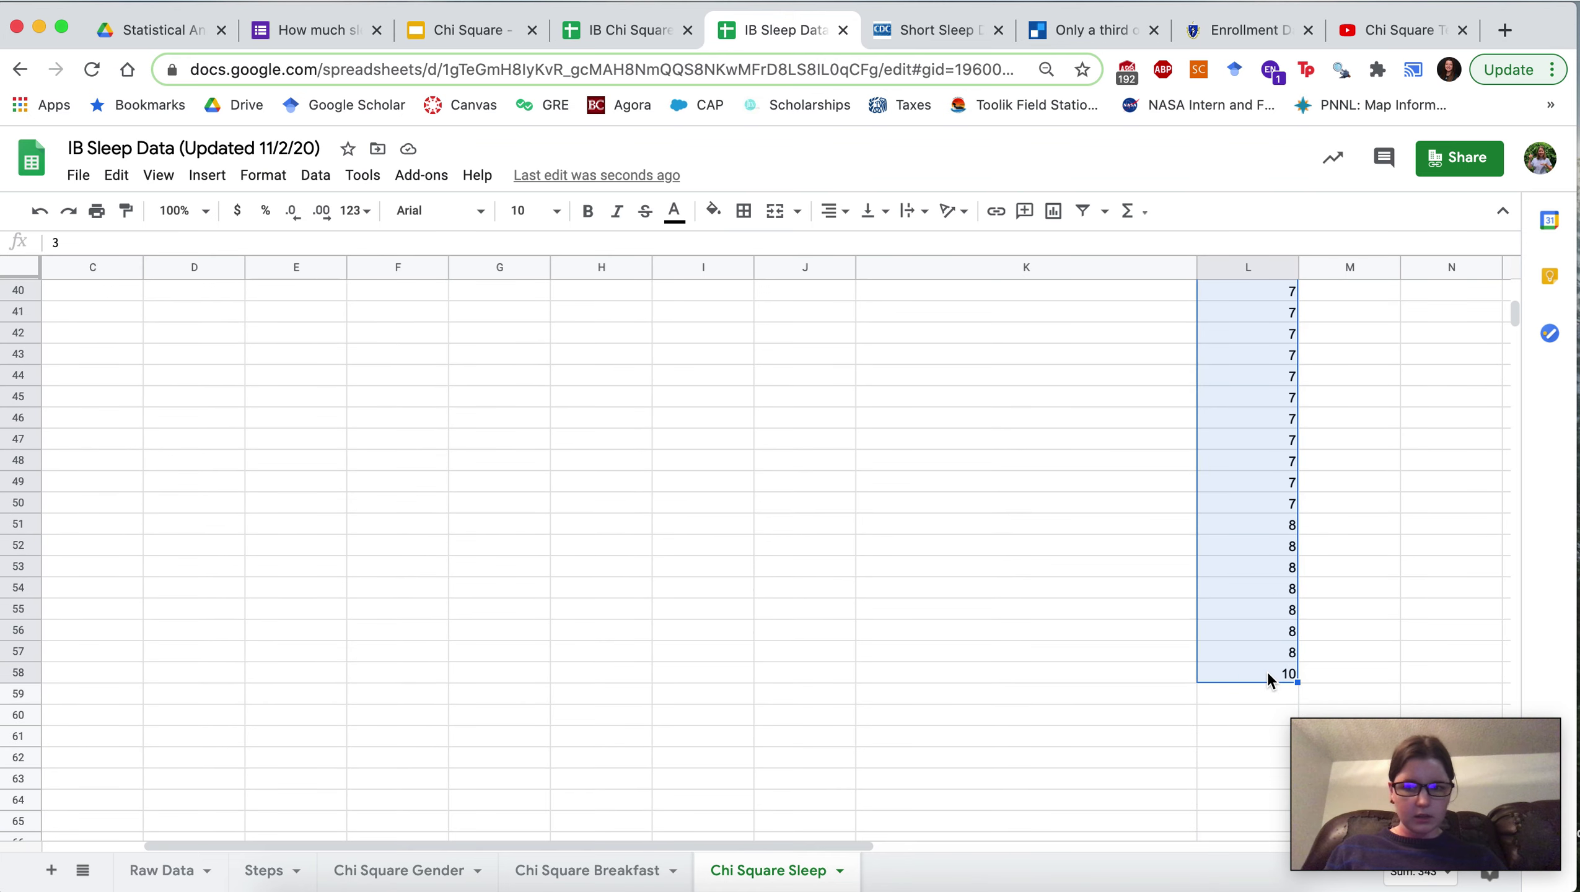
pyautogui.click(317, 177)
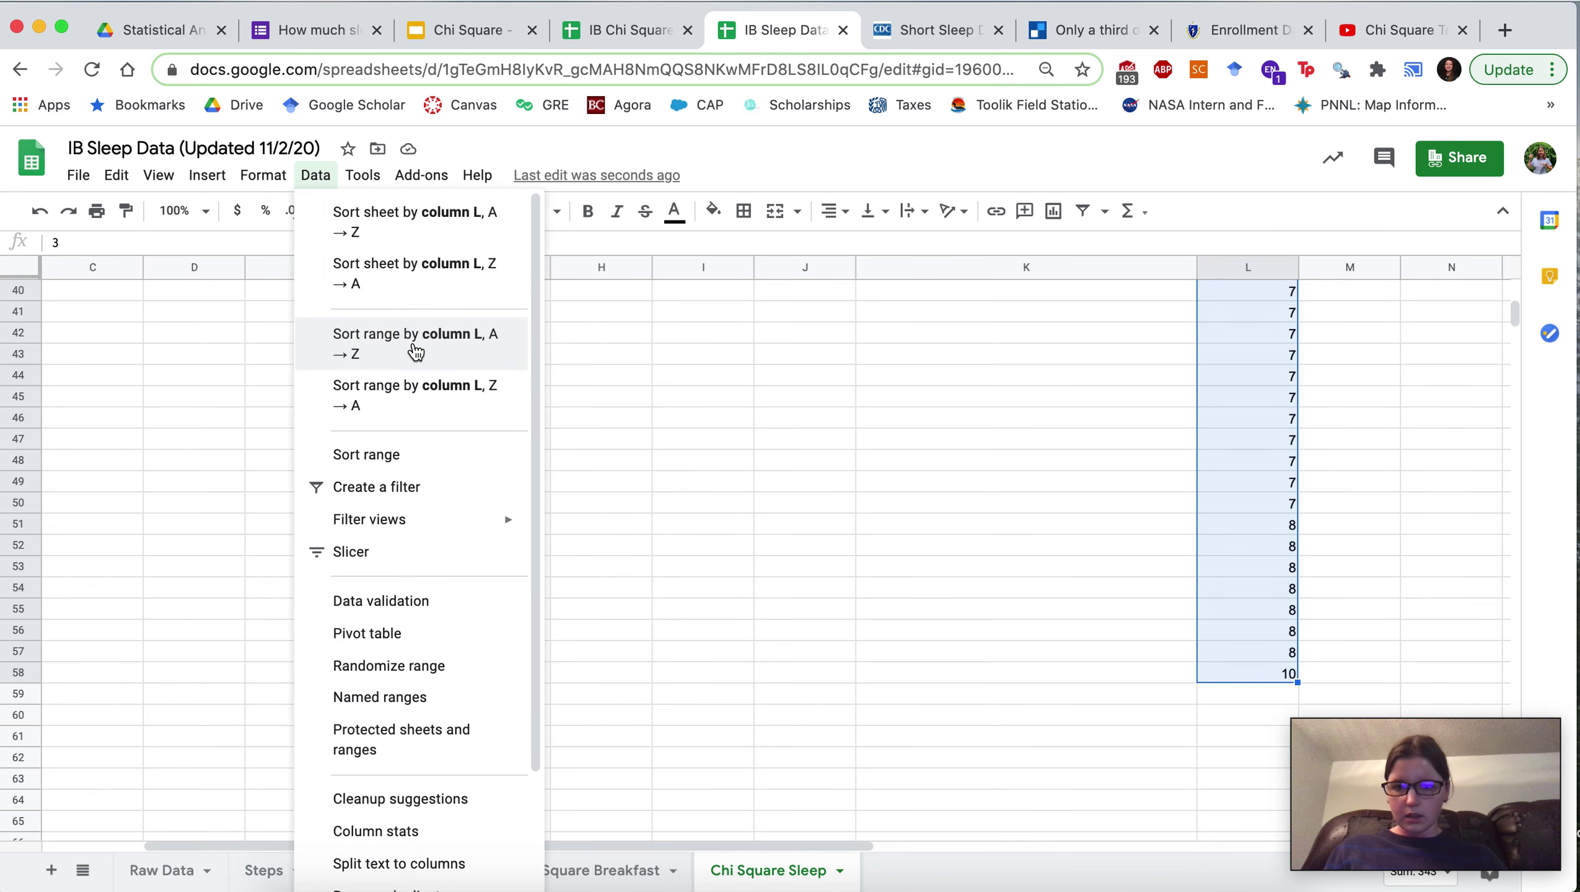
pyautogui.click(419, 461)
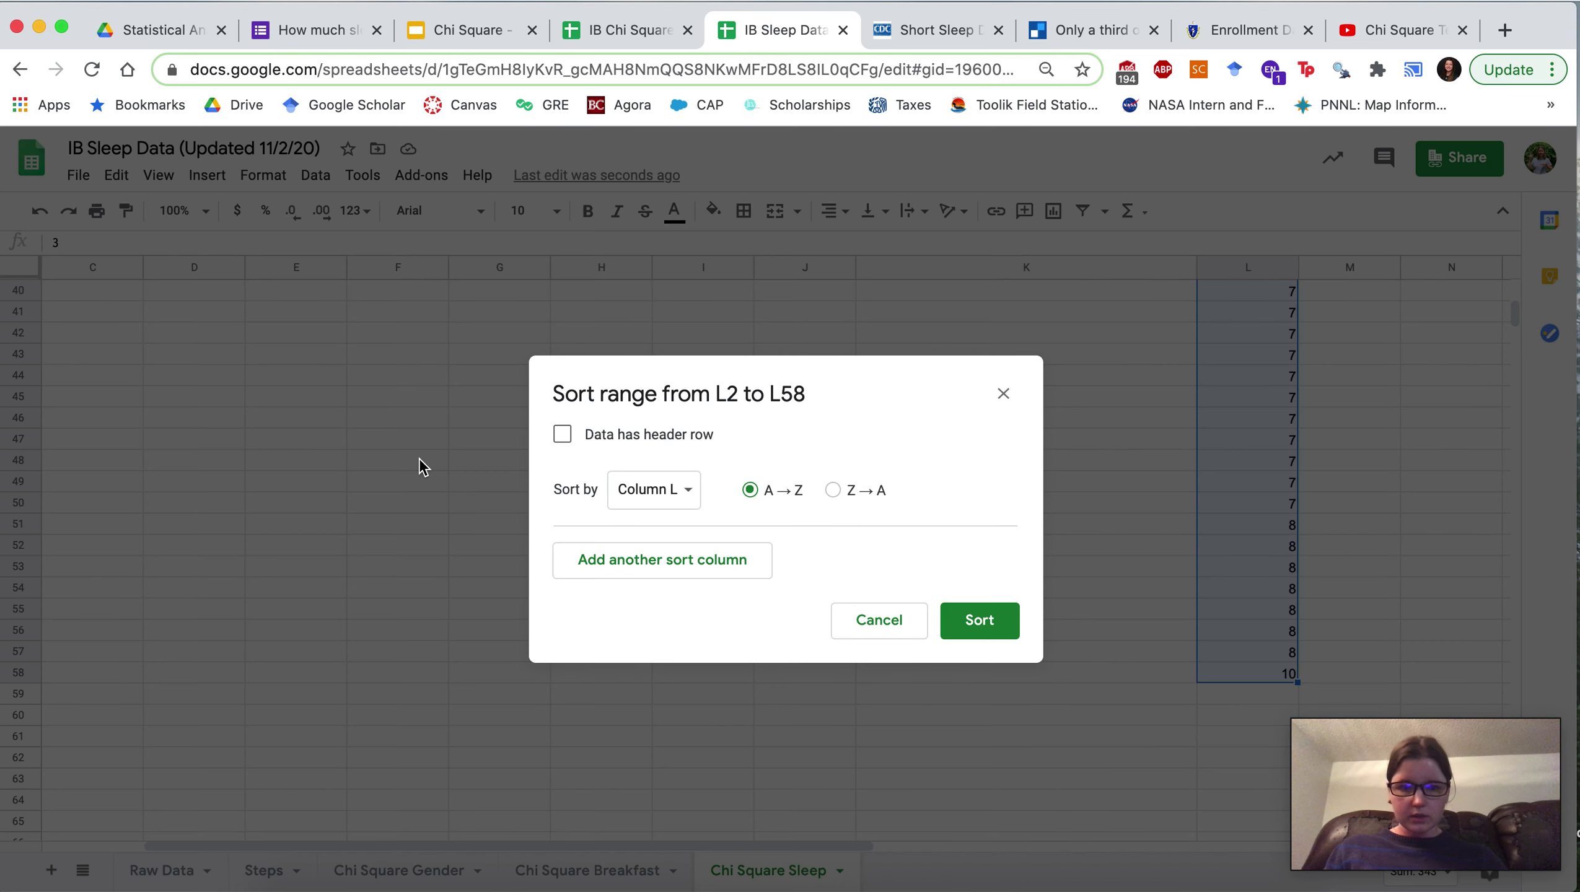
pyautogui.click(1002, 623)
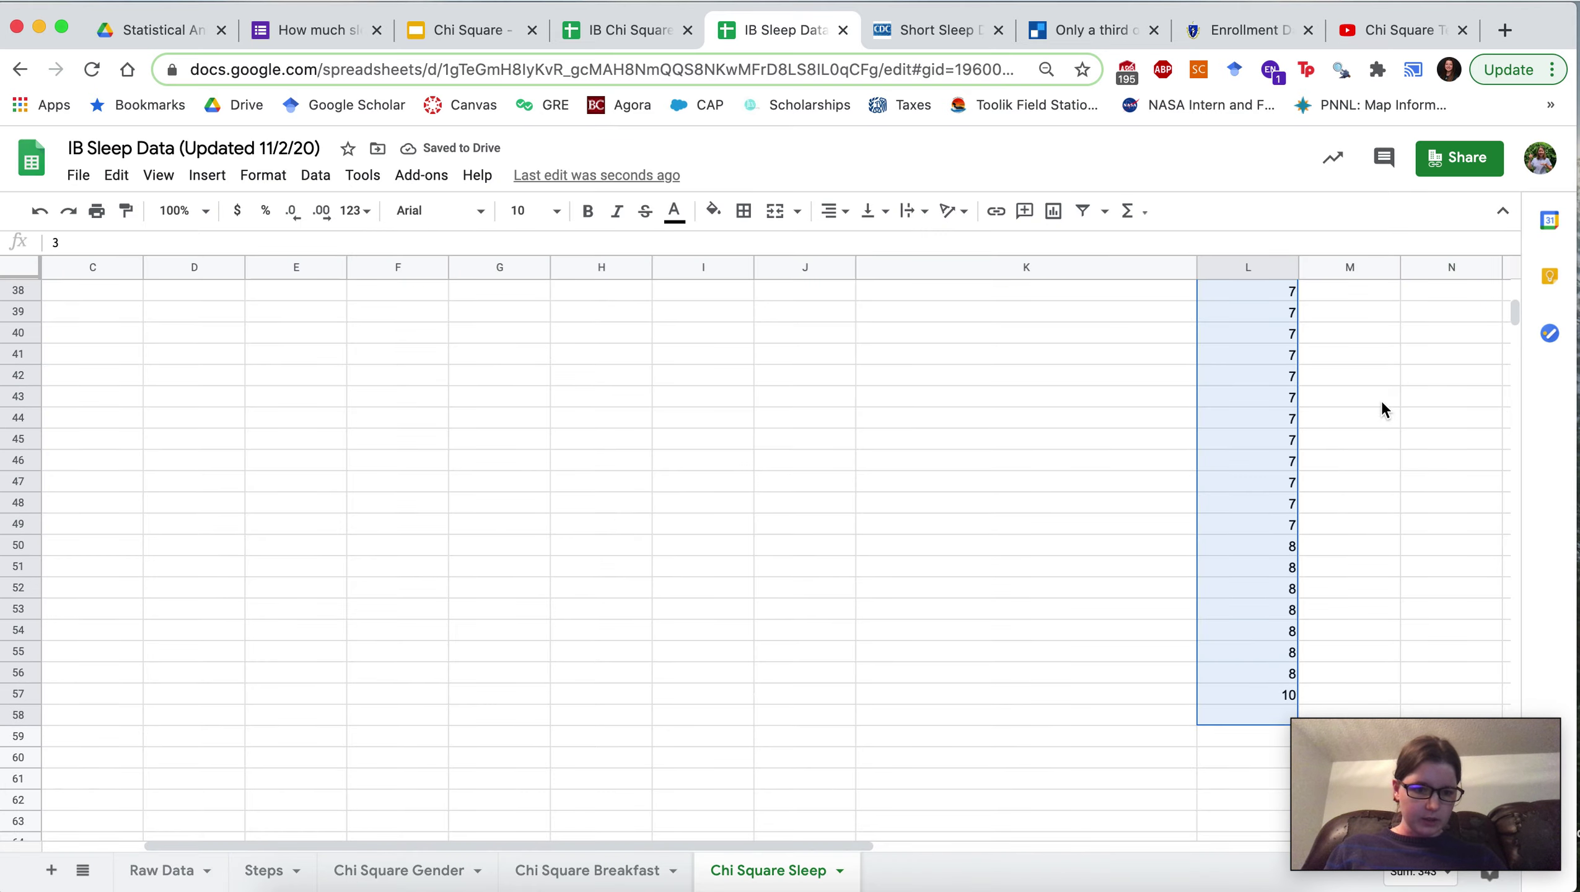
pyautogui.scroll(2, 1383, 380)
pyautogui.scroll(12, 1381, 377)
pyautogui.hscroll(-3, 1381, 377)
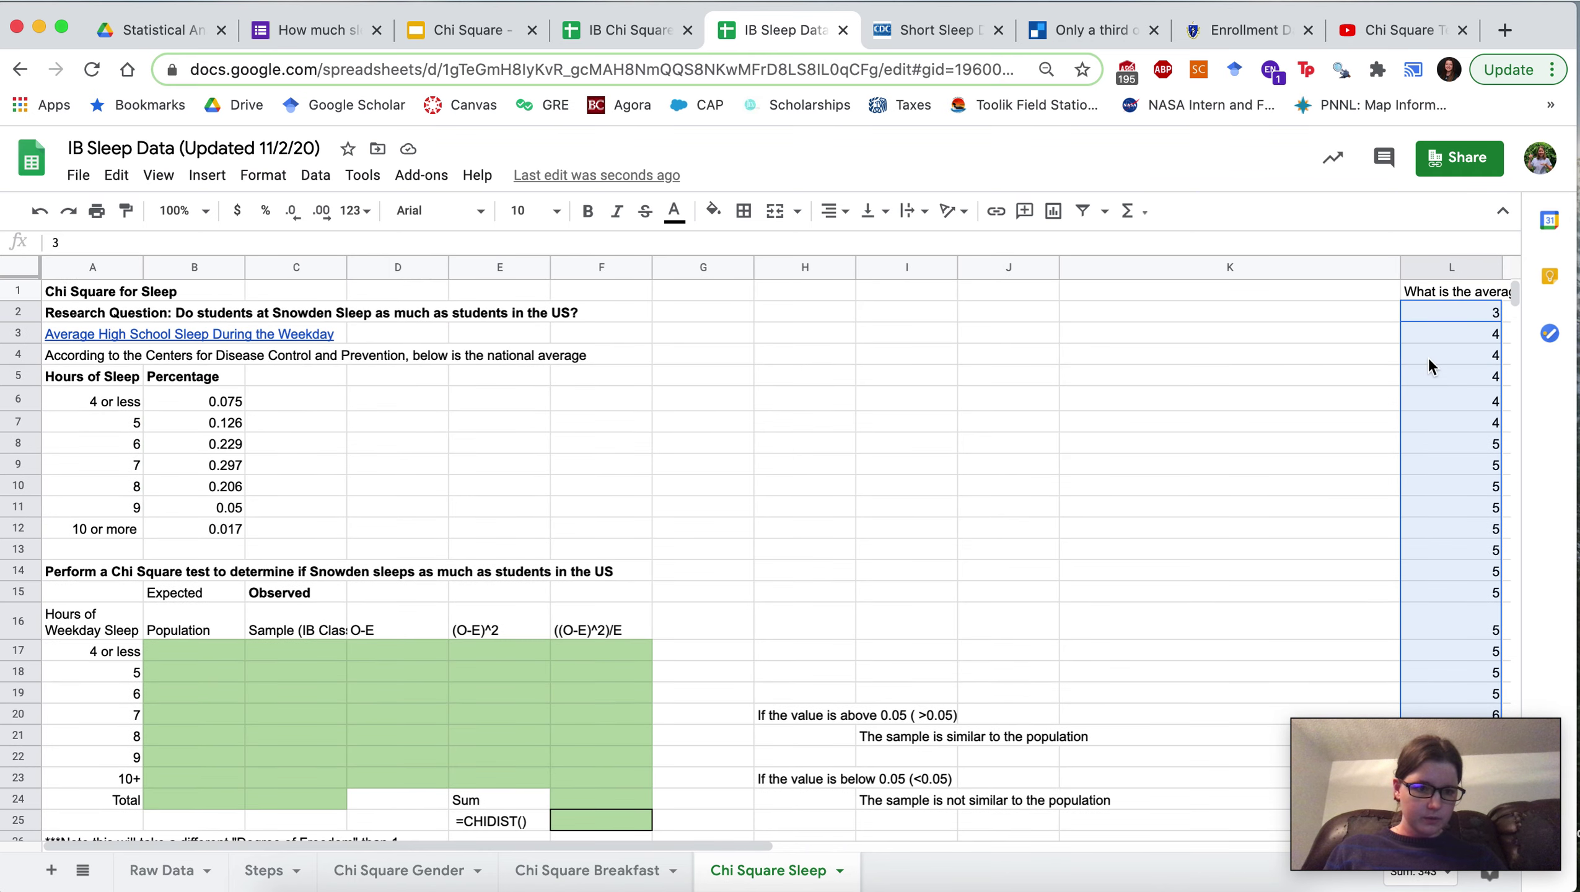
pyautogui.click(1364, 398)
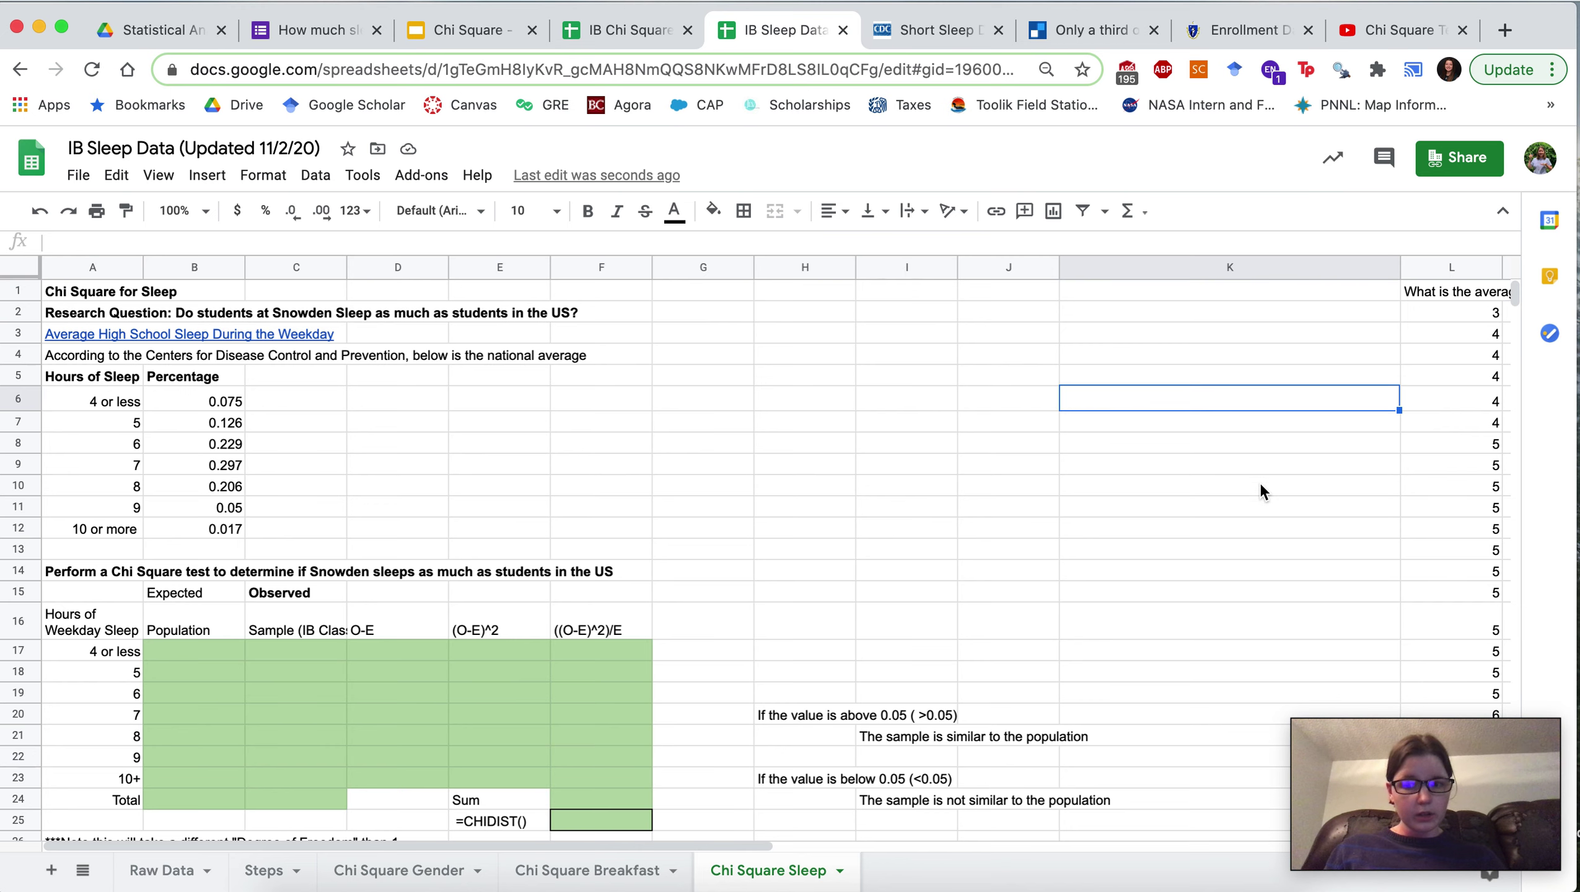
# Step: Enter a COUNTIF formula in B17 counting column L responses equal to 4
pyautogui.scroll(-1, 687, 494)
pyautogui.scroll(1, 687, 494)
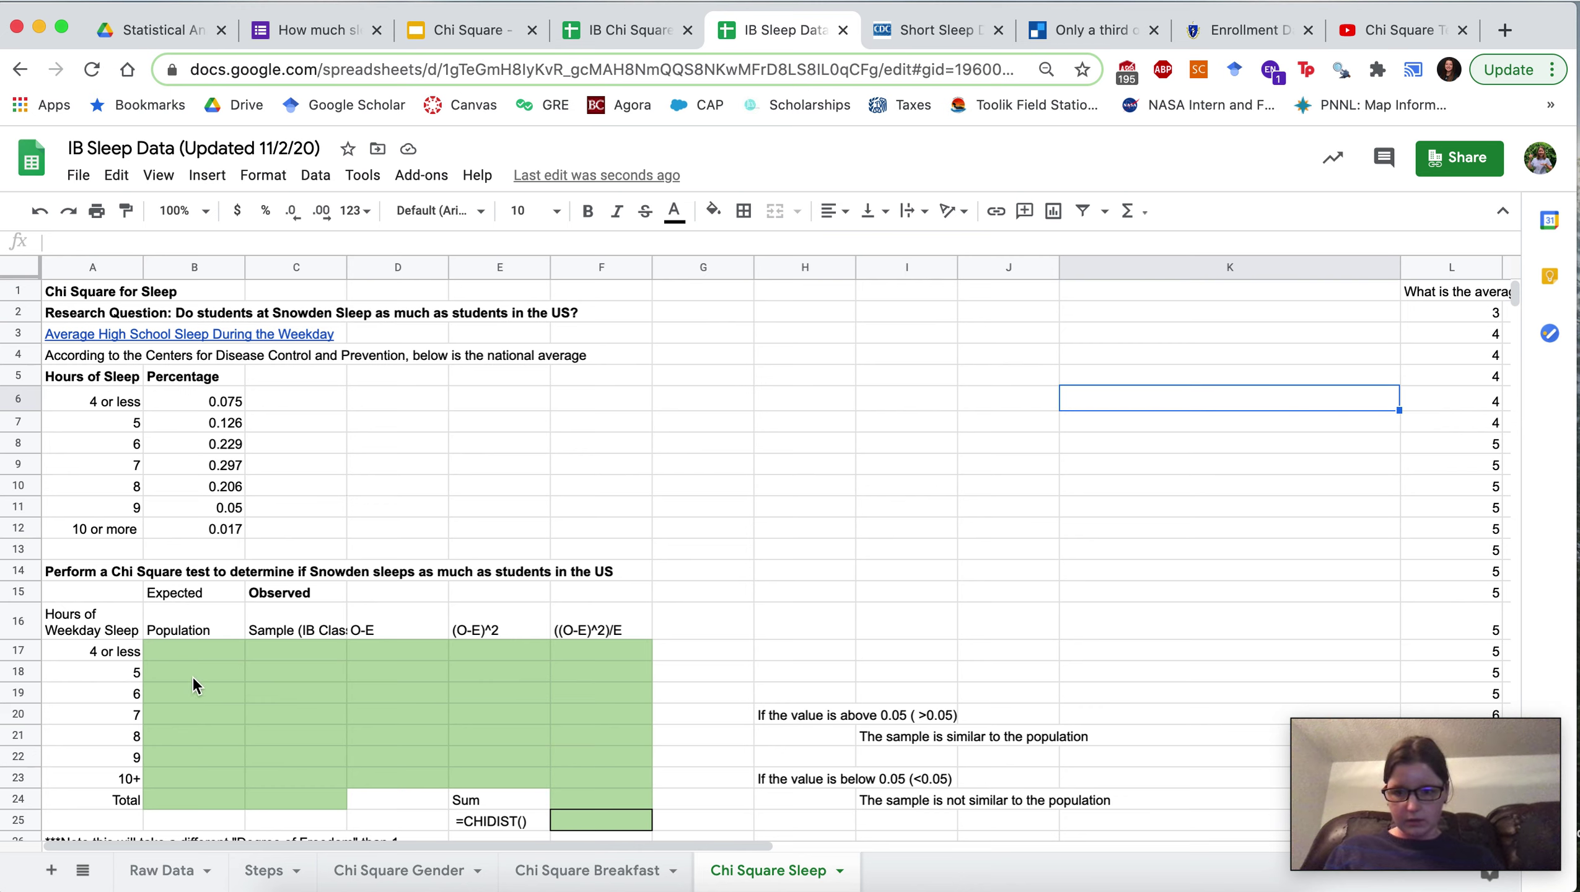
pyautogui.click(196, 653)
pyautogui.write('=counti')
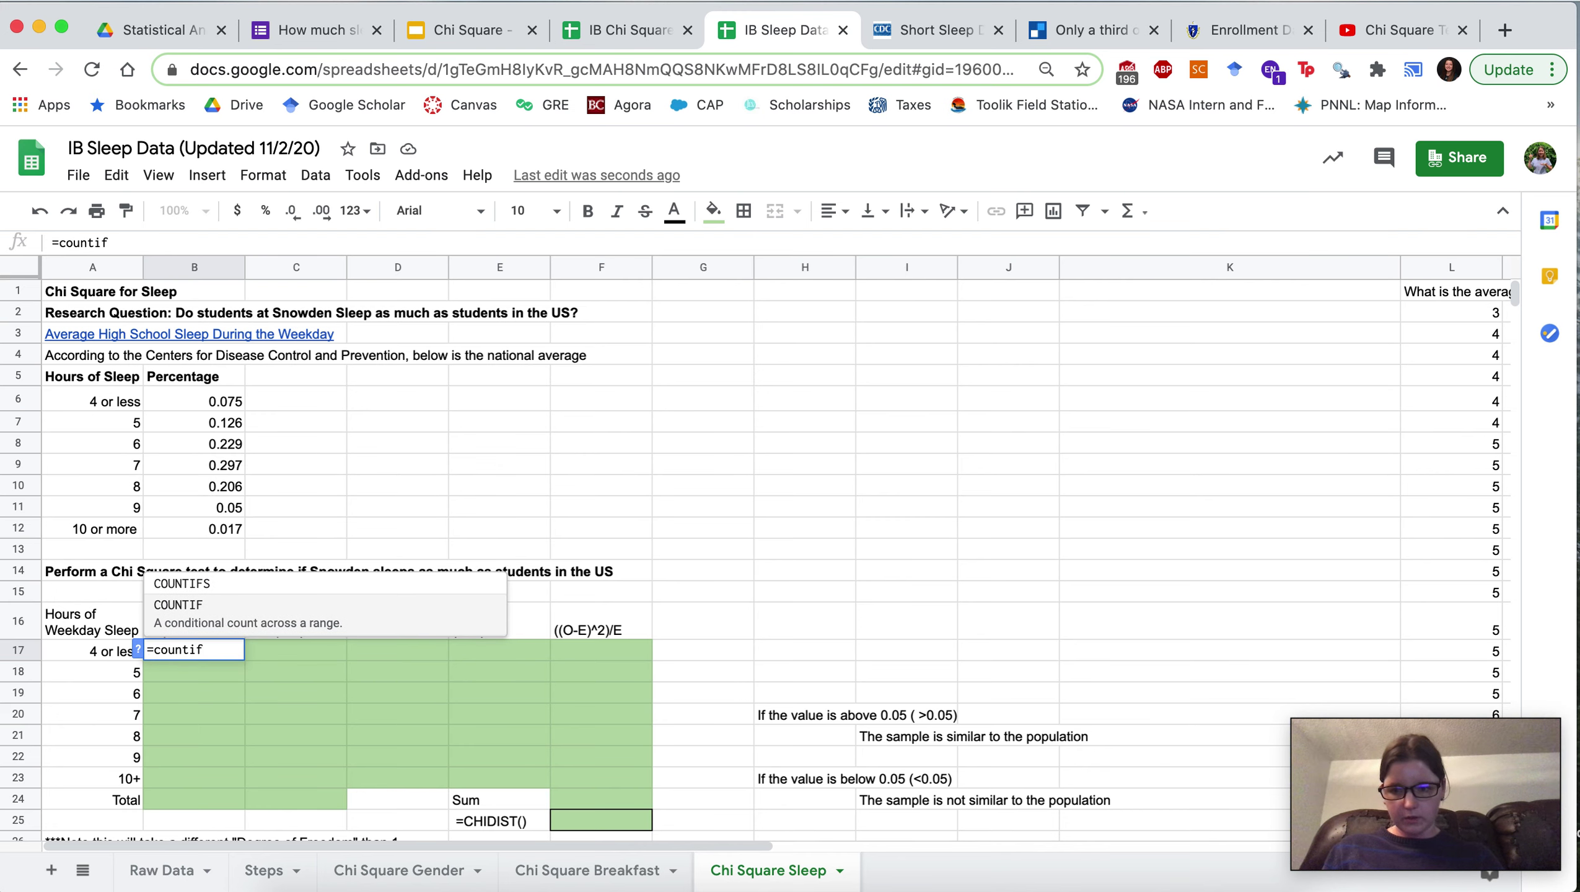
pyautogui.write('f')
pyautogui.press('Tab')
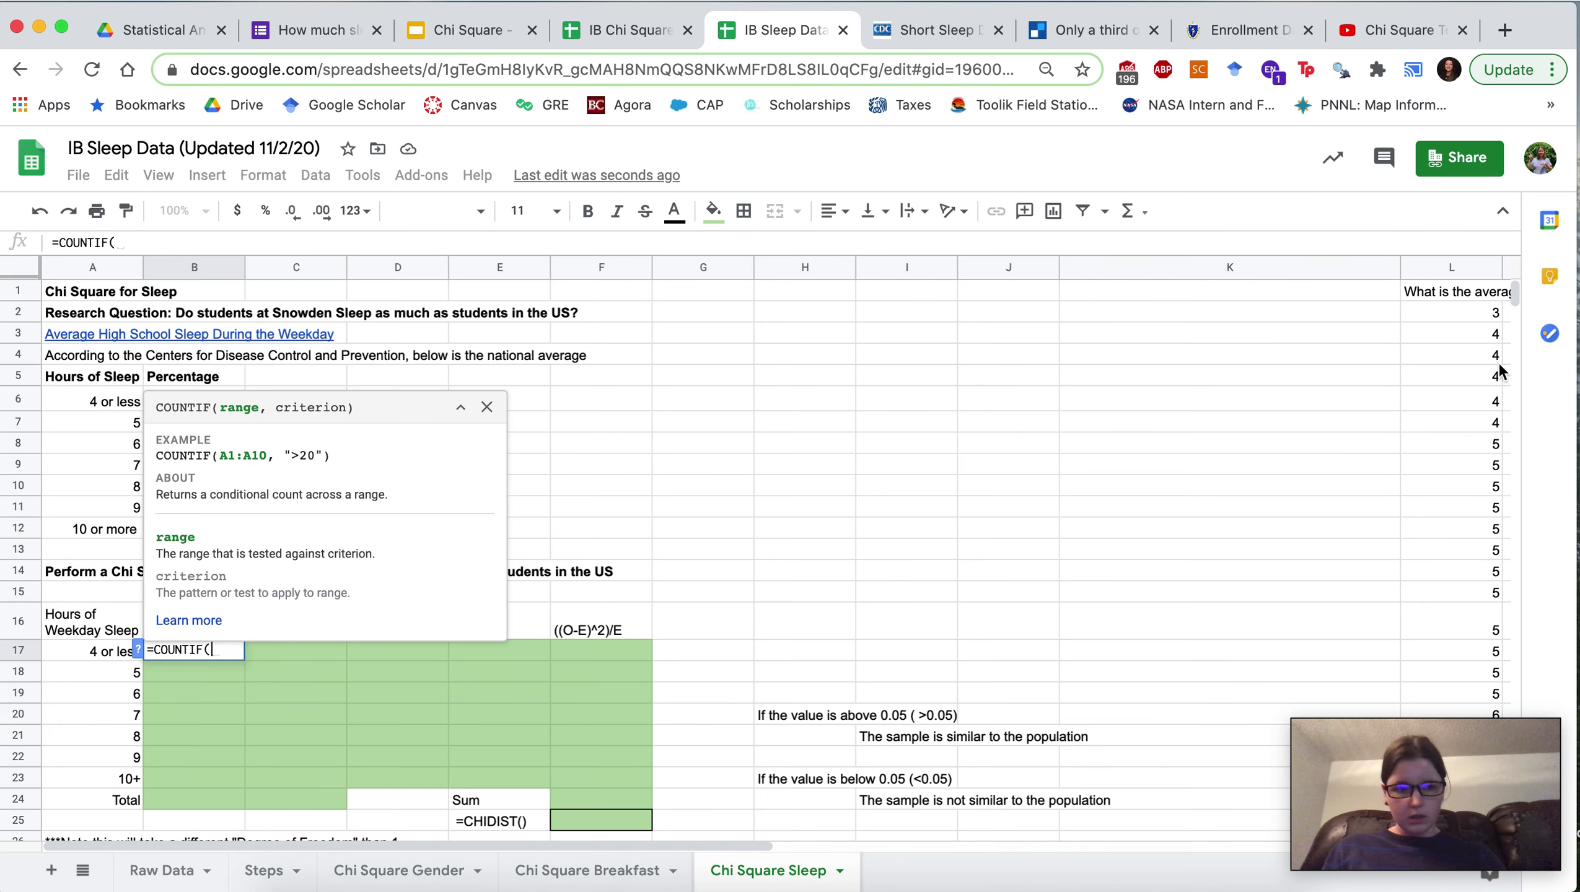
pyautogui.moveTo(1428, 310); pyautogui.dragTo(1460, 318)
pyautogui.write(',4)')
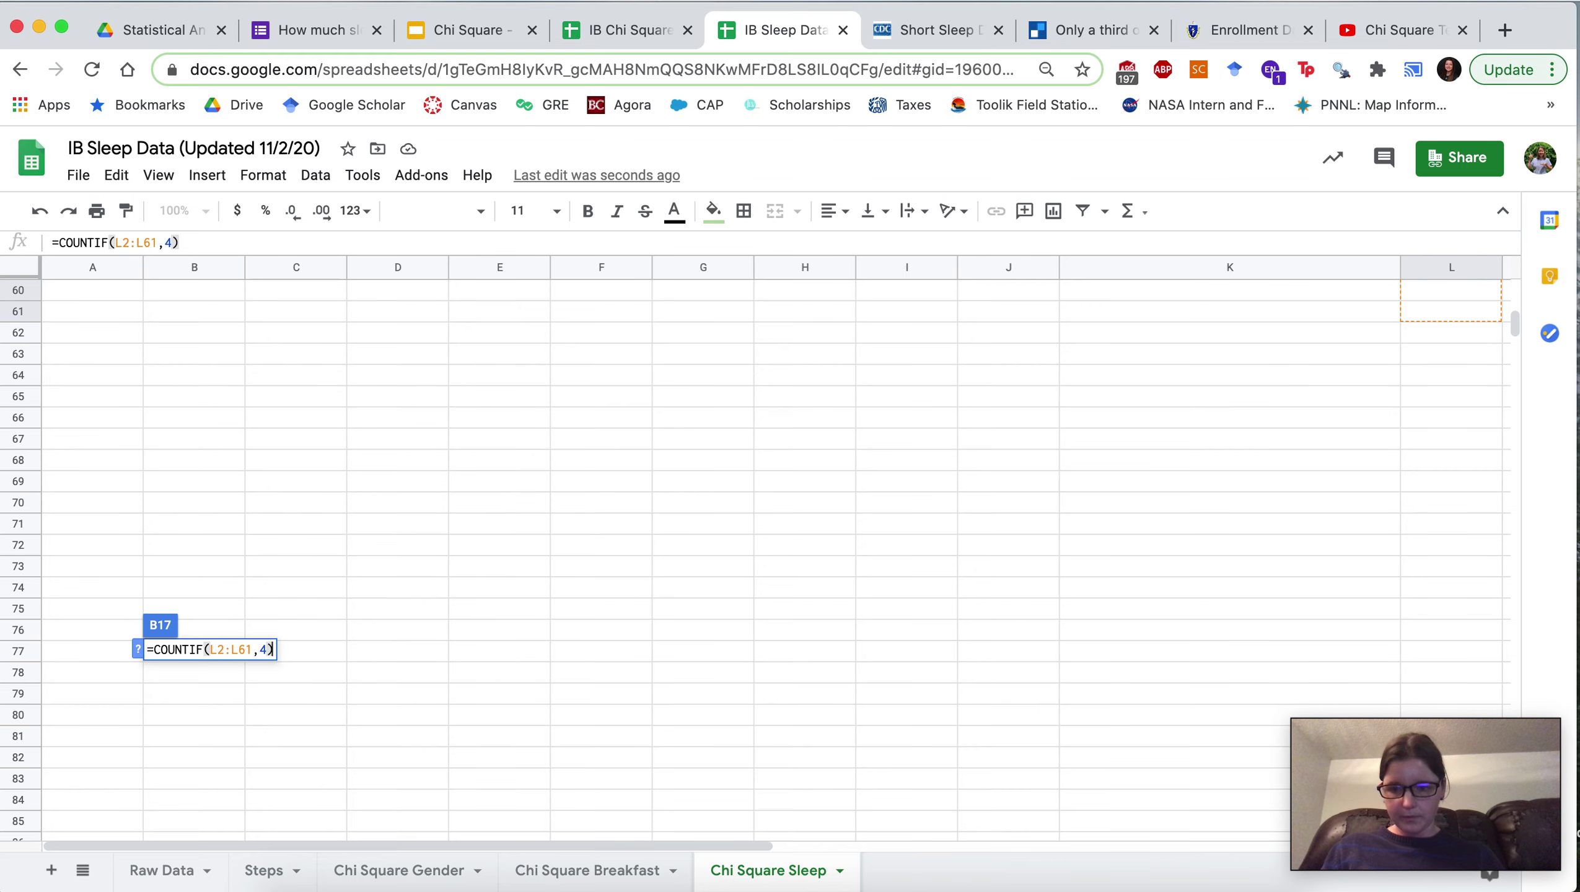
pyautogui.press('Return')
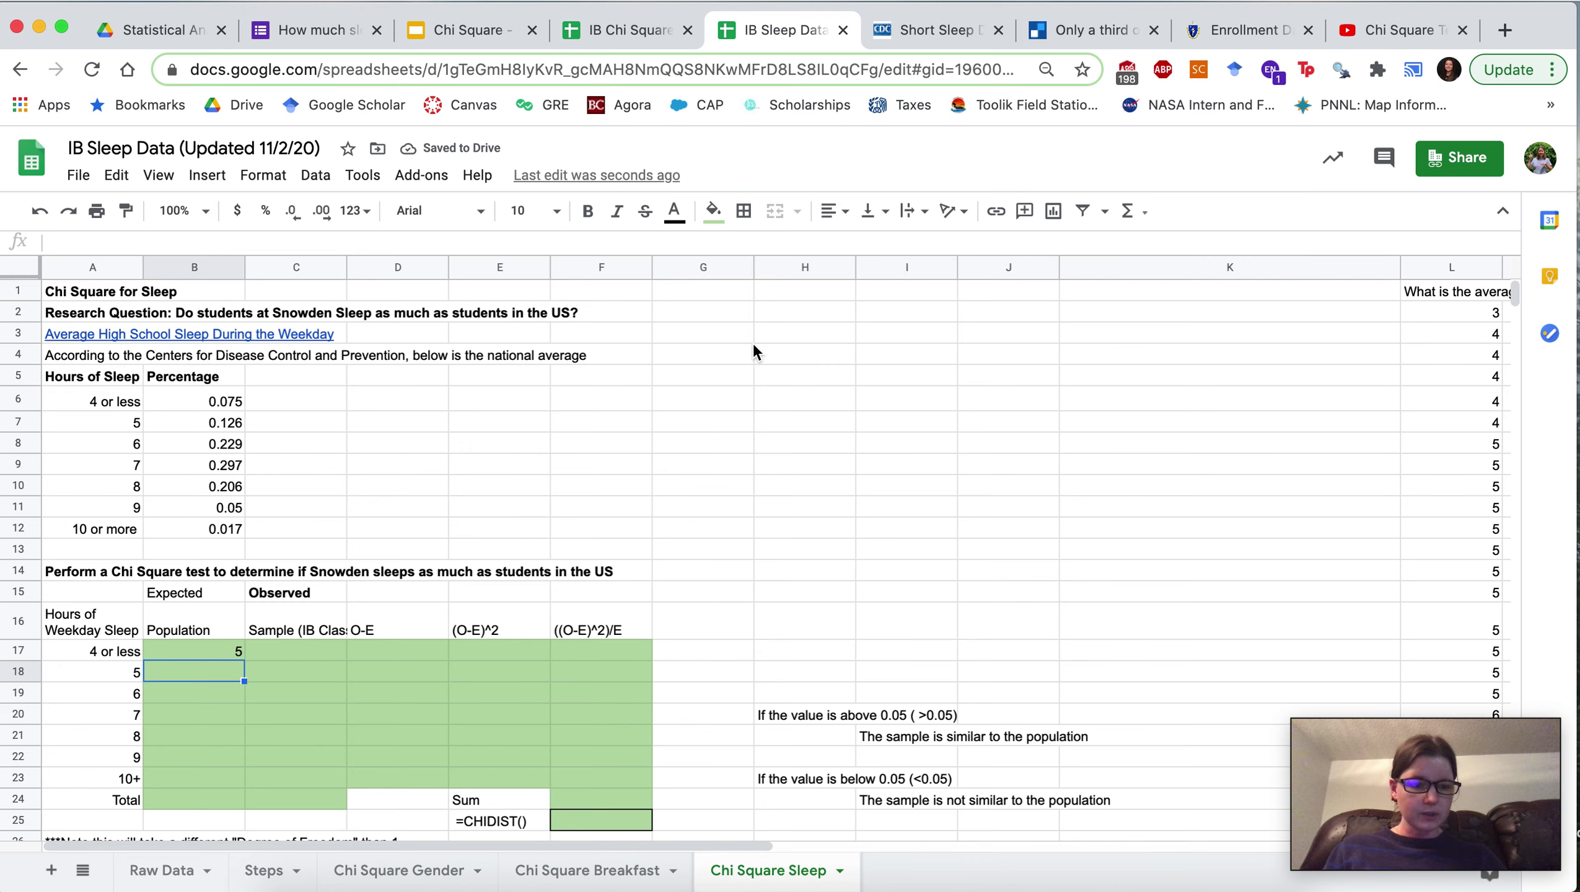
# Step: Change the B17 COUNTIF criterion to the quoted "4"
pyautogui.scroll(-1, 770, 541)
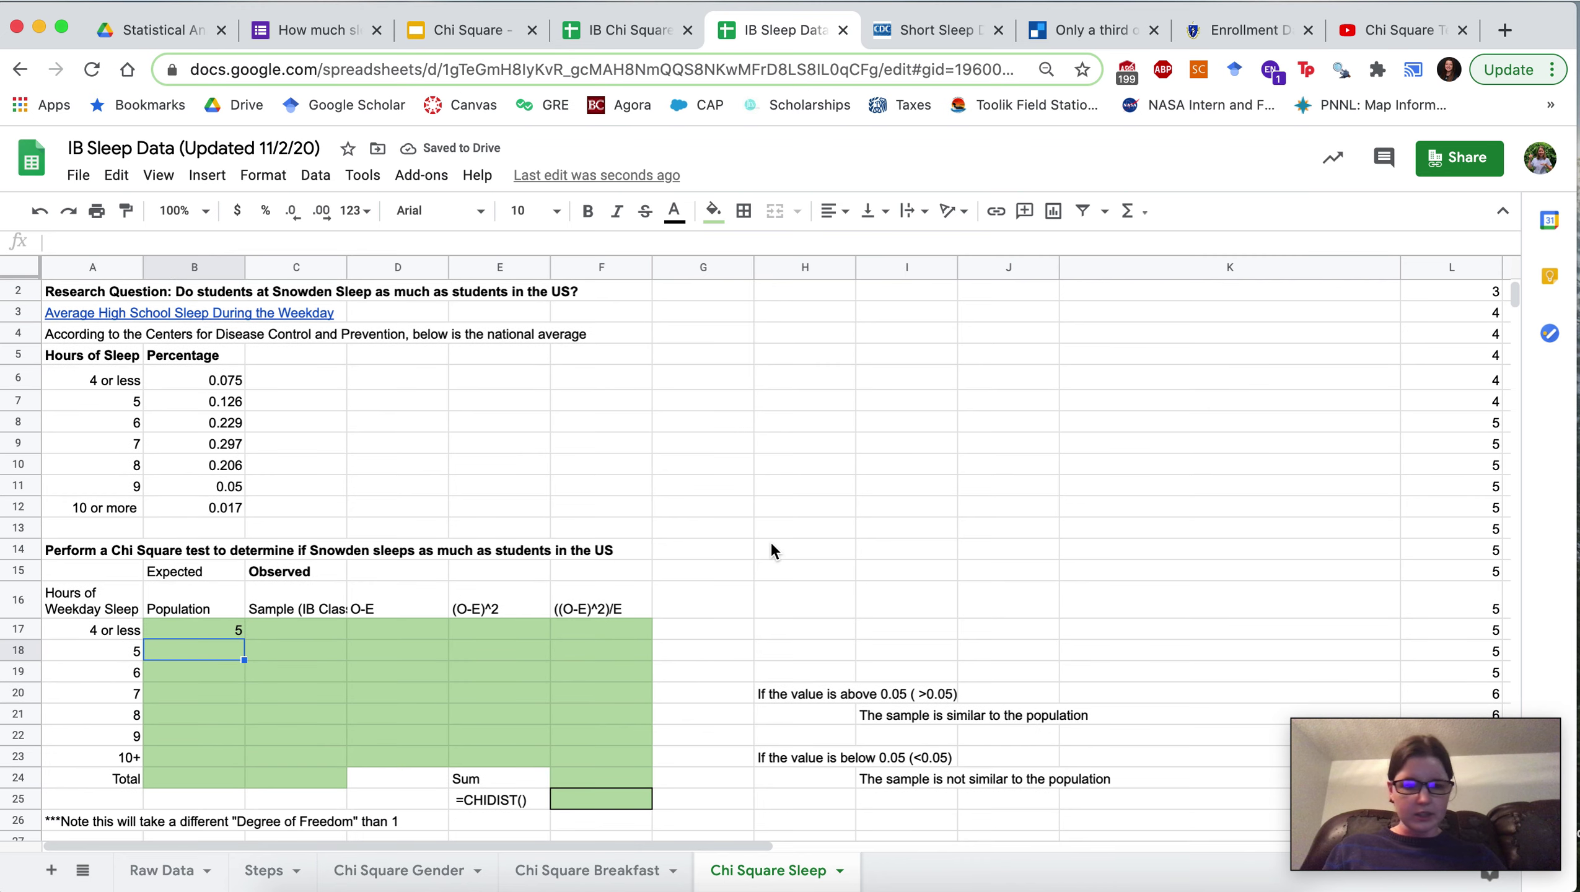
pyautogui.click(206, 630)
pyautogui.doubleClick(250, 629)
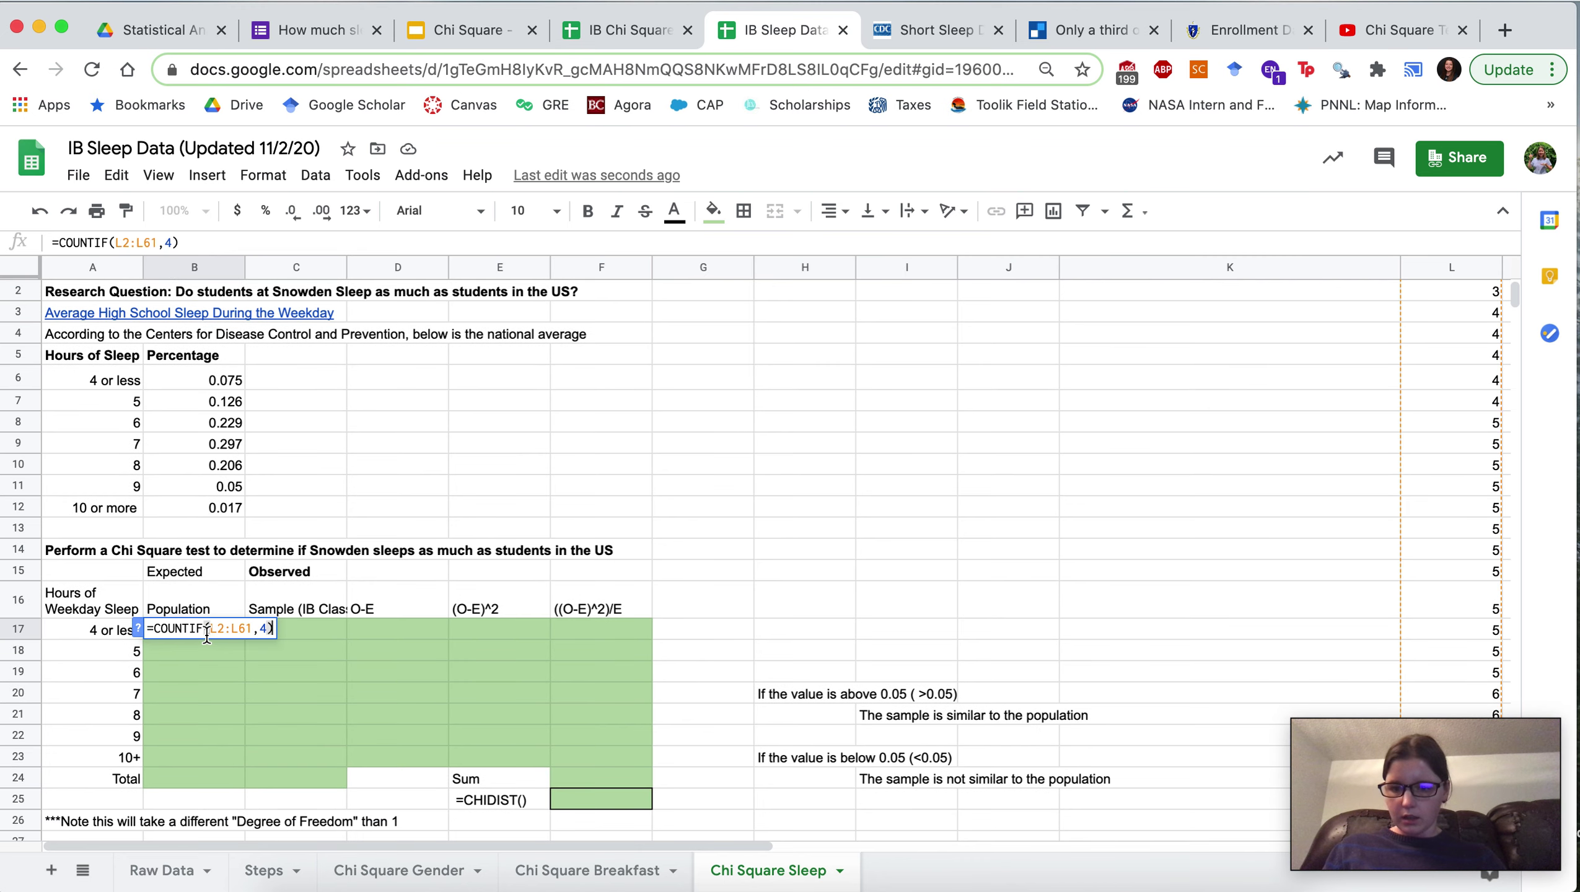
pyautogui.click(262, 629)
pyautogui.write('"4"')
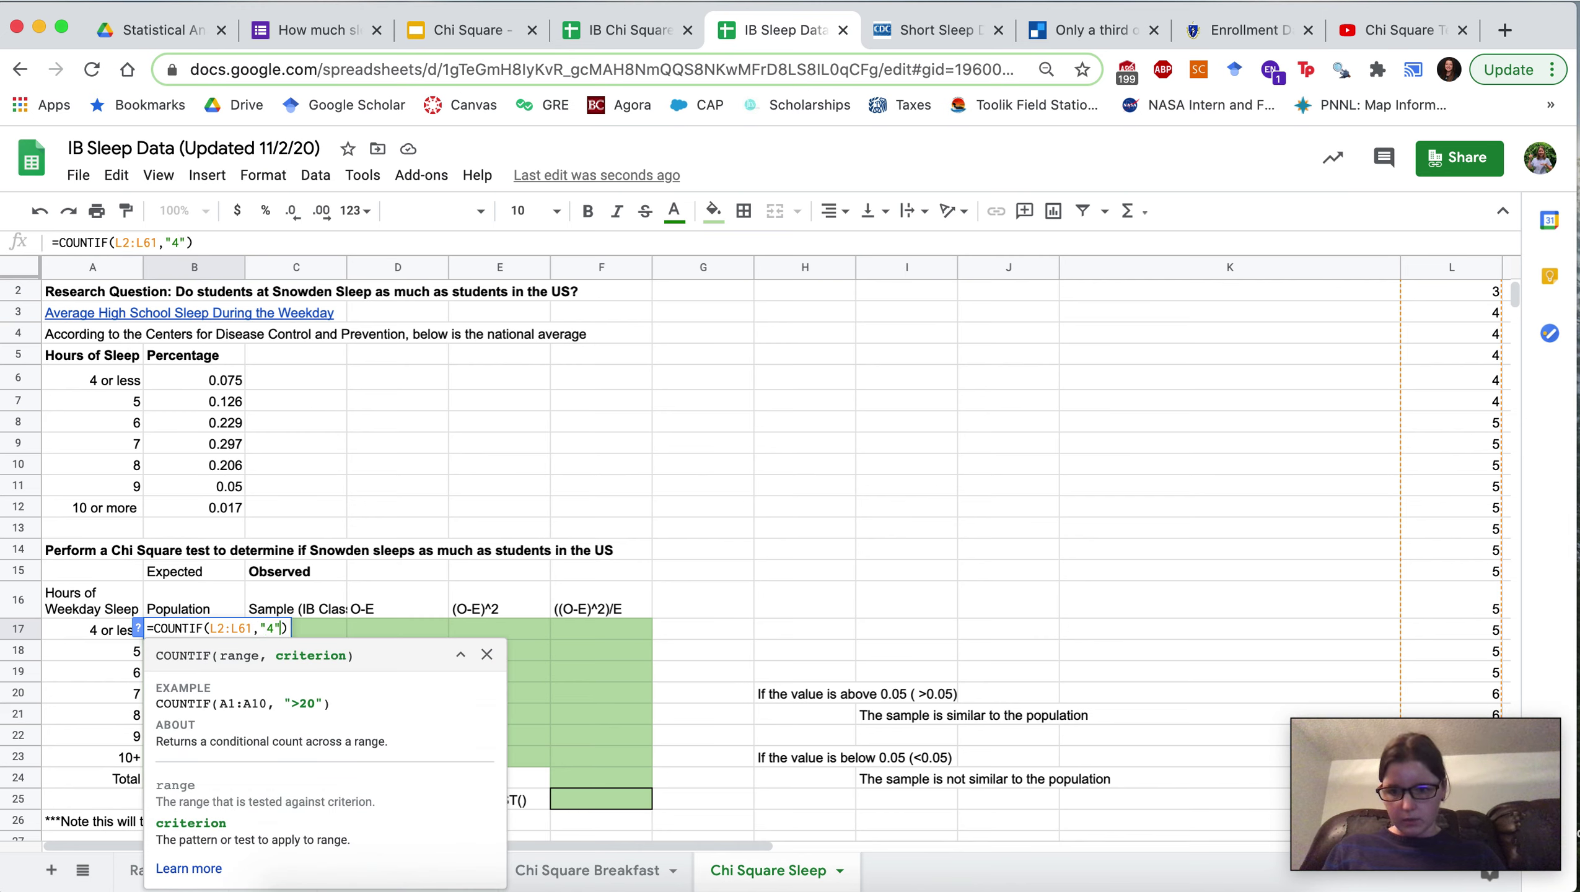
pyautogui.press('Return')
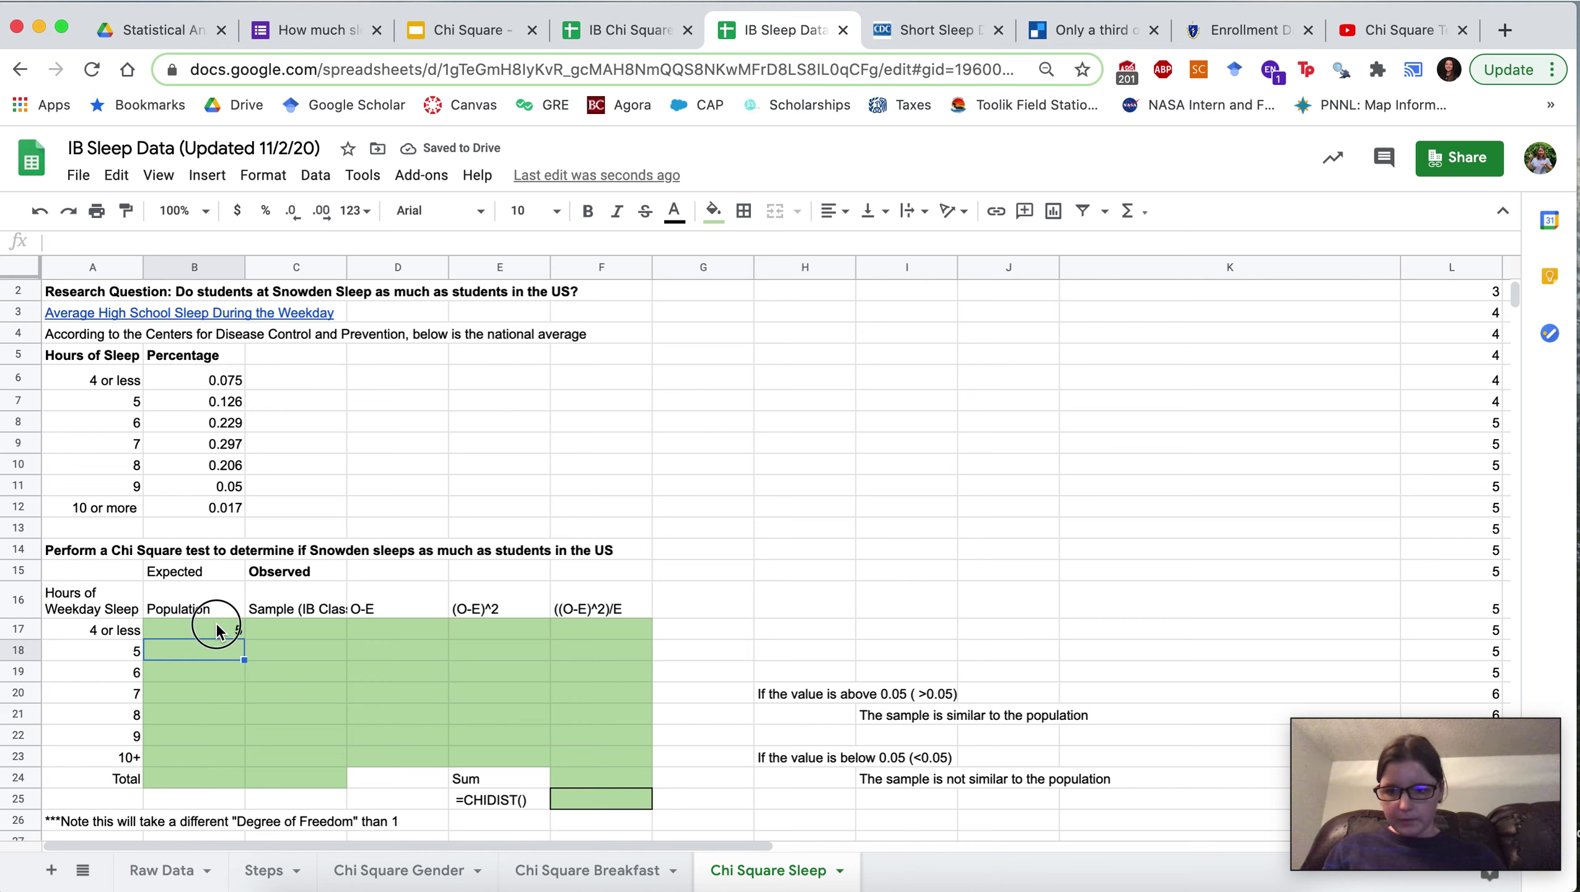
pyautogui.click(219, 631)
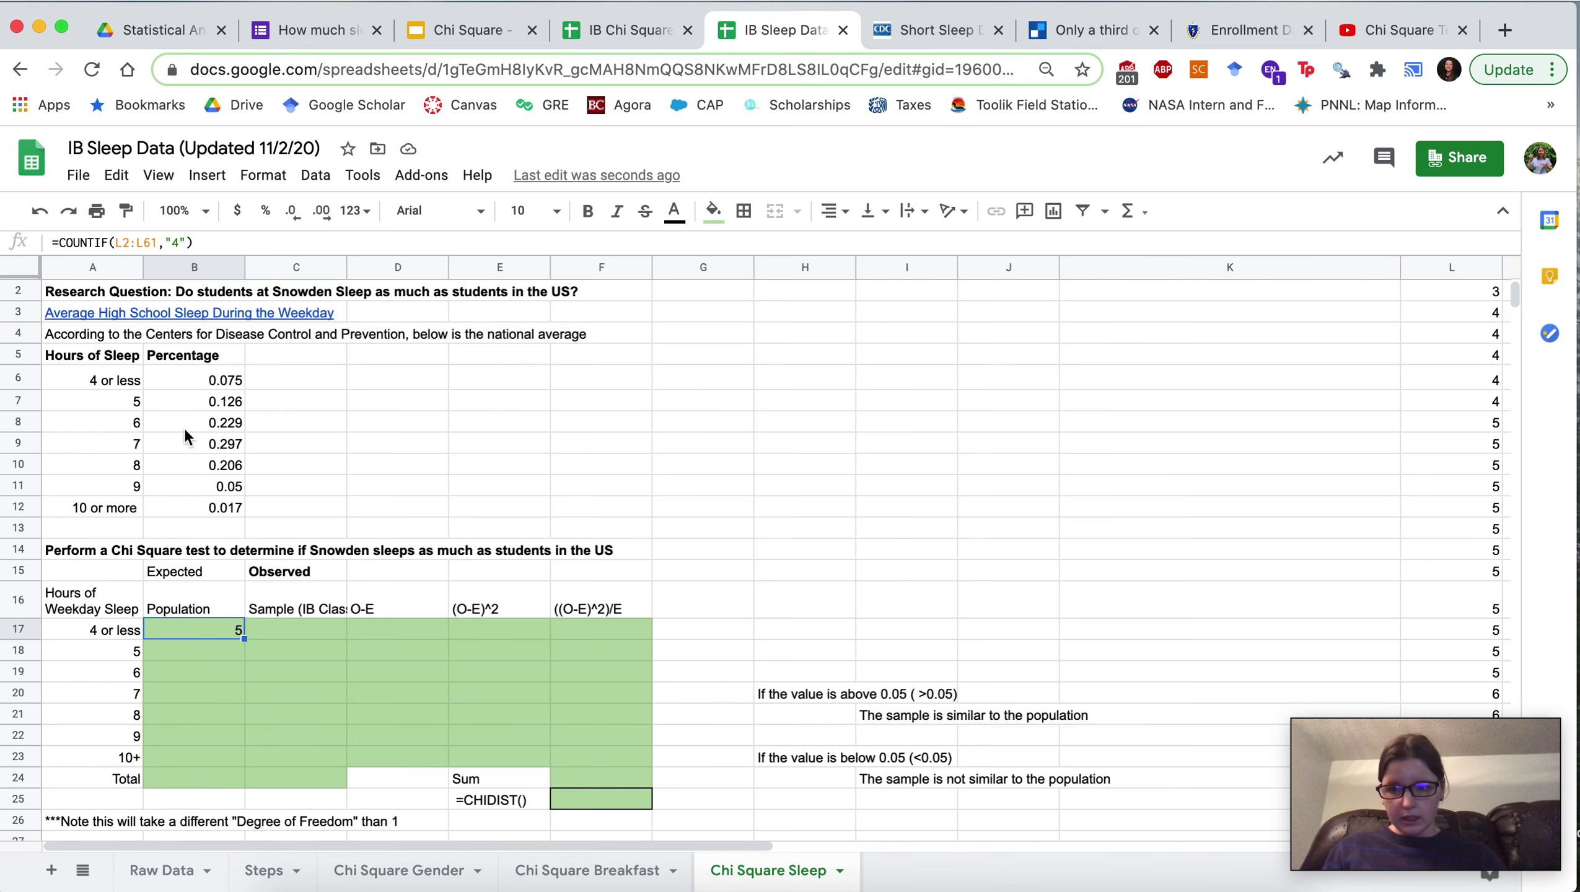
# Step: Replace the B17 formula with the fixed count 6
pyautogui.click(249, 671)
pyautogui.click(215, 630)
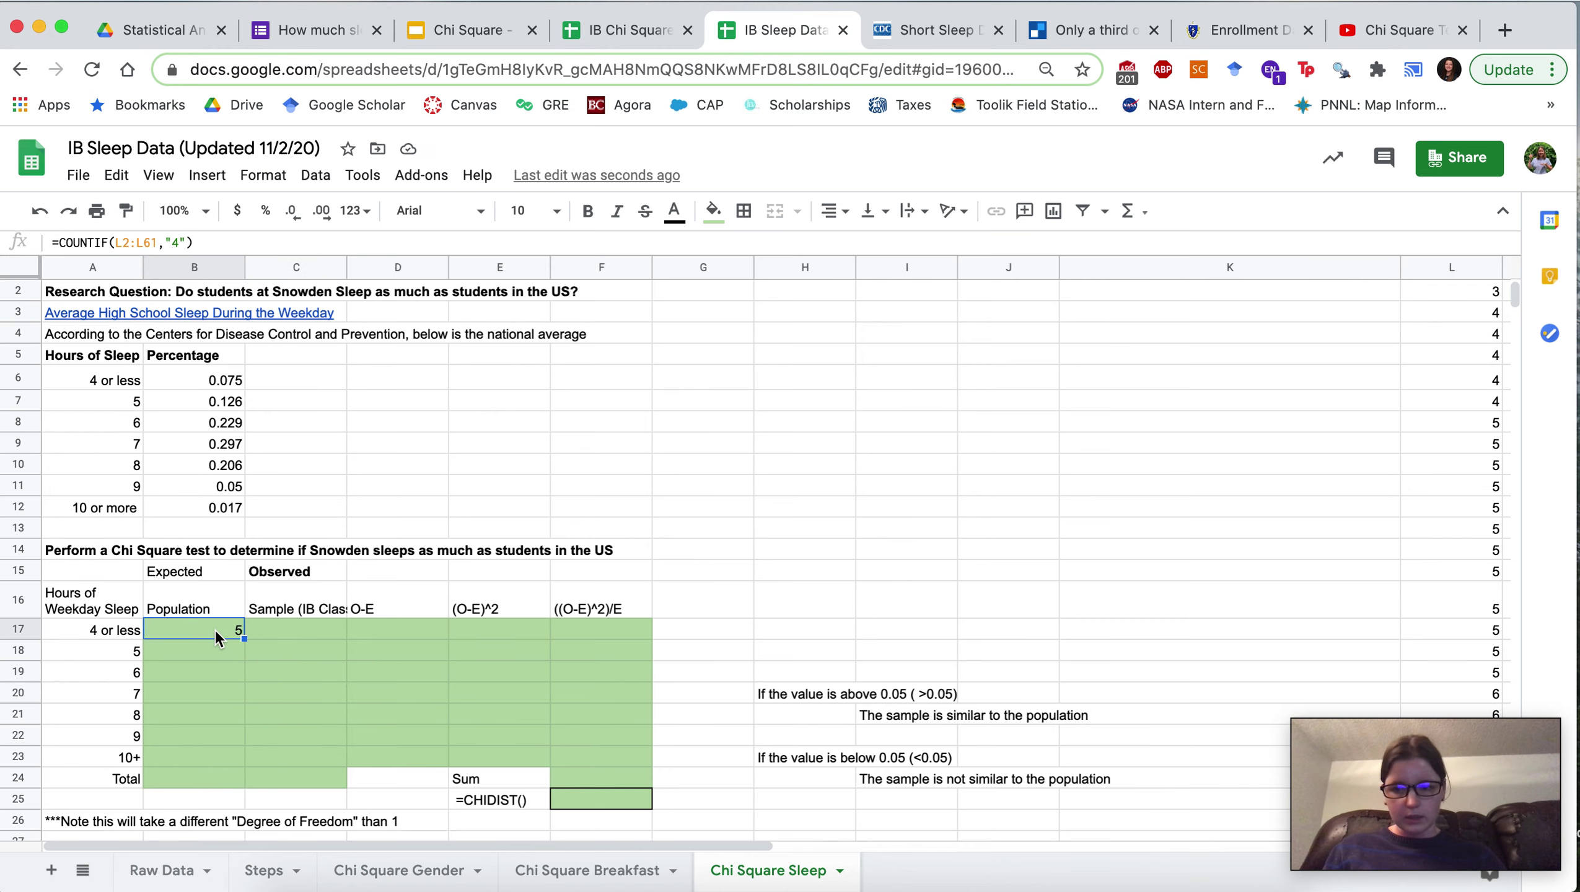
pyautogui.press('Delete')
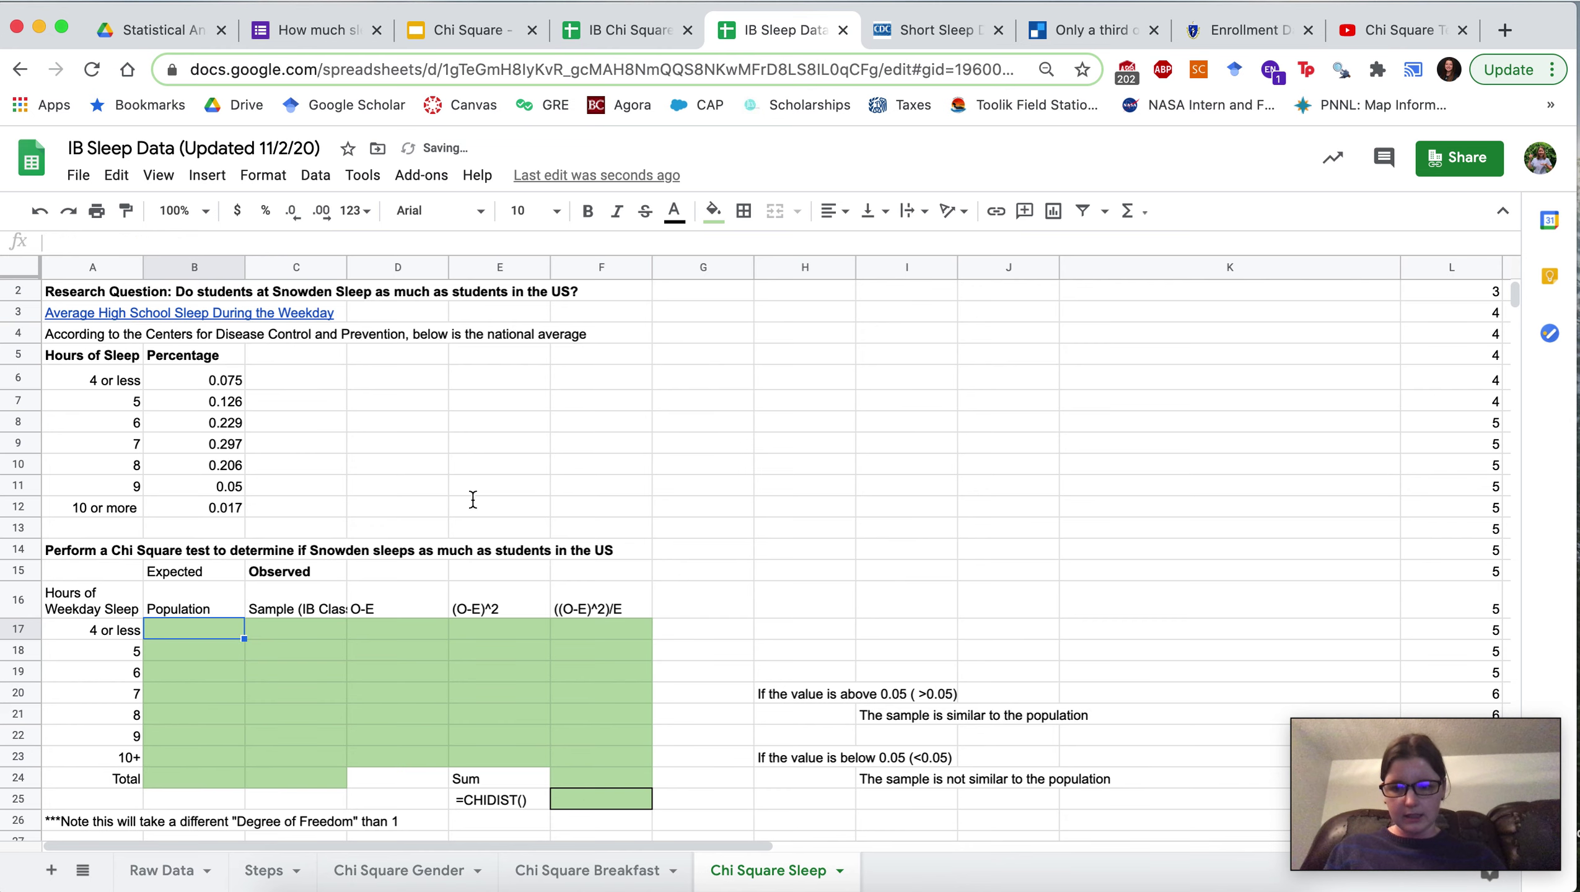
pyautogui.write('6')
pyautogui.click(1353, 374)
pyautogui.scroll(1, 1353, 375)
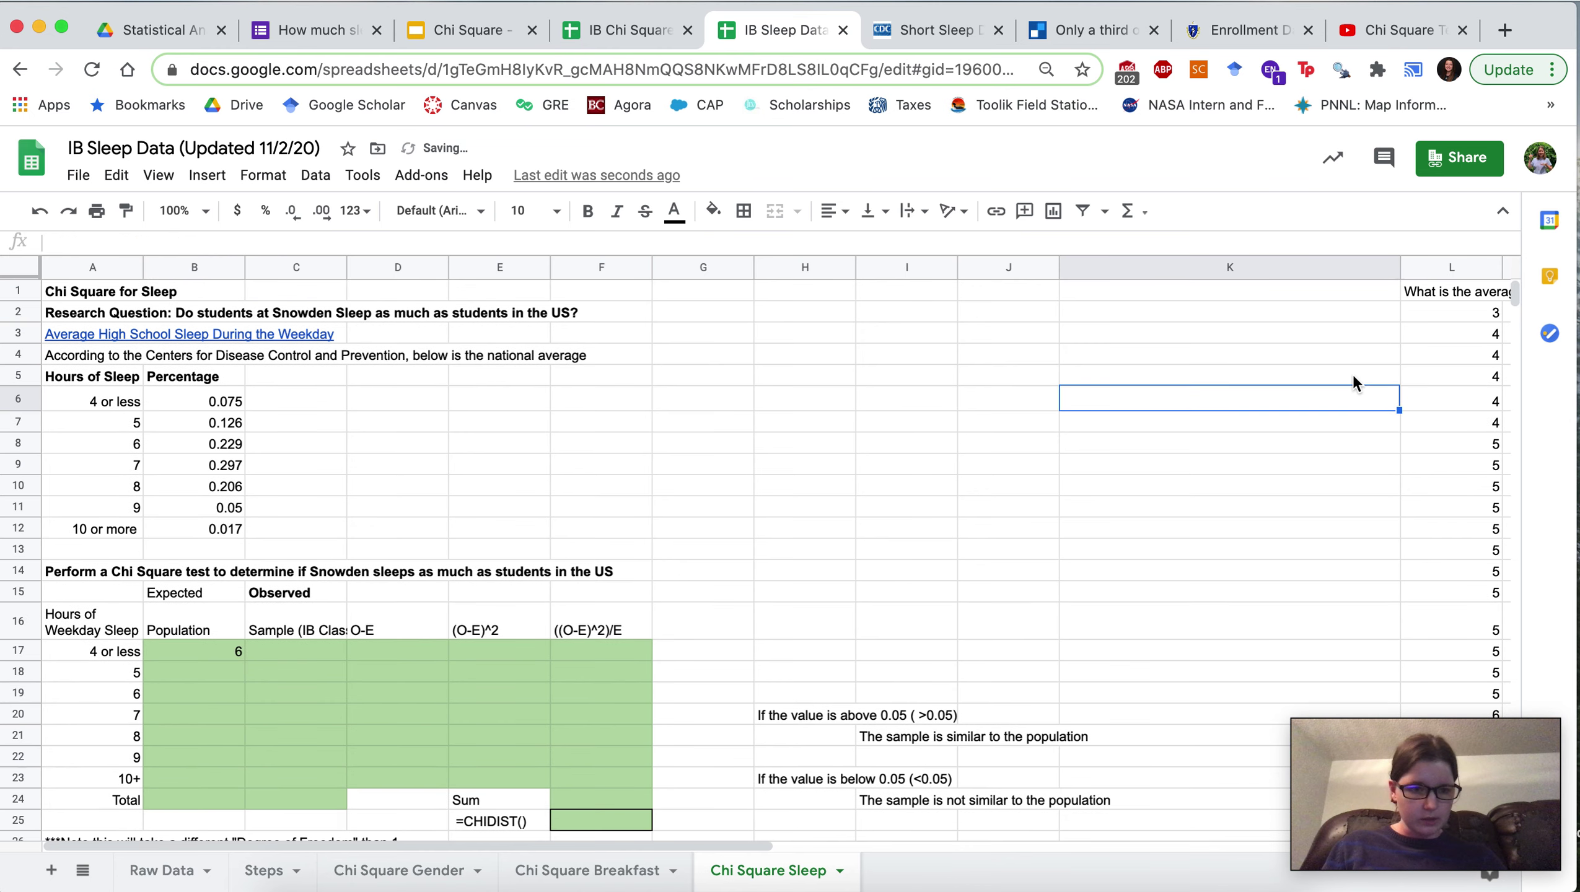
pyautogui.click(1470, 309)
pyautogui.press('Delete')
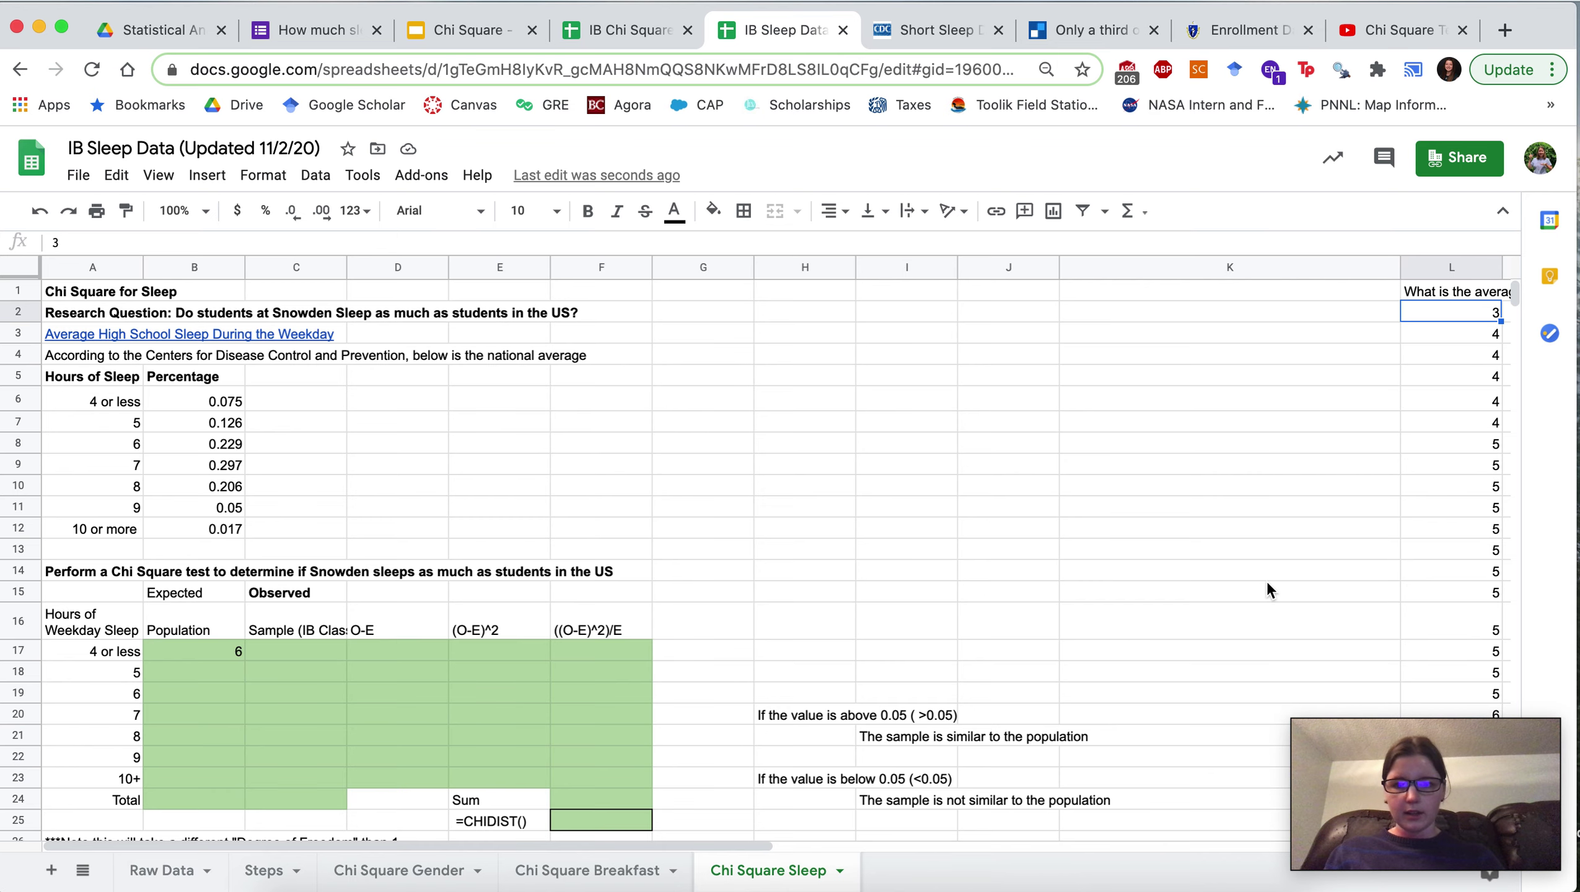
pyautogui.scroll(-5, 1013, 531)
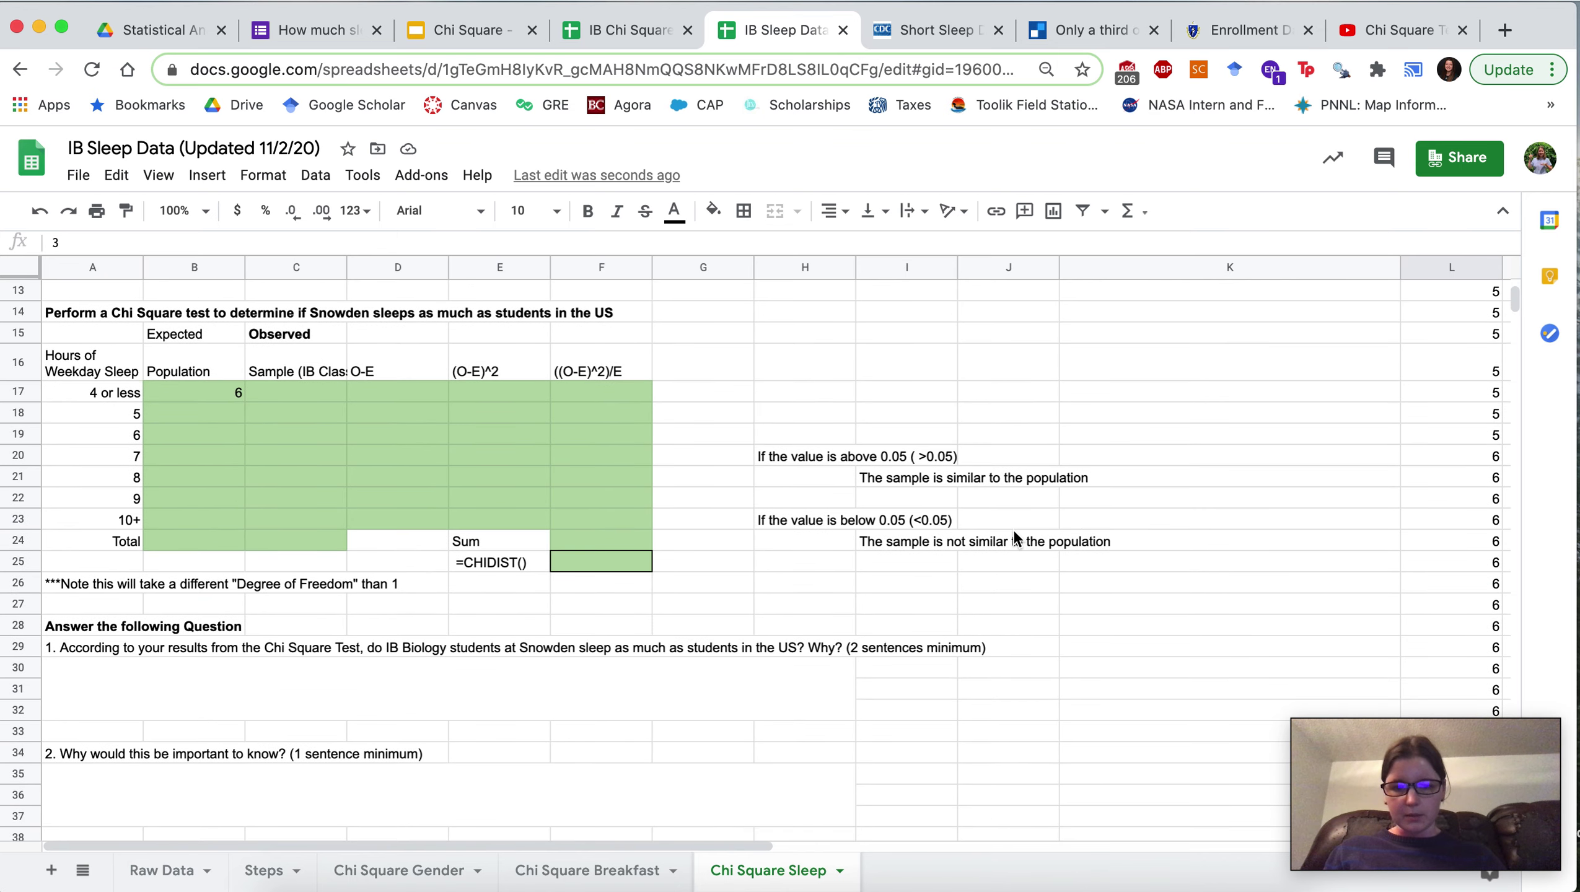
pyautogui.scroll(-1, 1014, 530)
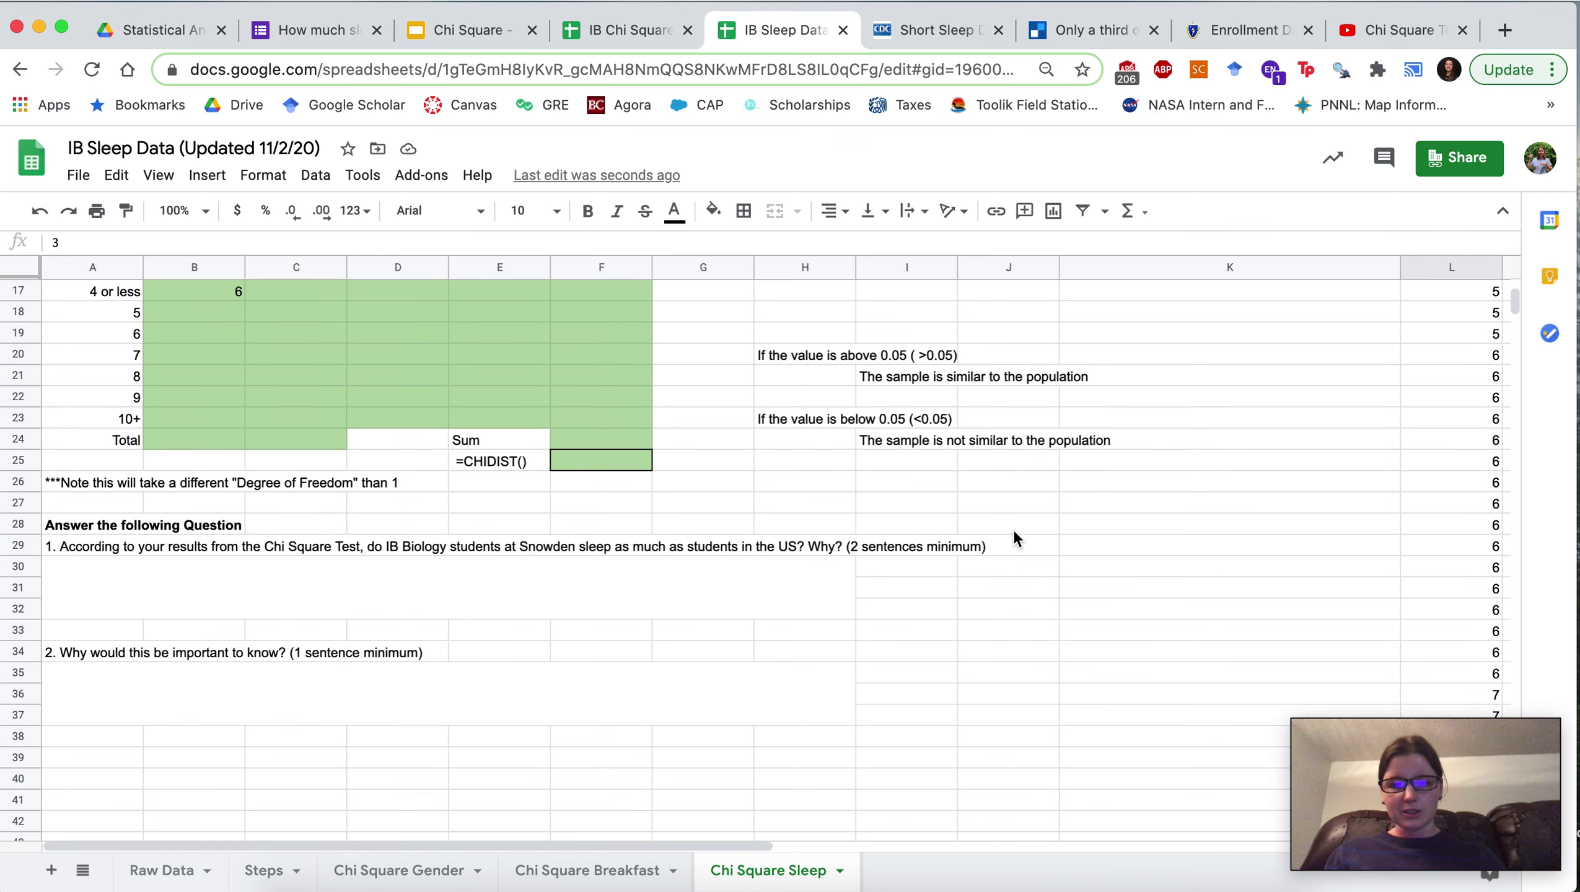